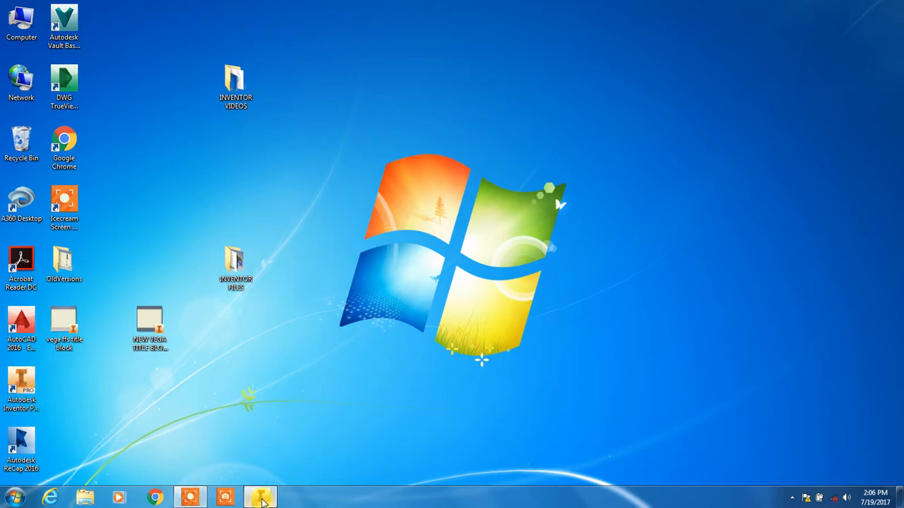
# Step: Switch to Autodesk Inventor, close the My Home window and open the project manager
pyautogui.click(261, 499)
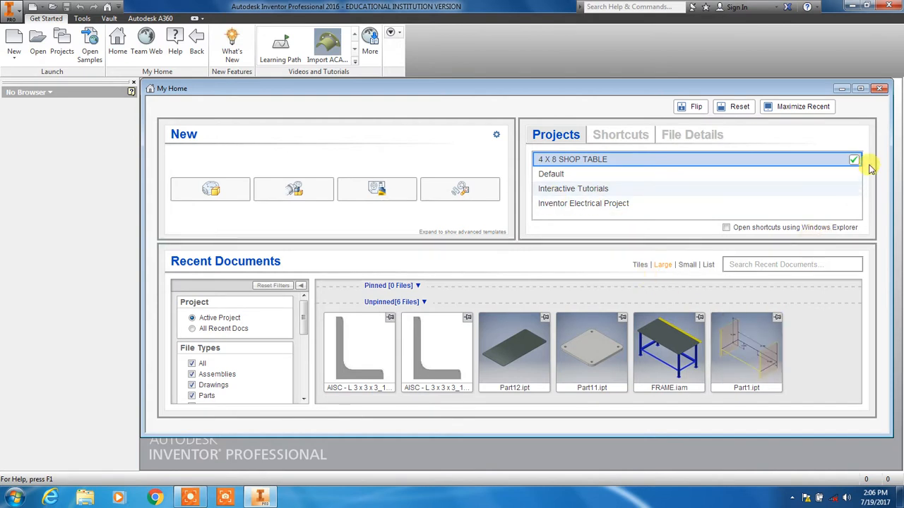
pyautogui.click(880, 90)
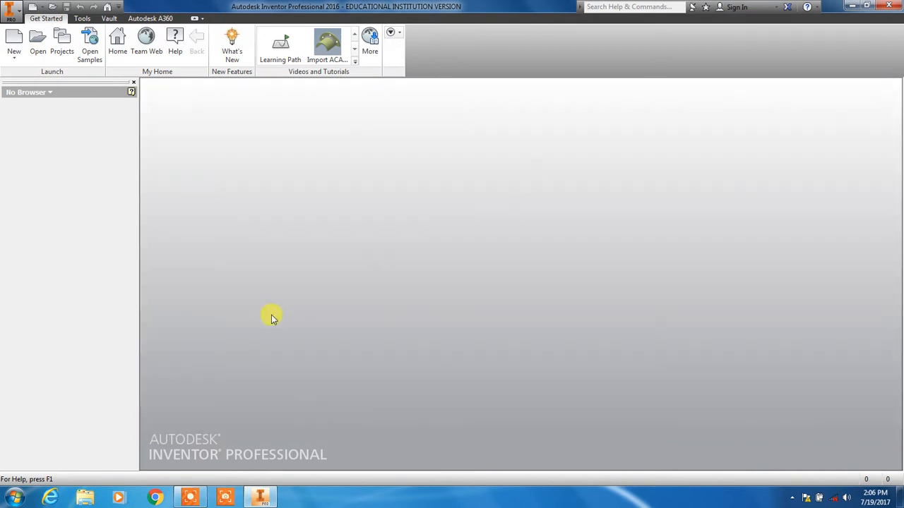
pyautogui.click(62, 44)
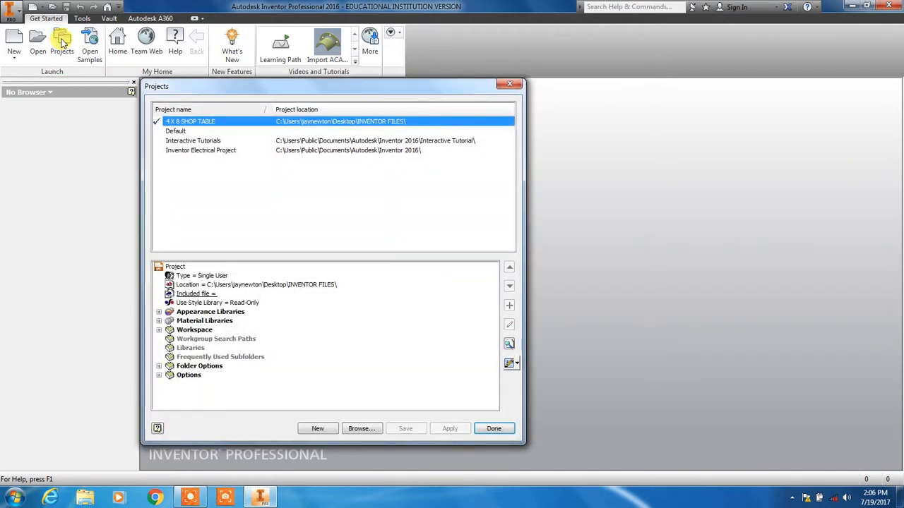
# Step: Start a new single-user project and name it SHOP TABLE
pyautogui.click(318, 429)
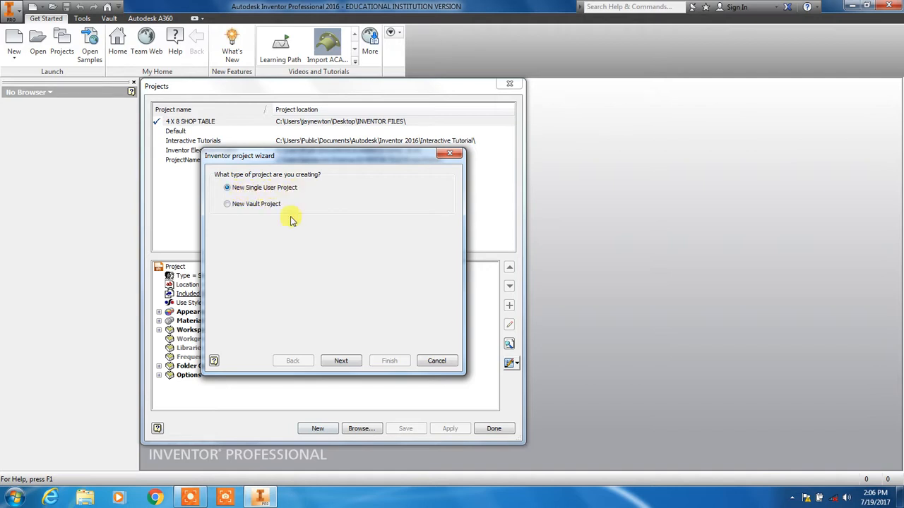
pyautogui.click(341, 361)
pyautogui.moveTo(297, 198); pyautogui.dragTo(208, 213)
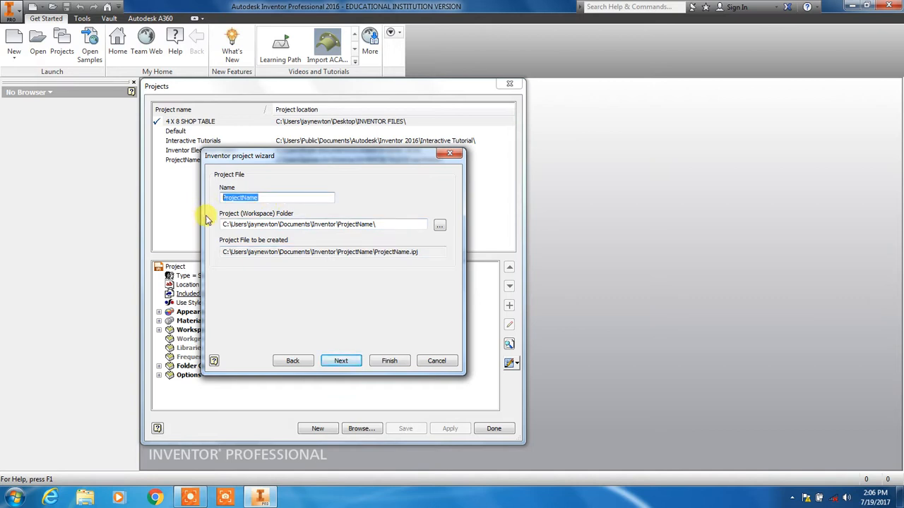
pyautogui.write('SHOP TABLE')
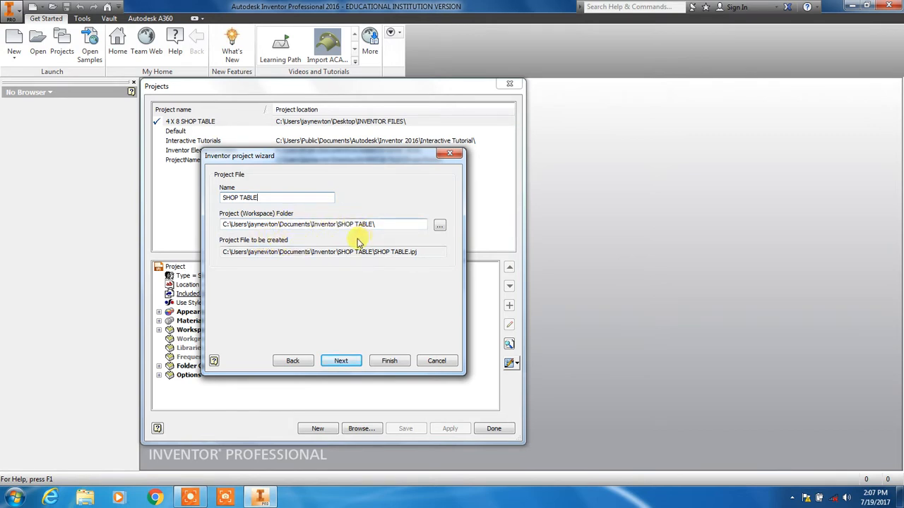
# Step: Finish the SHOP TABLE project with the default workspace folder and no libraries, and approve creating the missing project path
pyautogui.click(440, 225)
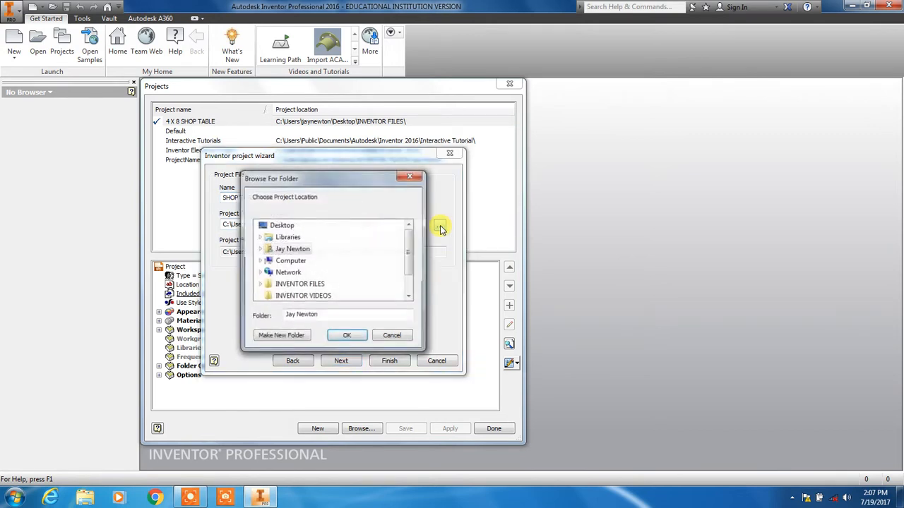
pyautogui.click(393, 336)
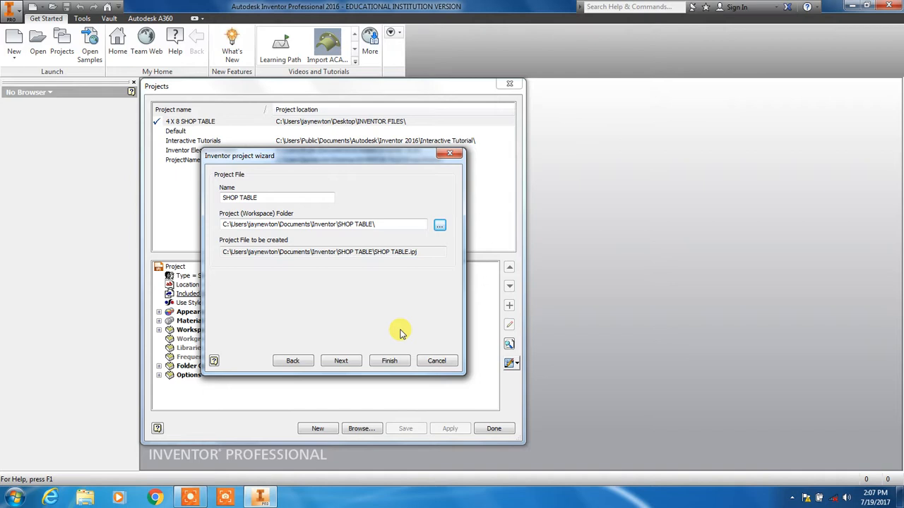
pyautogui.click(350, 362)
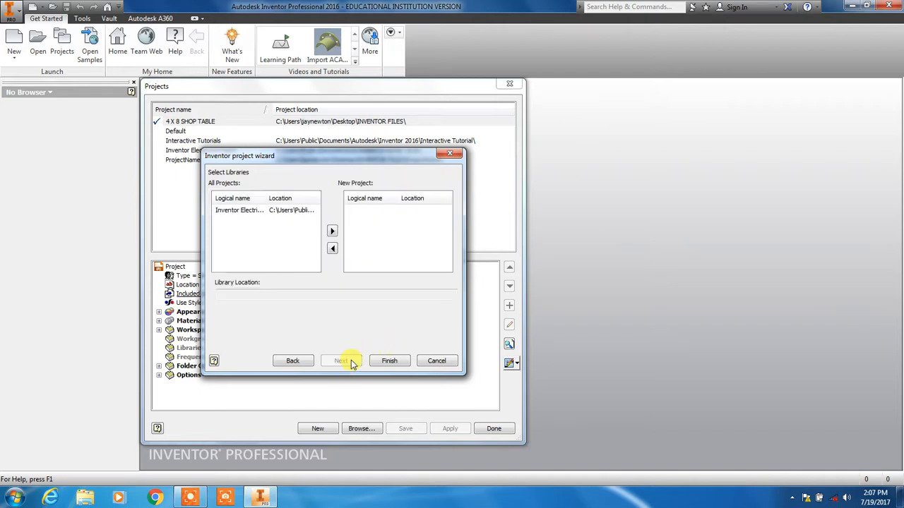
pyautogui.click(400, 362)
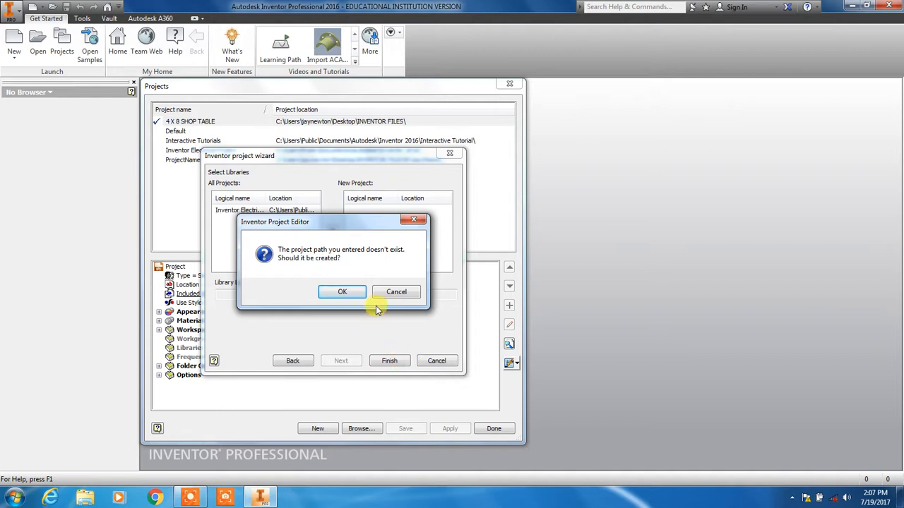
pyautogui.click(342, 293)
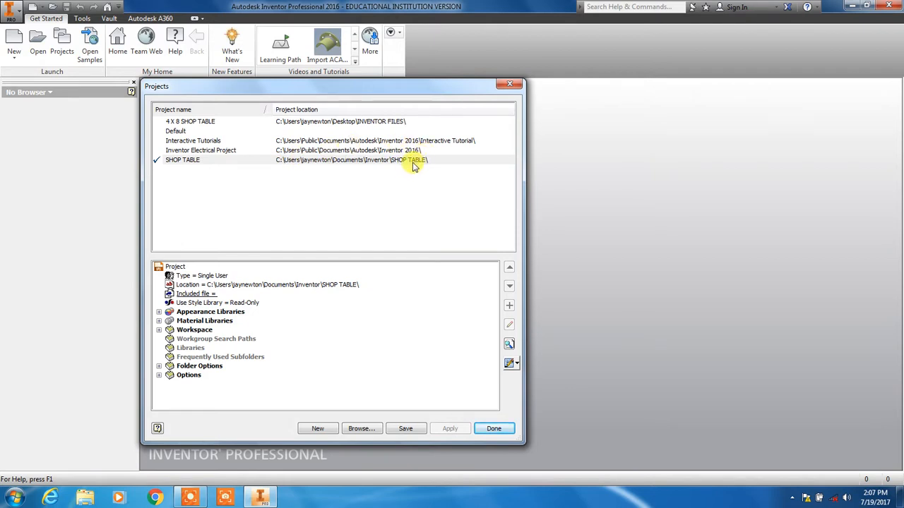
# Step: Activate the 4 X 8 SHOP TABLE project and the Default project in turn, and make SHOP TABLE active again
pyautogui.doubleClick(201, 122)
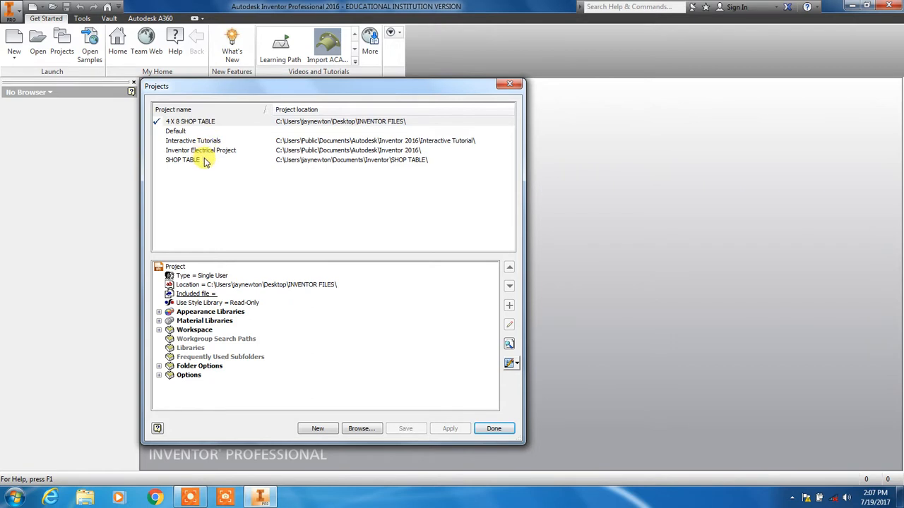
pyautogui.doubleClick(184, 132)
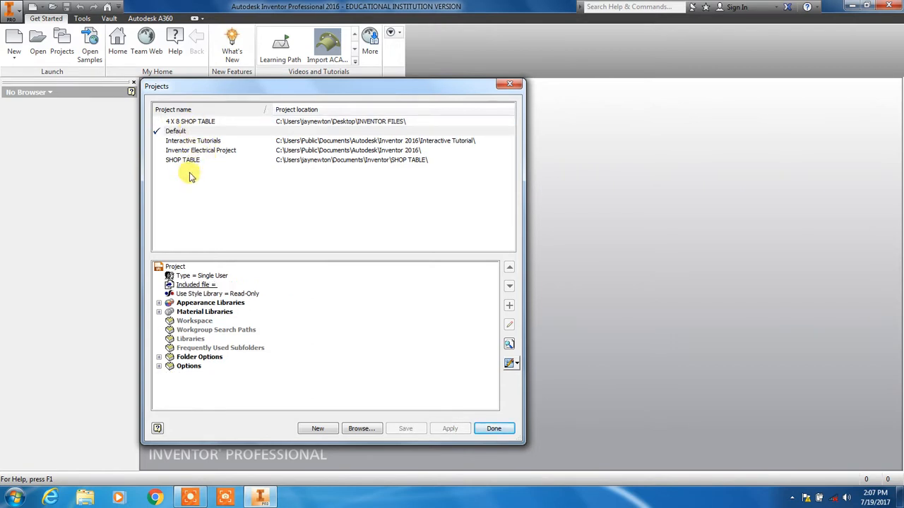
pyautogui.doubleClick(194, 161)
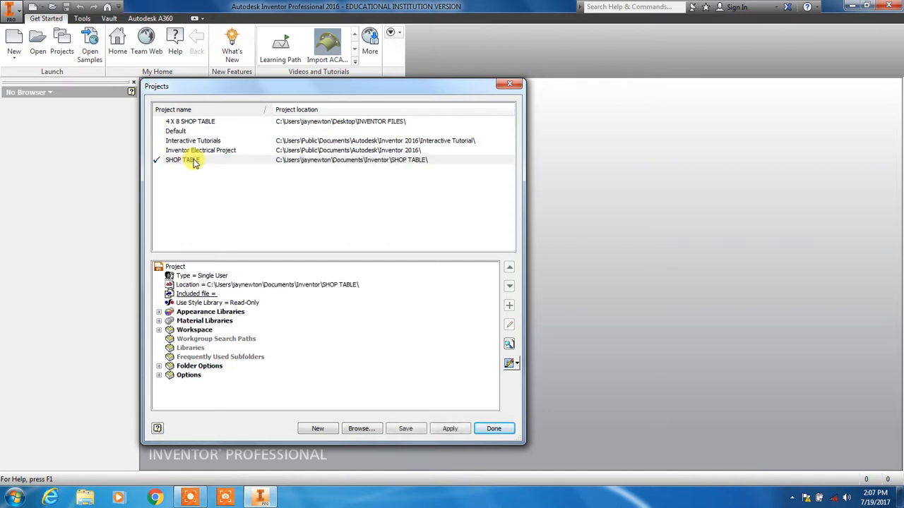
# Step: Close the project manager and create a new part file
pyautogui.click(506, 431)
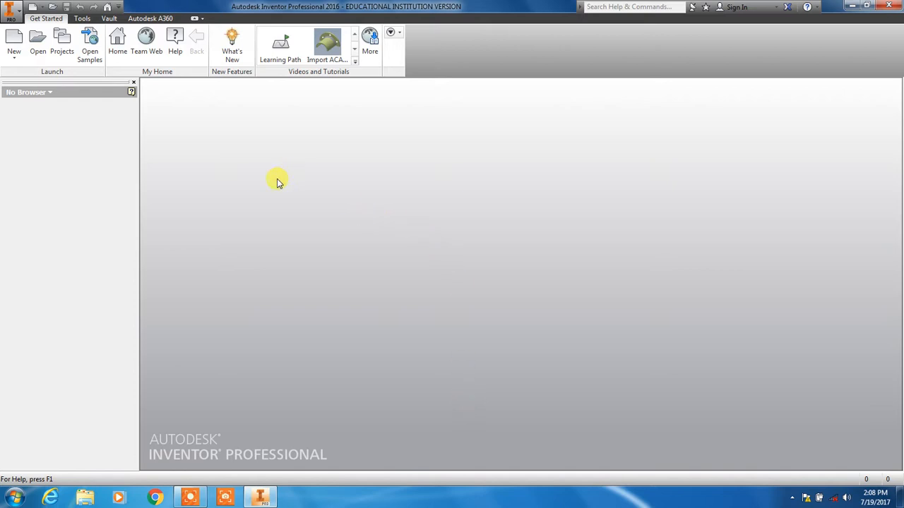
pyautogui.click(11, 39)
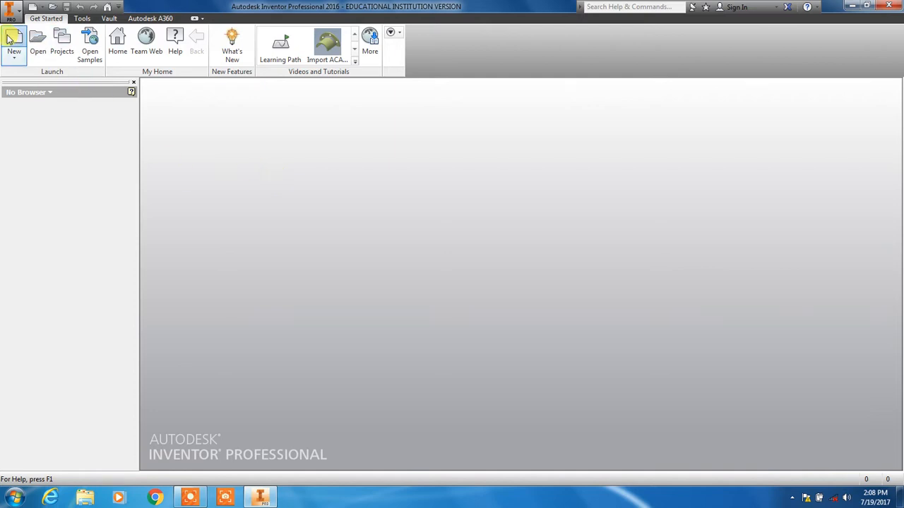
pyautogui.click(381, 134)
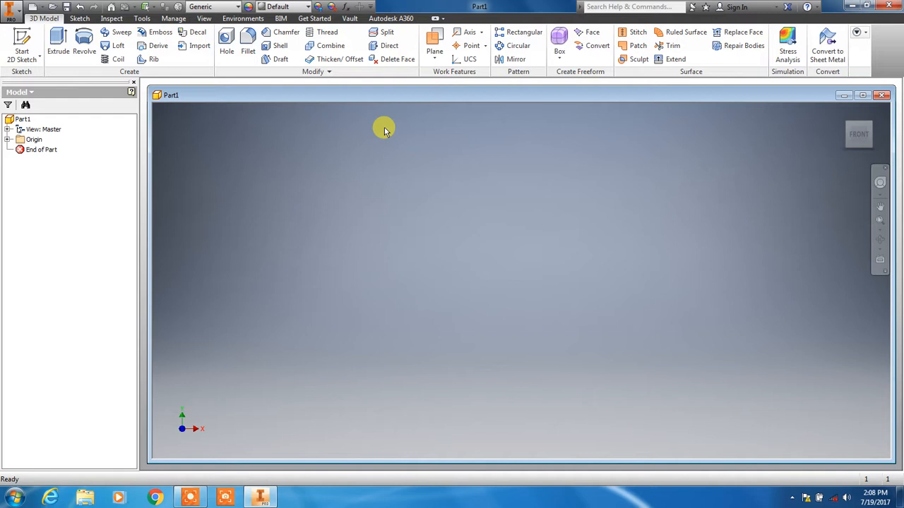
# Step: Start a 2D sketch on the XY plane and draw a vertical line about 0.715 in long to the left of the origin
pyautogui.click(29, 42)
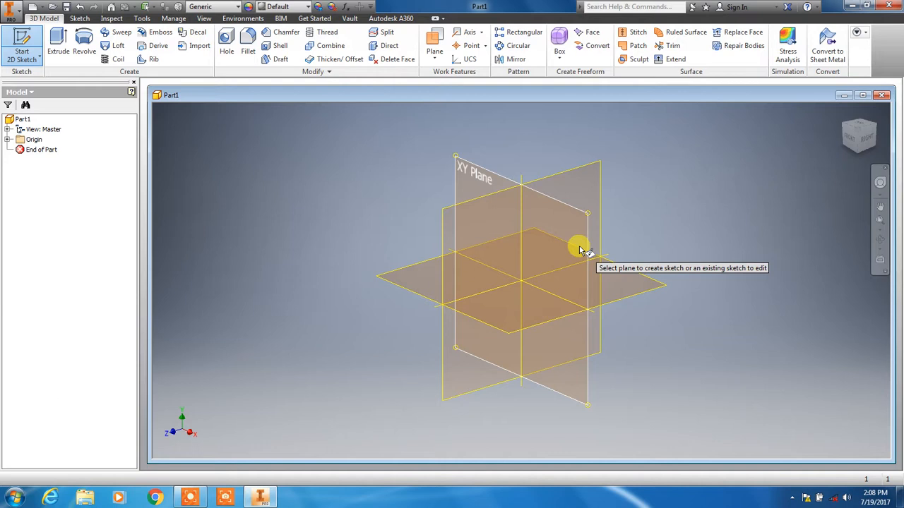
pyautogui.click(581, 250)
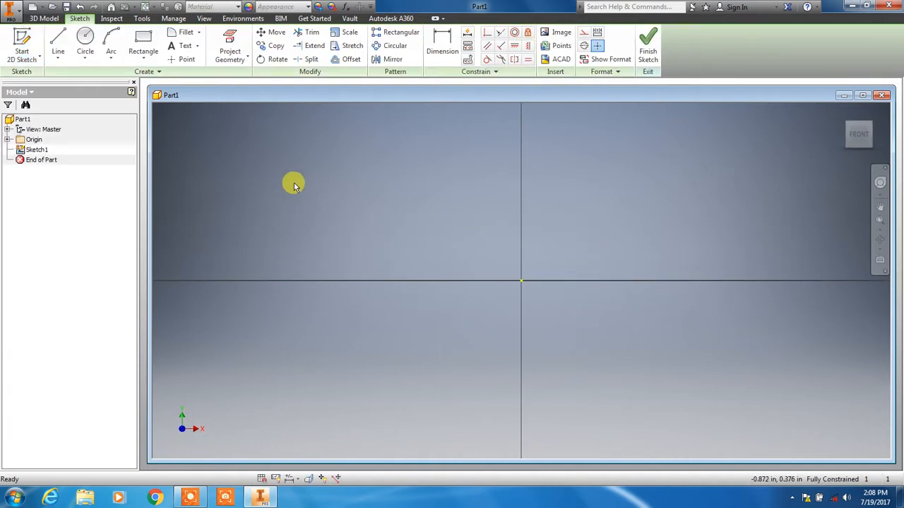
pyautogui.click(63, 42)
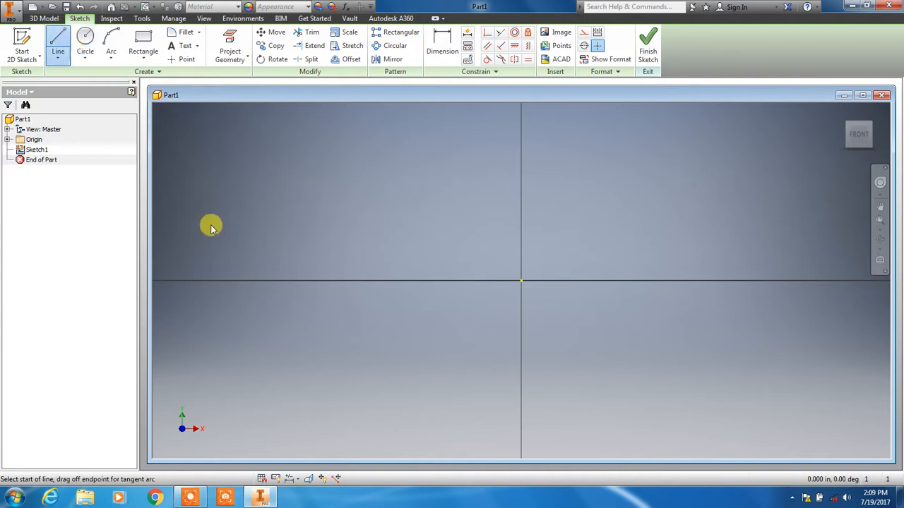
pyautogui.click(329, 174)
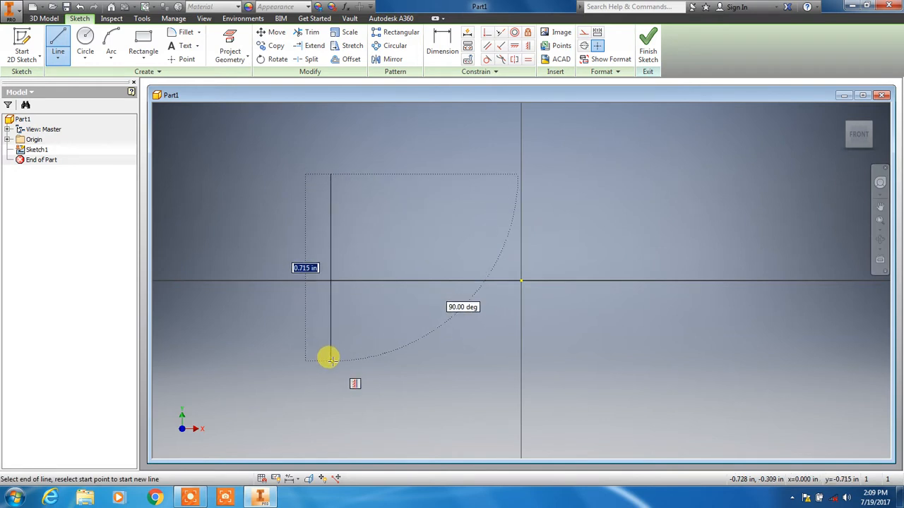
pyautogui.click(330, 360)
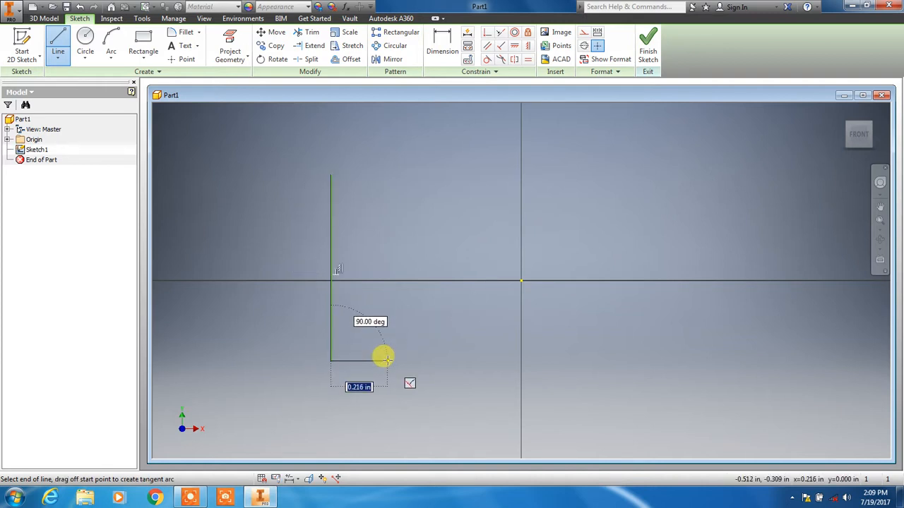
pyautogui.press('Escape')
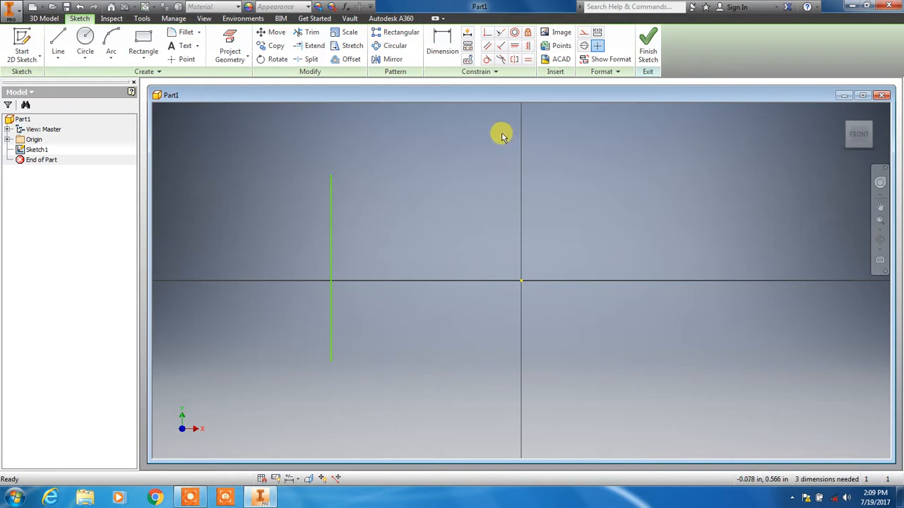
# Step: Draw a horizontal line about 1.131 in long to the right, starting on the vertical line just below the origin's level
pyautogui.click(57, 42)
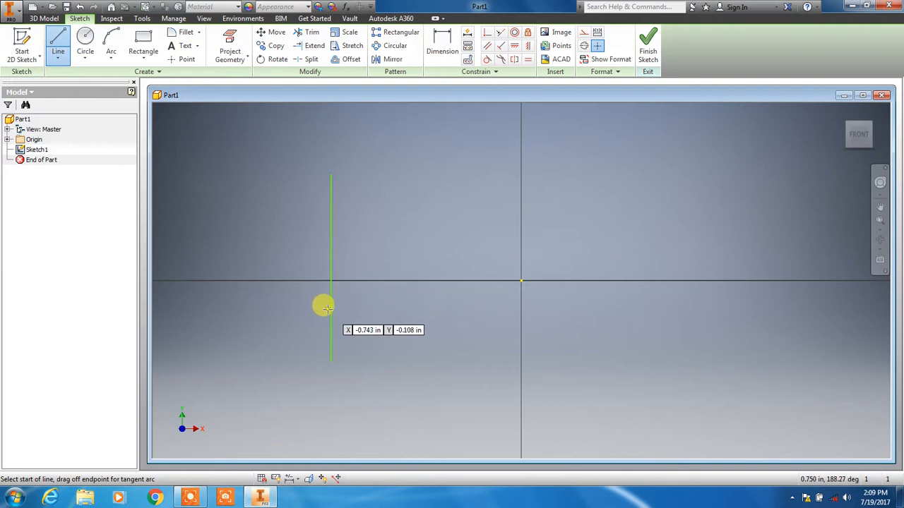
pyautogui.click(330, 307)
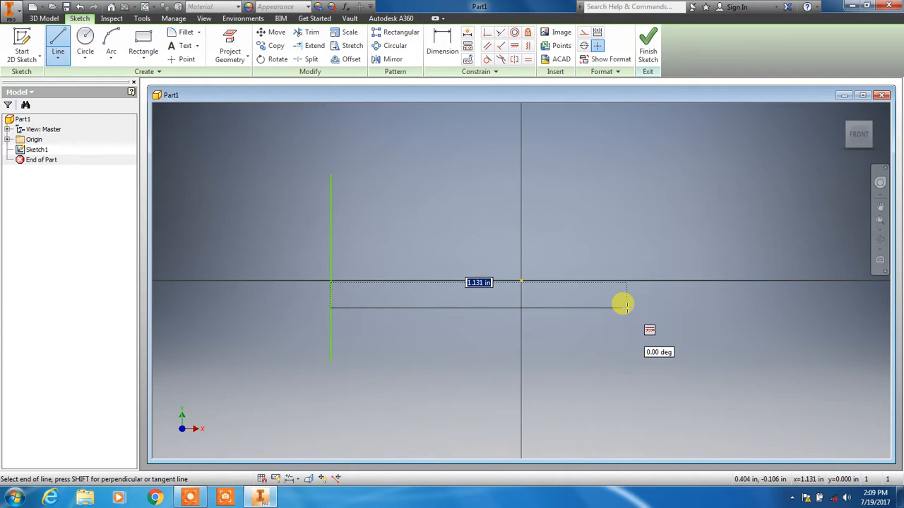
pyautogui.click(624, 307)
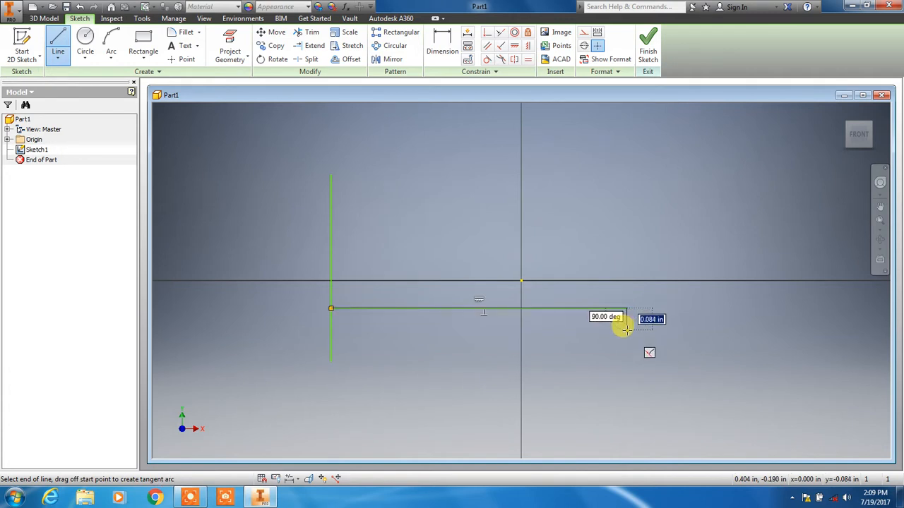
pyautogui.press('Escape')
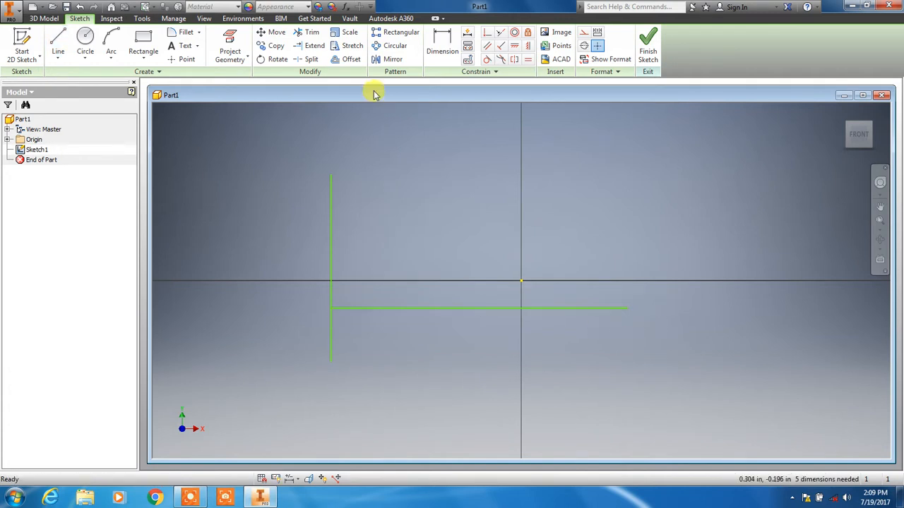
# Step: Draw a second vertical line about 0.715 in long through the horizontal line's right end, level with the first vertical line
pyautogui.click(58, 43)
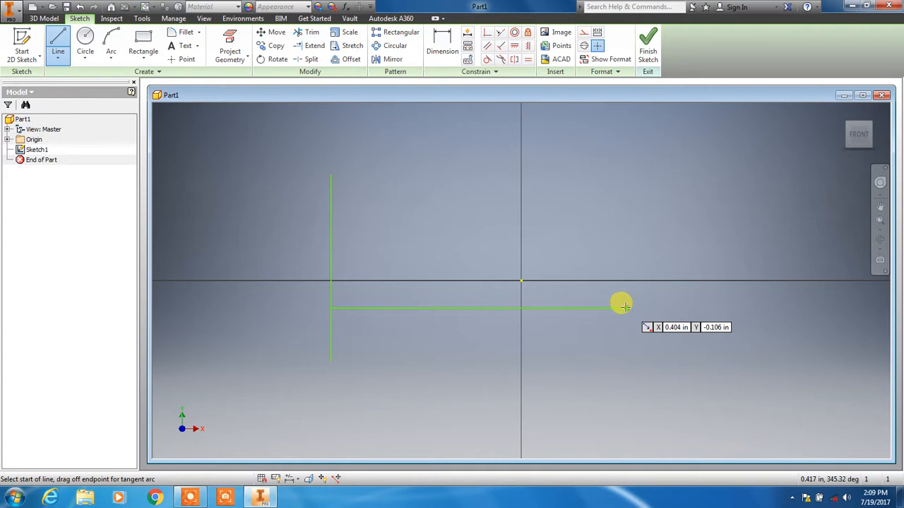
pyautogui.click(626, 359)
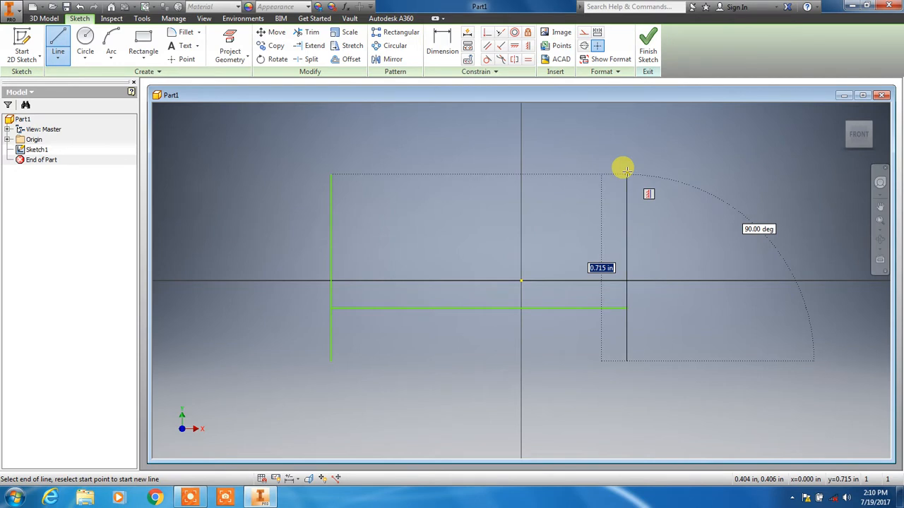
pyautogui.click(625, 172)
pyautogui.press('Escape')
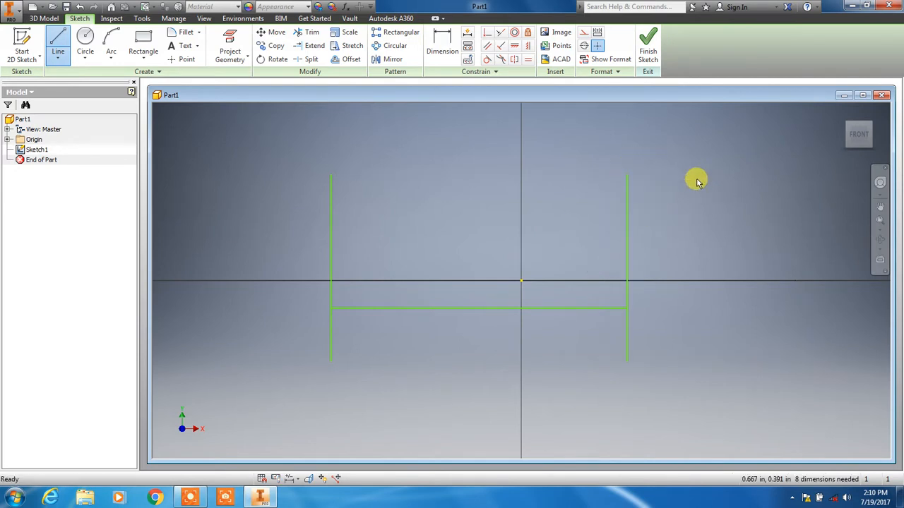
pyautogui.press('Escape')
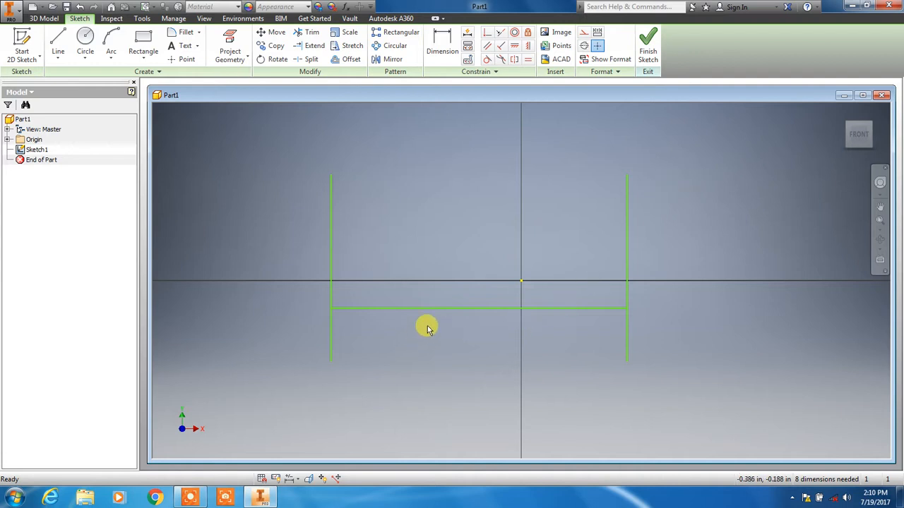
# Step: Move the horizontal line slightly down and left, and make its free right endpoint coincident with the right vertical line
pyautogui.moveTo(444, 315)
pyautogui.mouseDown()
pyautogui.moveTo(447, 329)
pyautogui.moveTo(435, 301)
pyautogui.moveTo(434, 309)
pyautogui.moveTo(456, 307)
pyautogui.moveTo(430, 319)
pyautogui.mouseUp()
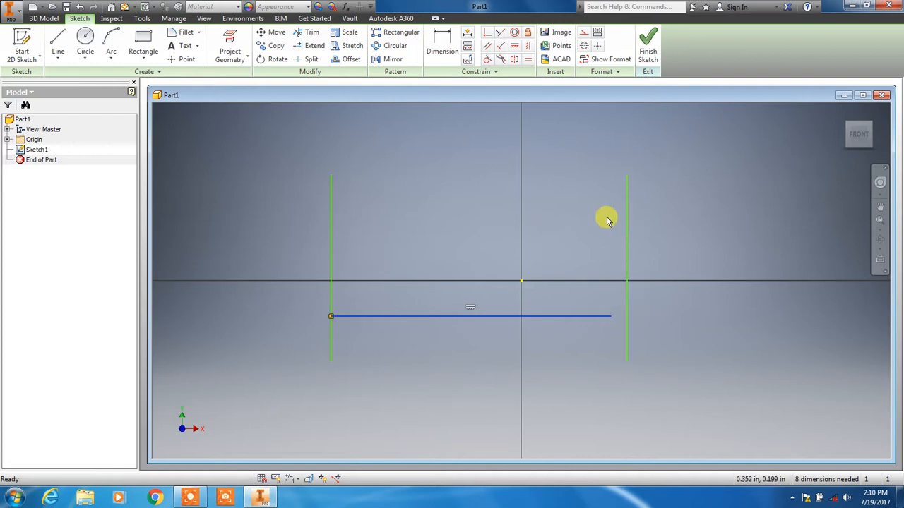
pyautogui.click(486, 37)
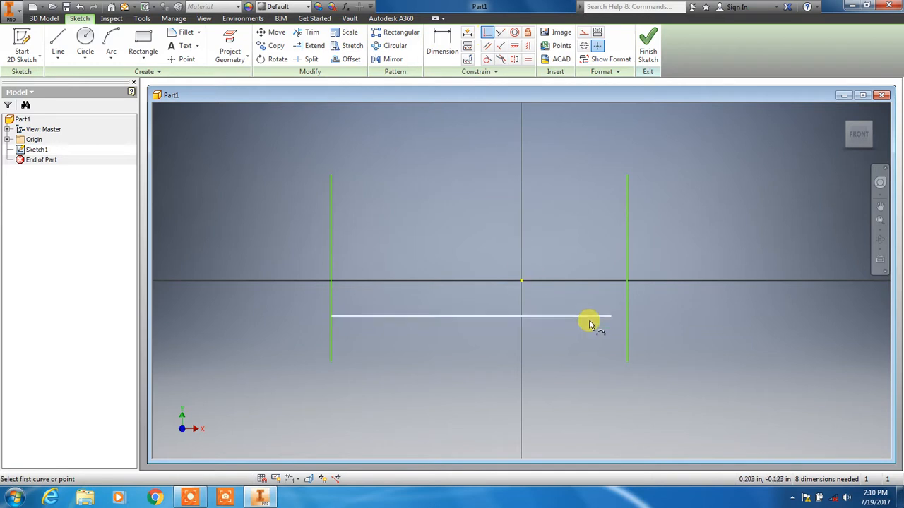
pyautogui.click(612, 319)
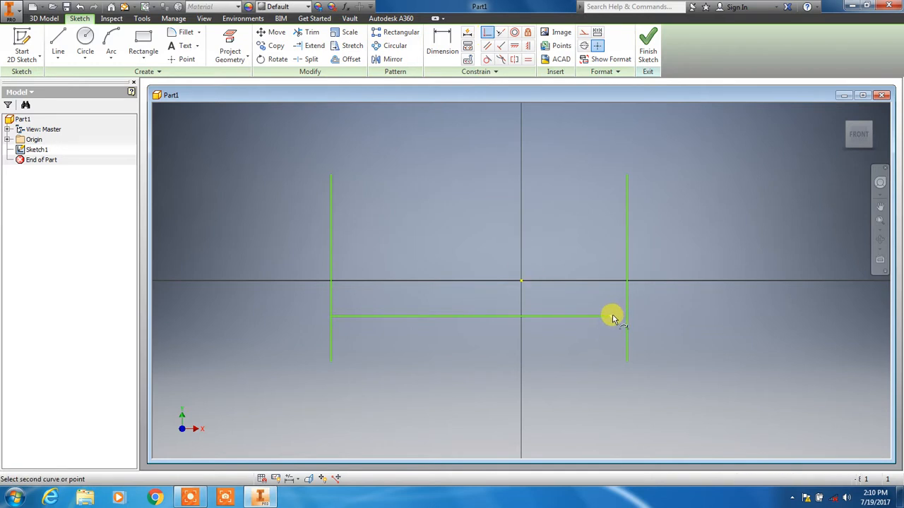
pyautogui.click(627, 311)
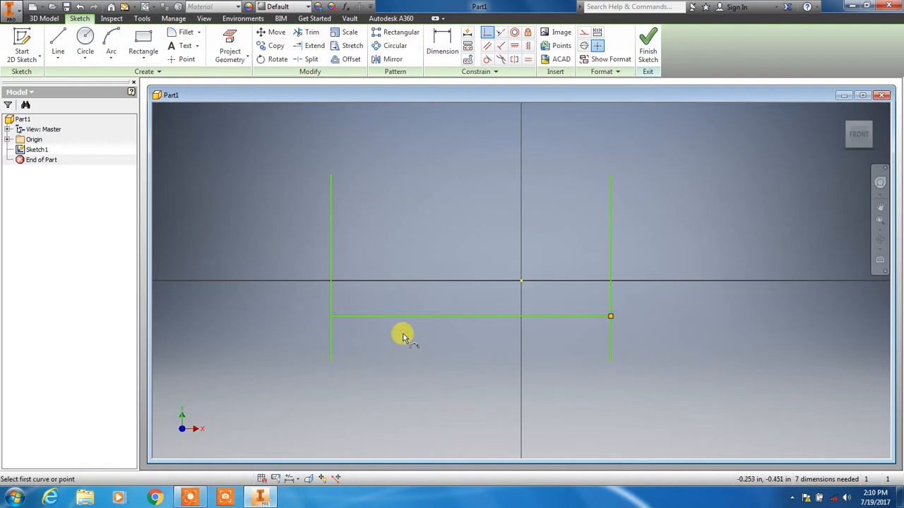
# Step: Try to make the horizontal line's left endpoint coincident with the left vertical line
pyautogui.click(333, 317)
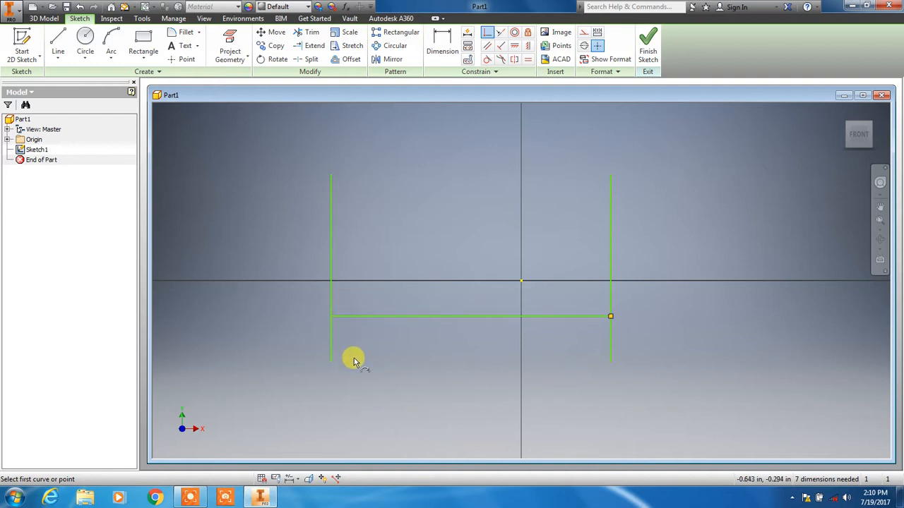
pyautogui.click(334, 317)
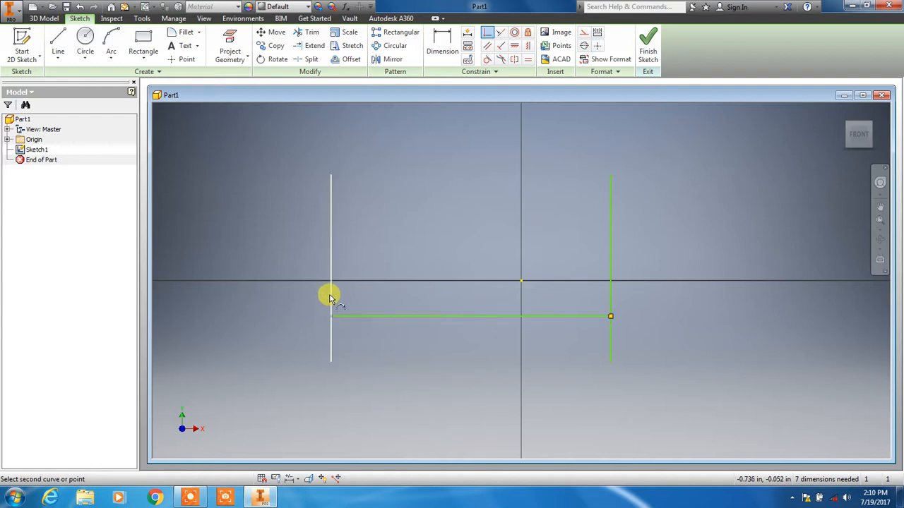
pyautogui.click(331, 294)
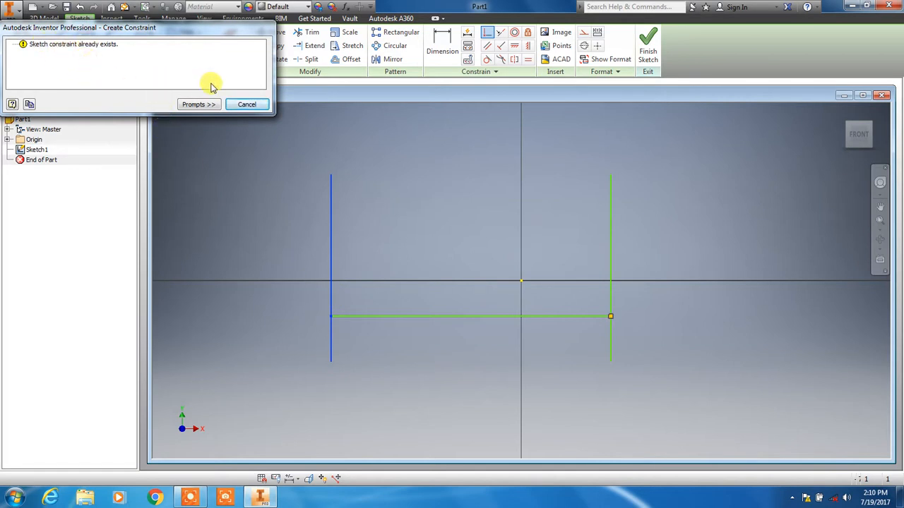
pyautogui.click(253, 106)
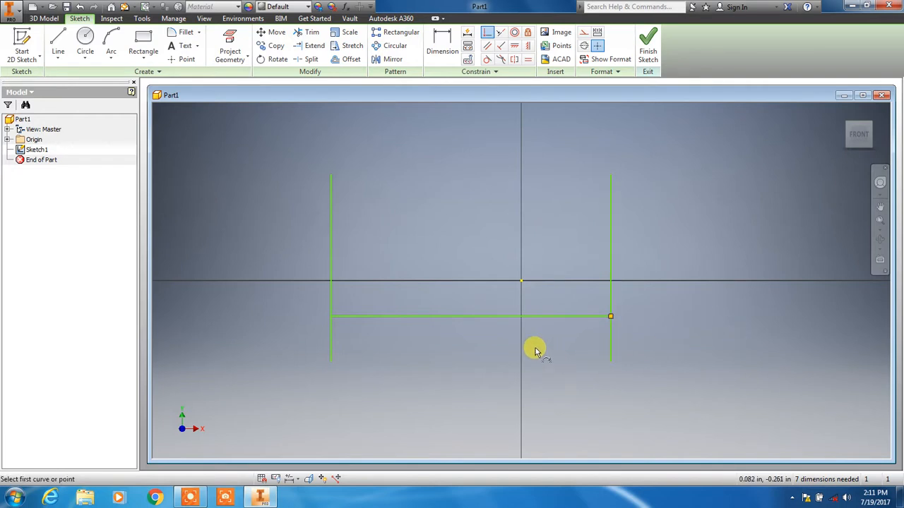
pyautogui.press('Escape')
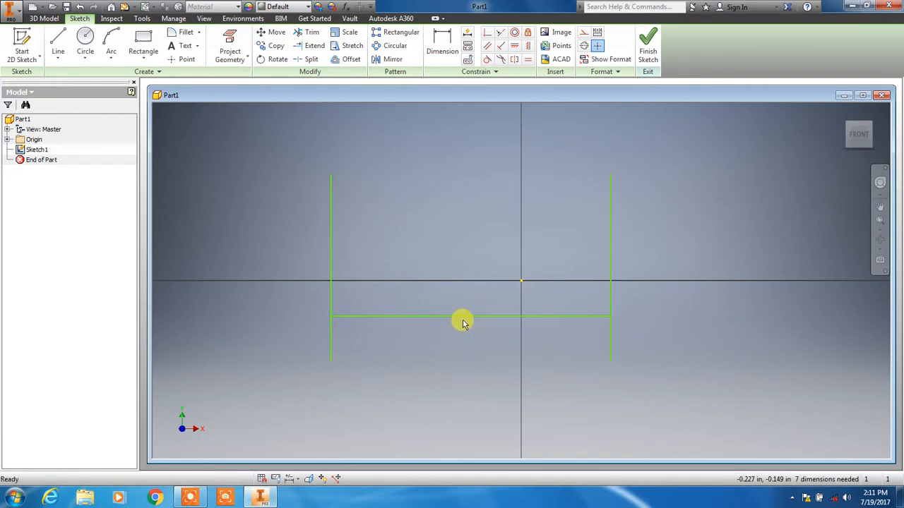
# Step: Move the horizontal line slightly down and pull the right vertical line outward, stretching the horizontal line to about 1.55 in
pyautogui.moveTo(470, 313)
pyautogui.mouseDown()
pyautogui.moveTo(501, 291)
pyautogui.moveTo(474, 324)
pyautogui.mouseUp()
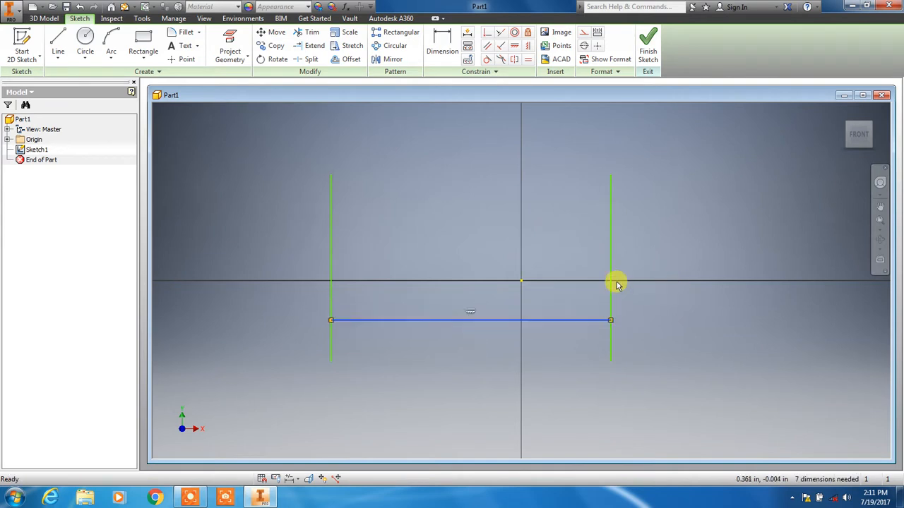
pyautogui.moveTo(611, 289); pyautogui.dragTo(734, 290)
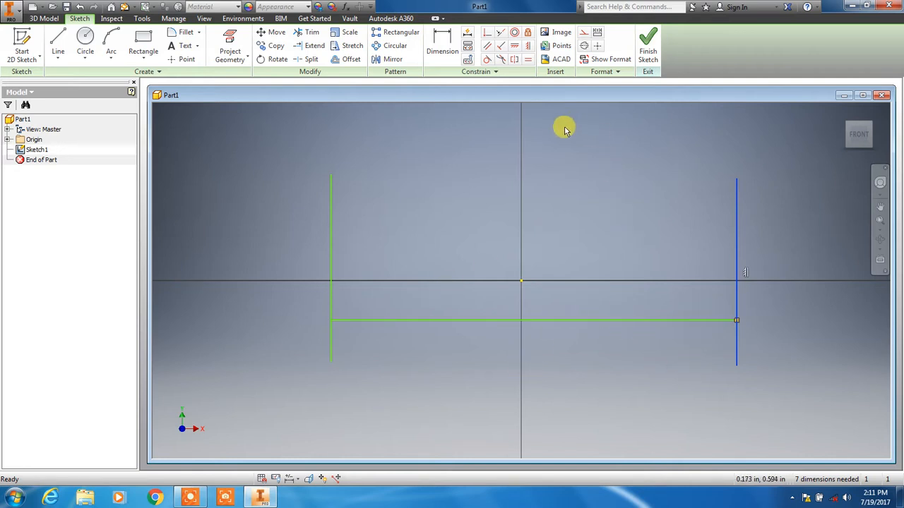
# Step: Dimension the horizontal line's length below it and set it to 90 in
pyautogui.click(444, 39)
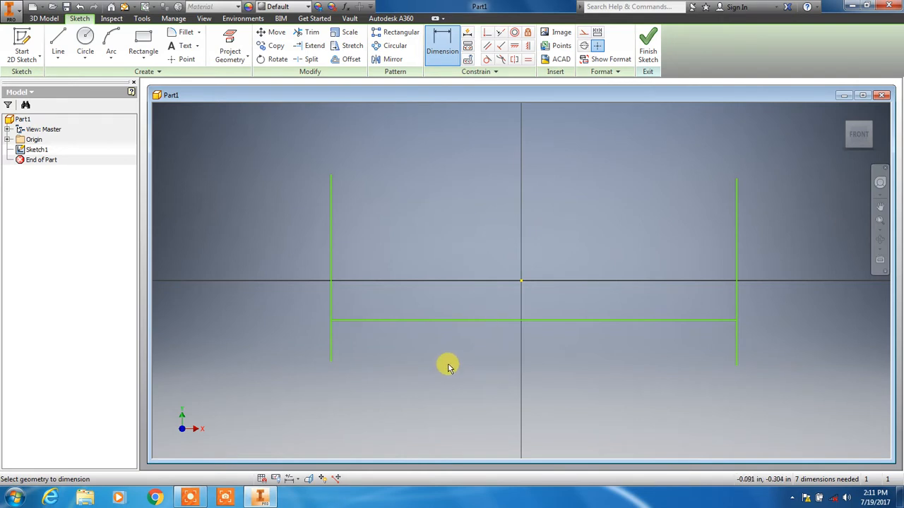
pyautogui.click(463, 321)
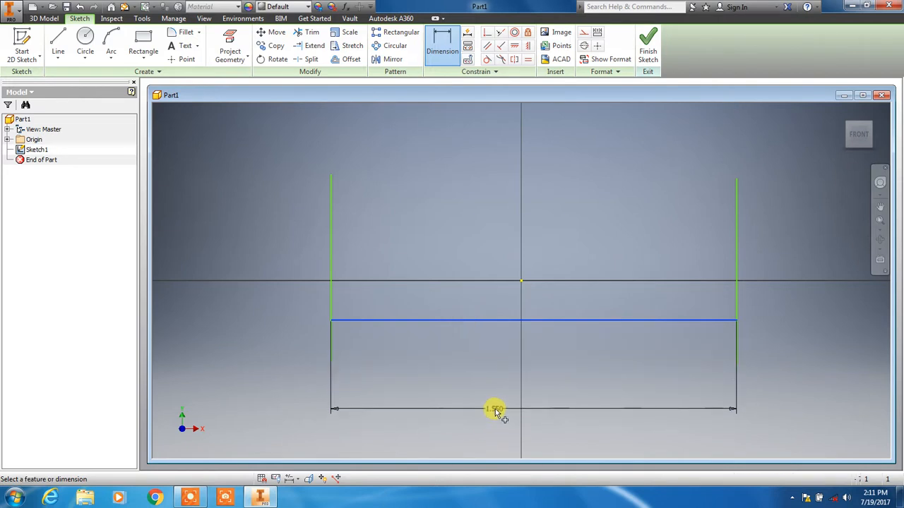
pyautogui.click(495, 409)
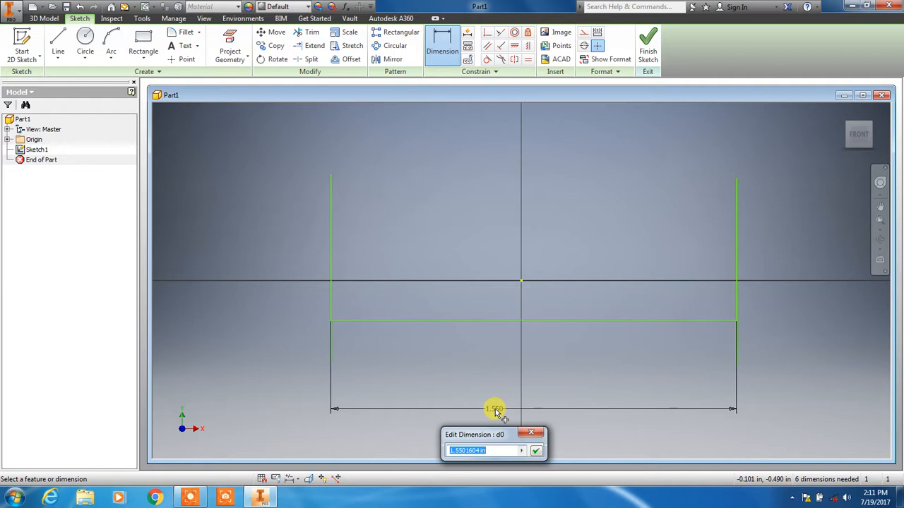
pyautogui.write('9')
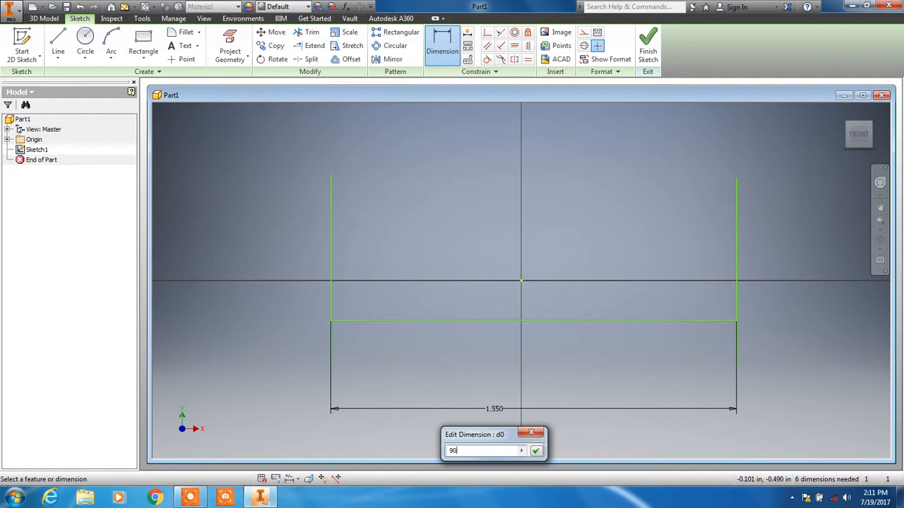
pyautogui.write('0')
pyautogui.press('Return')
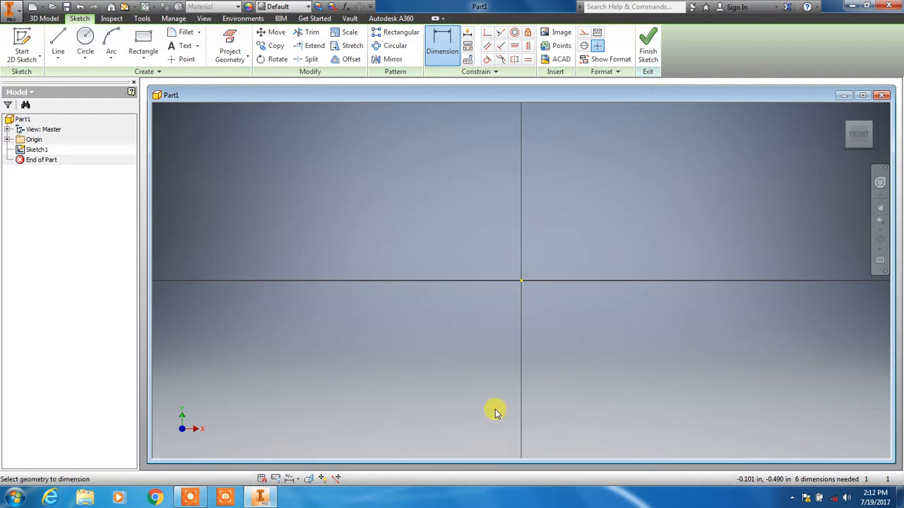
# Step: Reposition the 90 in dimension so it sits clear below the horizontal line
pyautogui.scroll(3, 575, 343)
pyautogui.scroll(-3, 673, 323)
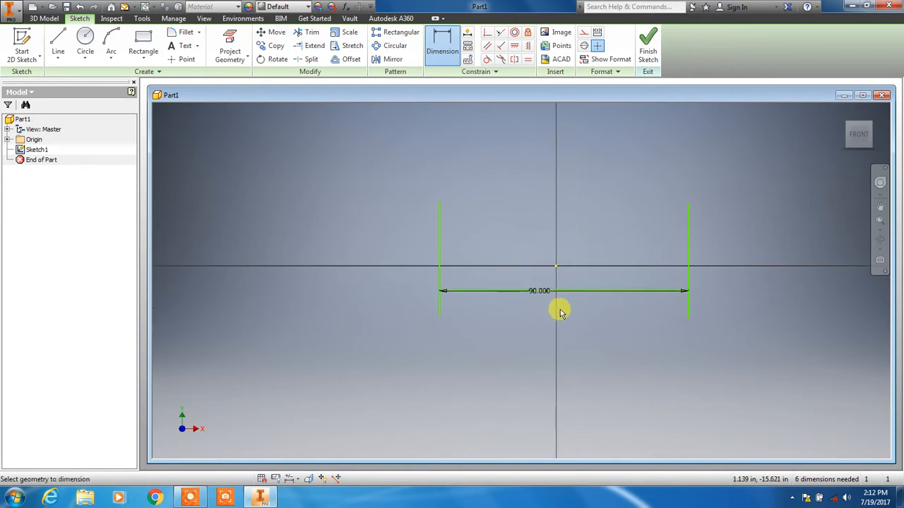
pyautogui.press('Escape')
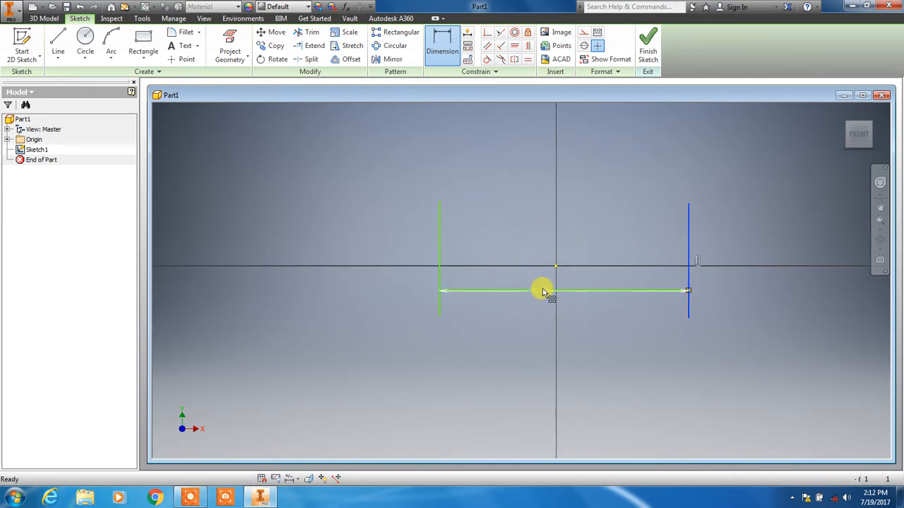
pyautogui.click(543, 291)
pyautogui.click(558, 314)
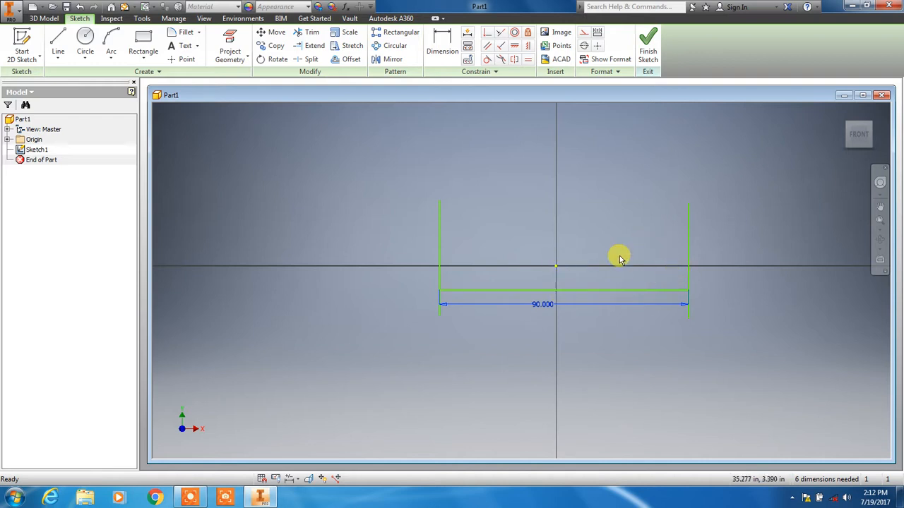
# Step: Dimension the distance from the origin to the right vertical line as half the horizontal line's length, using d0/2
pyautogui.click(442, 44)
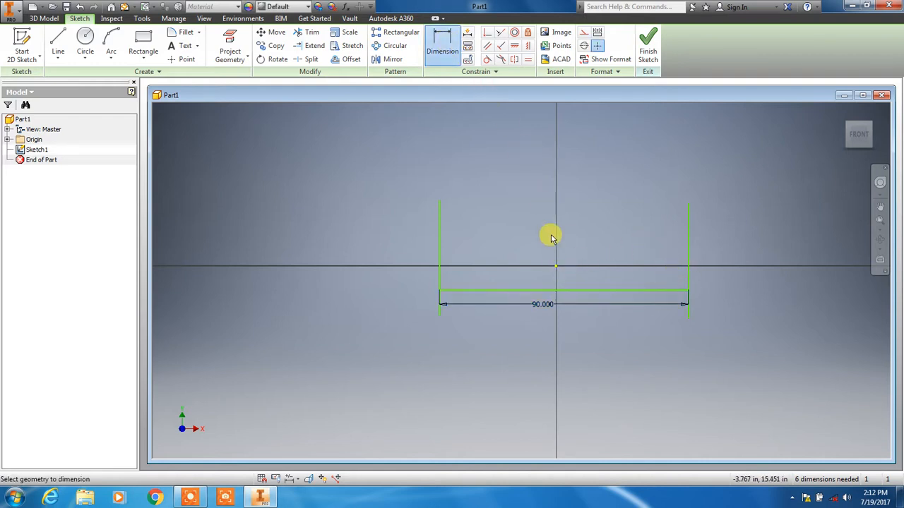
pyautogui.click(554, 267)
pyautogui.click(689, 266)
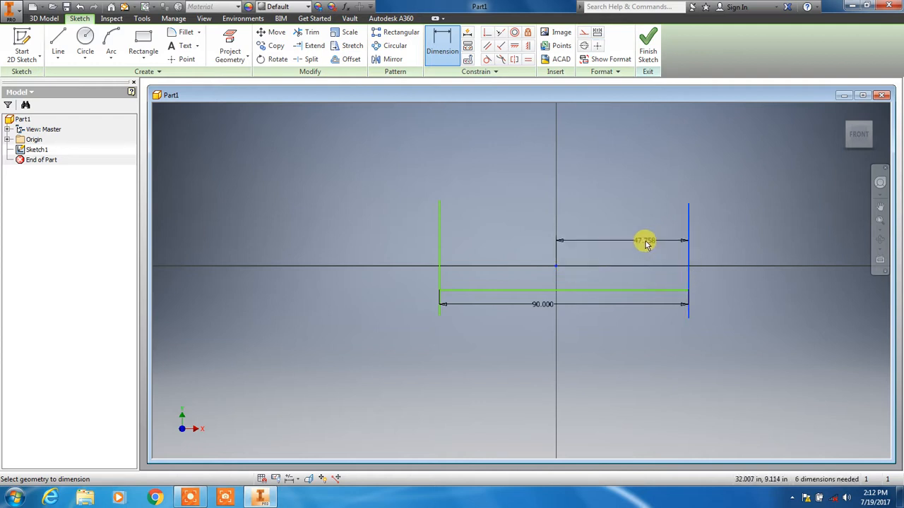
pyautogui.click(645, 243)
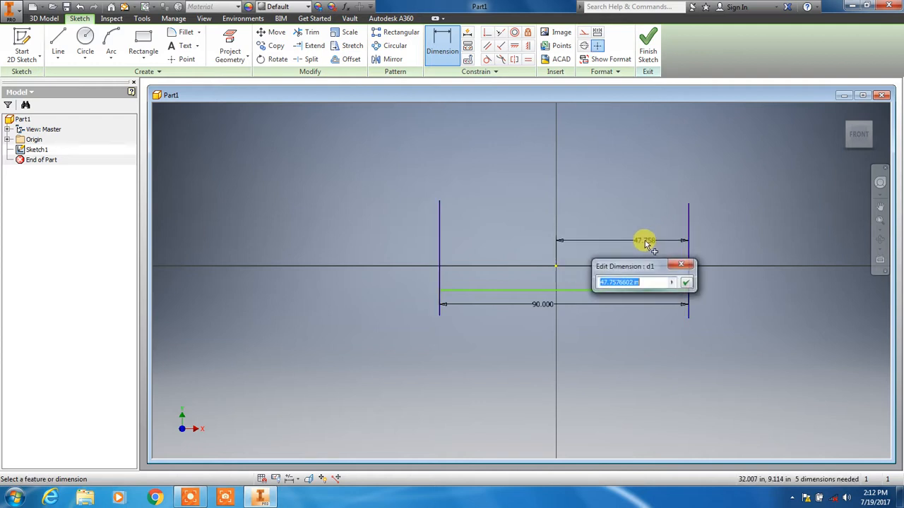
pyautogui.click(548, 308)
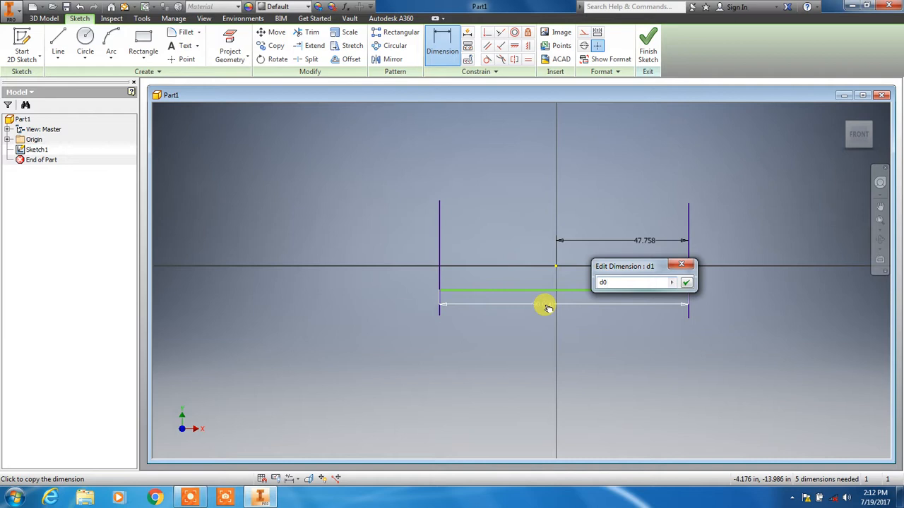
pyautogui.write('/2')
pyautogui.press('Return')
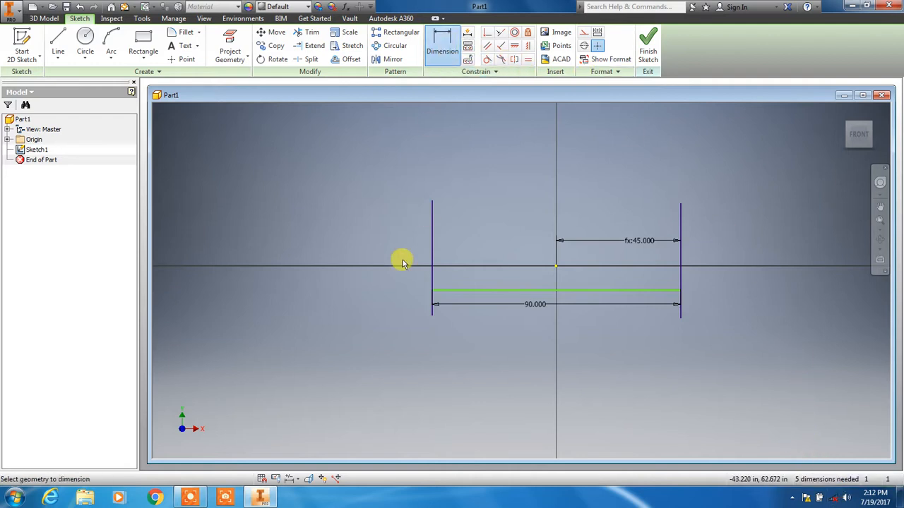
# Step: Dimension the left vertical line's length on its outer side and set it to 42 in
pyautogui.click(430, 240)
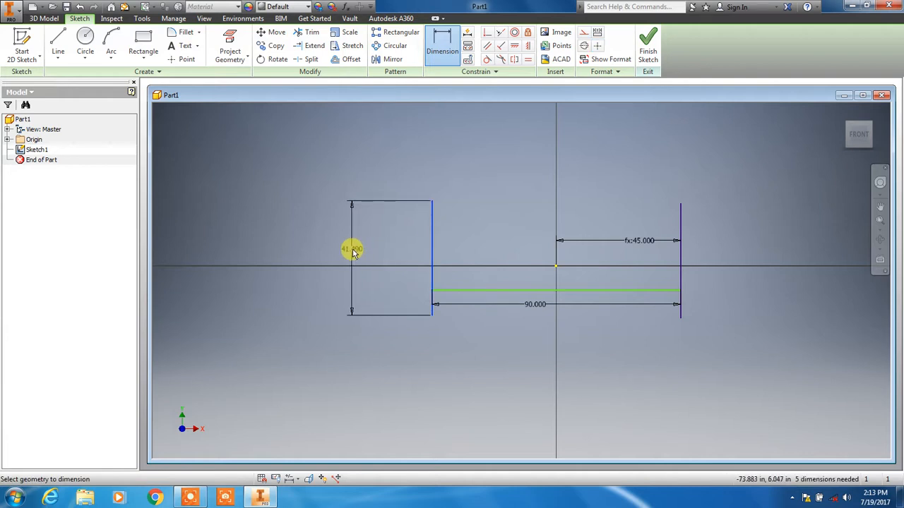
pyautogui.click(353, 250)
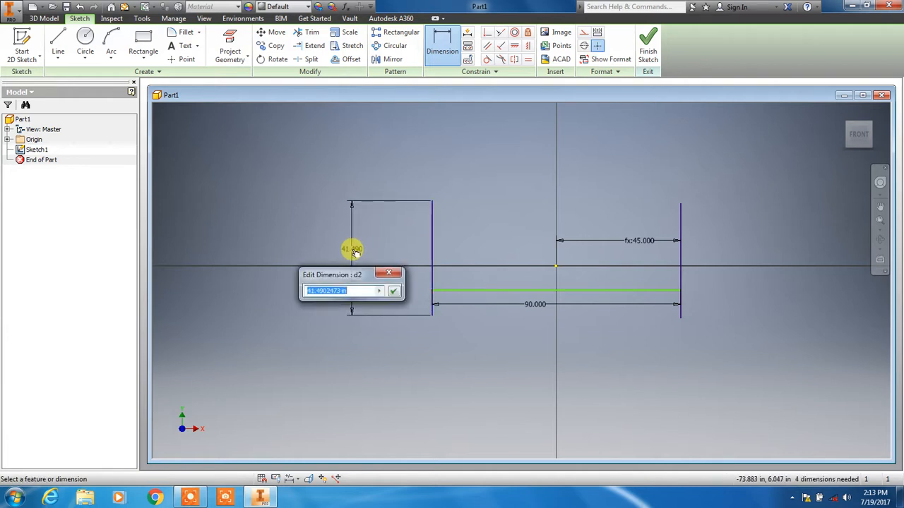
pyautogui.write('42')
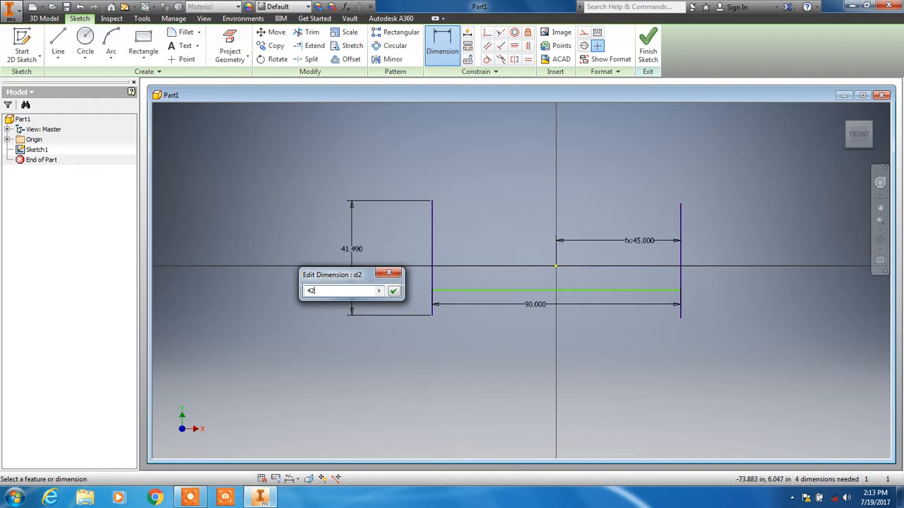
pyautogui.press('Return')
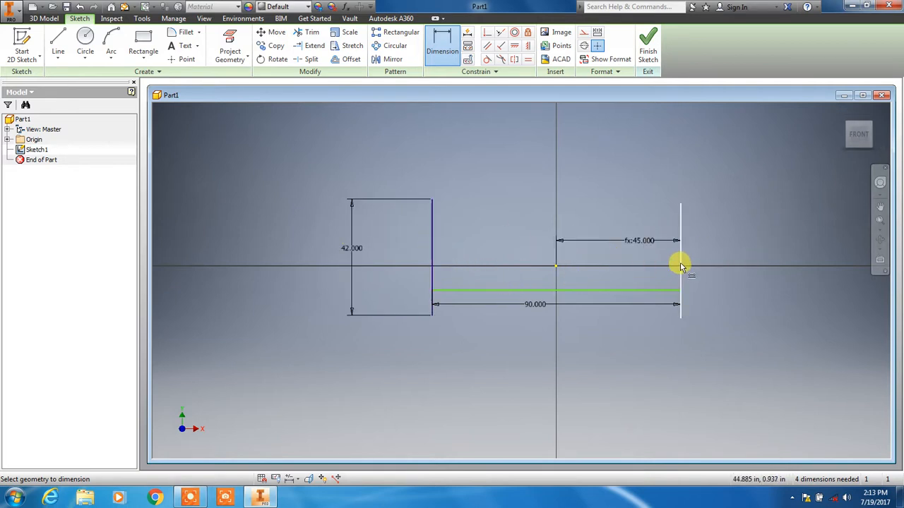
# Step: Apply an Equal constraint between the left and right vertical lines
pyautogui.click(529, 61)
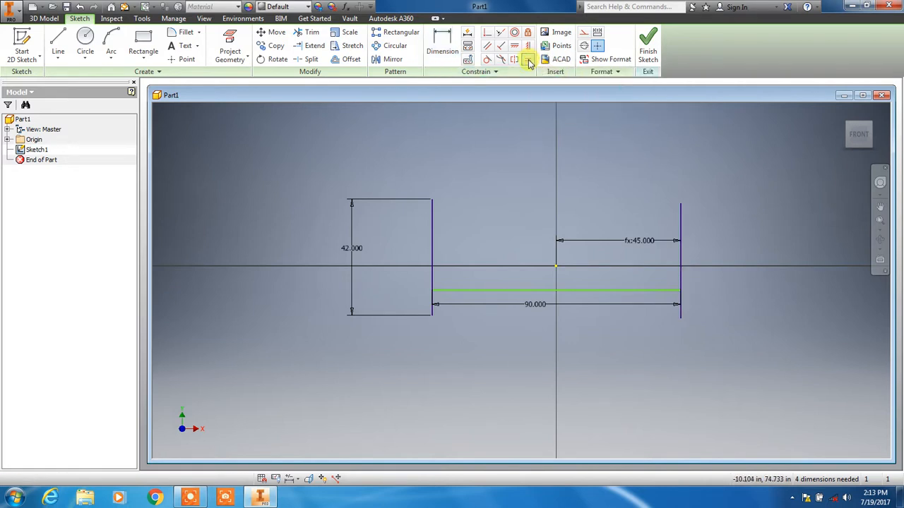
pyautogui.click(432, 226)
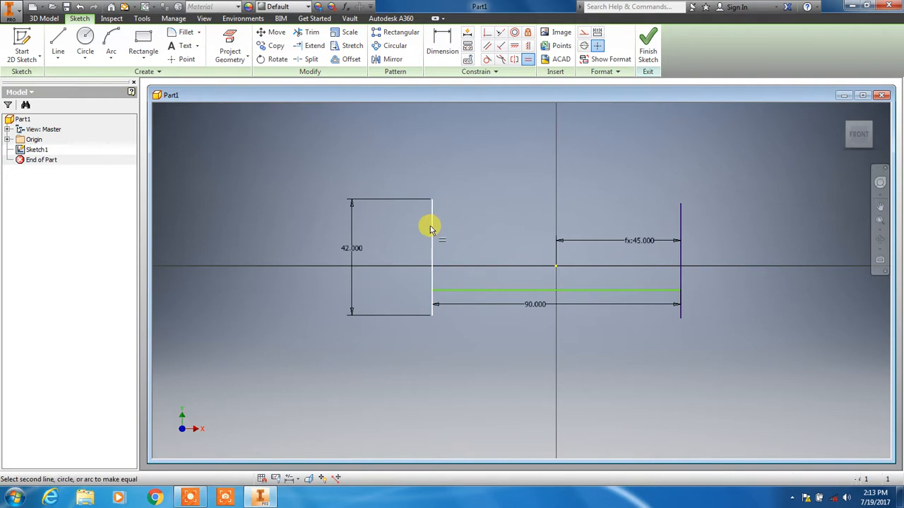
pyautogui.click(682, 257)
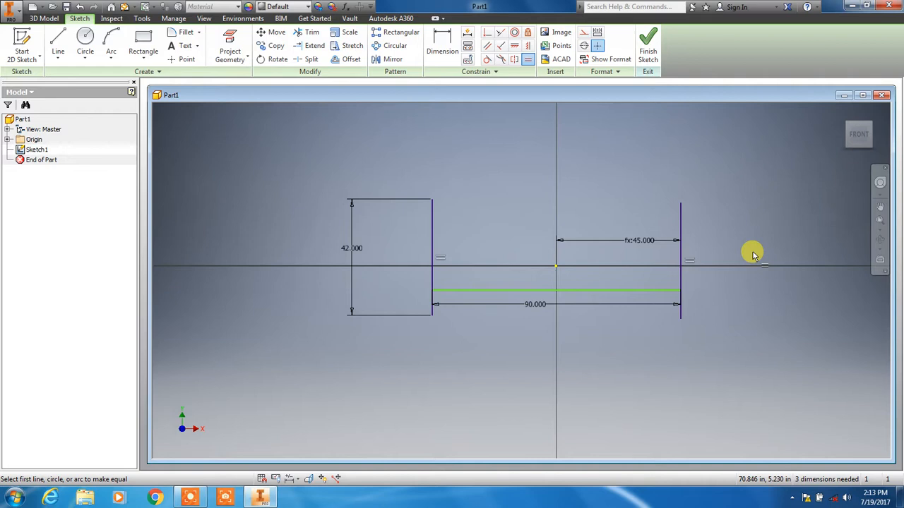
pyautogui.click(501, 47)
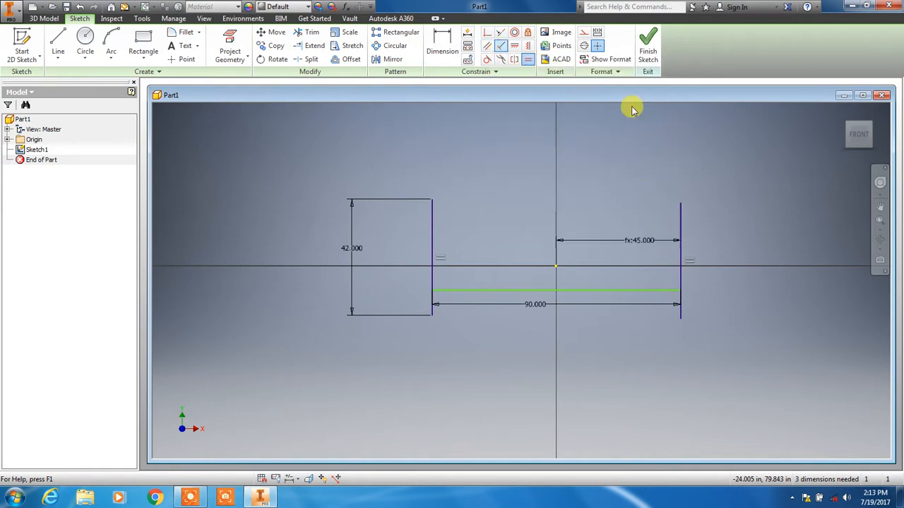
pyautogui.click(681, 323)
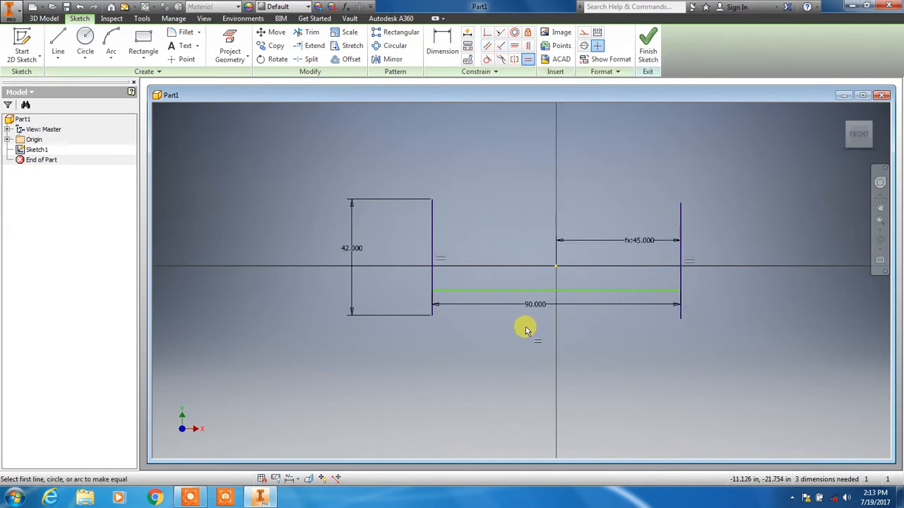
pyautogui.click(433, 316)
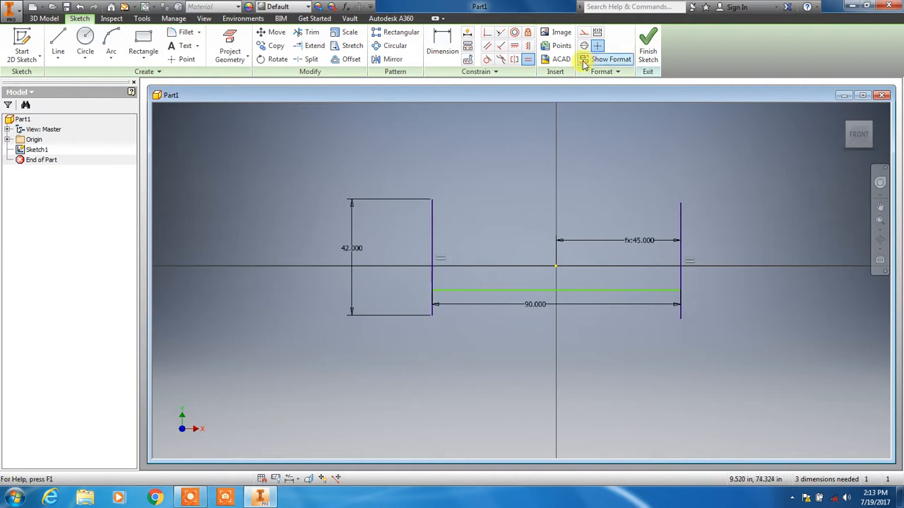
pyautogui.click(530, 47)
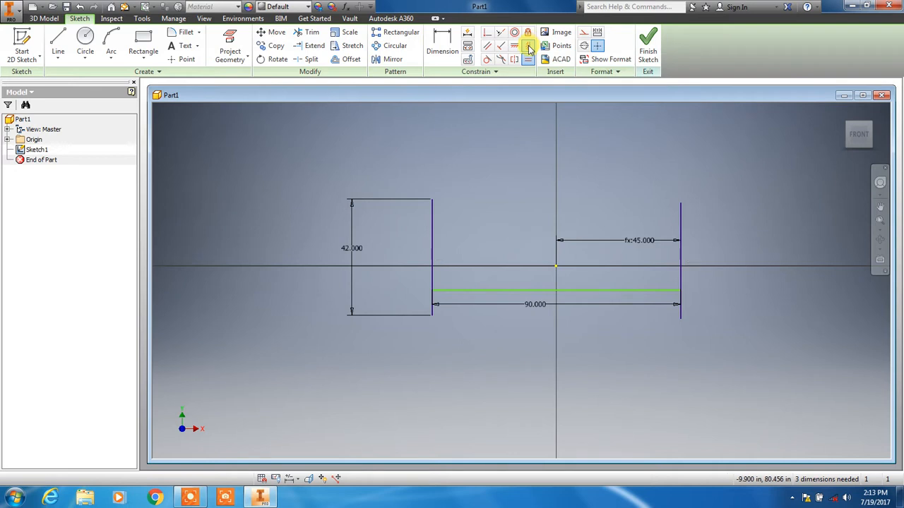
pyautogui.click(432, 202)
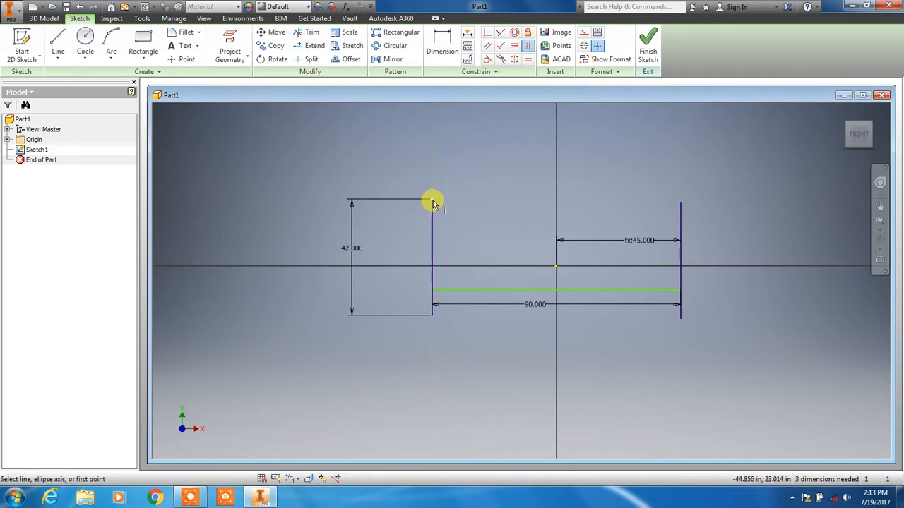
# Step: Align the upper endpoints of the two vertical lines with a Horizontal constraint
pyautogui.click(517, 46)
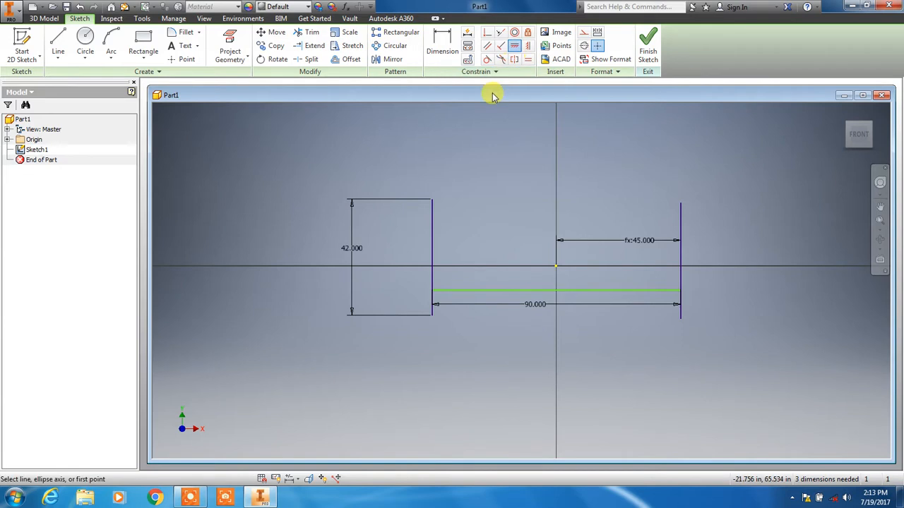
pyautogui.click(432, 201)
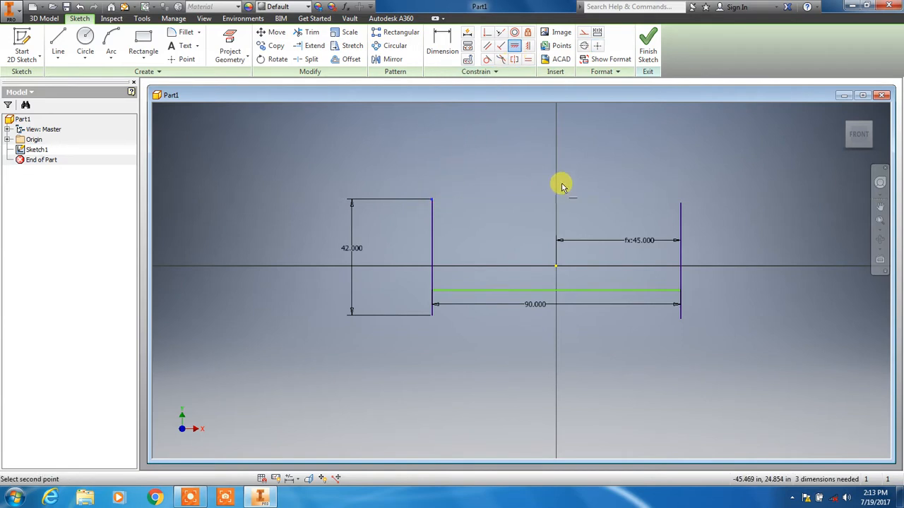
pyautogui.click(680, 202)
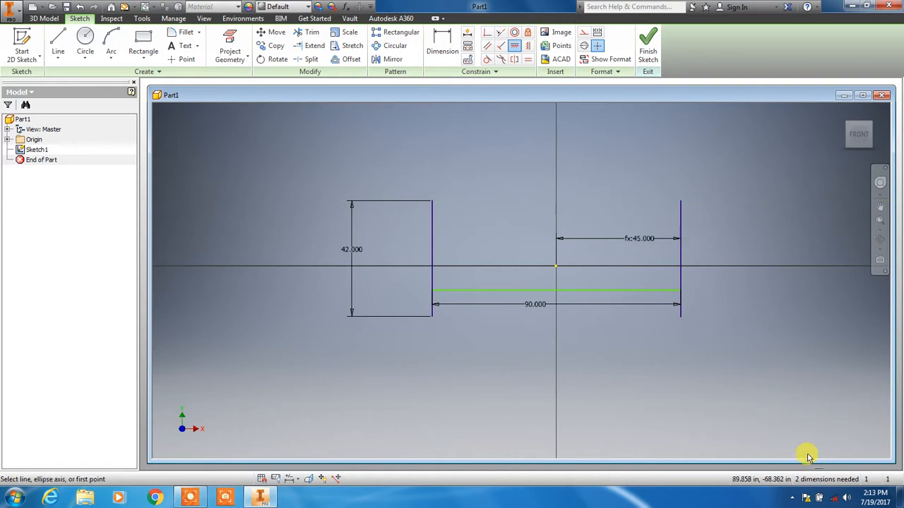
# Step: Dimension the vertical distance from the horizontal line to the left vertical line's lower endpoint and set it to 12 in
pyautogui.click(446, 46)
pyautogui.click(473, 290)
pyautogui.click(432, 315)
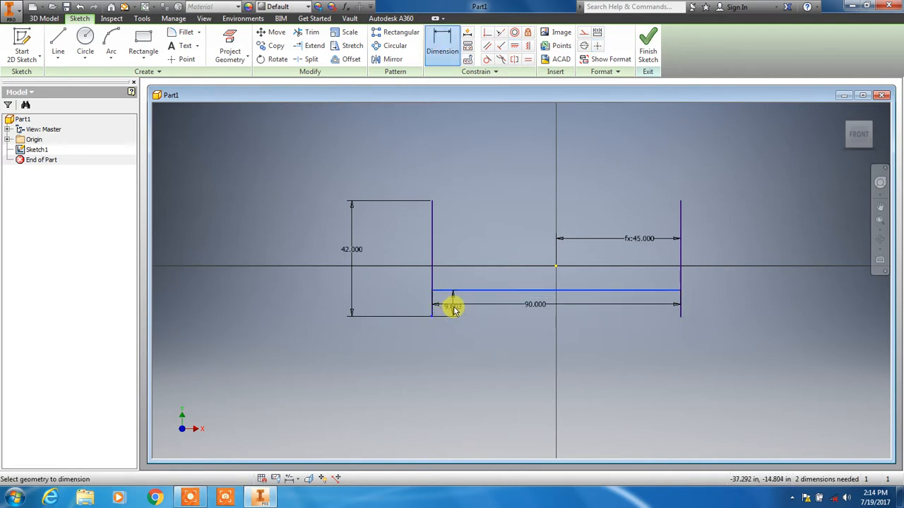
pyautogui.click(460, 311)
pyautogui.write('1')
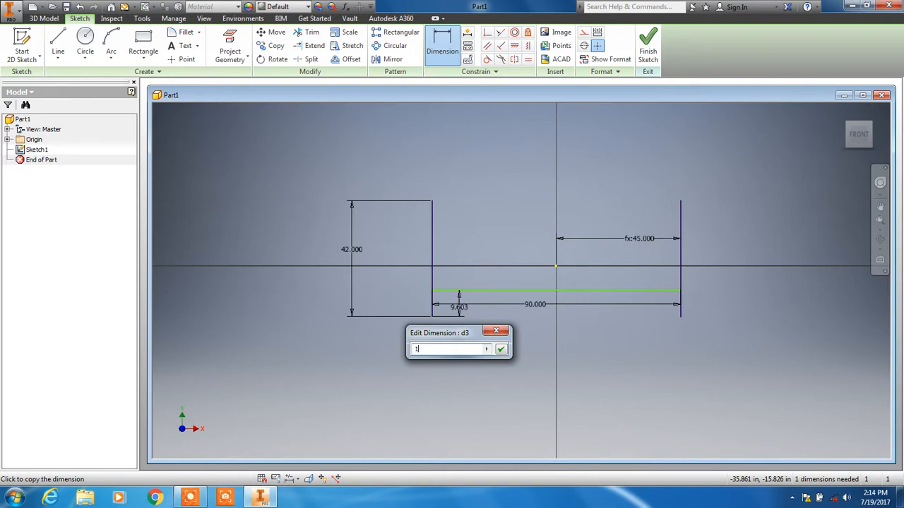
pyautogui.write('2')
pyautogui.press('Return')
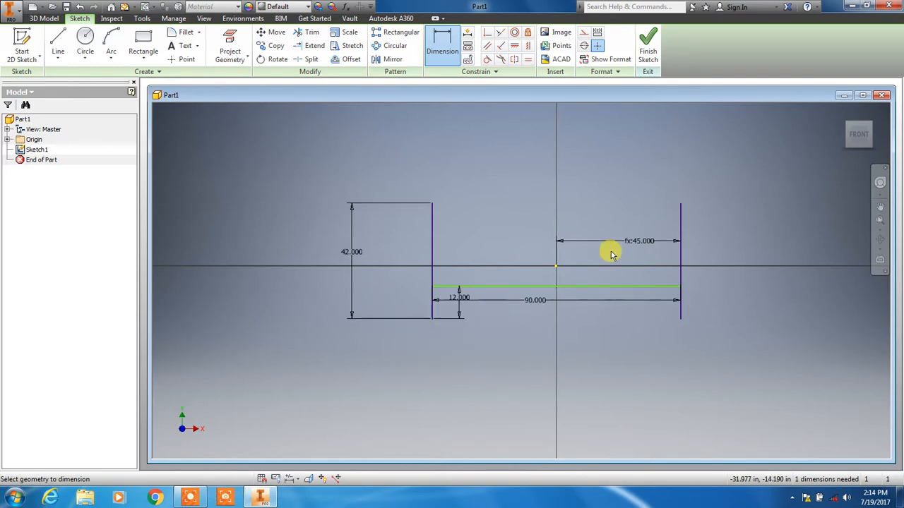
# Step: Try to make the horizontal line's midpoint coincident with the origin
pyautogui.click(487, 33)
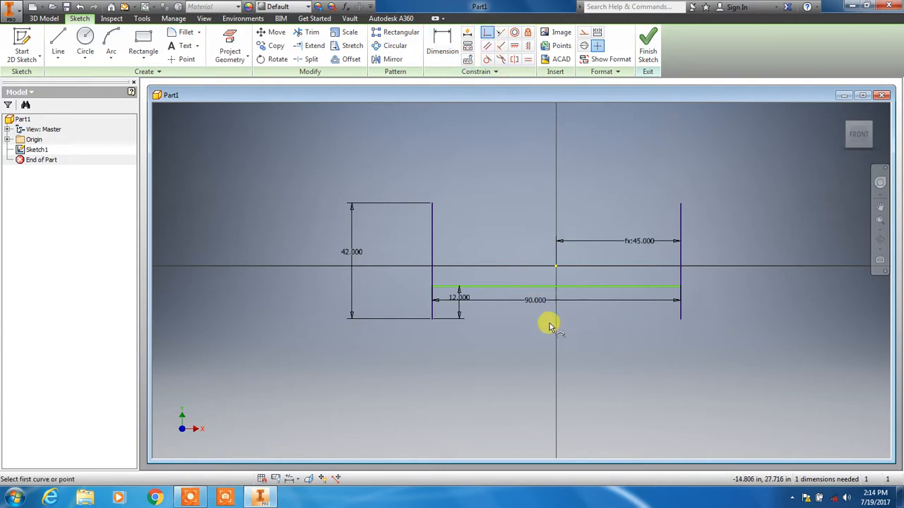
pyautogui.click(556, 287)
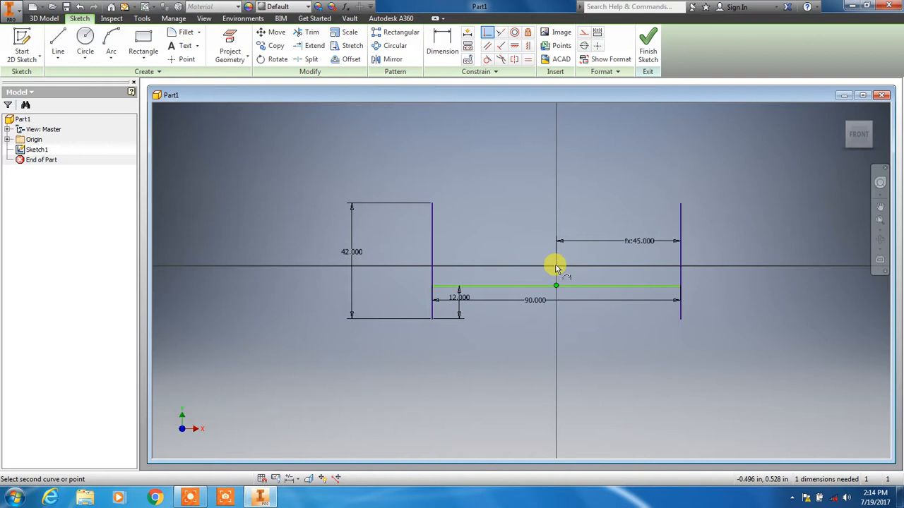
pyautogui.click(556, 267)
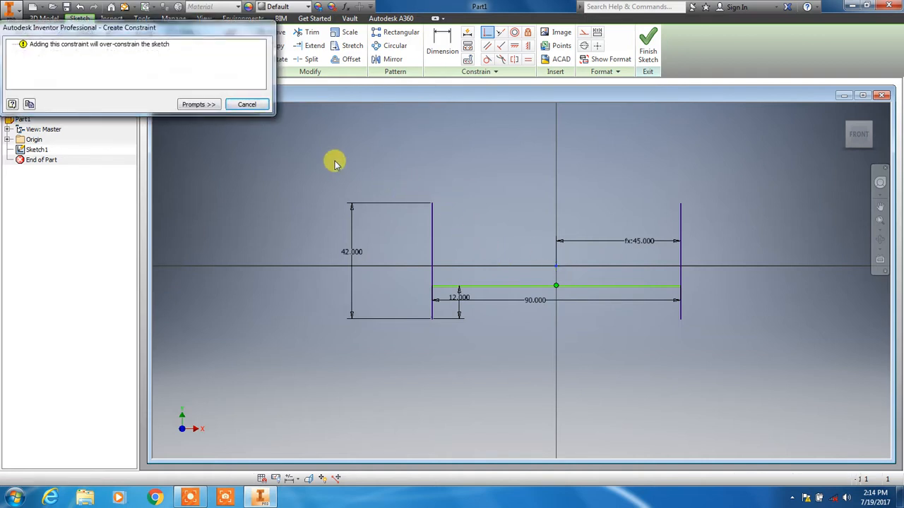
pyautogui.click(248, 104)
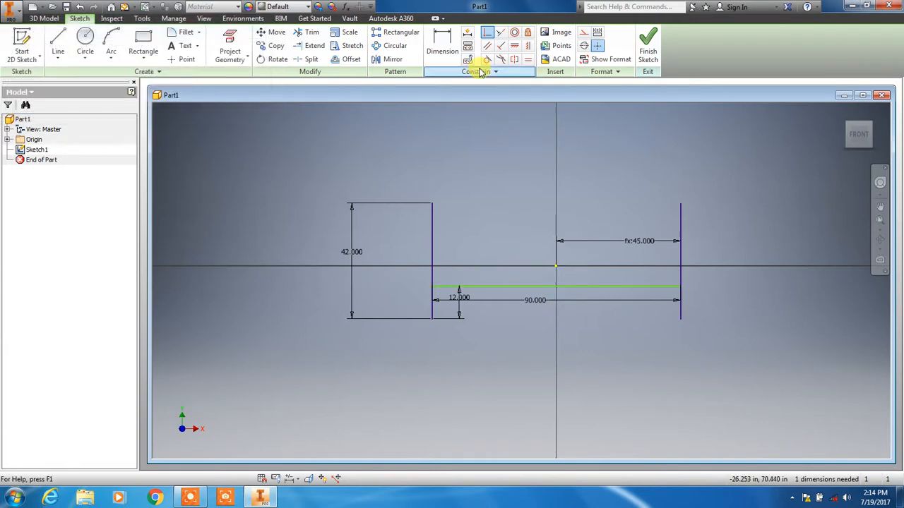
pyautogui.click(555, 267)
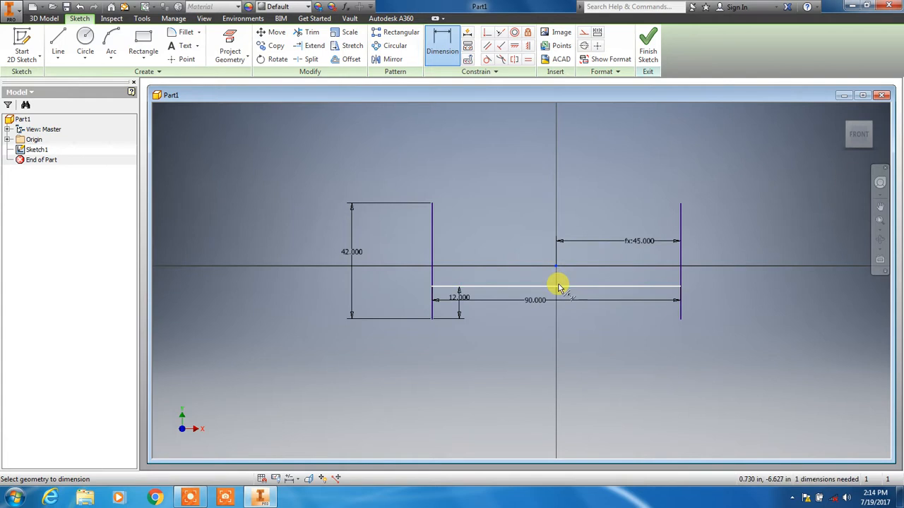
pyautogui.click(553, 288)
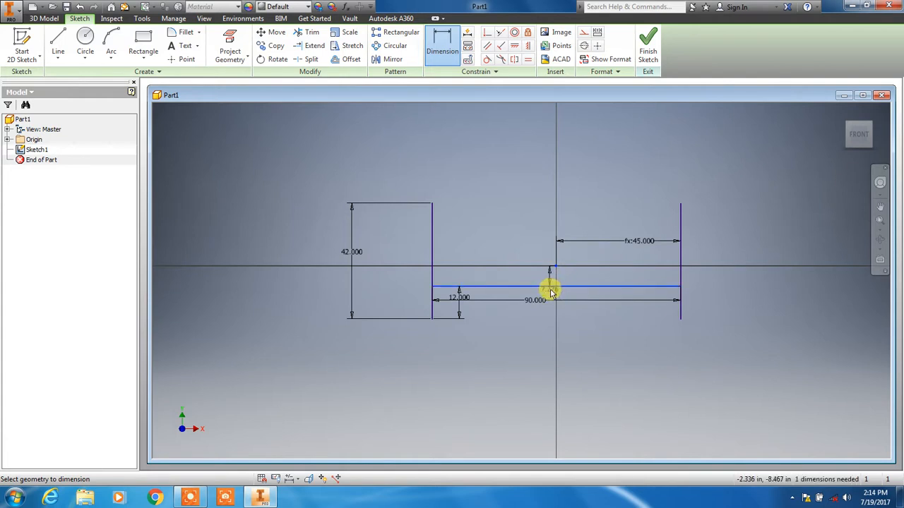
pyautogui.press('Escape')
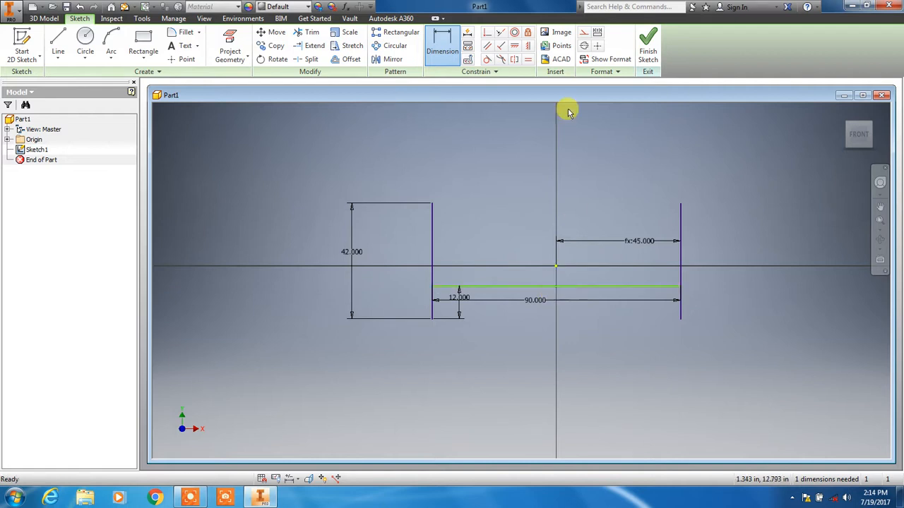
# Step: Apply a Coincident constraint between the horizontal line itself and the origin point
pyautogui.click(487, 32)
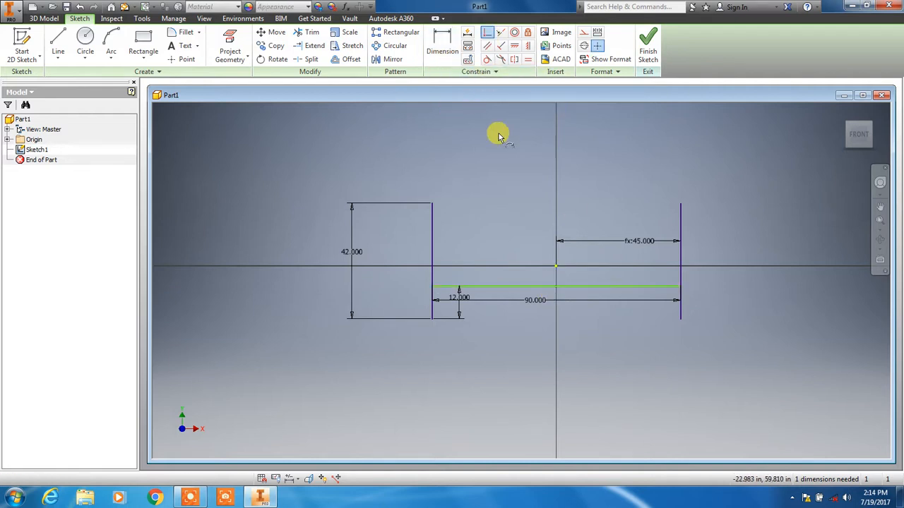
pyautogui.click(525, 286)
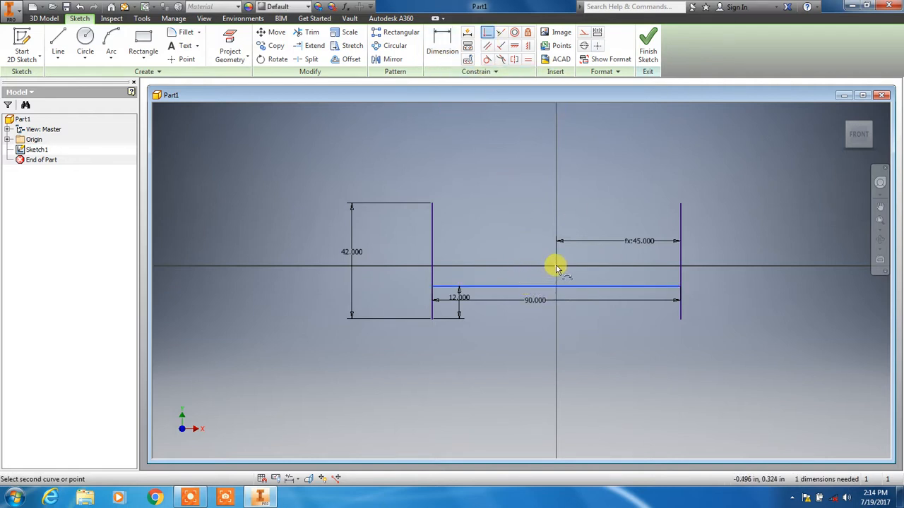
pyautogui.click(556, 267)
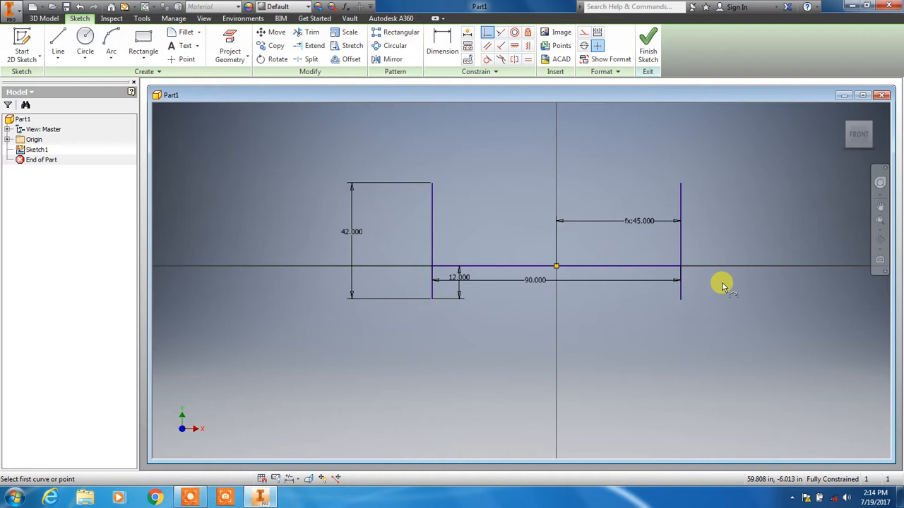
pyautogui.press('Escape')
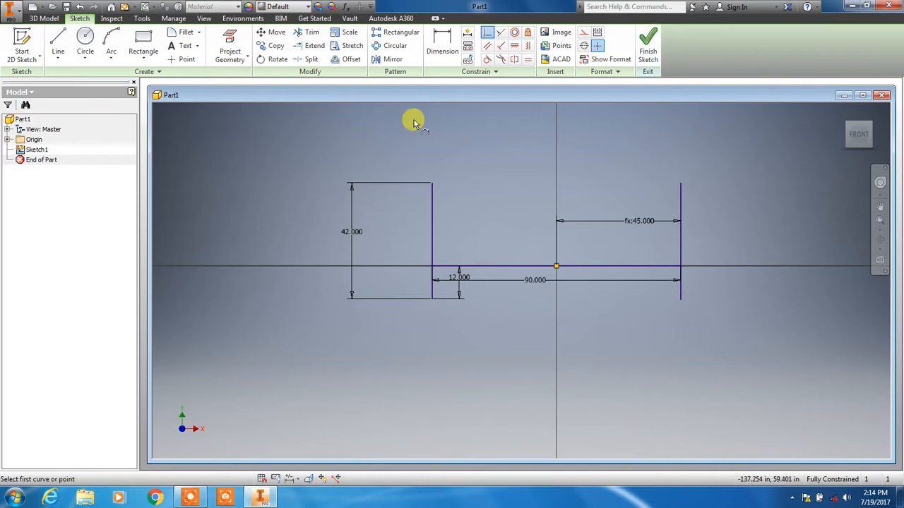
# Step: Finish the sketch and save the part as LEG FRAME SKETCH in the SHOP TABLE folder
pyautogui.click(650, 44)
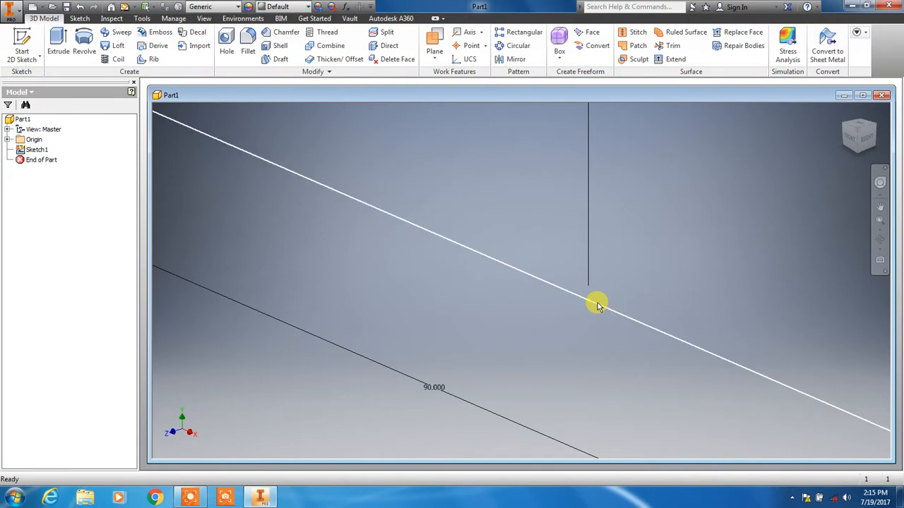
pyautogui.scroll(-3, 430, 267)
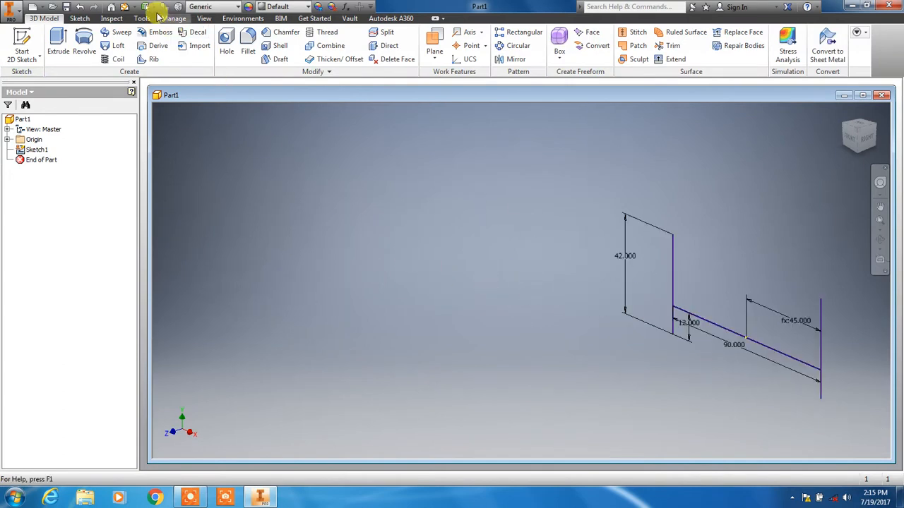
pyautogui.click(65, 7)
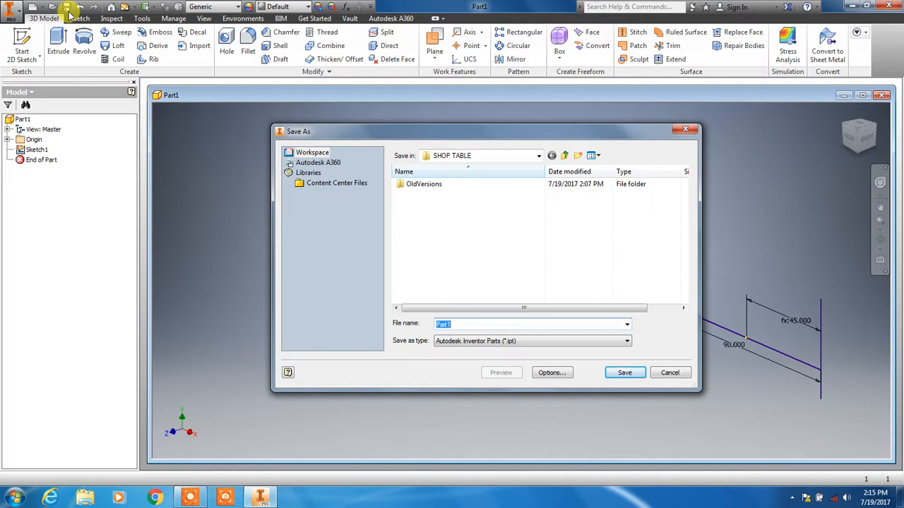
pyautogui.write('LEG FRAME SKETCH')
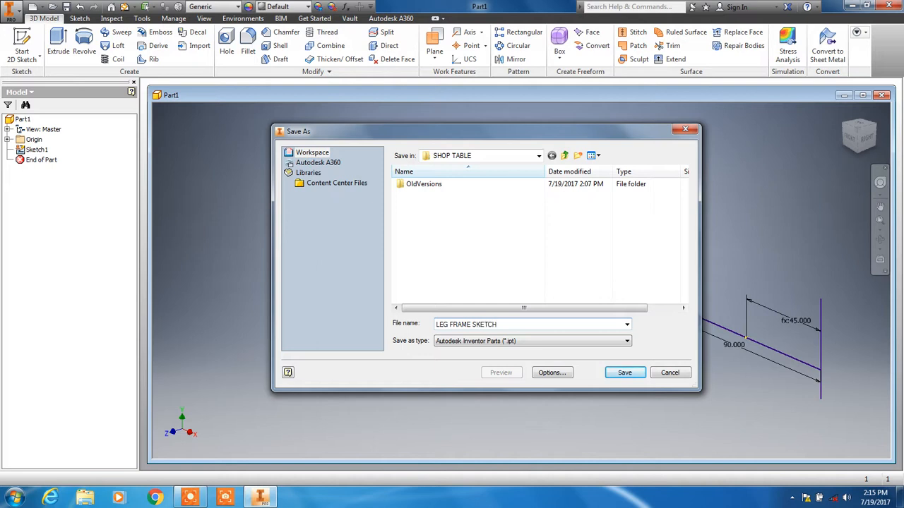
pyautogui.click(632, 375)
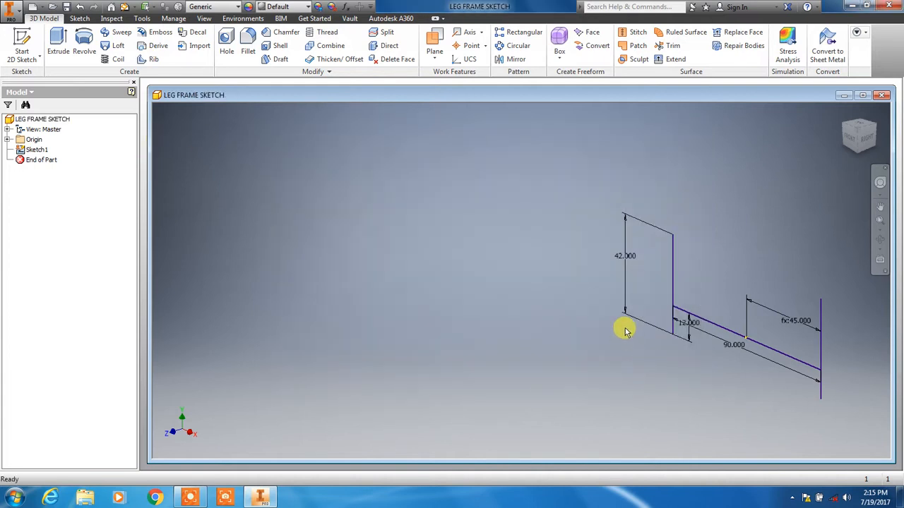
# Step: Create a work plane perpendicular to the horizontal line through its endpoint on the right vertical line
pyautogui.click(22, 43)
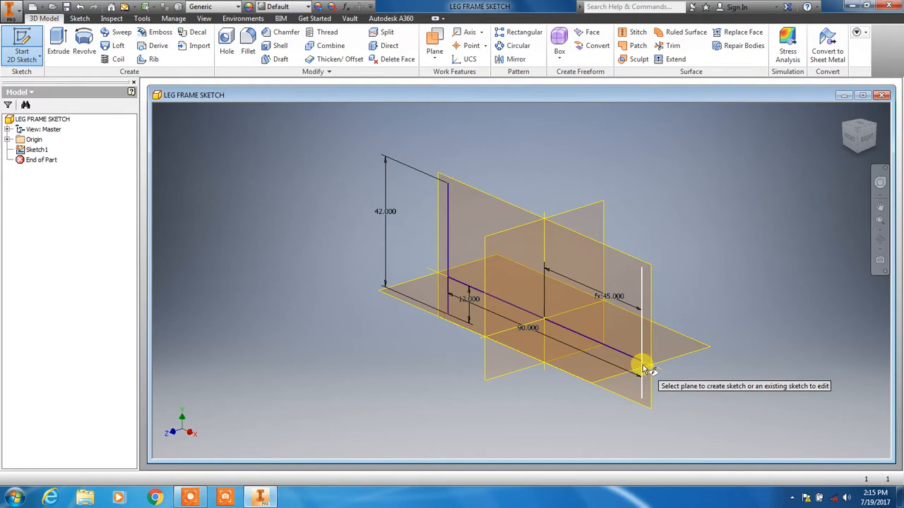
pyautogui.click(436, 42)
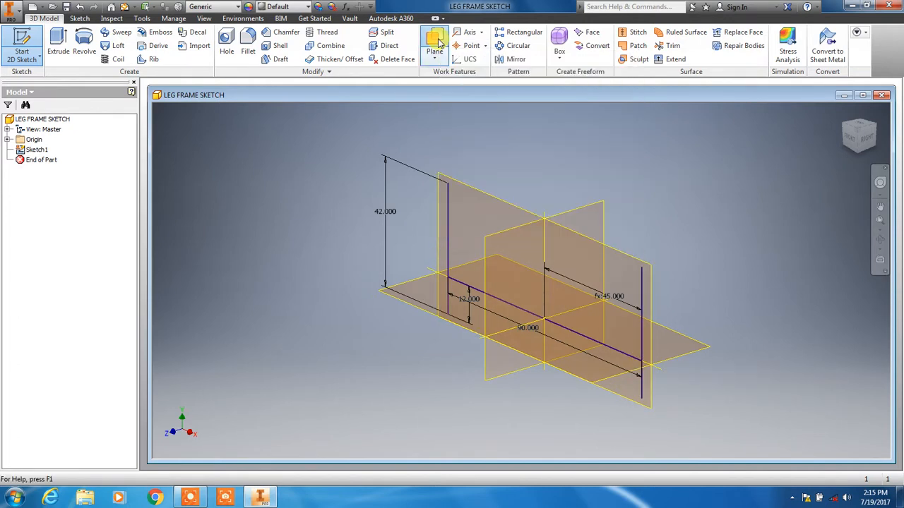
pyautogui.scroll(2, 679, 356)
pyautogui.scroll(3, 679, 357)
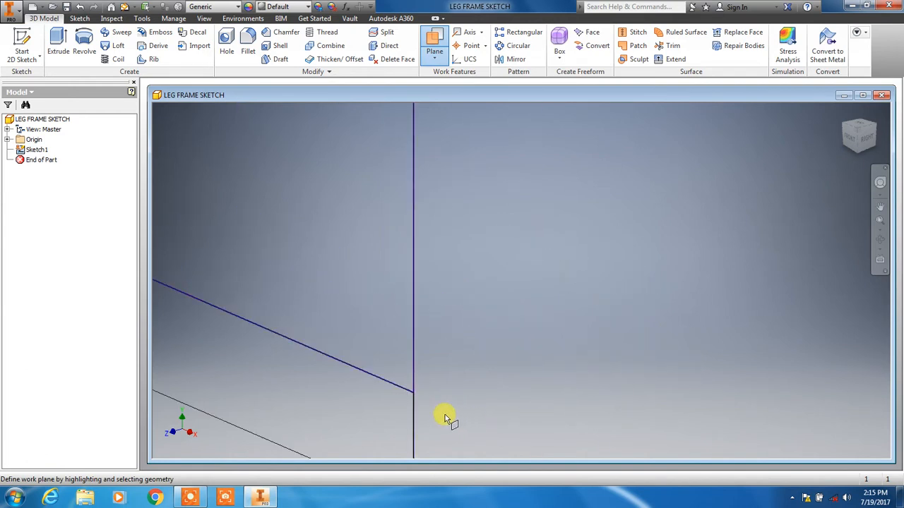
pyautogui.click(414, 395)
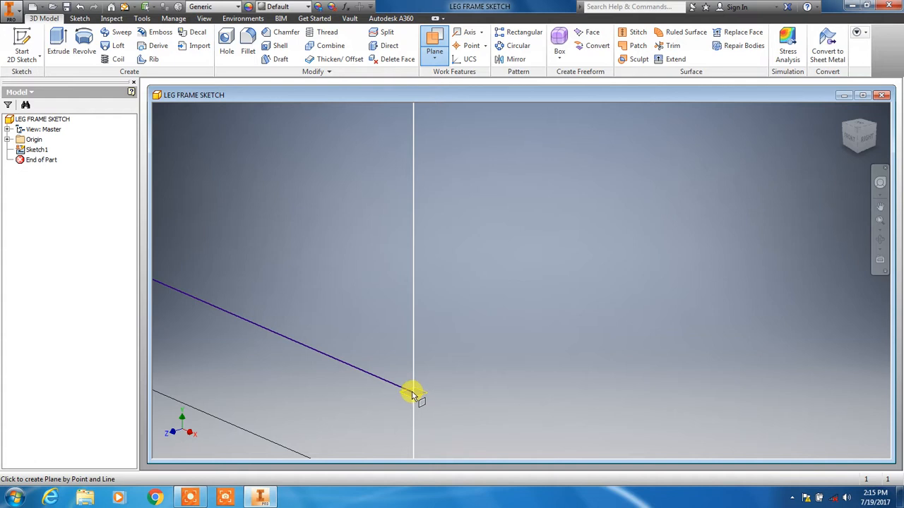
pyautogui.click(413, 396)
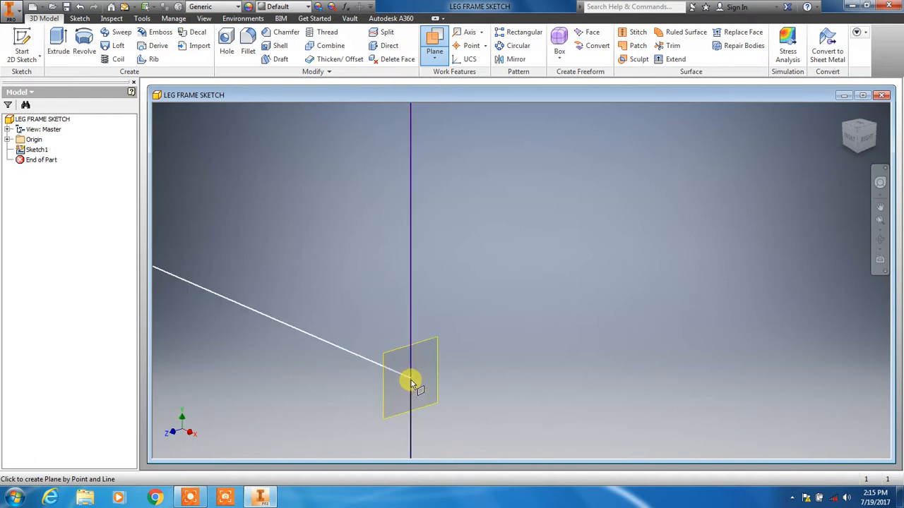
pyautogui.click(413, 385)
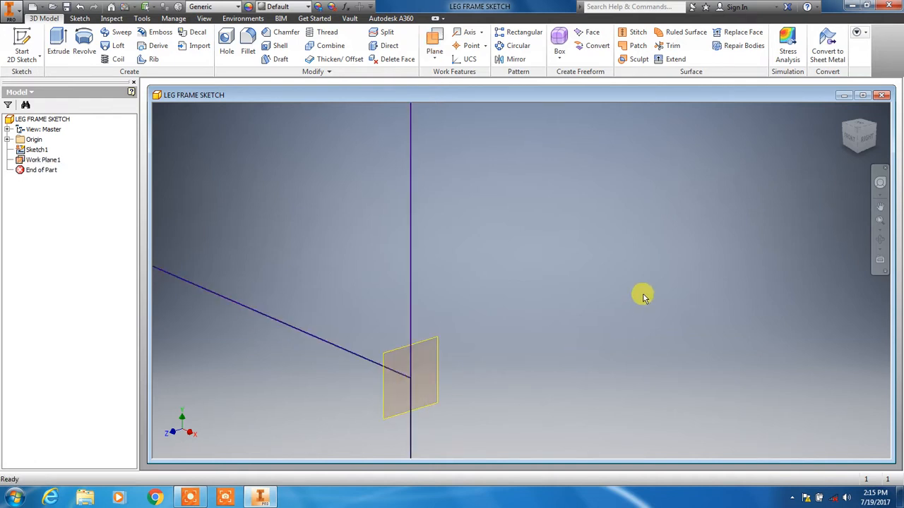
# Step: Start a new 2D sketch on the work plane at the right vertical line
pyautogui.scroll(5, 521, 411)
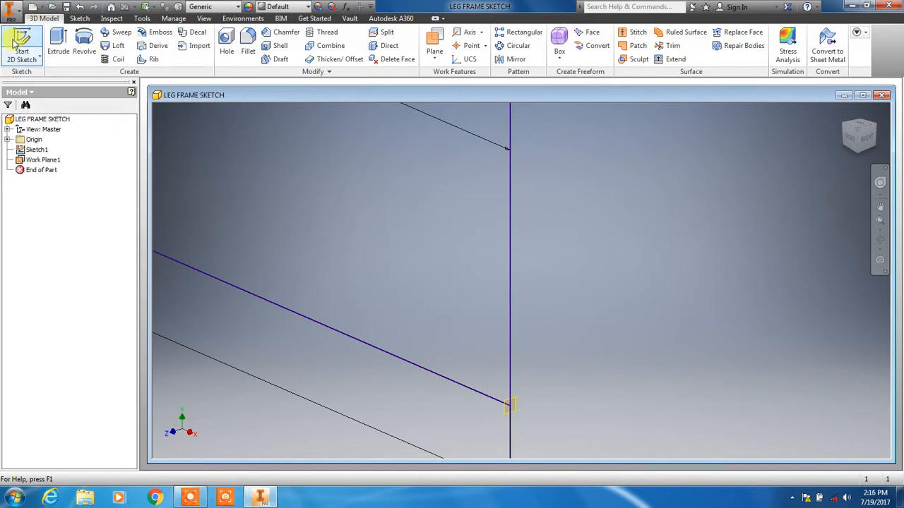
pyautogui.click(22, 50)
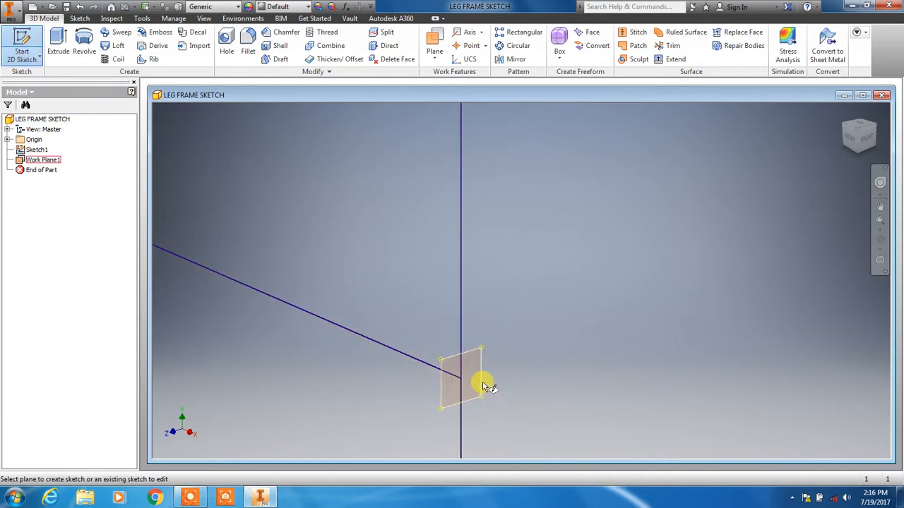
pyautogui.click(484, 385)
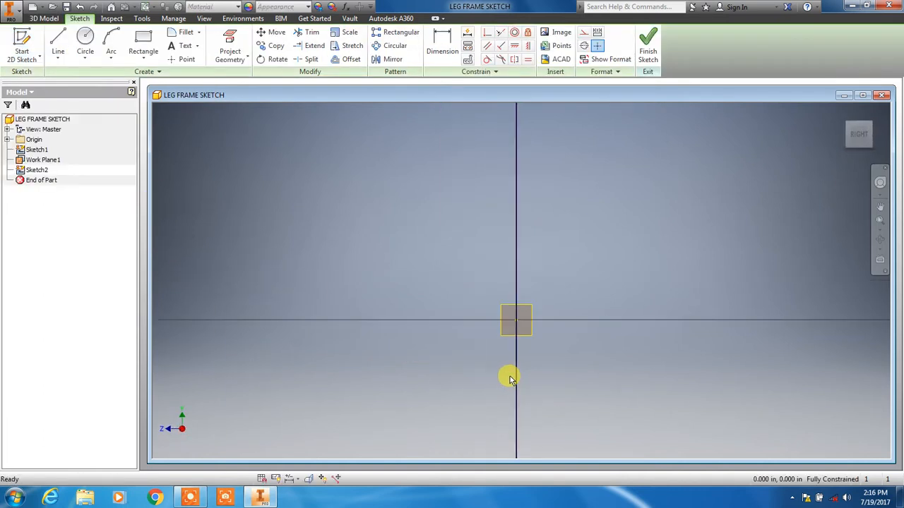
# Step: Sketch a line about 5.1 in long from the junction at the right vertical line, running backward along the sketch's horizontal axis
pyautogui.click(851, 133)
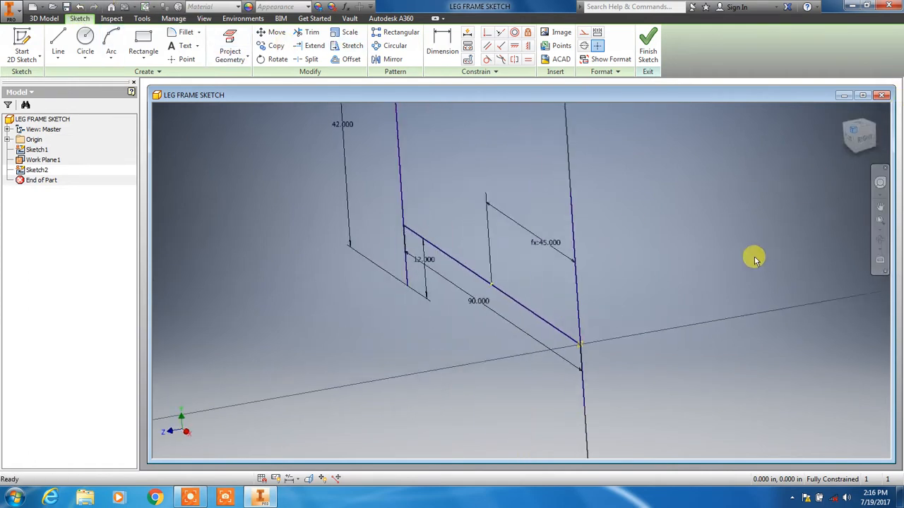
pyautogui.click(58, 42)
pyautogui.scroll(5, 636, 364)
pyautogui.scroll(5, 471, 368)
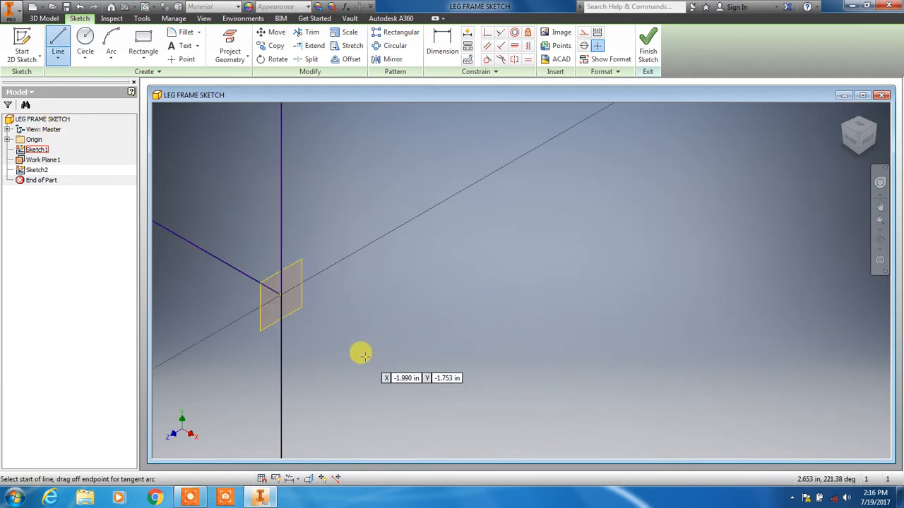
pyautogui.click(280, 295)
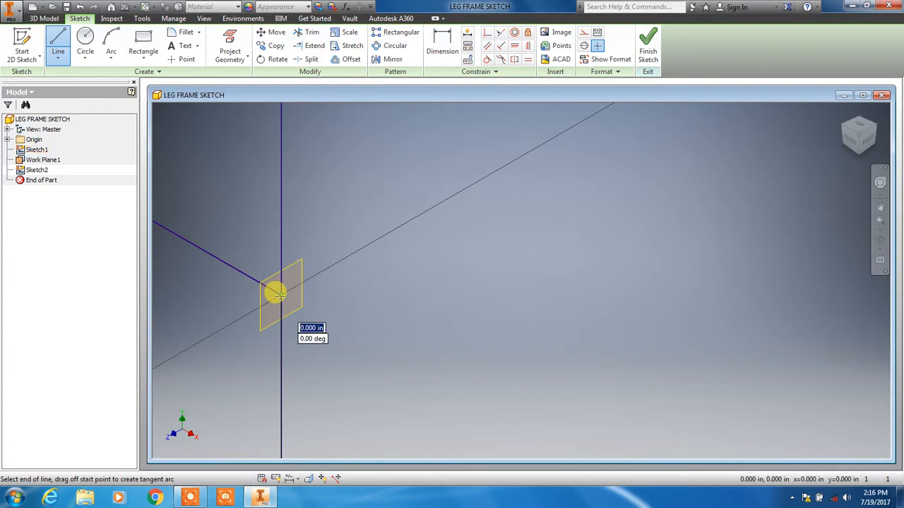
pyautogui.click(526, 150)
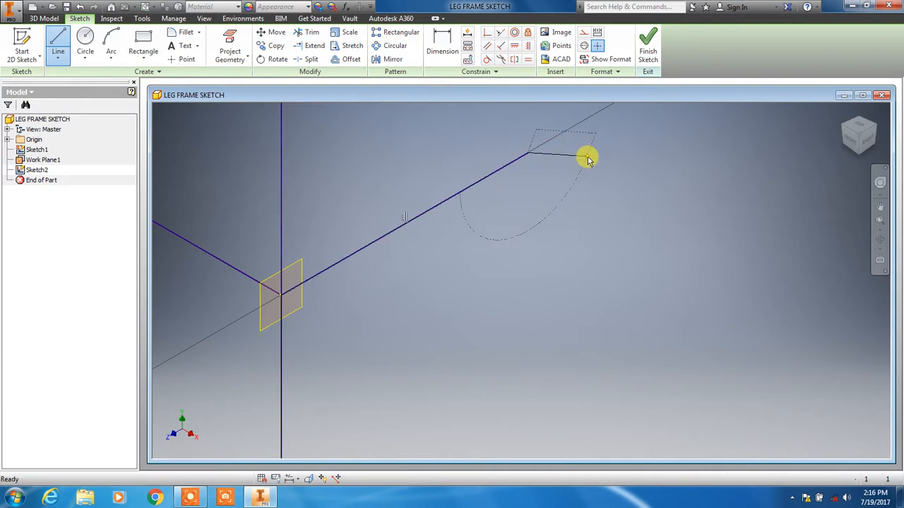
pyautogui.press('Escape')
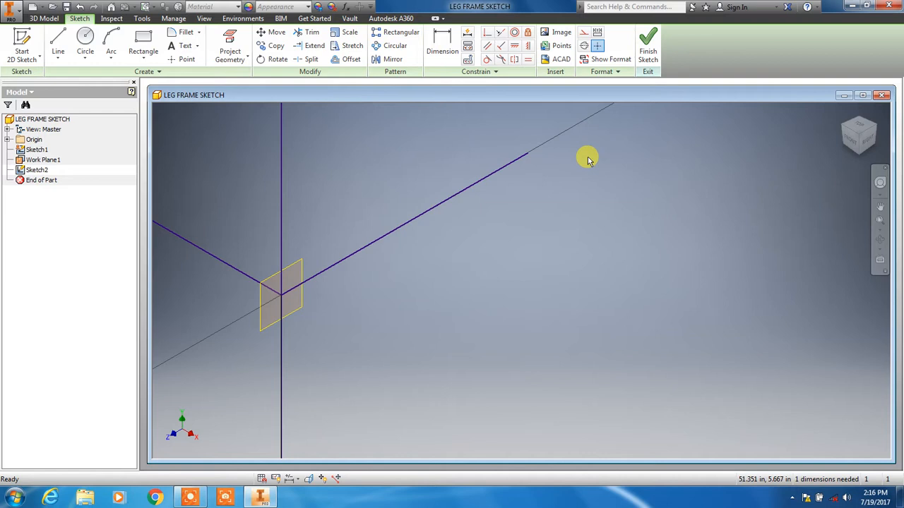
# Step: Dimension the backward line at the right vertical line to a length of 42 in and finish the sketch
pyautogui.click(445, 48)
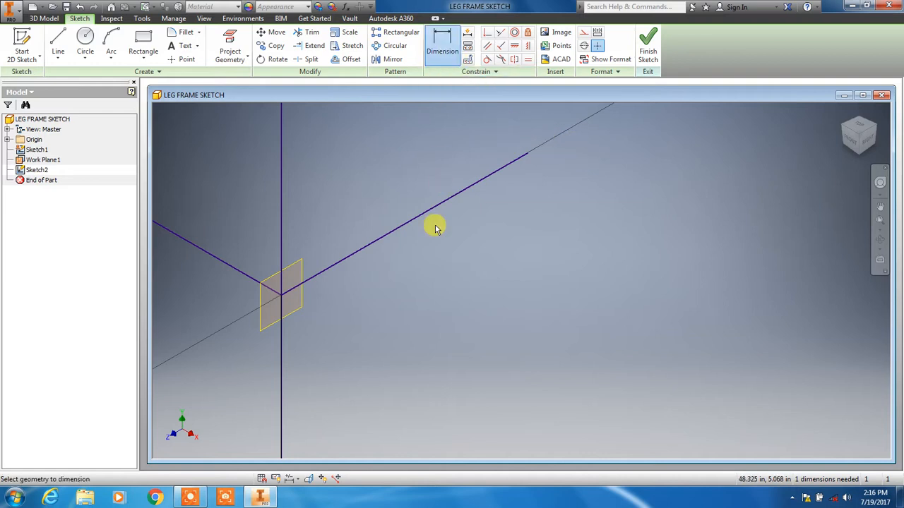
pyautogui.click(426, 216)
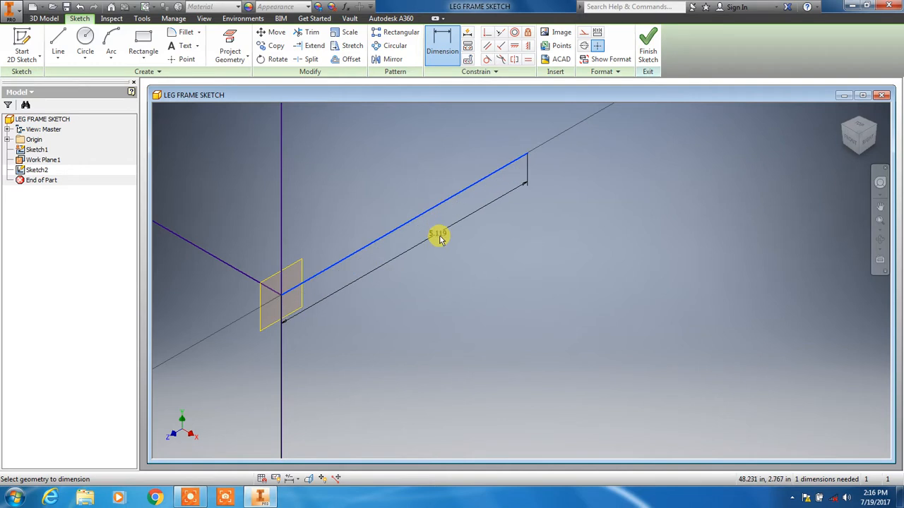
pyautogui.click(436, 271)
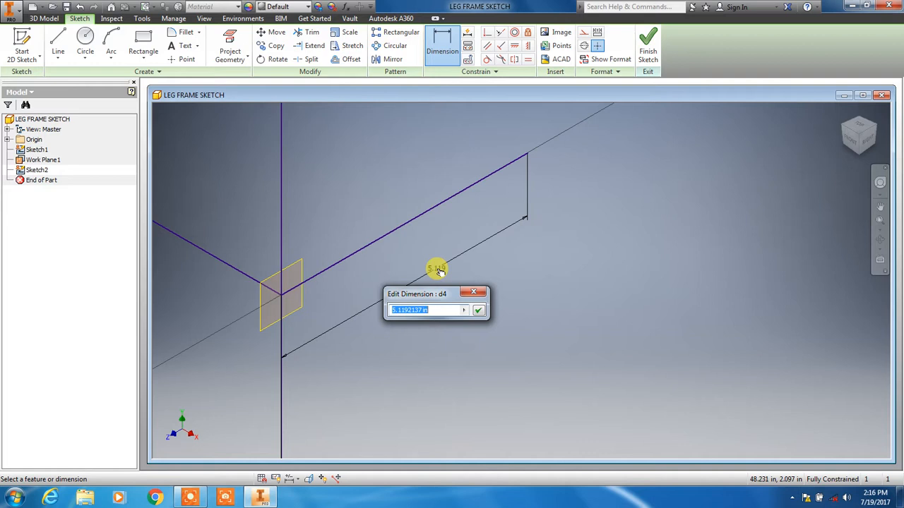
pyautogui.write('42')
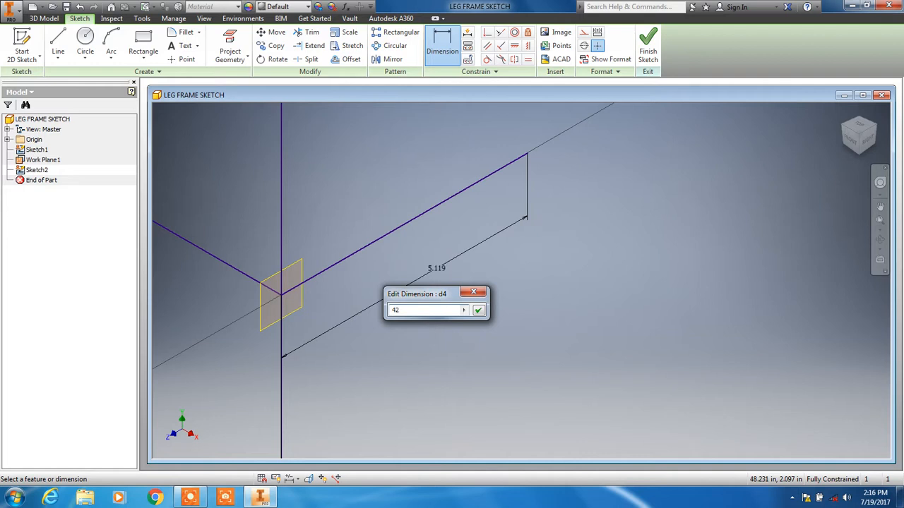
pyautogui.press('Return')
pyautogui.scroll(-5, 452, 275)
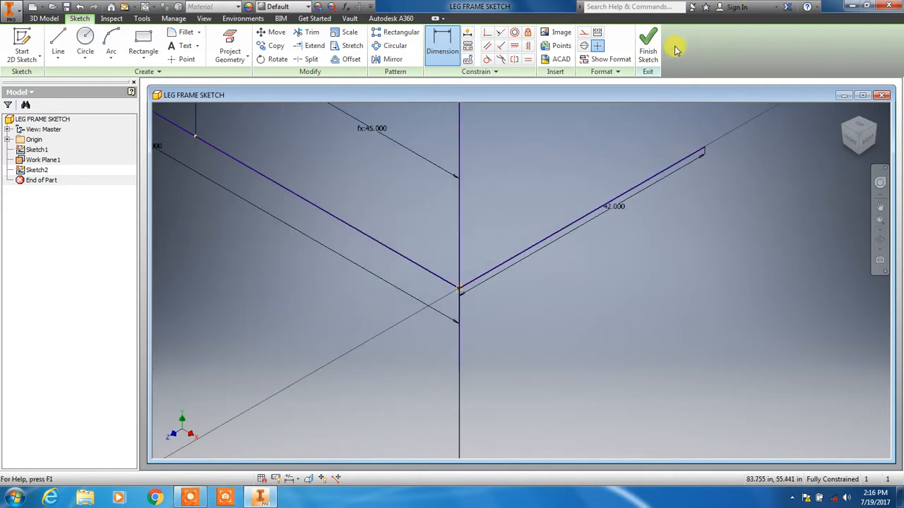
pyautogui.click(646, 45)
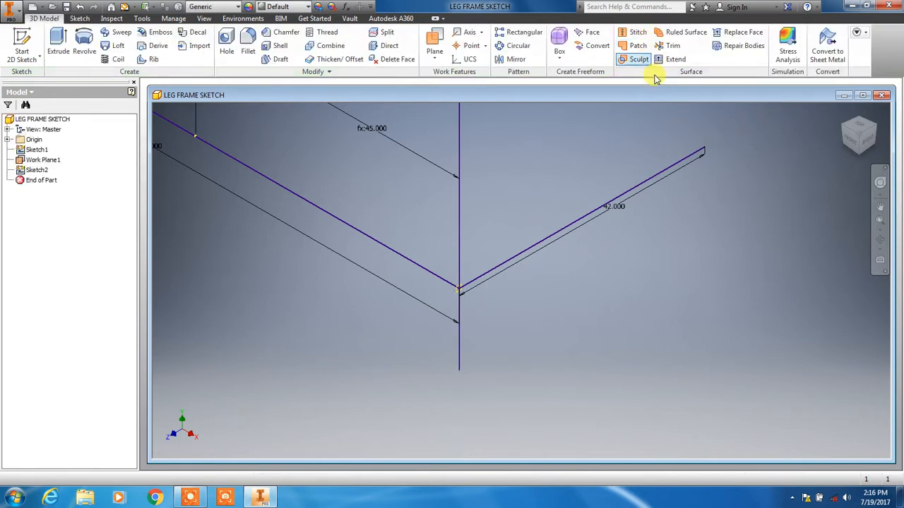
# Step: Create a work plane perpendicular to the 90 in horizontal line through its endpoint on the left vertical line
pyautogui.click(845, 129)
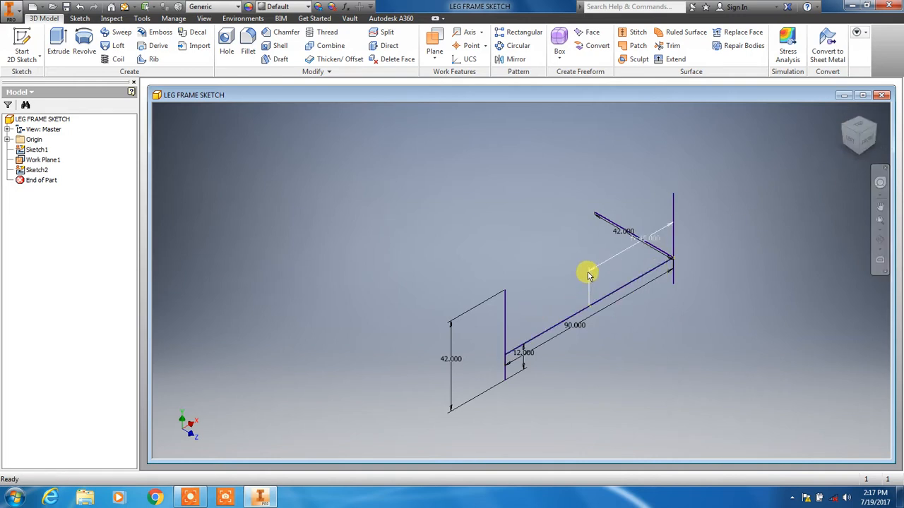
pyautogui.click(436, 45)
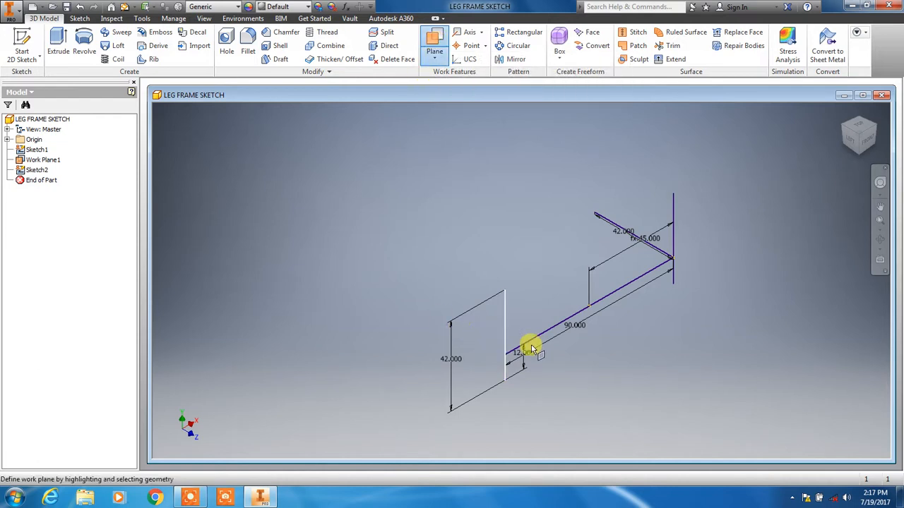
pyautogui.scroll(5, 490, 369)
pyautogui.scroll(5, 453, 323)
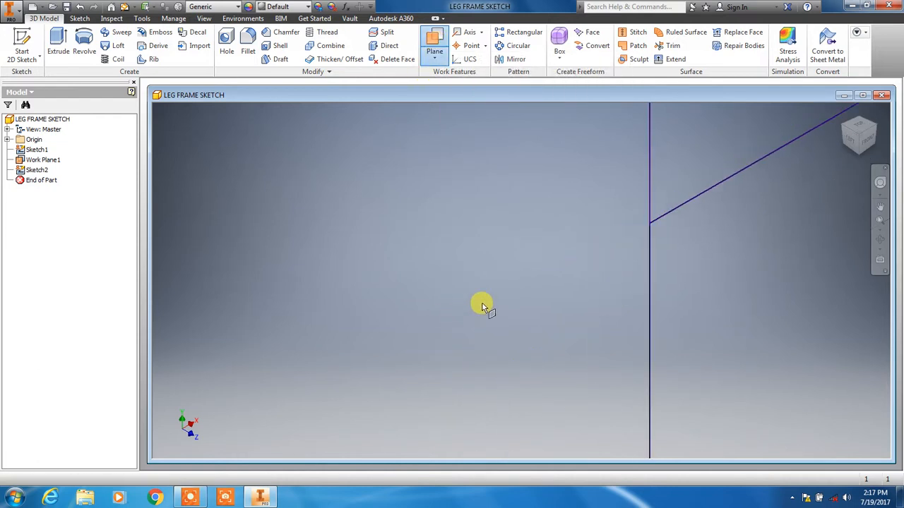
pyautogui.click(653, 224)
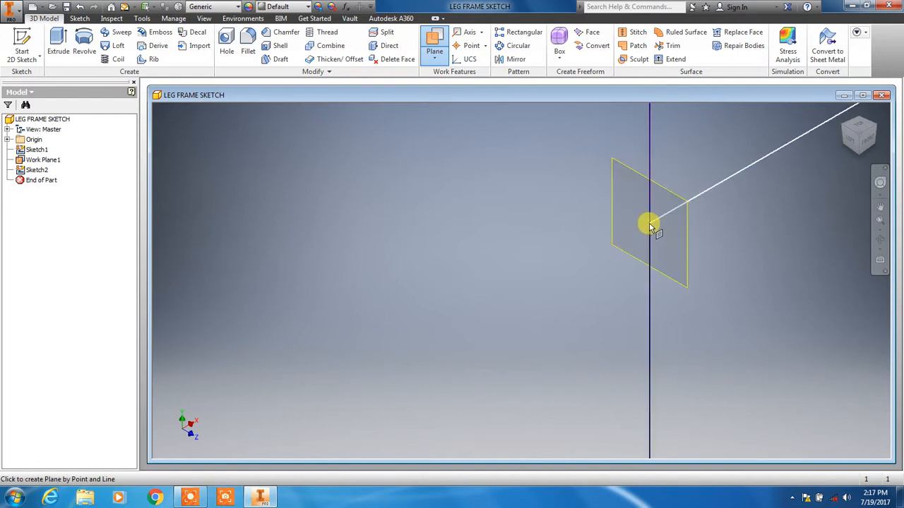
pyautogui.click(651, 224)
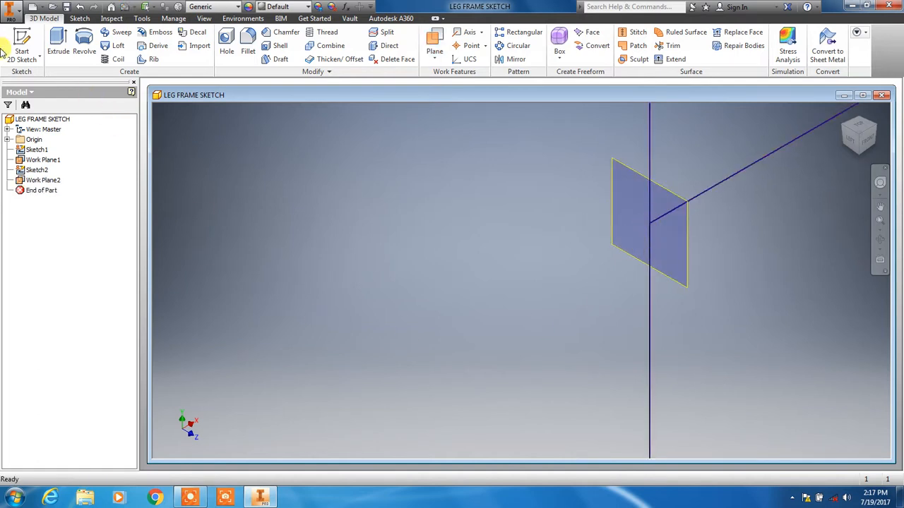
# Step: Start a new 2D sketch on the work plane at the left vertical line
pyautogui.click(24, 40)
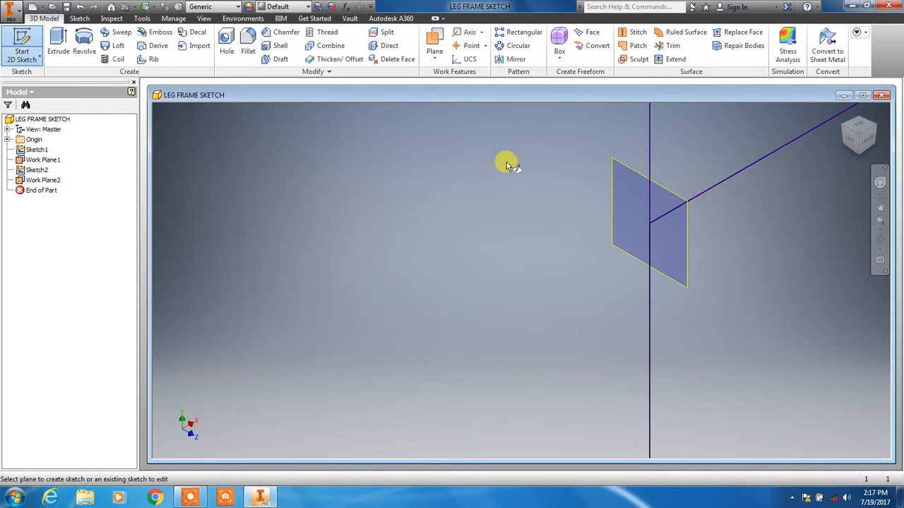
pyautogui.click(610, 170)
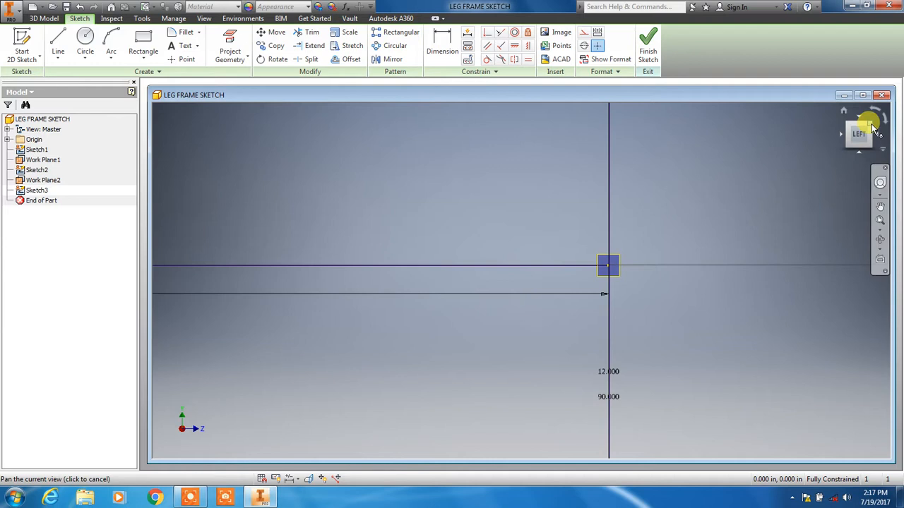
pyautogui.click(873, 127)
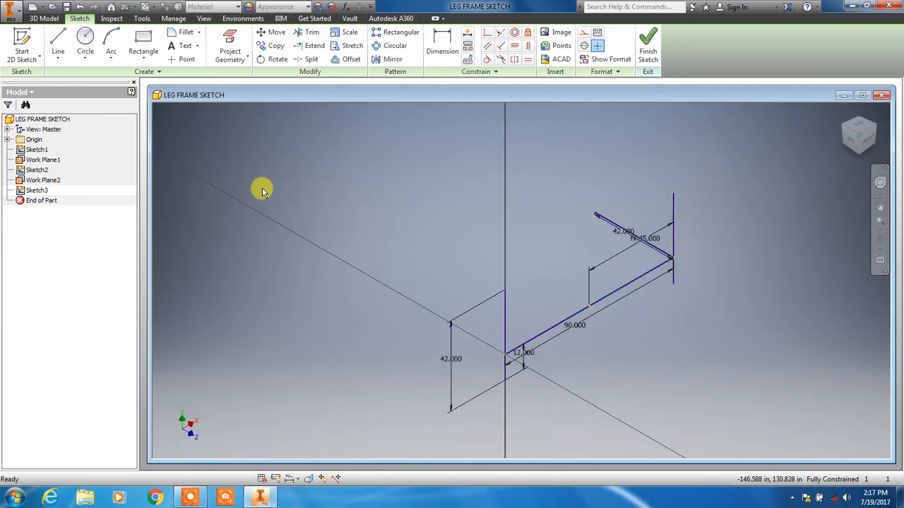
# Step: Sketch a line about 2.4 in long from the junction at the left vertical line, running backward along the sketch's horizontal axis
pyautogui.click(58, 43)
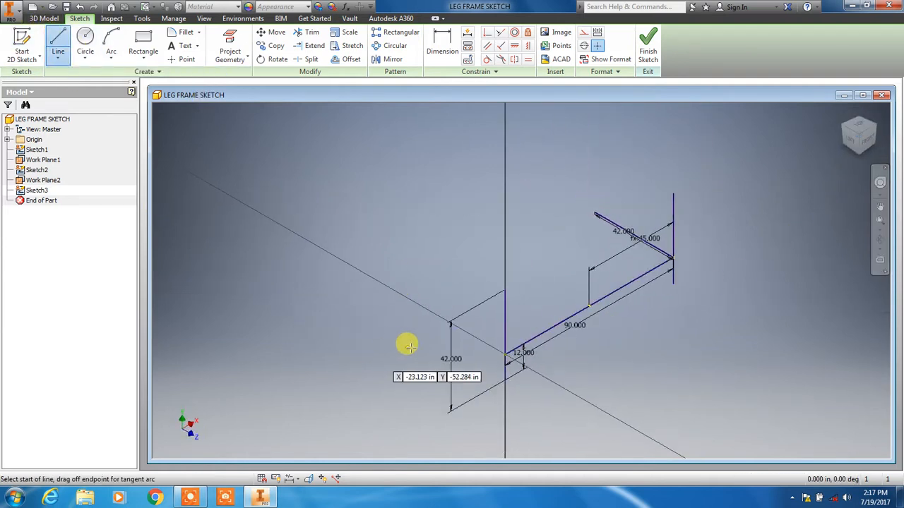
pyautogui.scroll(5, 445, 353)
pyautogui.scroll(3, 656, 377)
pyautogui.scroll(4, 605, 276)
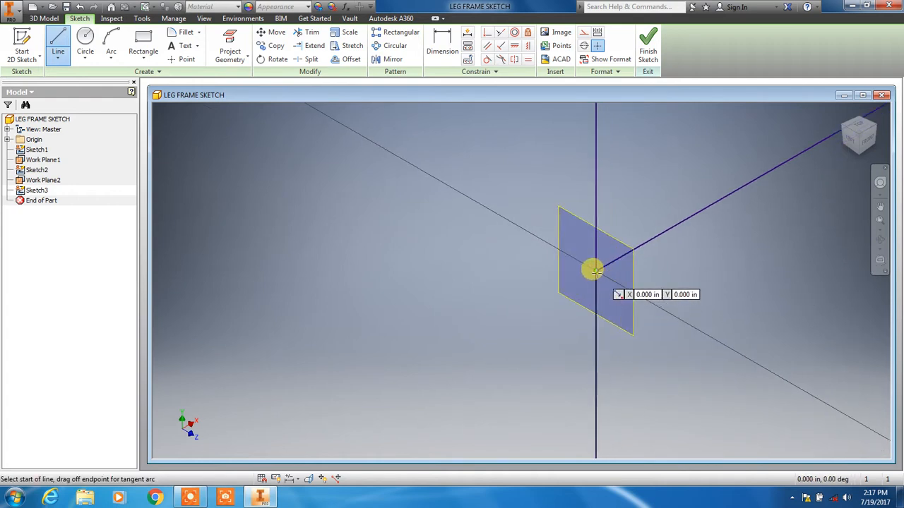
pyautogui.click(595, 271)
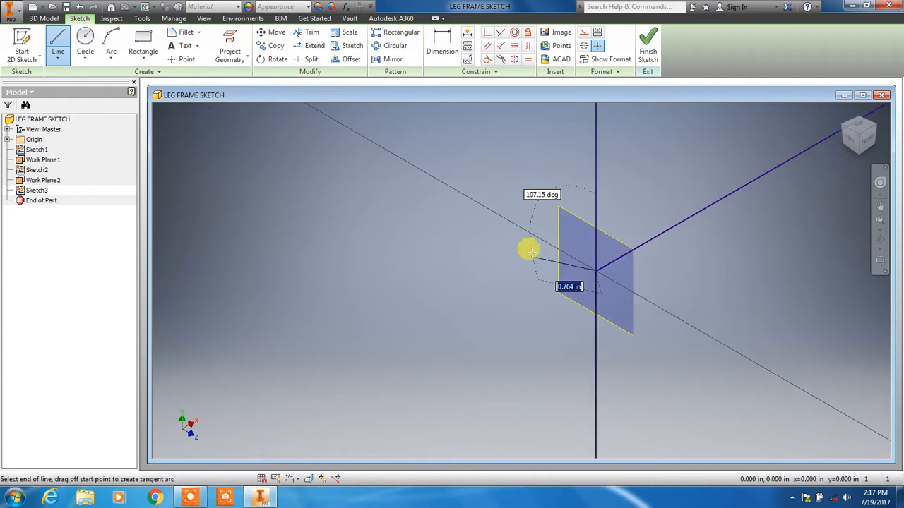
pyautogui.click(382, 146)
pyautogui.press('Escape')
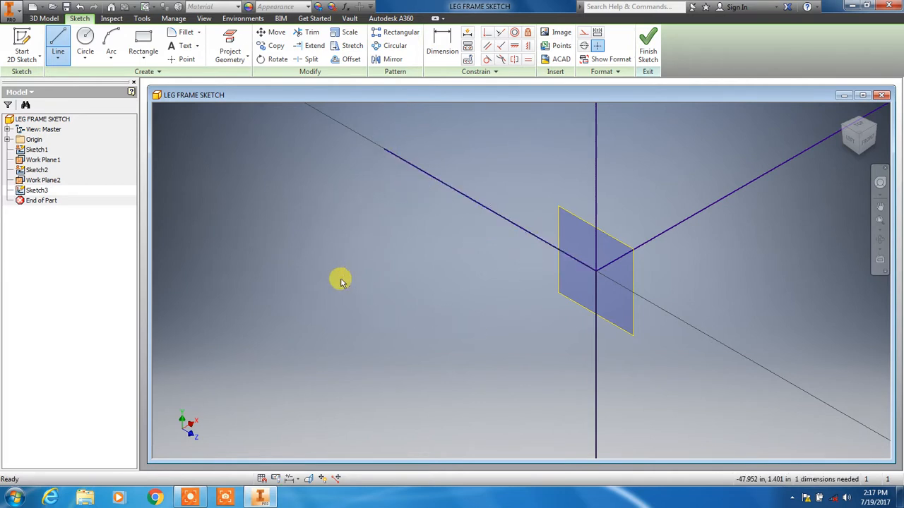
# Step: Dimension the new backward line's length by referencing the opposite backward line's 42 in dimension, and finish the sketch
pyautogui.click(440, 51)
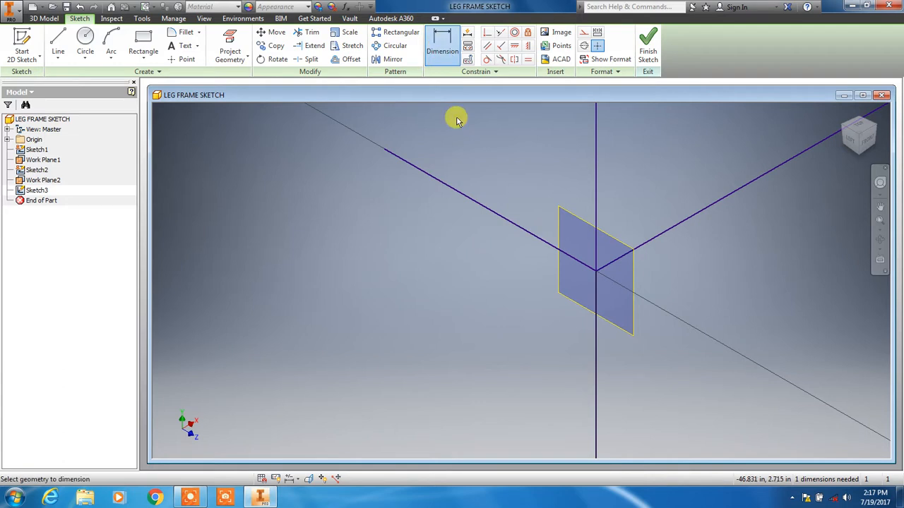
pyautogui.click(525, 234)
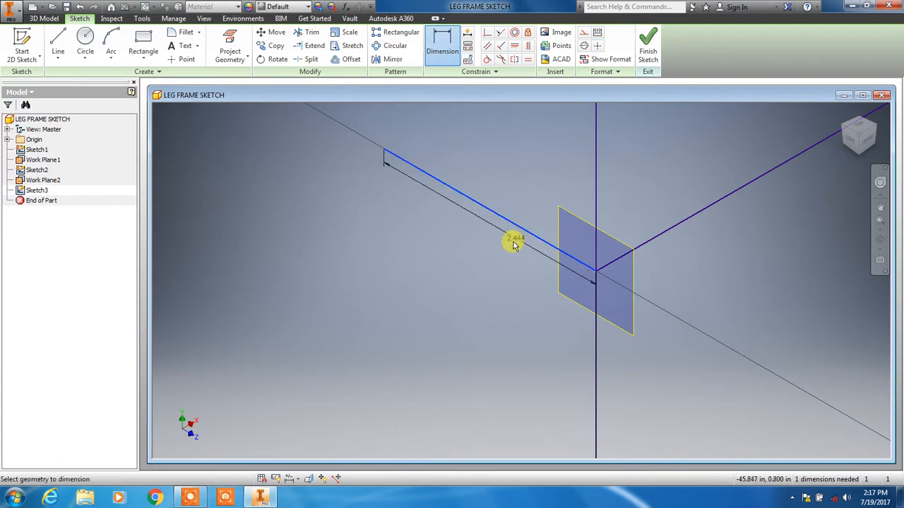
pyautogui.click(491, 265)
pyautogui.scroll(-4, 699, 194)
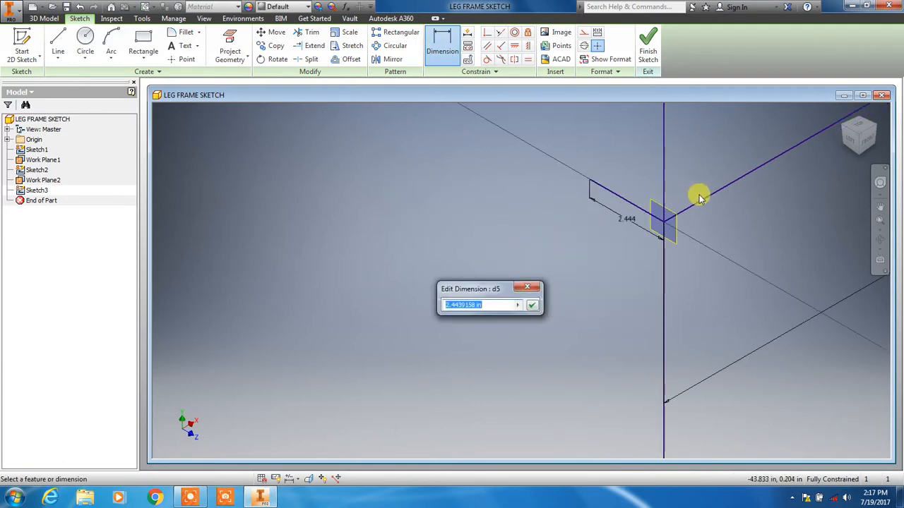
pyautogui.moveTo(700, 246); pyautogui.dragTo(344, 461, button='middle')
pyautogui.scroll(-4, 693, 261)
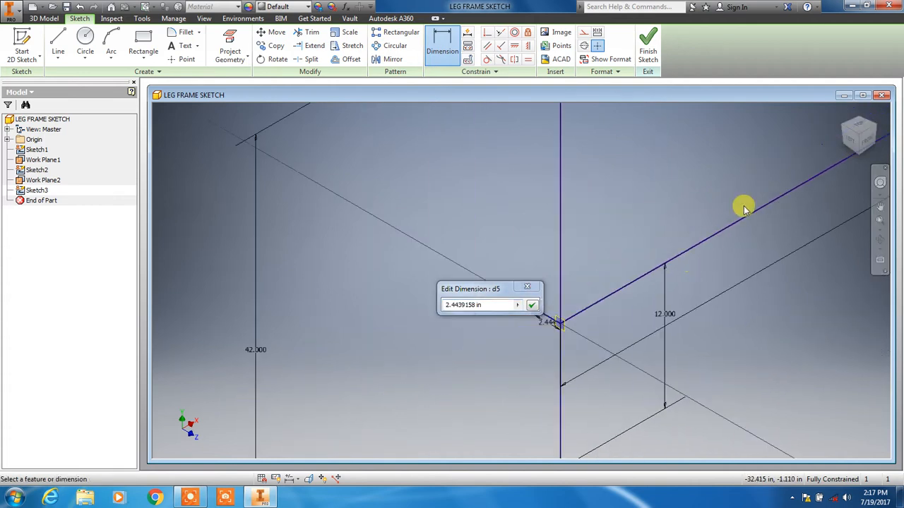
pyautogui.scroll(-6, 755, 204)
pyautogui.moveTo(738, 180); pyautogui.dragTo(521, 258, button='middle')
pyautogui.scroll(3, 583, 200)
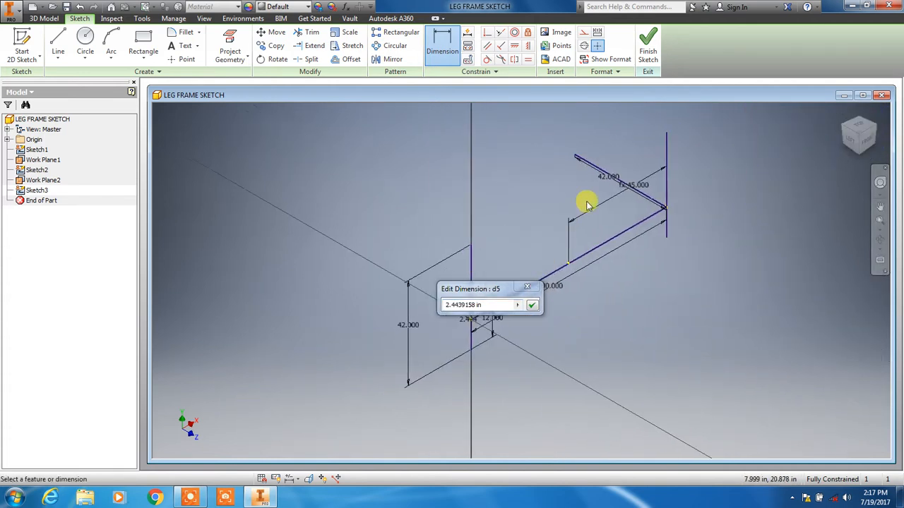
pyautogui.scroll(3, 558, 200)
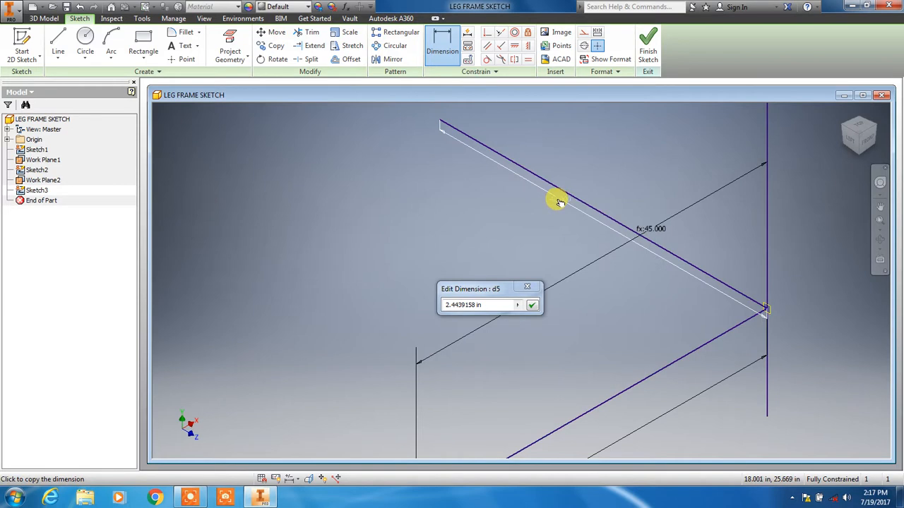
pyautogui.click(558, 203)
pyautogui.press('Return')
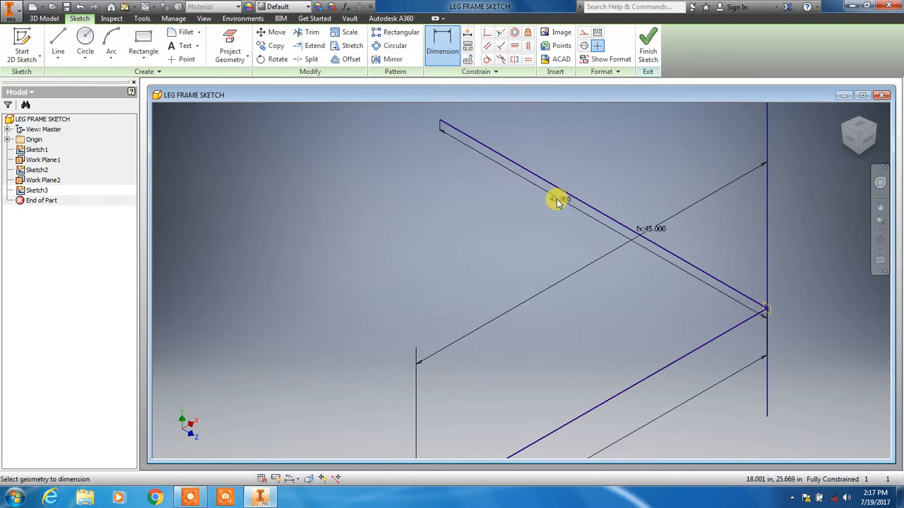
pyautogui.scroll(-3, 636, 325)
pyautogui.scroll(2, 543, 377)
pyautogui.scroll(2, 544, 376)
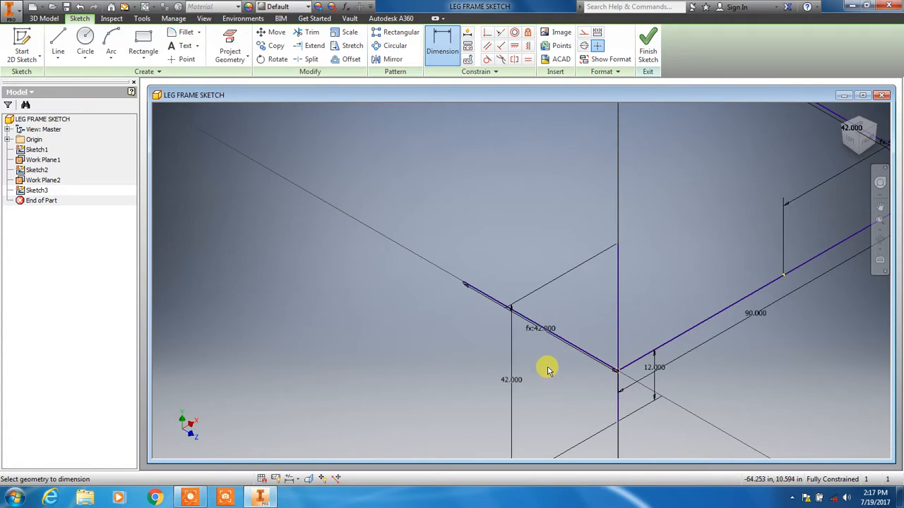
pyautogui.click(648, 49)
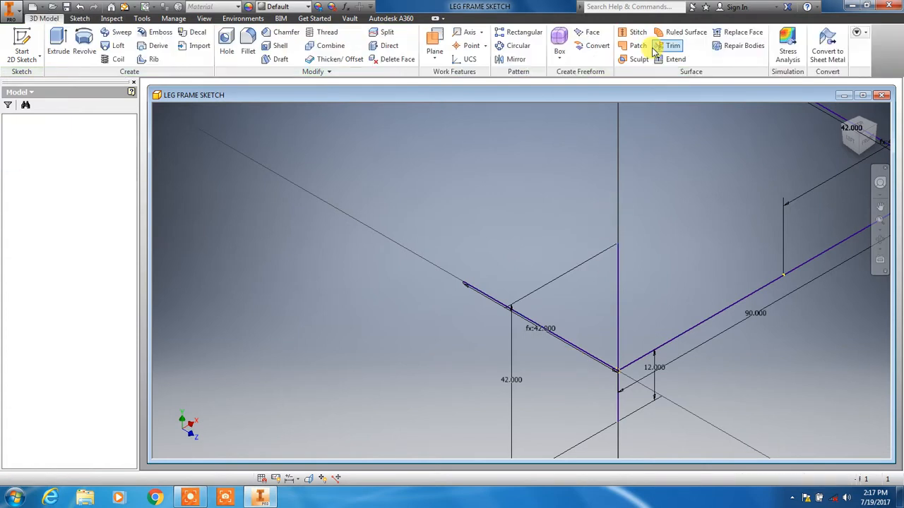
# Step: Create a work plane perpendicular to the backward line from the left vertical line, through its free rear endpoint
pyautogui.click(845, 132)
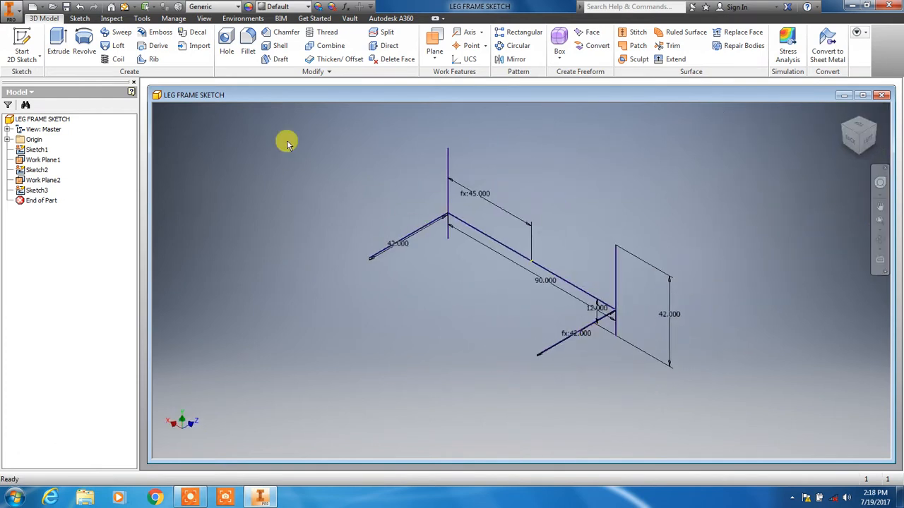
pyautogui.click(433, 44)
pyautogui.scroll(-5, 532, 369)
pyautogui.scroll(-3, 564, 313)
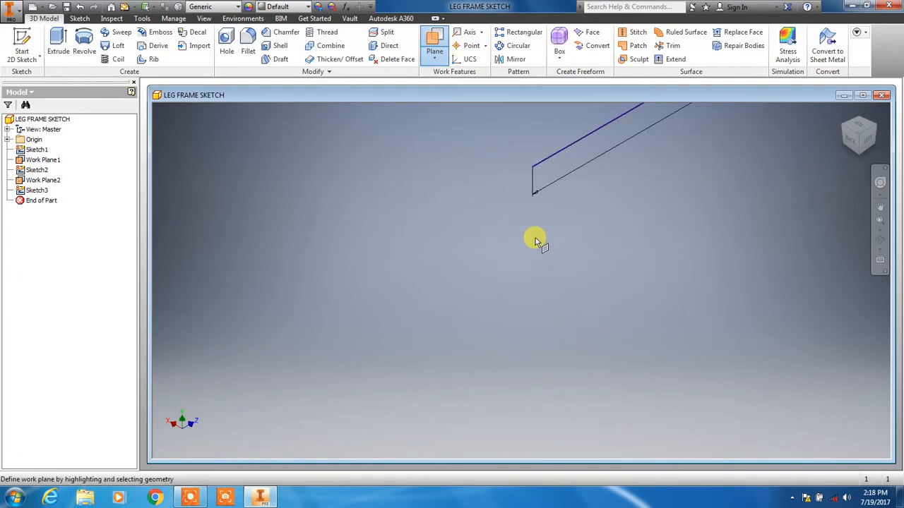
pyautogui.scroll(-3, 534, 170)
pyautogui.click(533, 168)
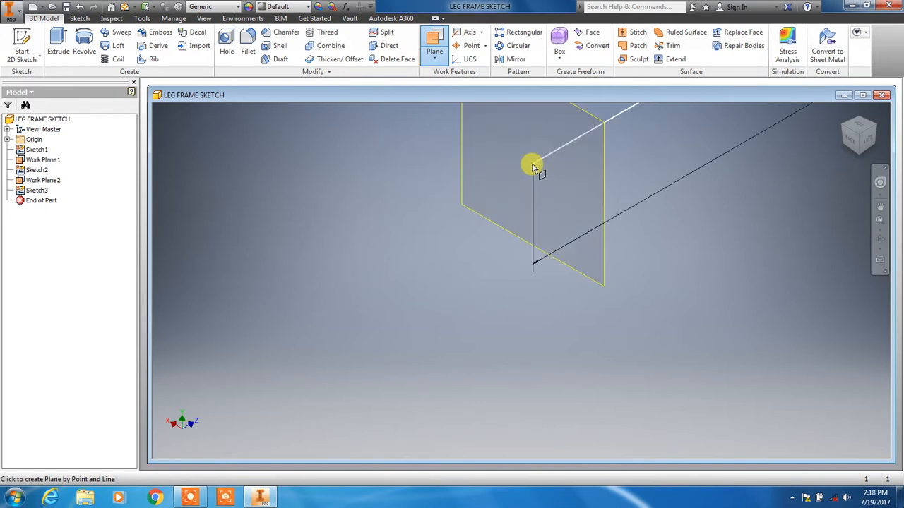
pyautogui.click(533, 170)
pyautogui.scroll(4, 615, 349)
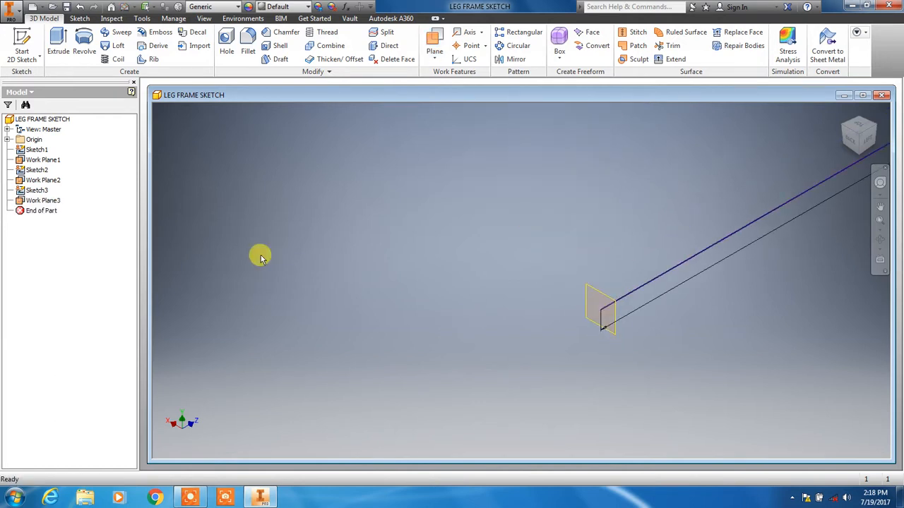
# Step: Start a new 2D sketch on the work plane at the backward line's rear endpoint
pyautogui.click(21, 46)
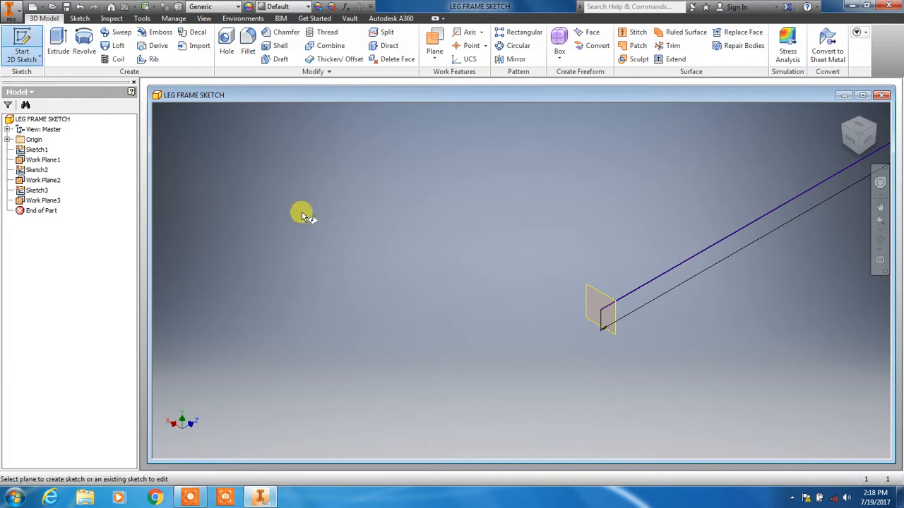
pyautogui.click(597, 293)
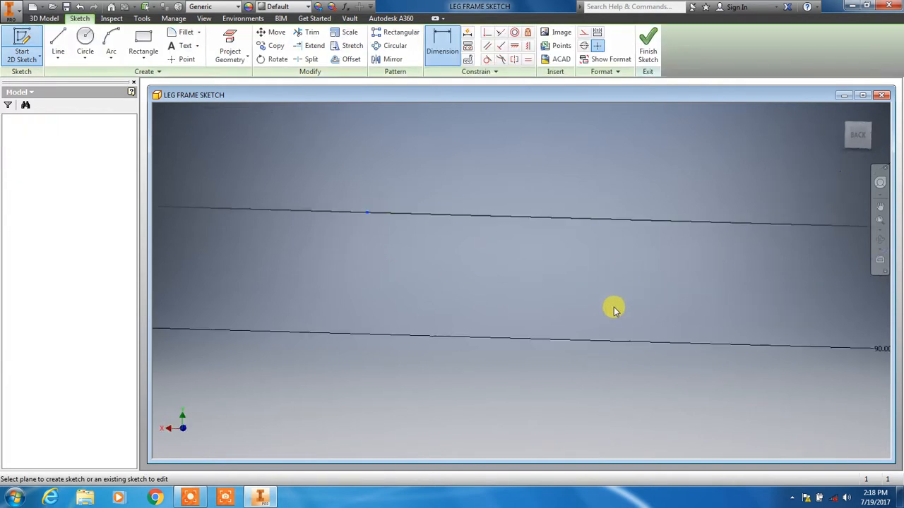
pyautogui.click(874, 129)
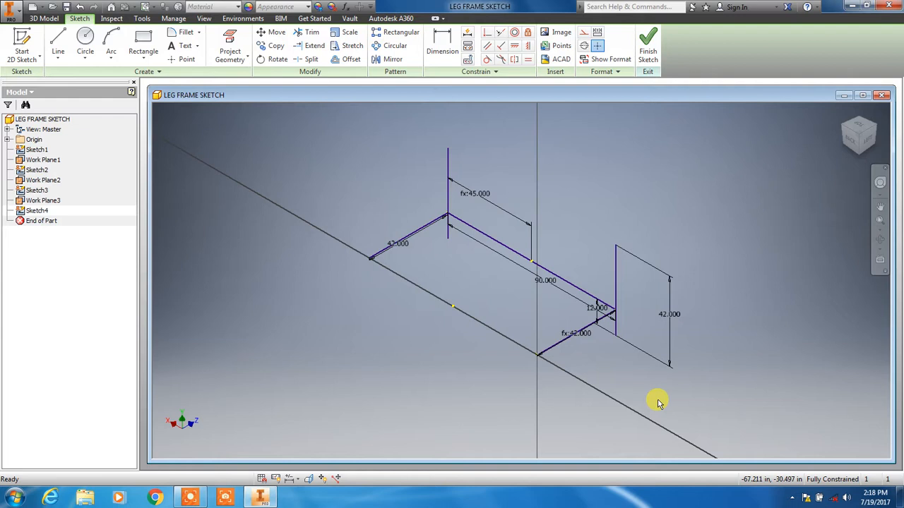
# Step: Project the two existing vertical lines and the long 90 in line between them onto the rear plane's sketch, and finish the sketch
pyautogui.click(239, 44)
pyautogui.click(448, 198)
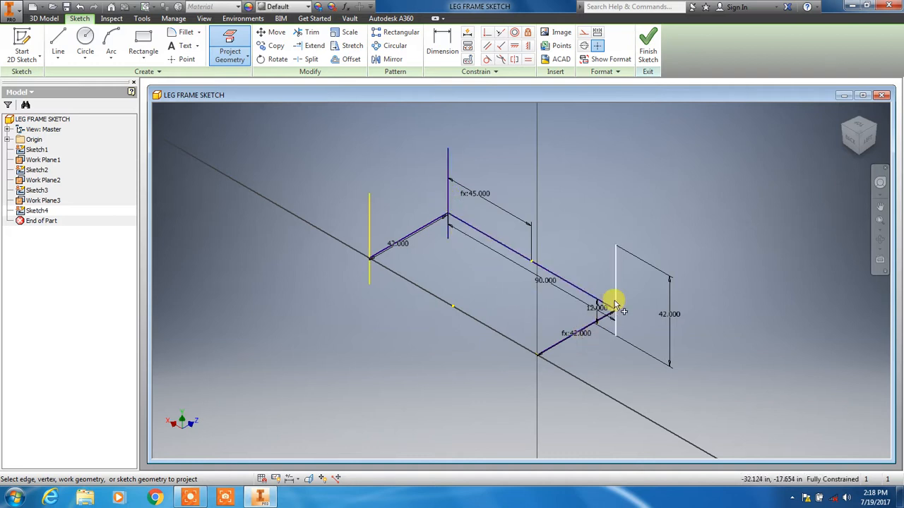
pyautogui.click(578, 287)
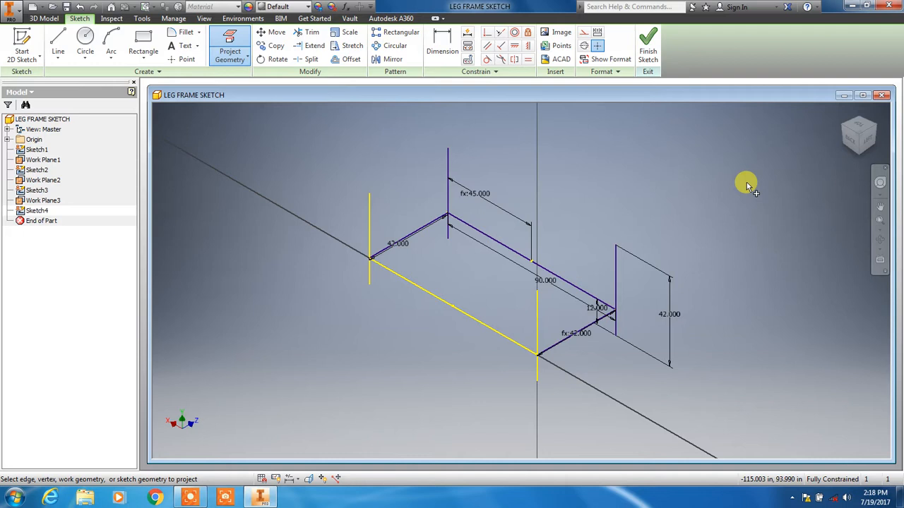
pyautogui.click(648, 46)
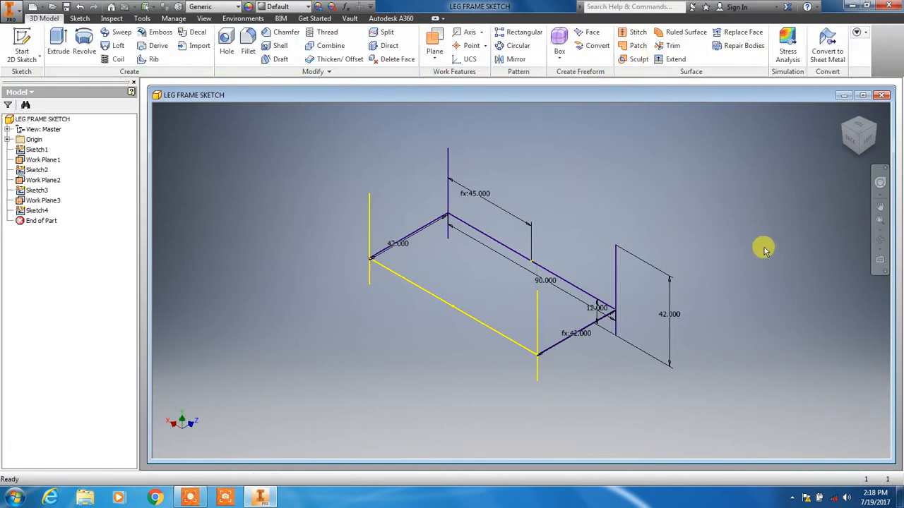
# Step: Save the LEG FRAME SKETCH part and close it
pyautogui.click(68, 9)
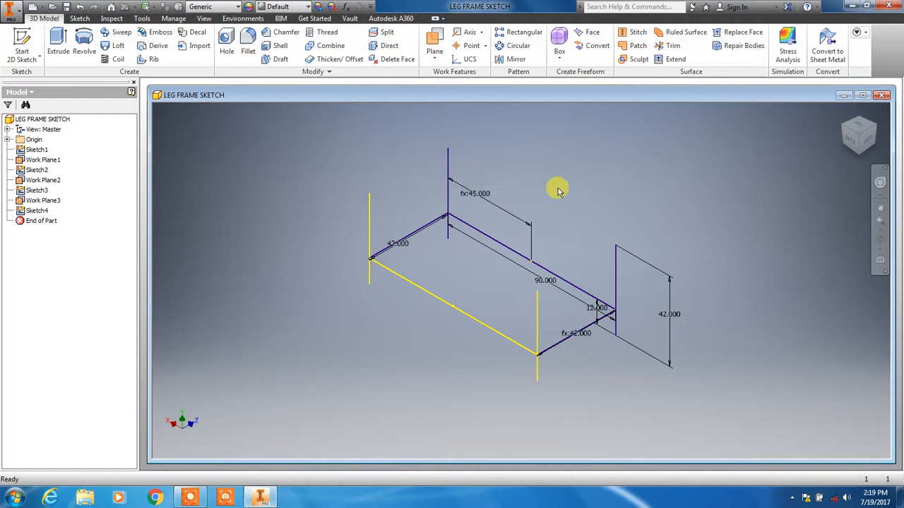
pyautogui.click(881, 94)
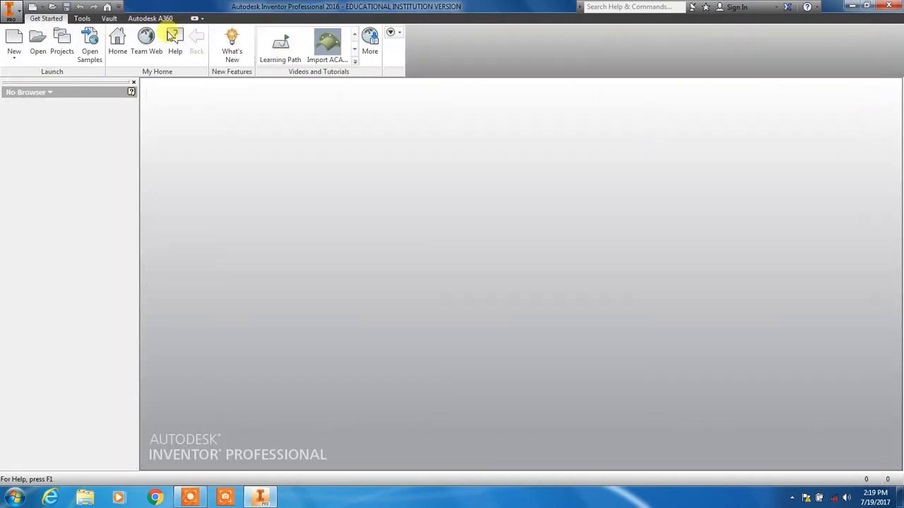
pyautogui.click(38, 40)
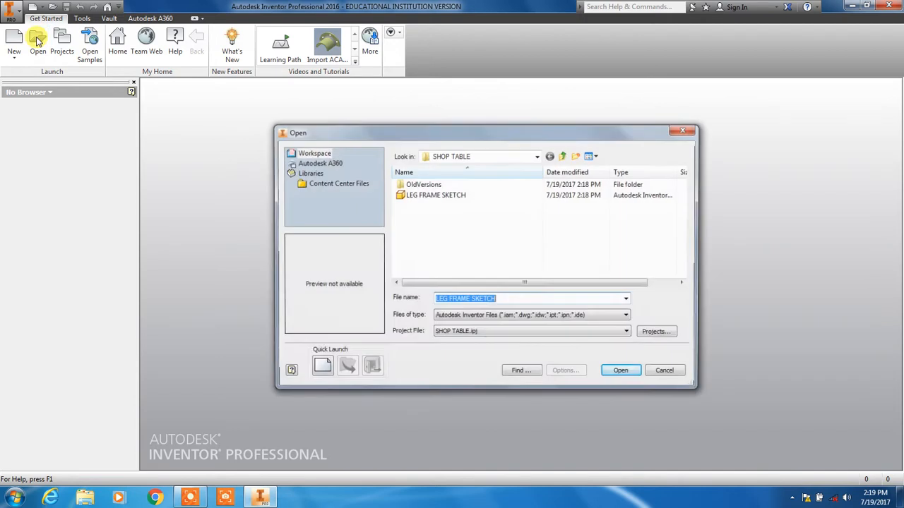
pyautogui.click(665, 370)
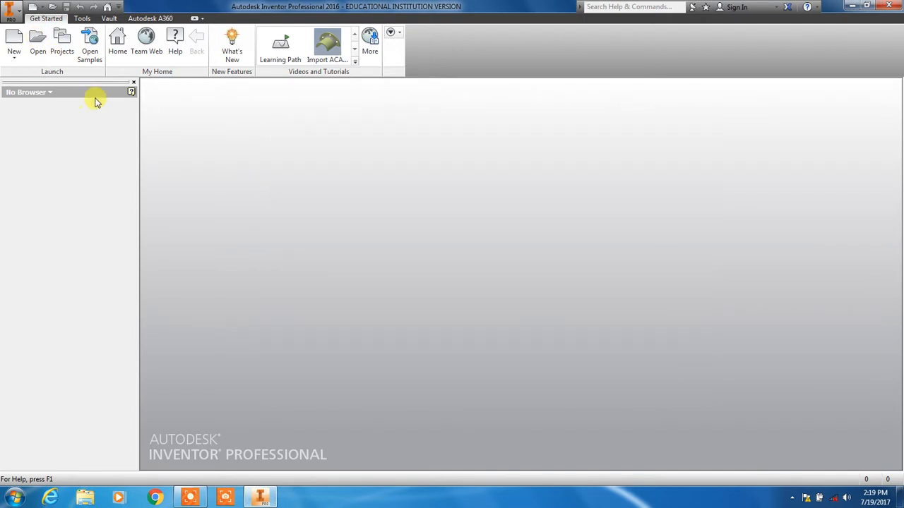
# Step: Create a new assembly file from the Standard.iam template
pyautogui.click(14, 40)
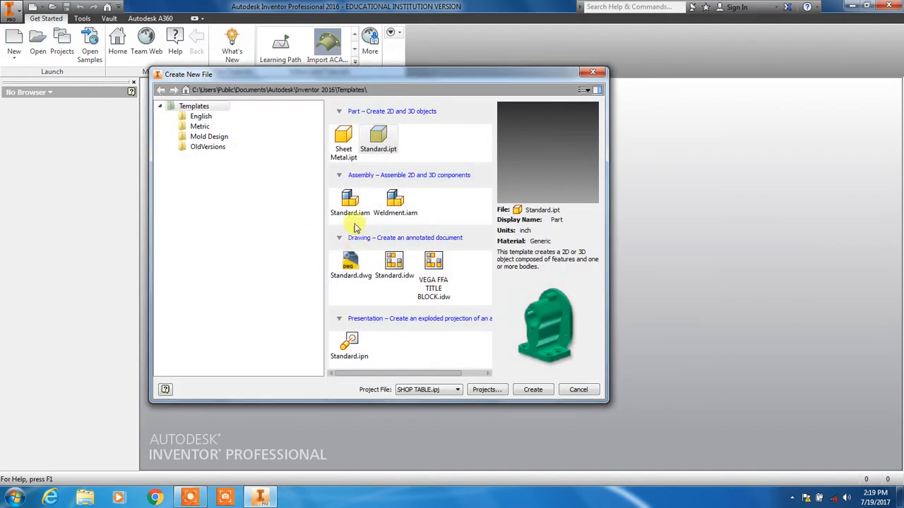
pyautogui.click(349, 201)
pyautogui.doubleClick(349, 201)
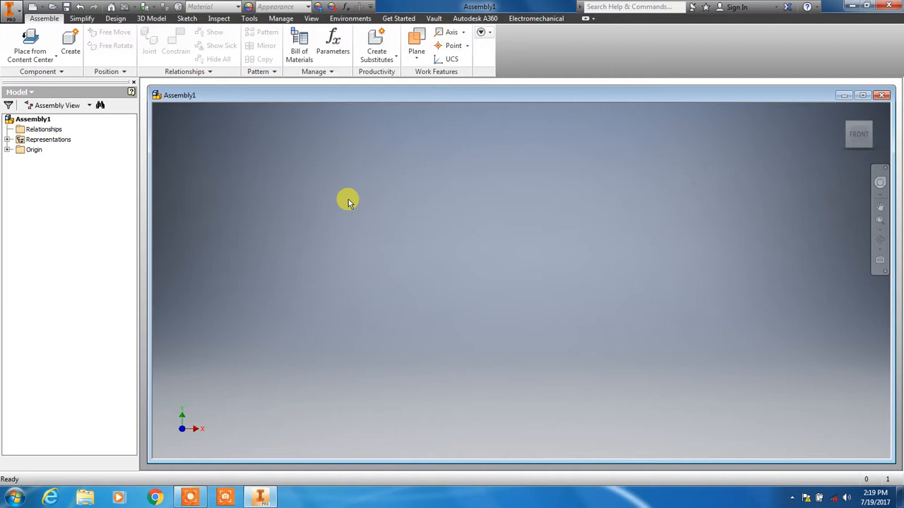
# Step: Place a single instance of the LEG FRAME SKETCH part from the SHOP TABLE folder into the assembly
pyautogui.click(59, 59)
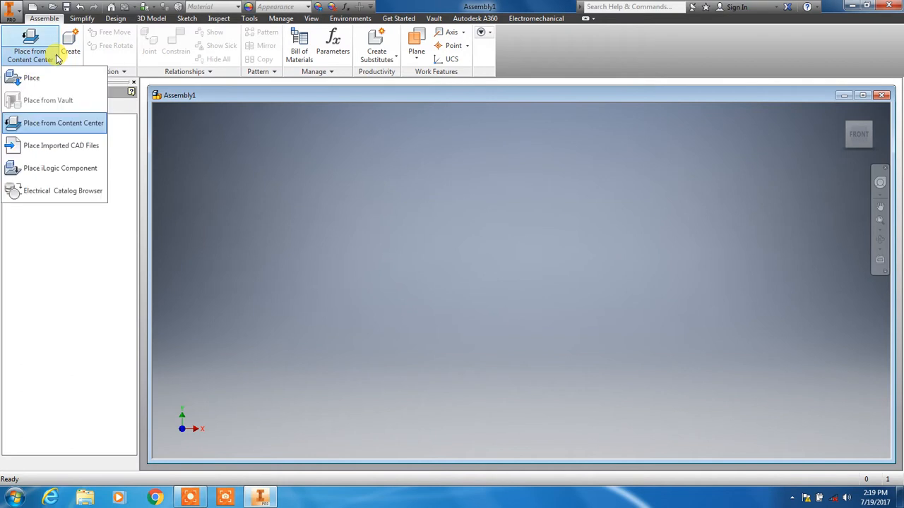
pyautogui.click(32, 80)
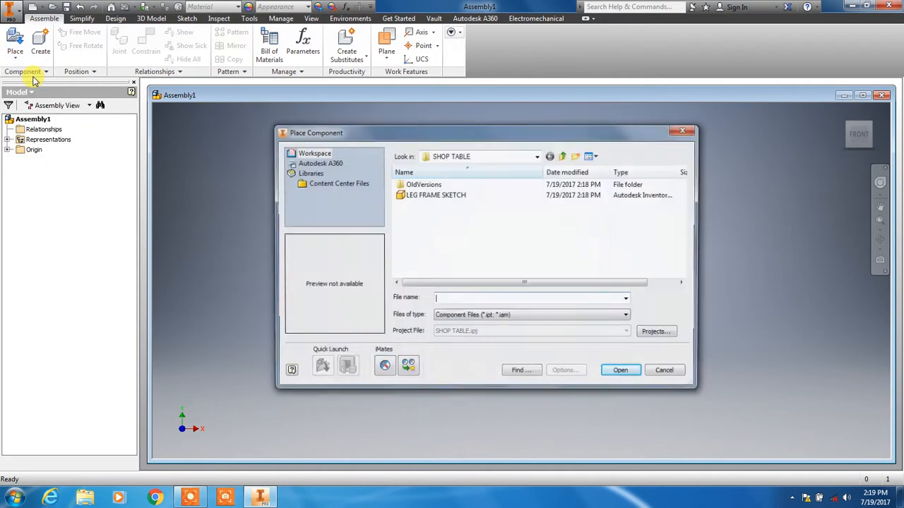
pyautogui.click(426, 197)
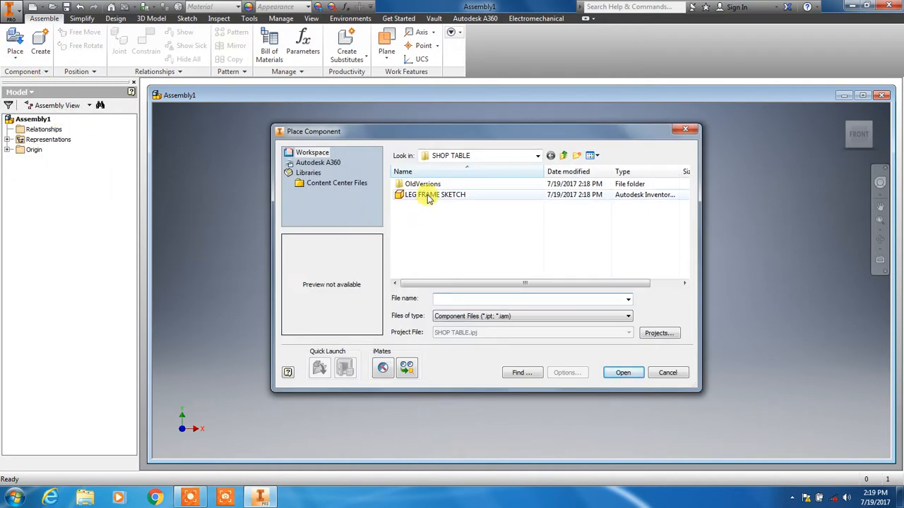
pyautogui.click(624, 373)
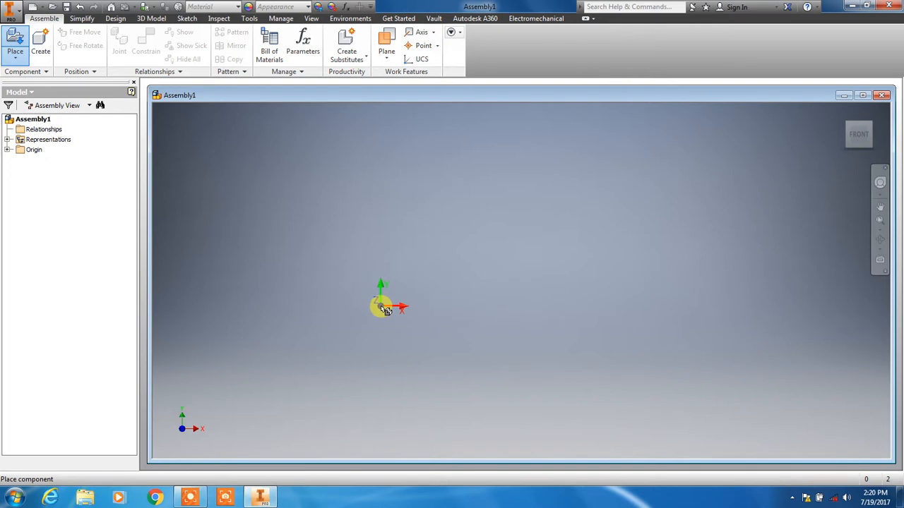
pyautogui.click(384, 308)
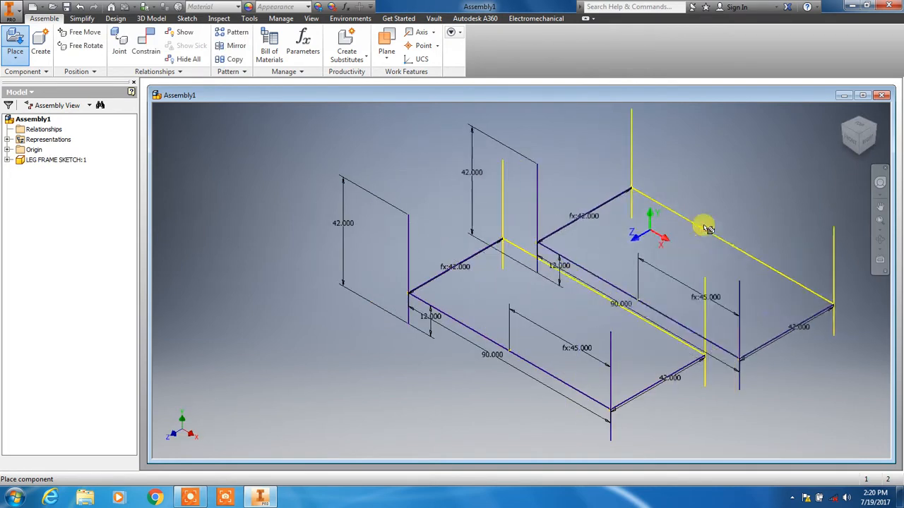
pyautogui.scroll(-6, 655, 322)
pyautogui.scroll(2, 424, 363)
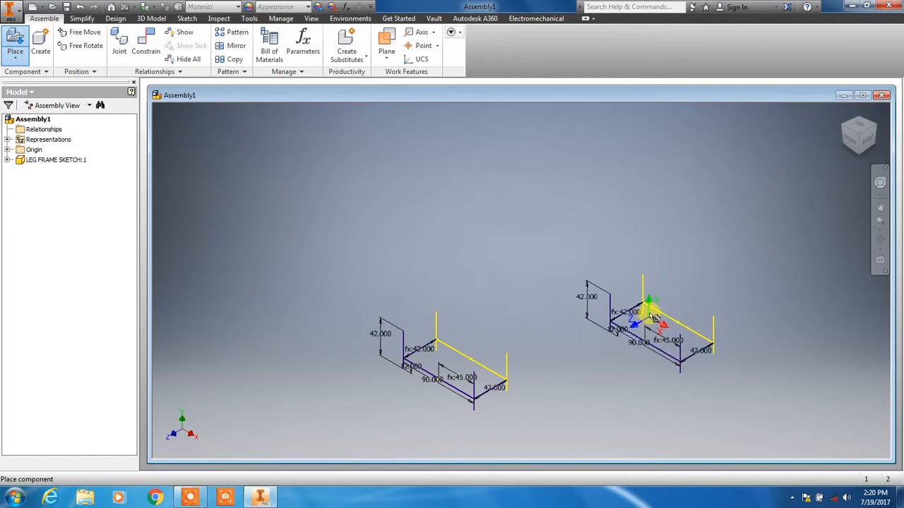
pyautogui.scroll(2, 565, 267)
pyautogui.scroll(-2, 555, 262)
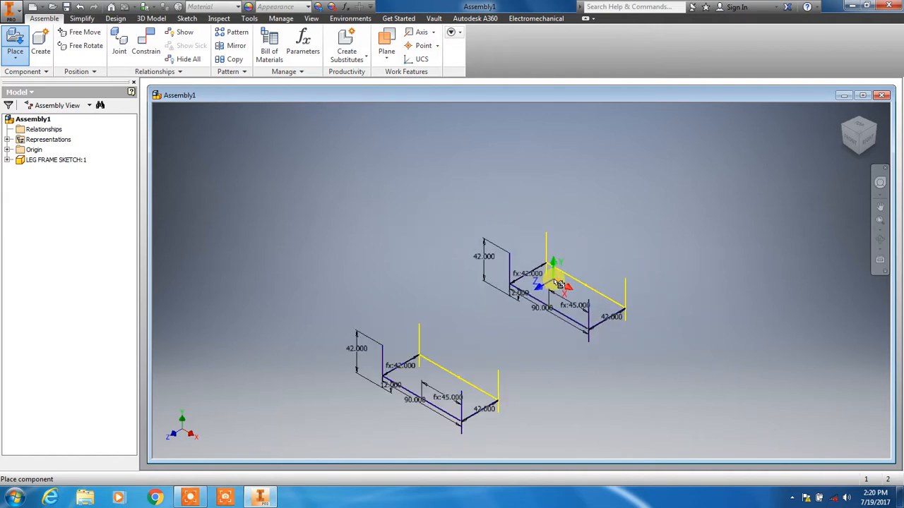
pyautogui.press('Escape')
pyautogui.scroll(3, 531, 370)
pyautogui.moveTo(530, 370); pyautogui.dragTo(663, 170, button='middle')
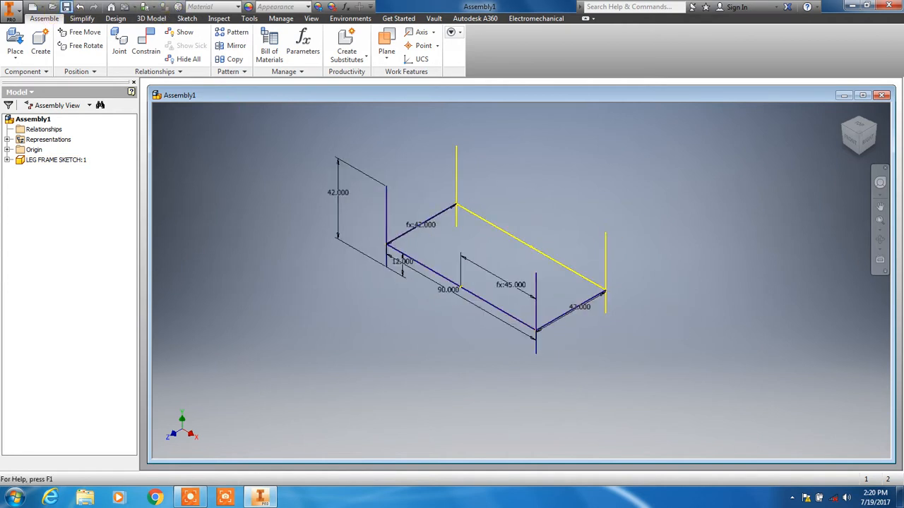
# Step: Save the assembly as LEG ASSEMBLY in the SHOP TABLE folder
pyautogui.click(67, 7)
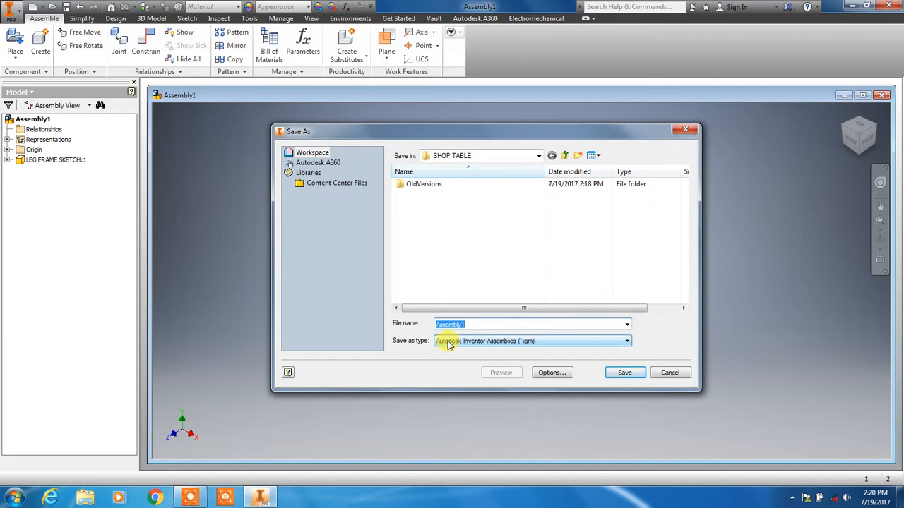
pyautogui.write('LEG')
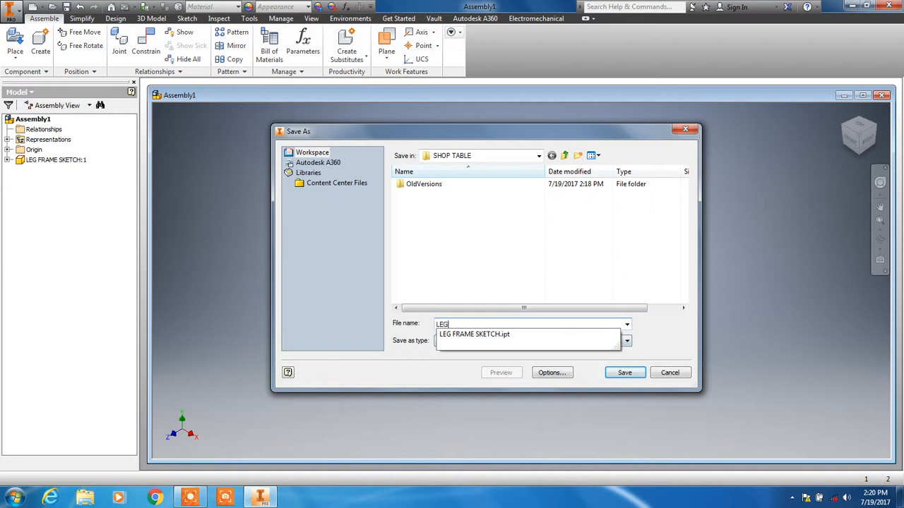
pyautogui.write(' ASSE')
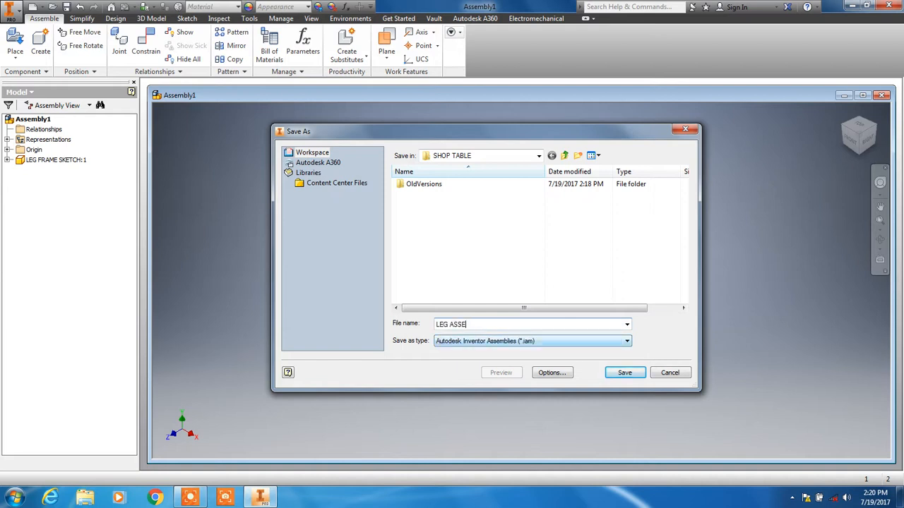
pyautogui.write('MBLY')
pyautogui.click(601, 324)
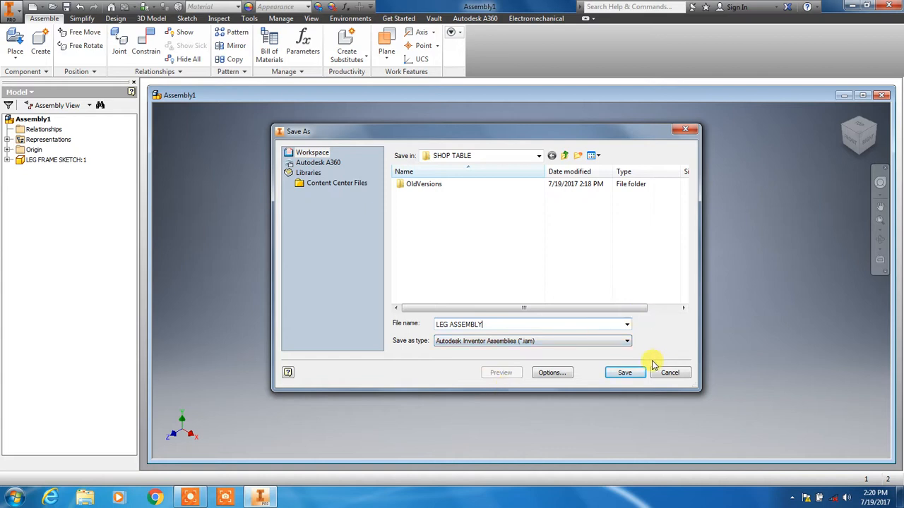
pyautogui.click(627, 372)
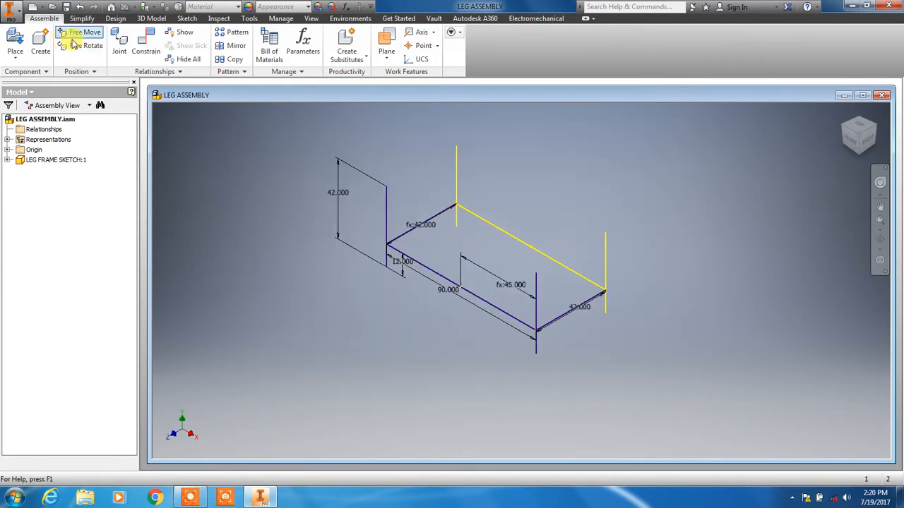
# Step: Start inserting a frame member with the ANSI AISC (Square) - Tube family and the 3 x 3 x 3/16 size
pyautogui.click(116, 19)
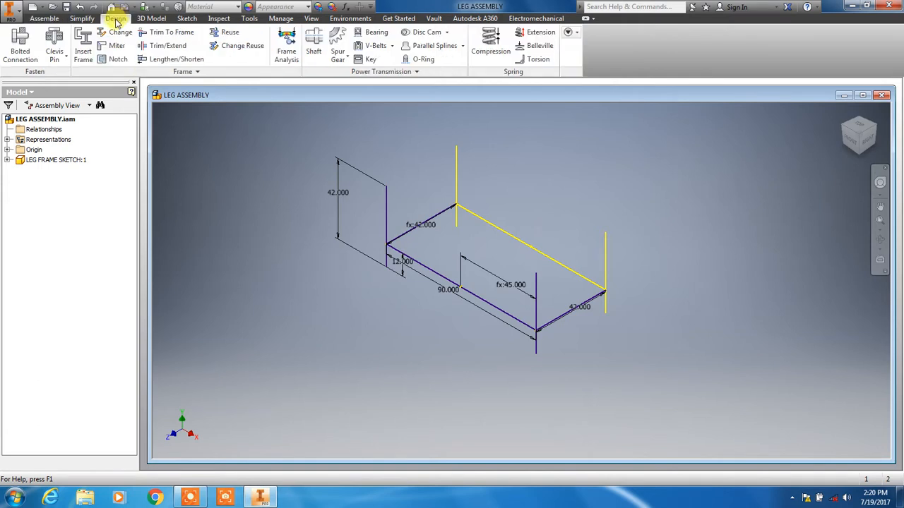
pyautogui.click(84, 54)
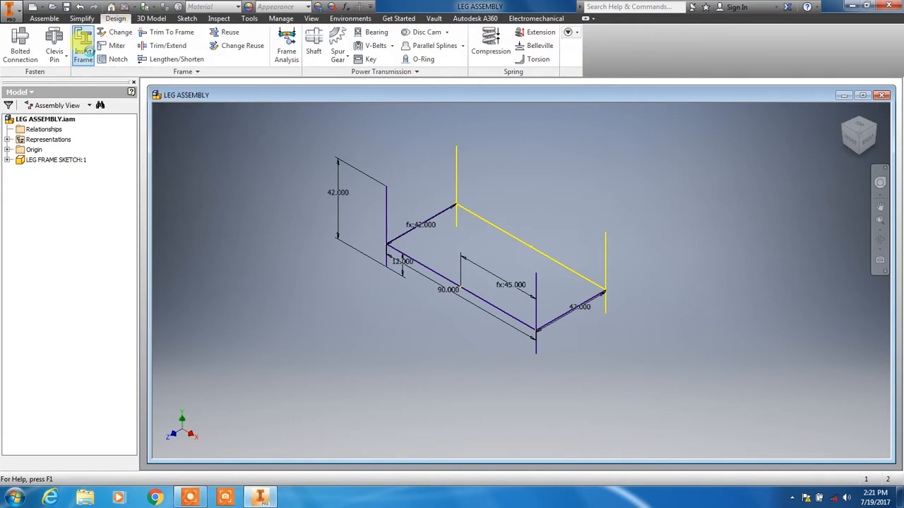
pyautogui.moveTo(255, 107); pyautogui.dragTo(144, 98)
pyautogui.scroll(3, 591, 343)
pyautogui.moveTo(576, 327); pyautogui.dragTo(791, 387, button='middle')
pyautogui.scroll(-2, 687, 346)
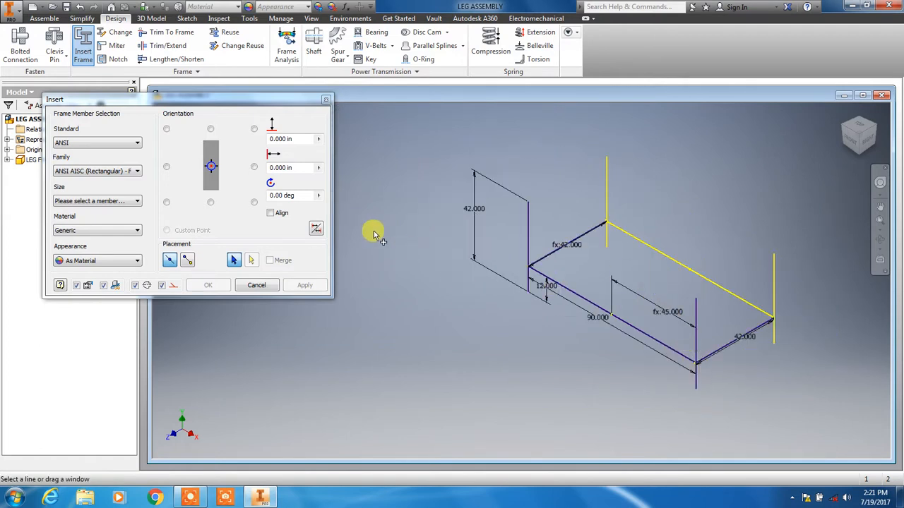
pyautogui.click(135, 171)
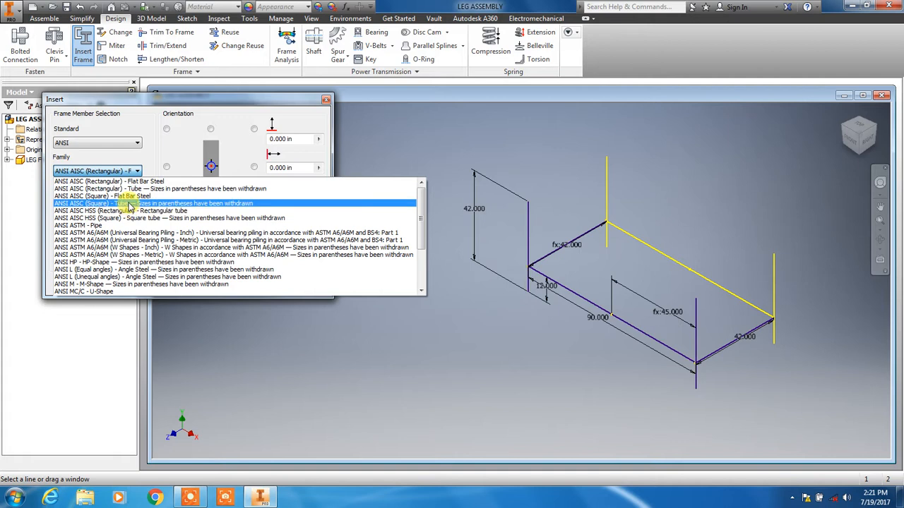
pyautogui.click(129, 206)
pyautogui.click(136, 202)
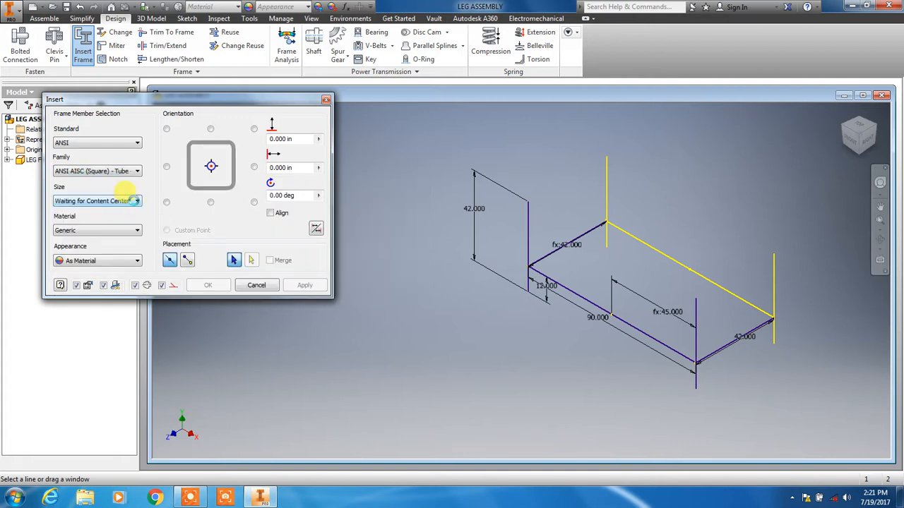
pyautogui.scroll(-1, 101, 293)
pyautogui.scroll(-1, 100, 293)
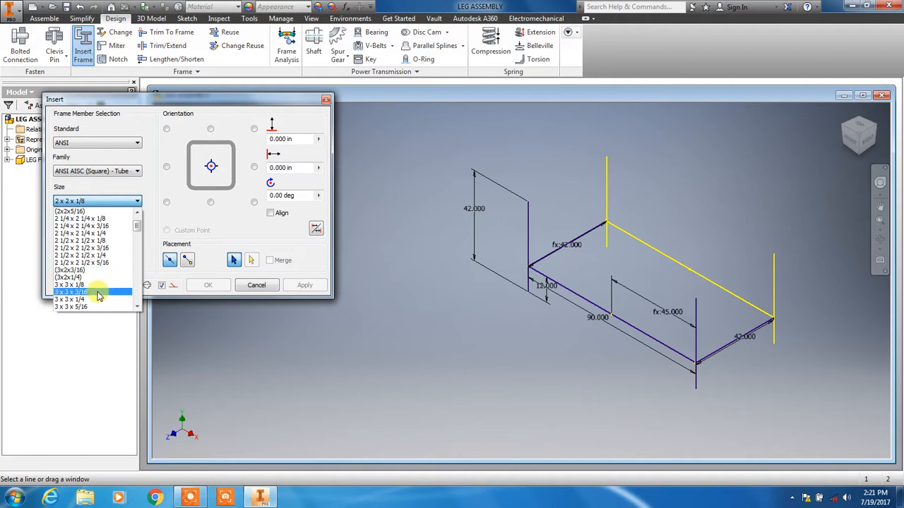
pyautogui.click(101, 294)
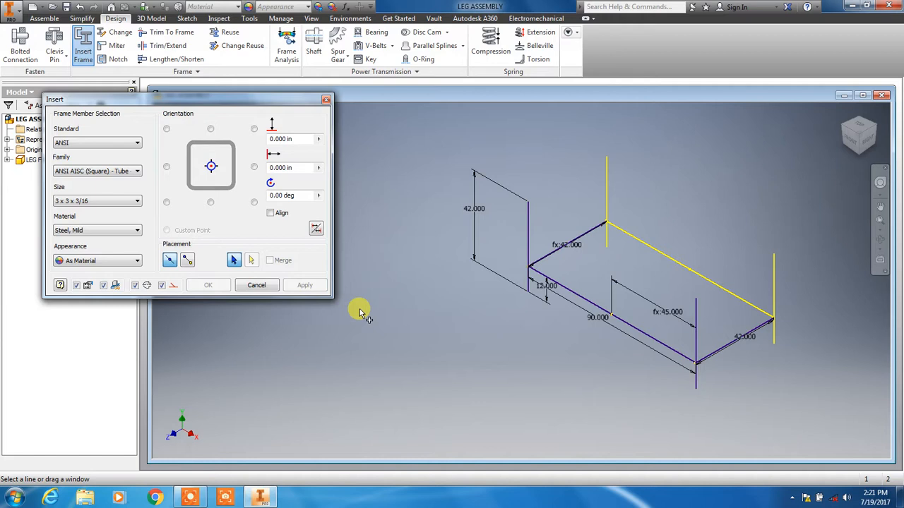
# Step: Set up a tube along the vertical leg line with the 42.000 dimension, anchored at the profile's upper-right corner to sit inside the frame outline
pyautogui.click(528, 228)
pyautogui.scroll(4, 533, 226)
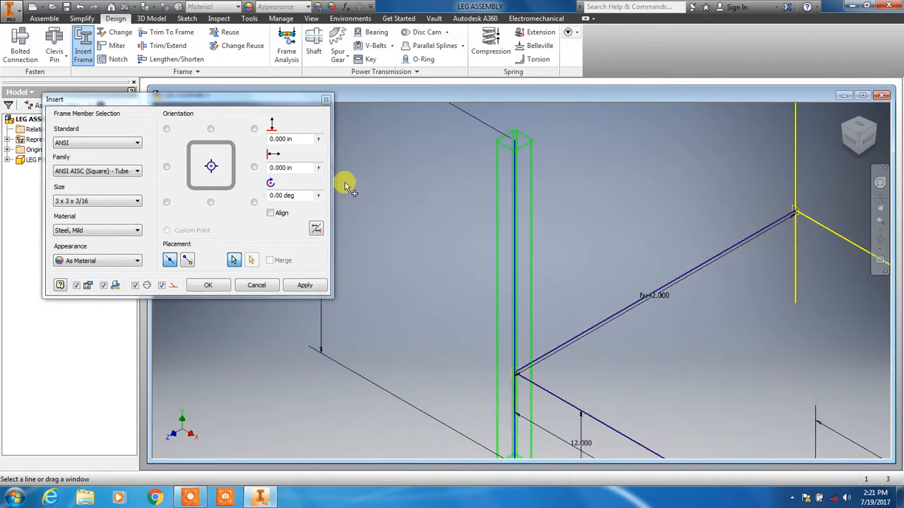
pyautogui.click(860, 131)
pyautogui.scroll(5, 482, 226)
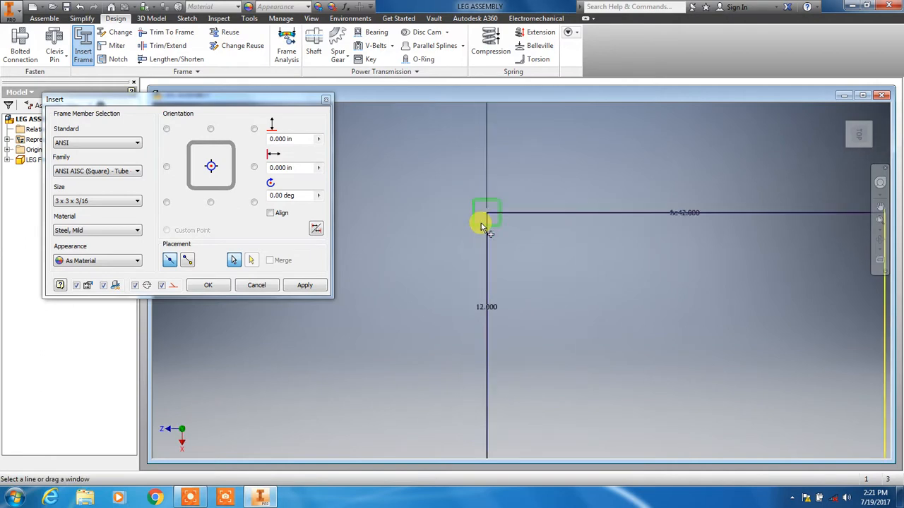
pyautogui.scroll(2, 496, 229)
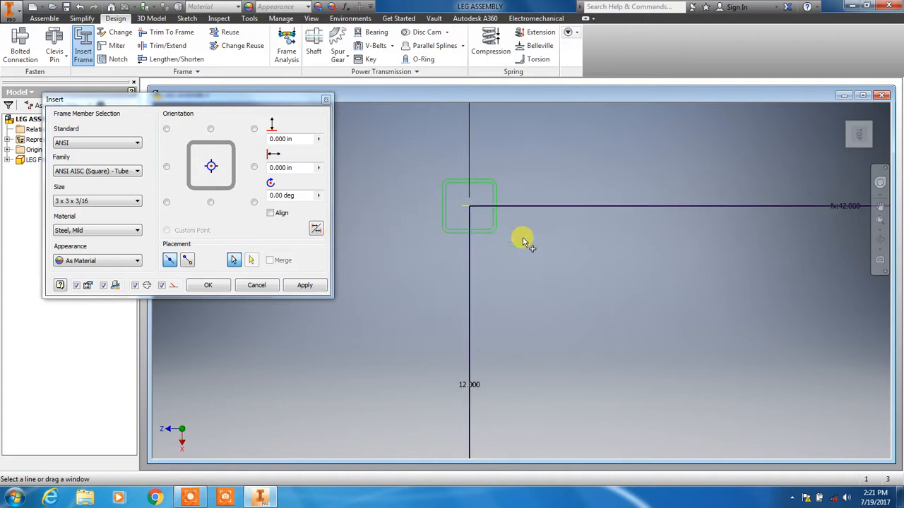
pyautogui.click(166, 131)
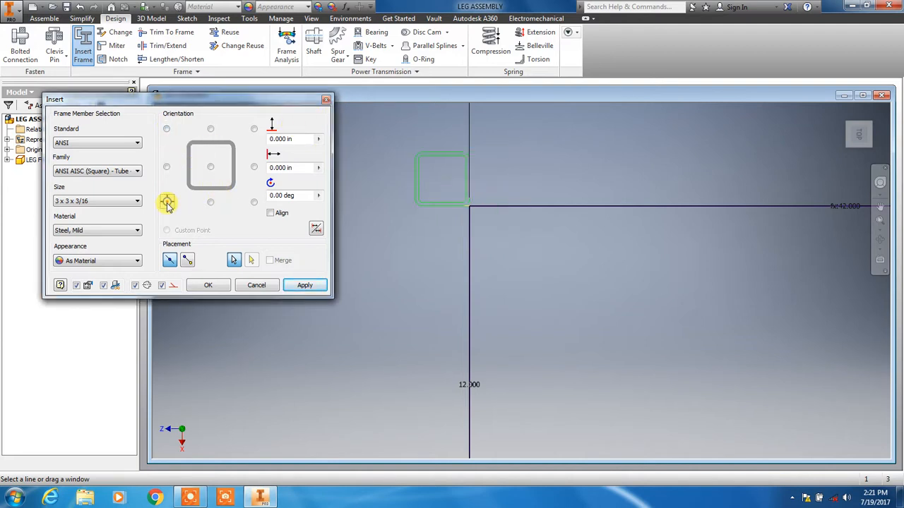
pyautogui.click(254, 203)
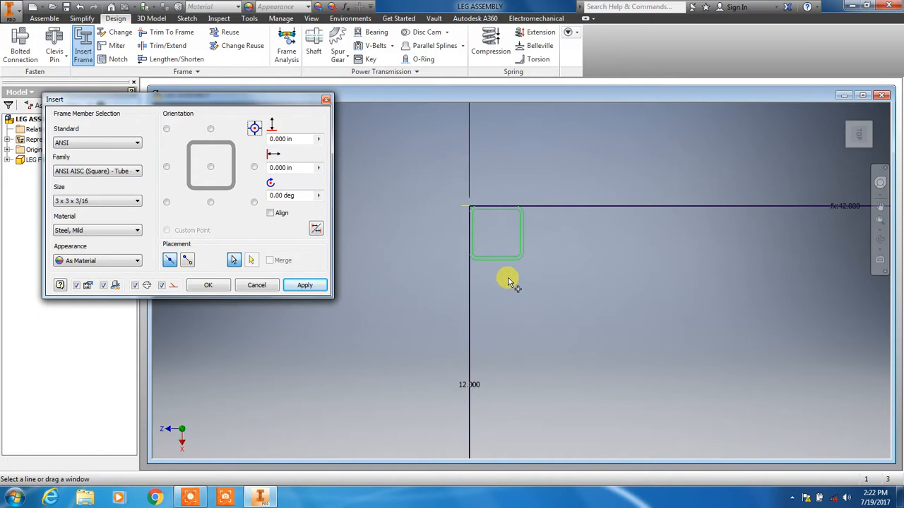
# Step: Create the first leg tube, accepting the default file names and locations for the frame, skeleton and member
pyautogui.click(305, 285)
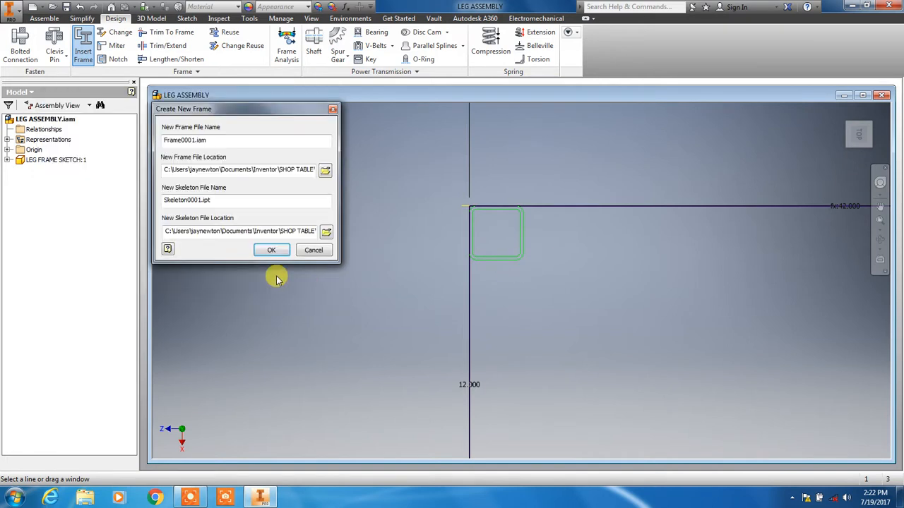
pyautogui.click(272, 251)
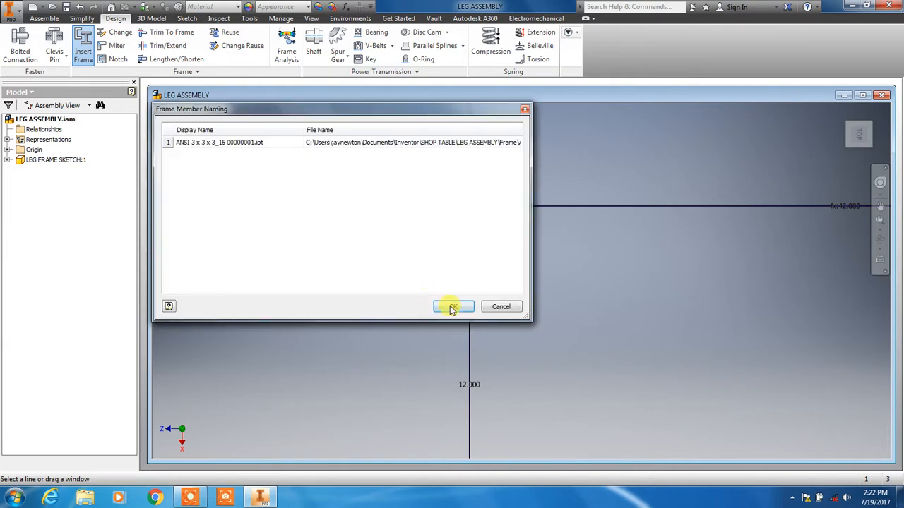
pyautogui.click(452, 306)
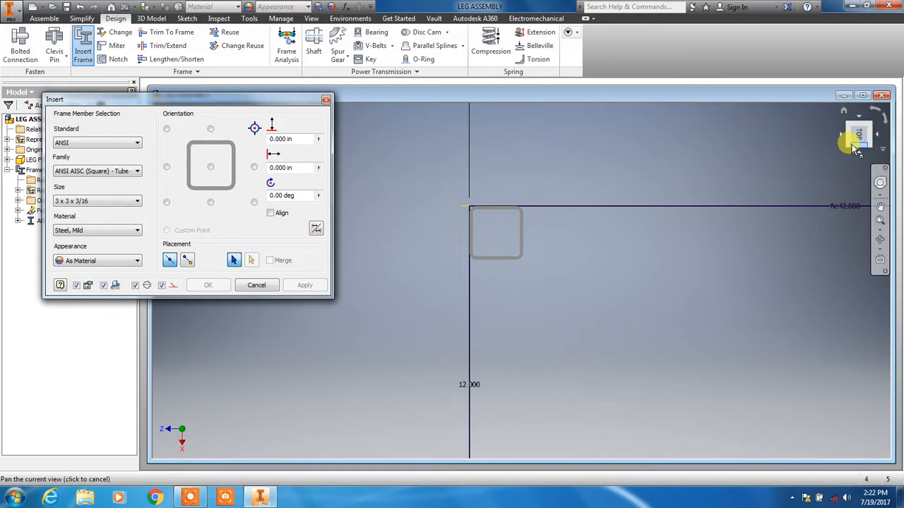
# Step: Insert a second leg tube at the other end of the fx:42.000 line, anchored at the profile's lower-right corner, with the default member name
pyautogui.click(850, 149)
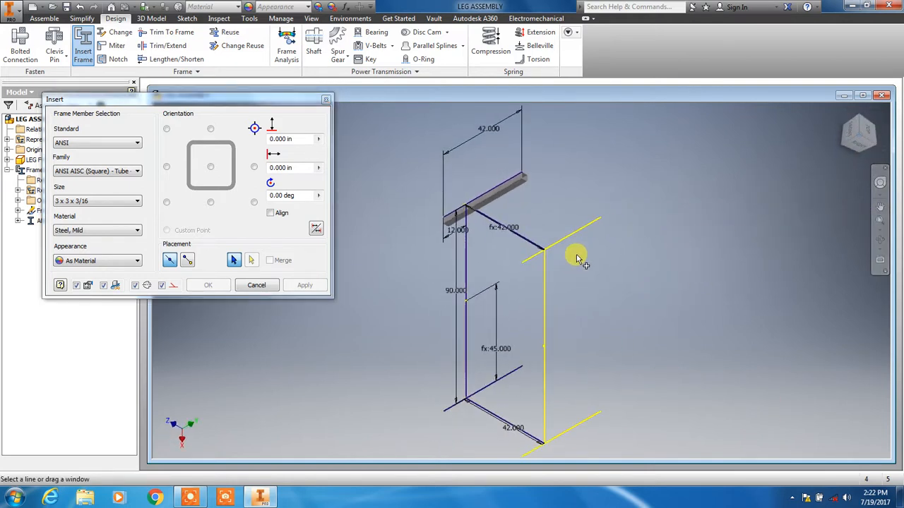
pyautogui.scroll(3, 579, 254)
pyautogui.click(587, 225)
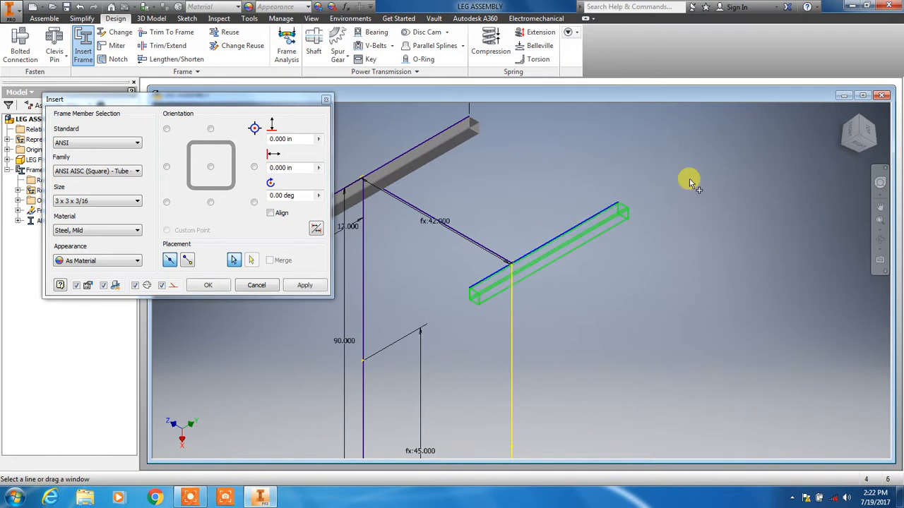
pyautogui.moveTo(860, 133); pyautogui.dragTo(785, 178)
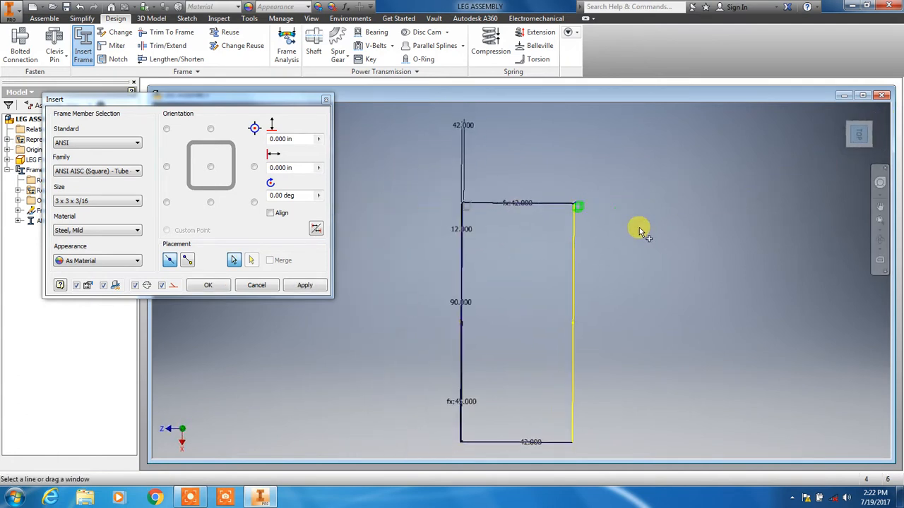
pyautogui.click(166, 203)
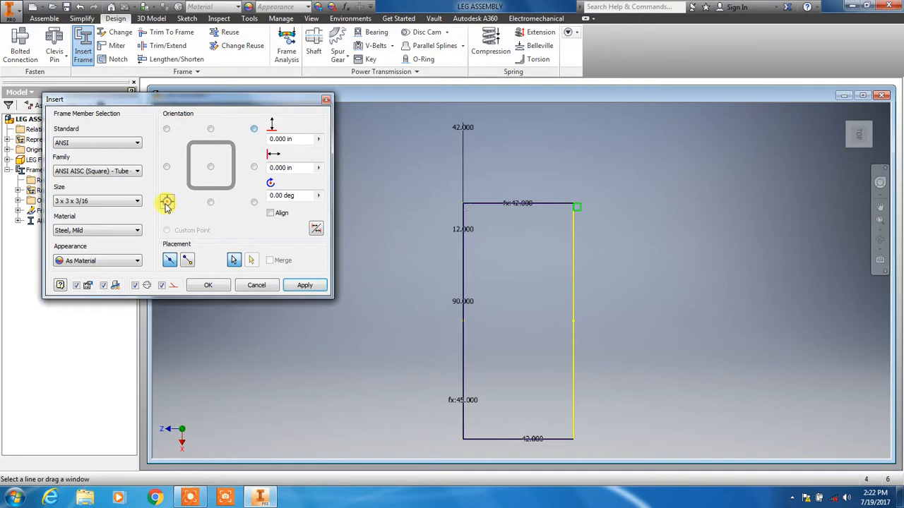
pyautogui.click(167, 130)
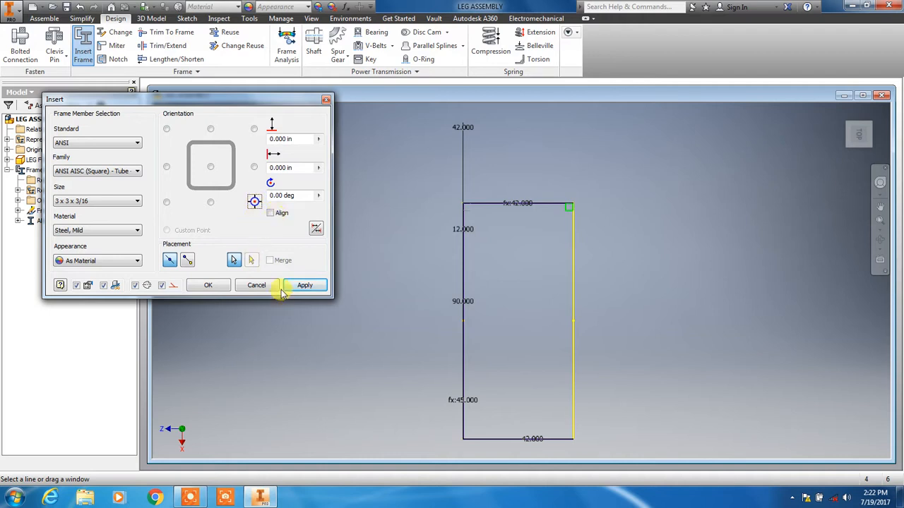
pyautogui.click(224, 284)
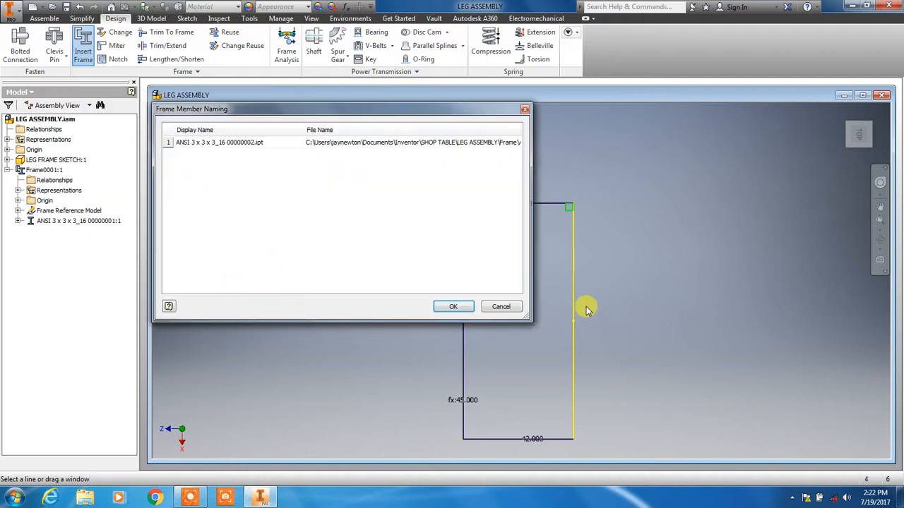
pyautogui.click(469, 309)
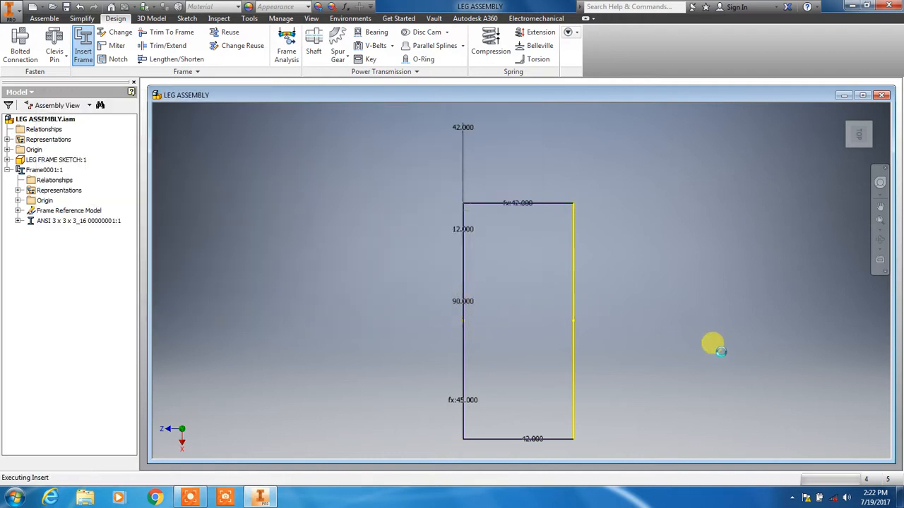
pyautogui.click(845, 135)
pyautogui.scroll(3, 575, 424)
pyautogui.click(573, 418)
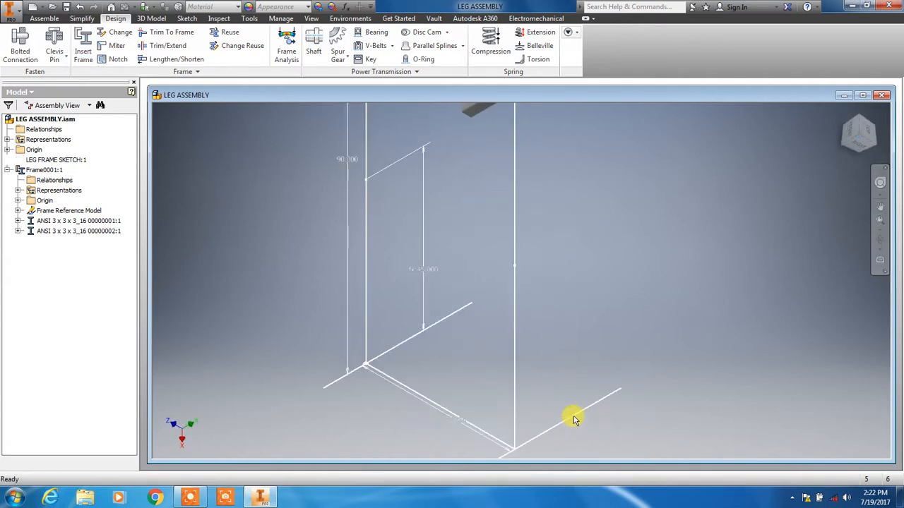
pyautogui.click(86, 43)
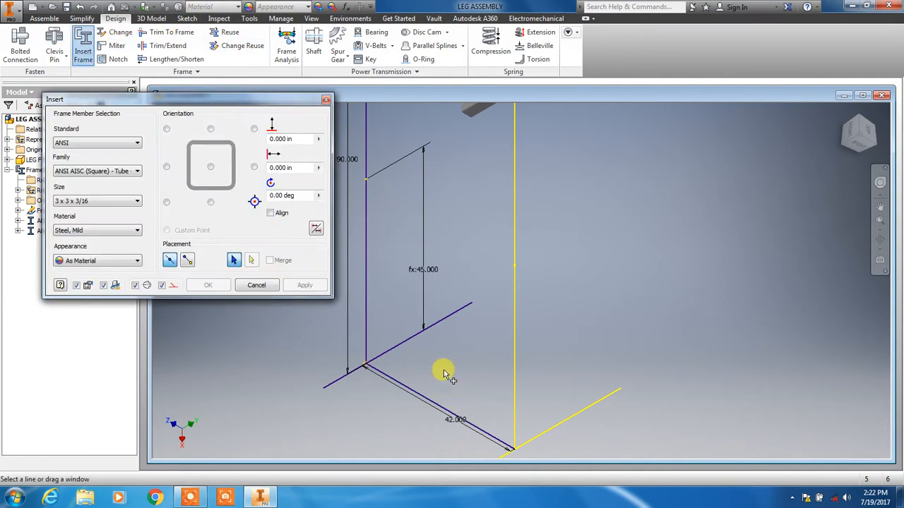
pyautogui.click(436, 326)
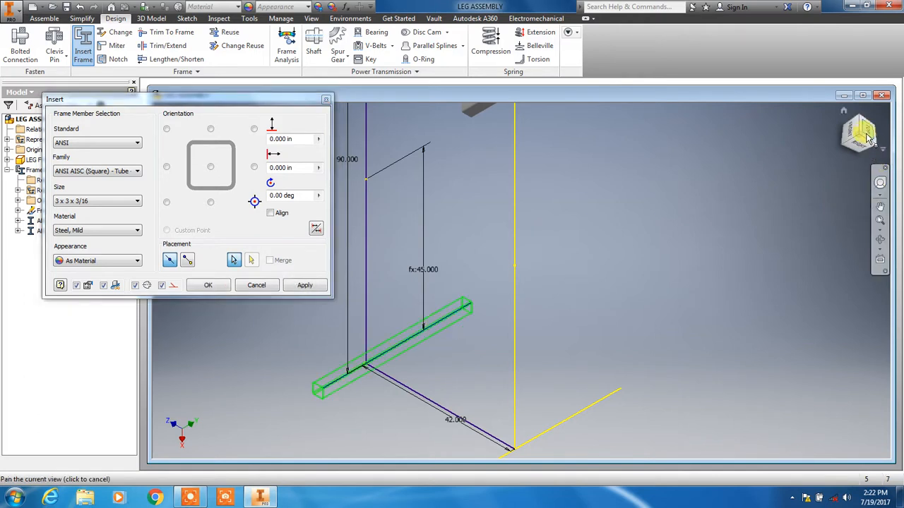
pyautogui.click(867, 137)
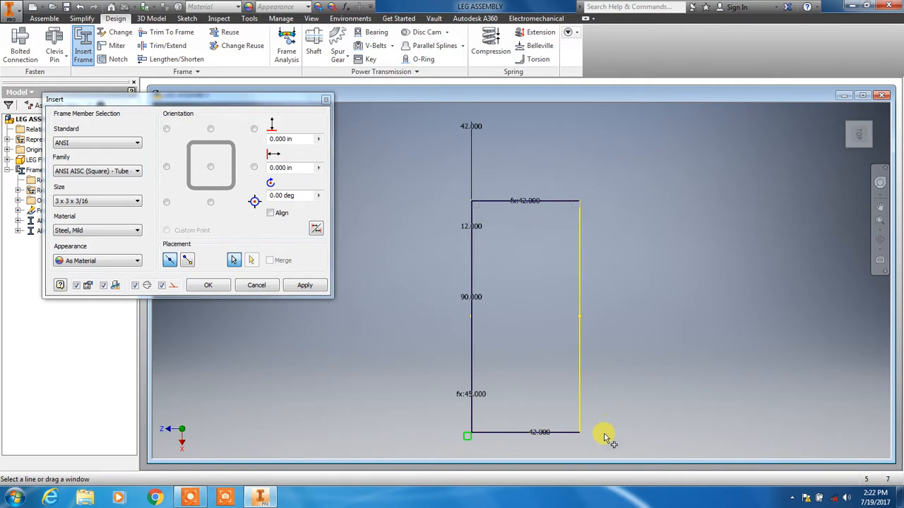
pyautogui.click(874, 124)
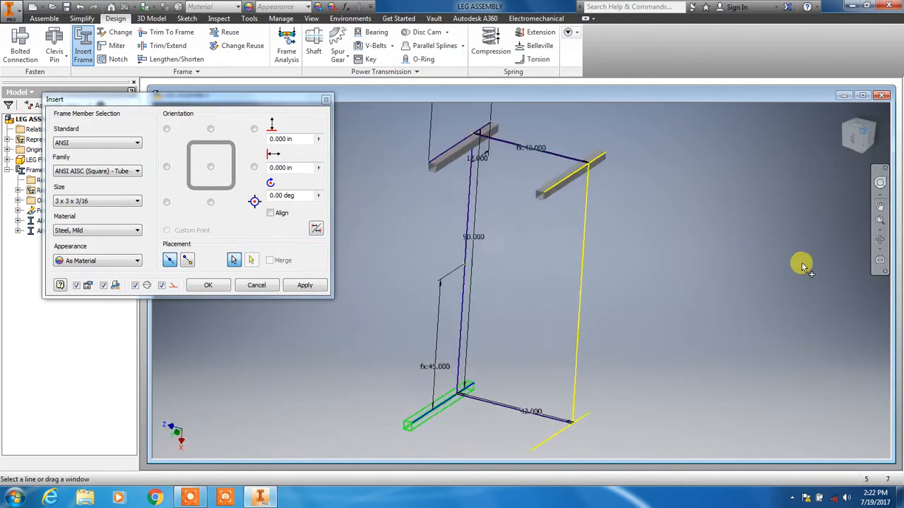
pyautogui.moveTo(630, 400); pyautogui.dragTo(668, 300, button='middle')
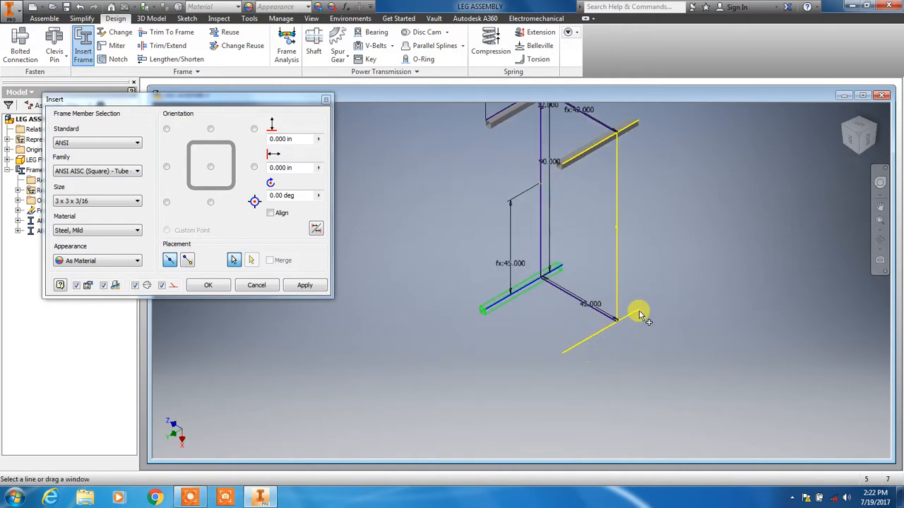
pyautogui.scroll(-3, 638, 312)
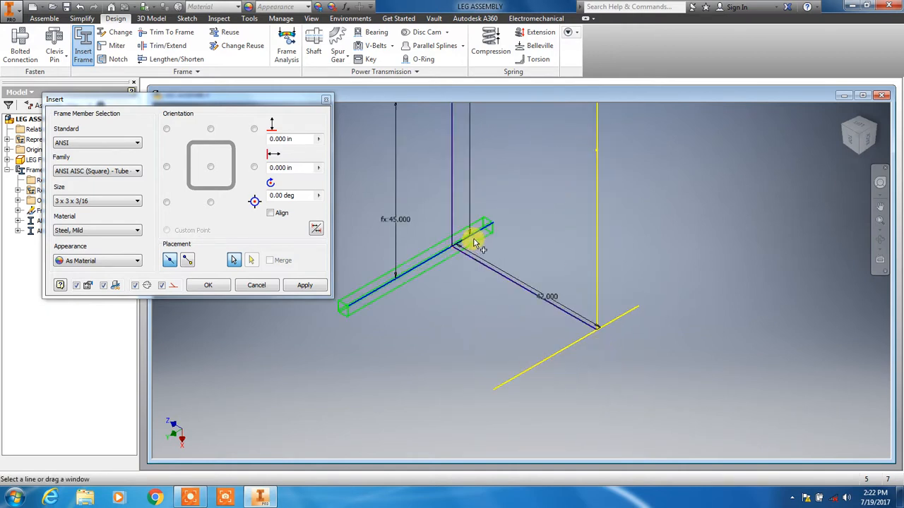
pyautogui.click(515, 386)
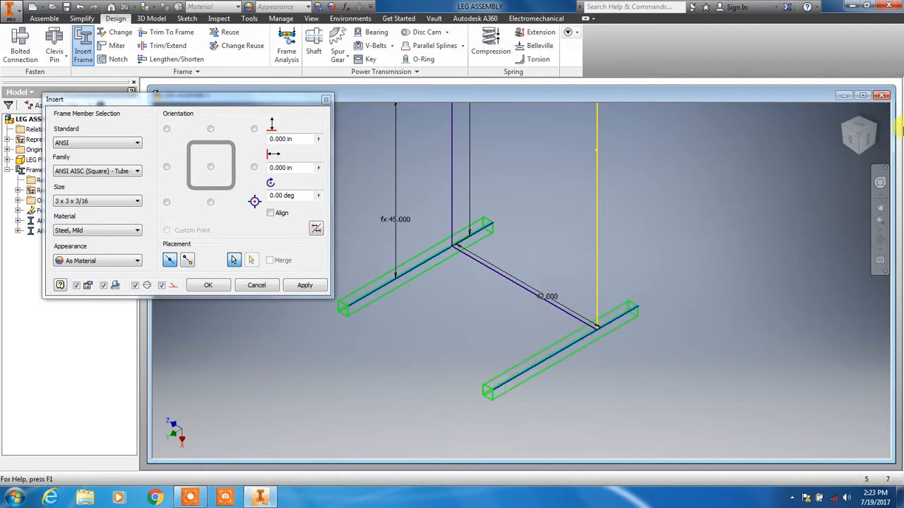
pyautogui.click(853, 146)
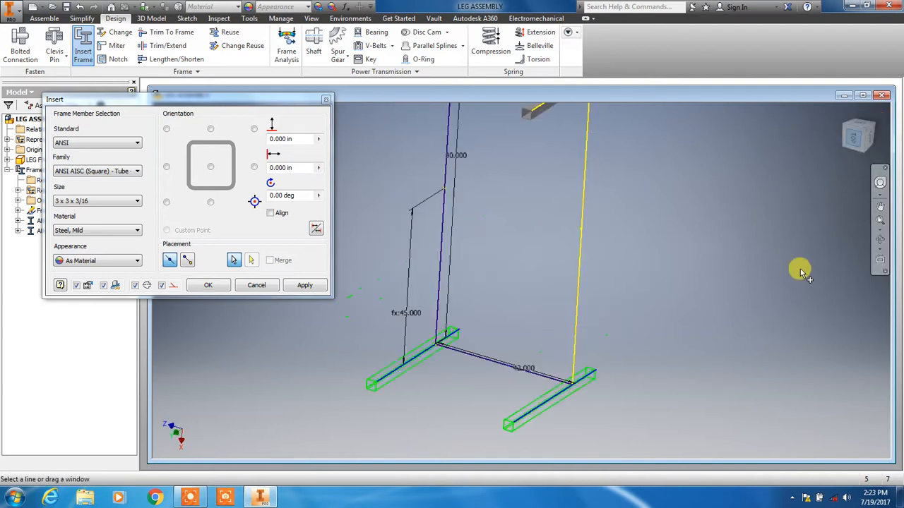
pyautogui.moveTo(597, 382); pyautogui.dragTo(624, 318, button='middle')
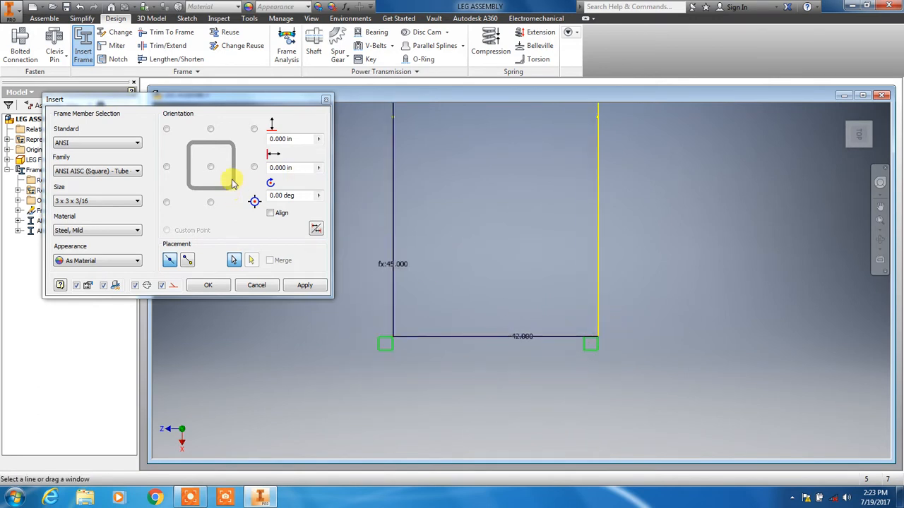
pyautogui.click(254, 130)
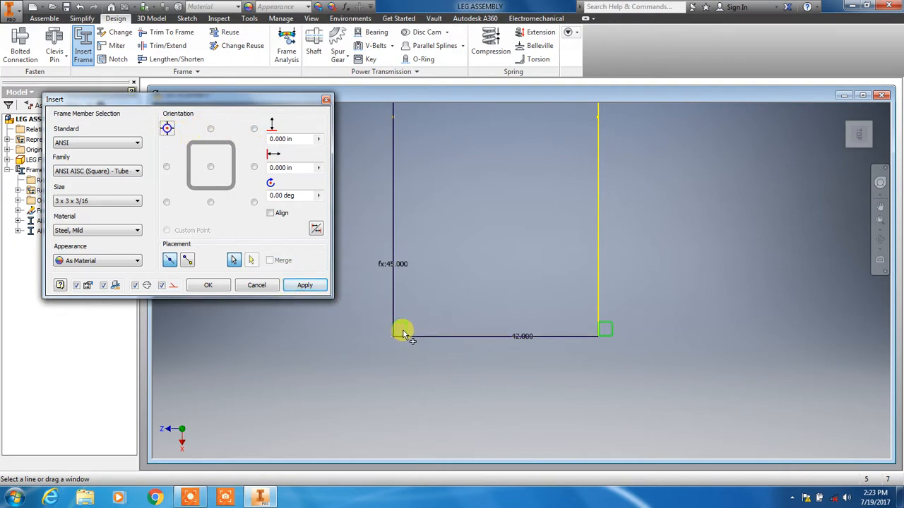
pyautogui.click(606, 334)
pyautogui.click(266, 286)
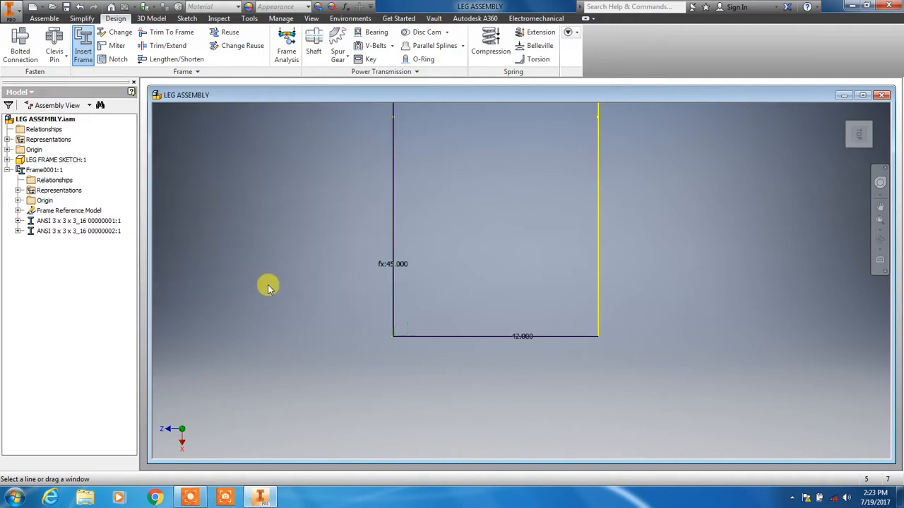
# Step: Insert a third leg tube on the leg line where the fx:45.000 side meets the 42.000 cross line, anchored at the profile's lower-left corner, keeping the default name
pyautogui.click(89, 48)
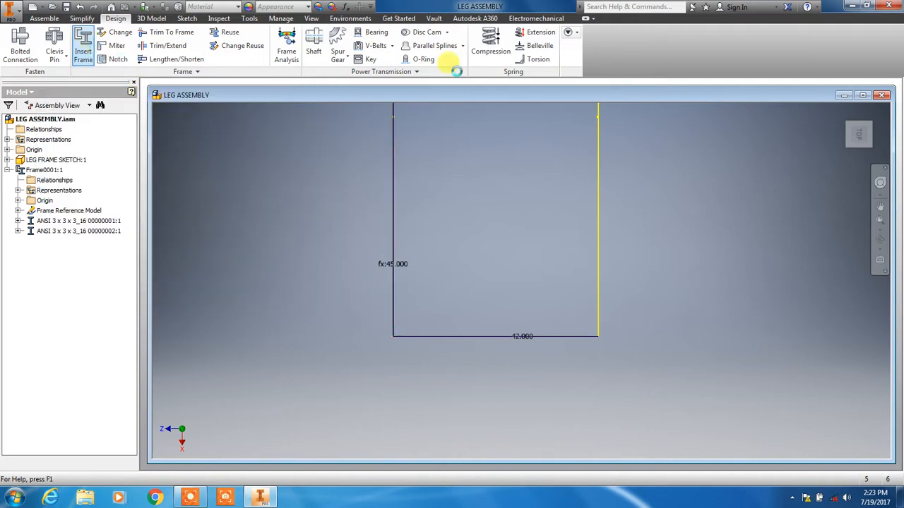
pyautogui.click(876, 129)
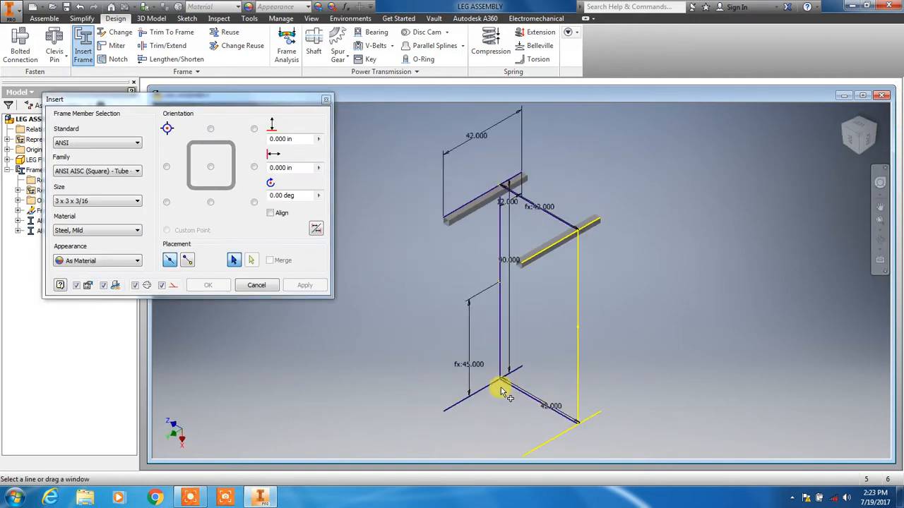
pyautogui.moveTo(499, 361); pyautogui.dragTo(508, 272, button='middle')
pyautogui.scroll(-3, 503, 296)
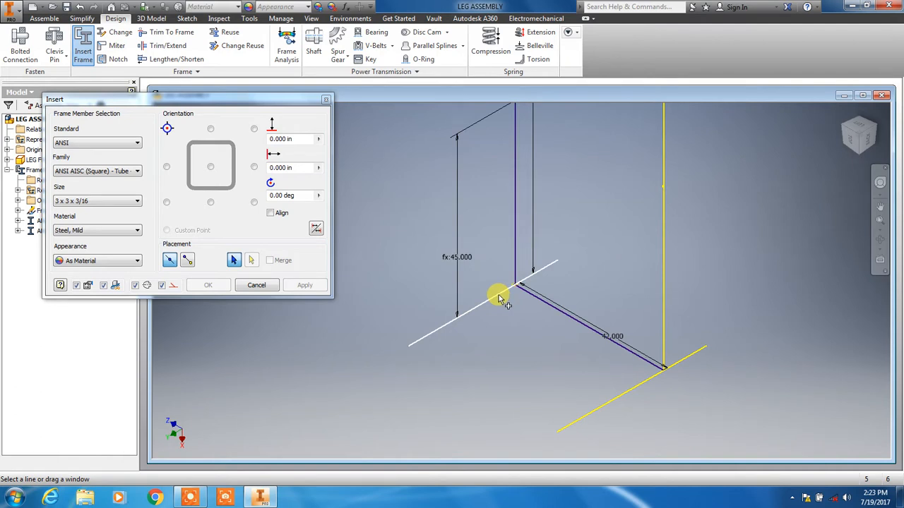
pyautogui.click(497, 298)
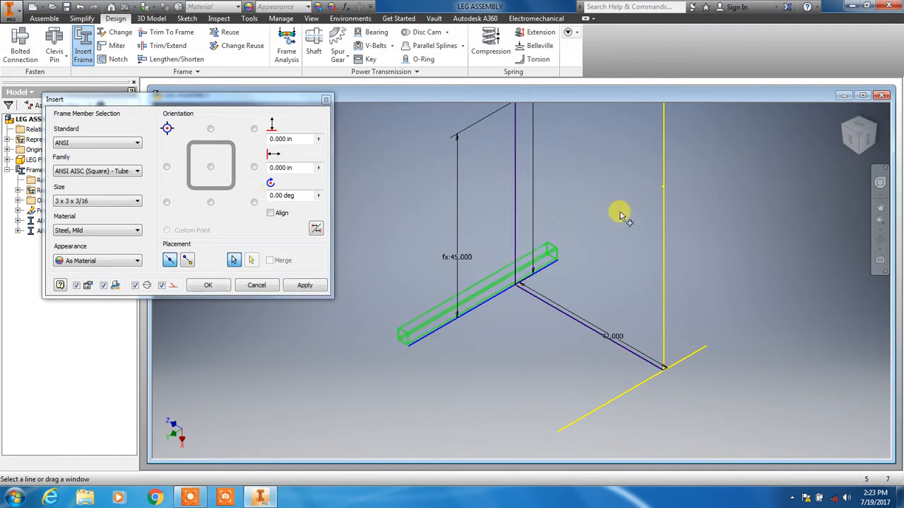
pyautogui.click(254, 129)
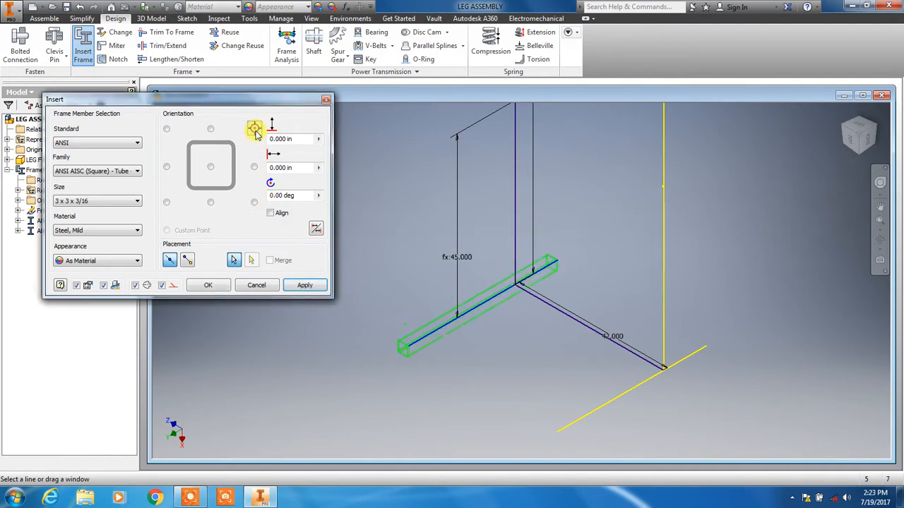
pyautogui.click(851, 141)
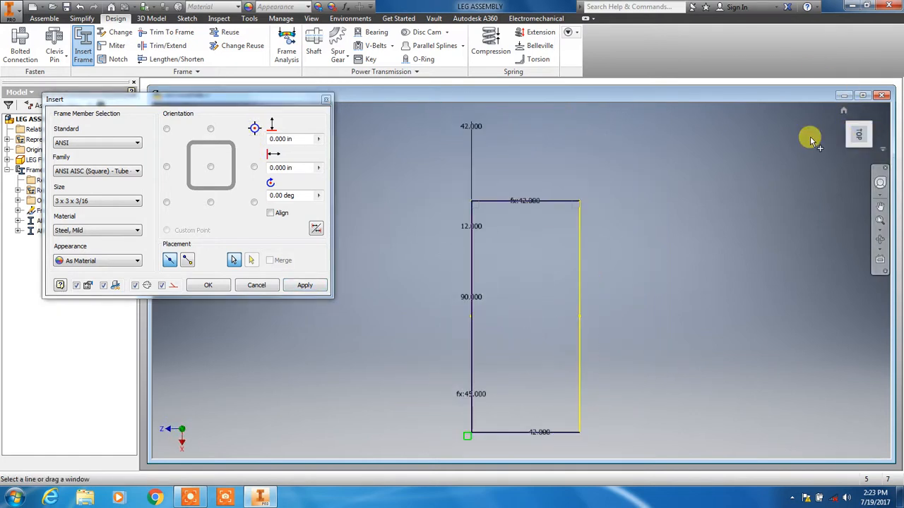
pyautogui.click(254, 203)
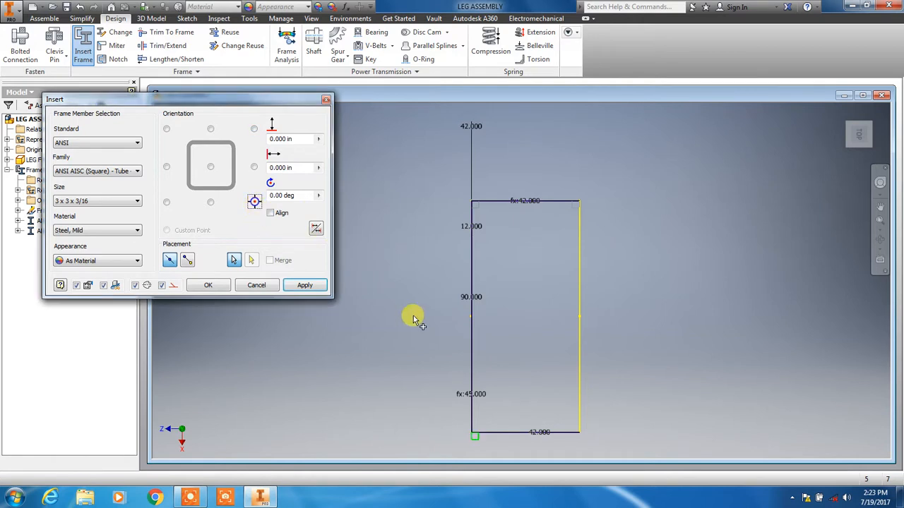
pyautogui.click(167, 203)
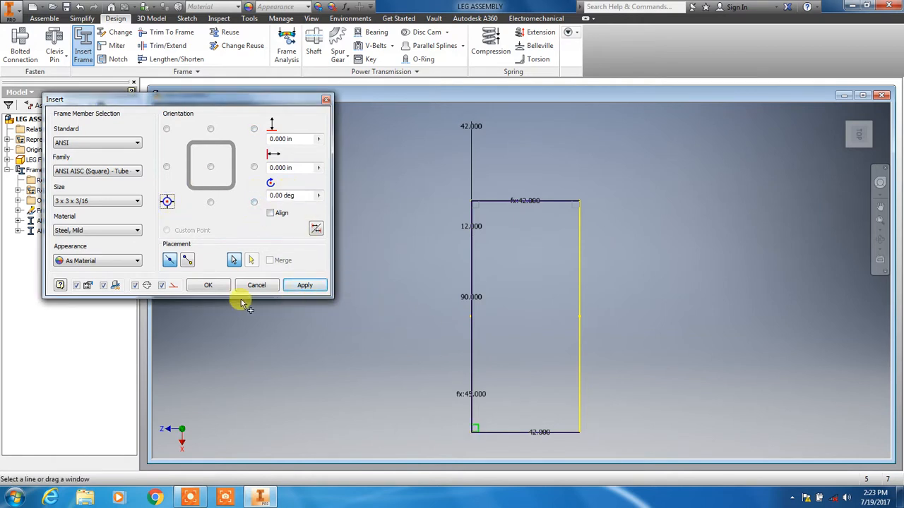
pyautogui.click(218, 290)
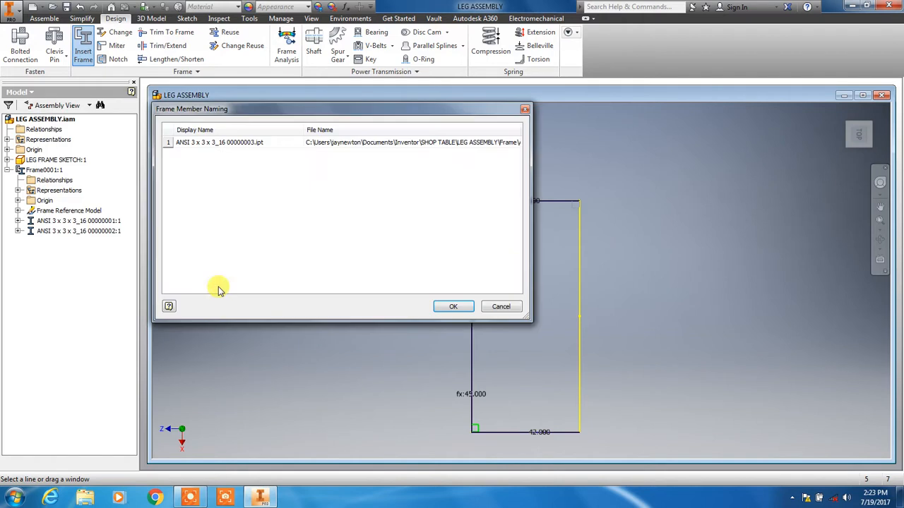
pyautogui.click(467, 304)
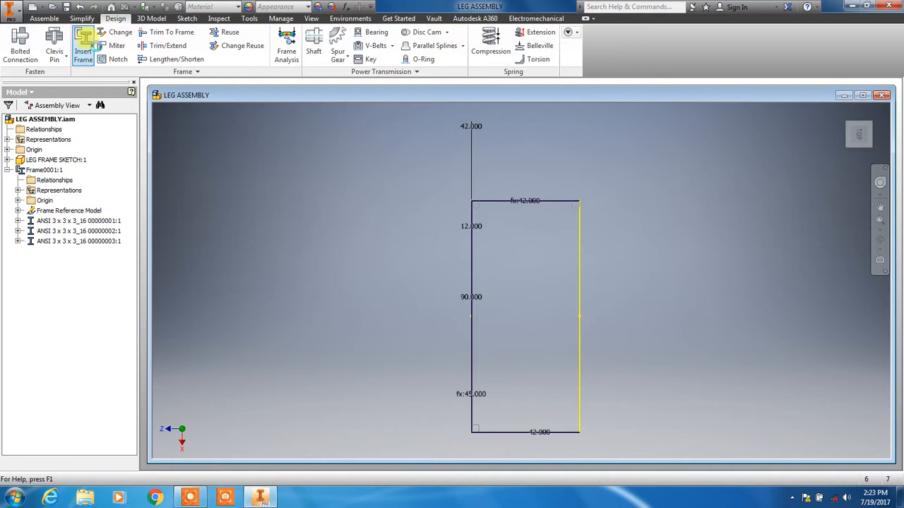
# Step: Insert the fourth leg tube at the opposite end of the 42.000 cross line, anchored at the profile's lower-left corner, with the default member name
pyautogui.click(83, 41)
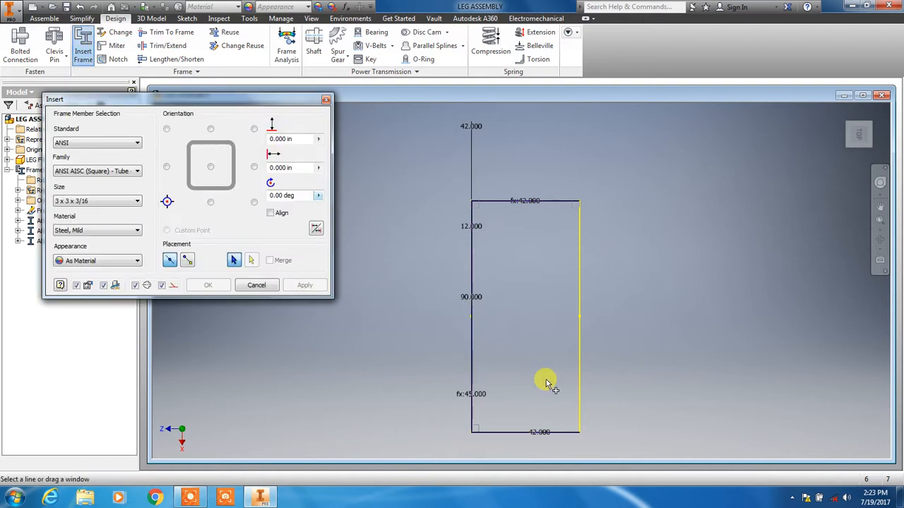
pyautogui.click(865, 125)
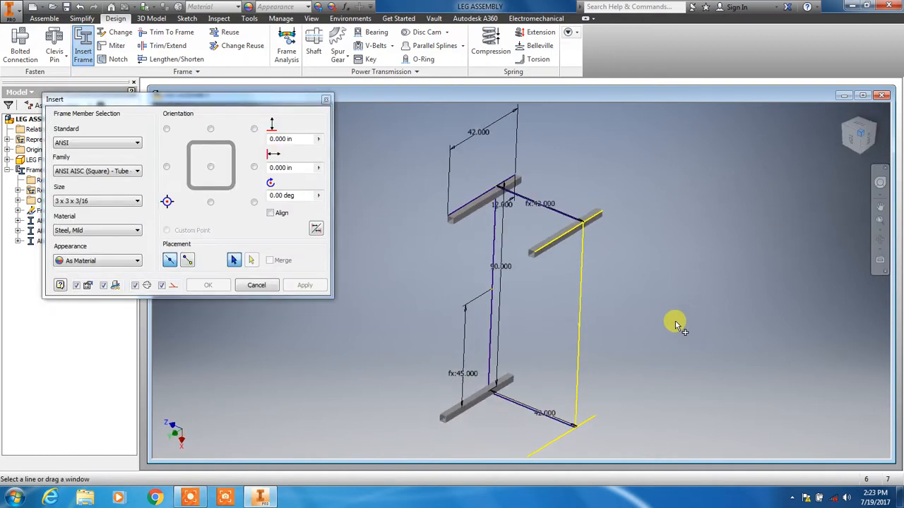
pyautogui.scroll(-3, 565, 346)
pyautogui.scroll(-2, 540, 297)
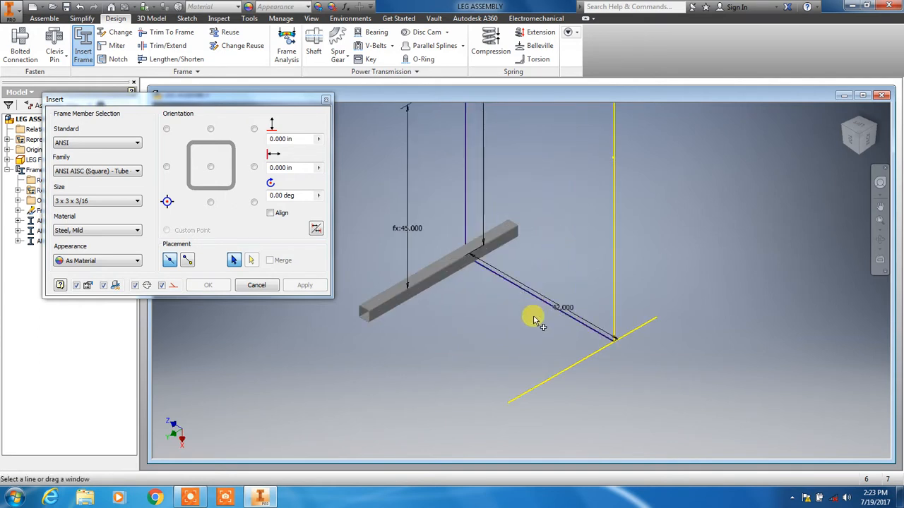
pyautogui.click(553, 382)
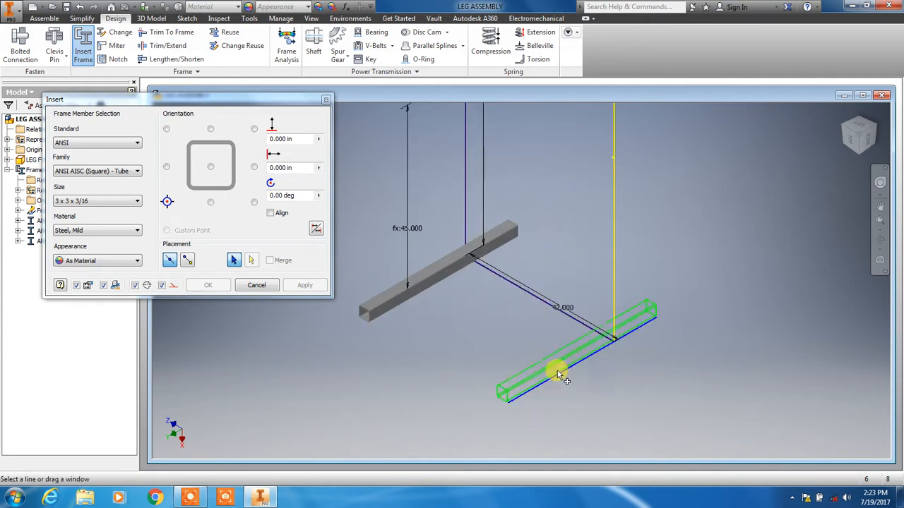
pyautogui.click(856, 145)
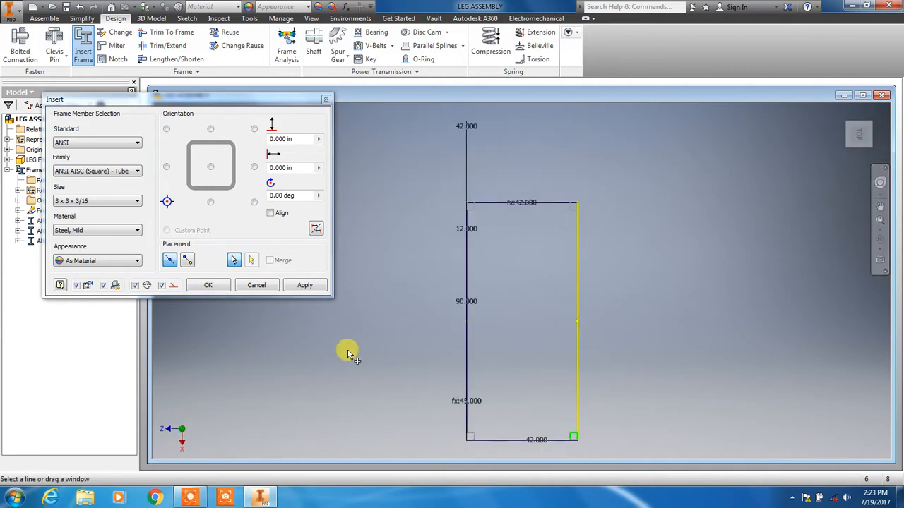
pyautogui.click(304, 286)
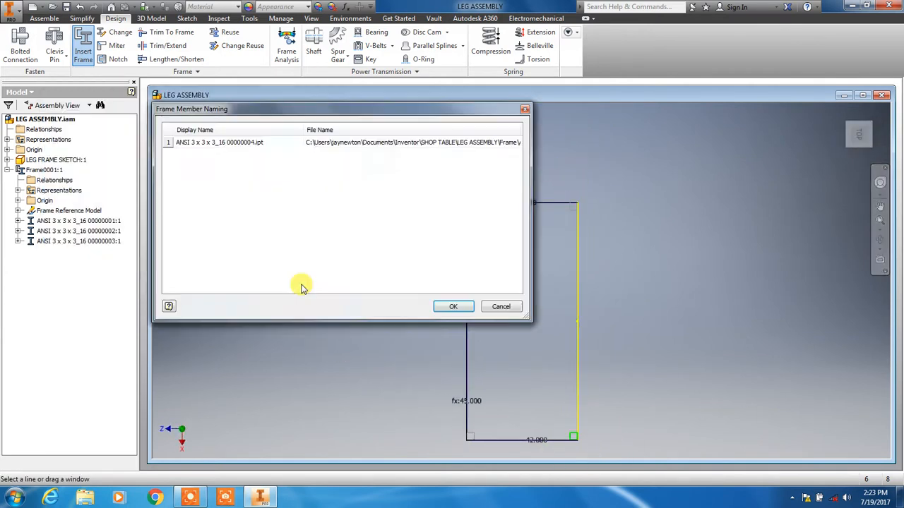
pyautogui.click(450, 308)
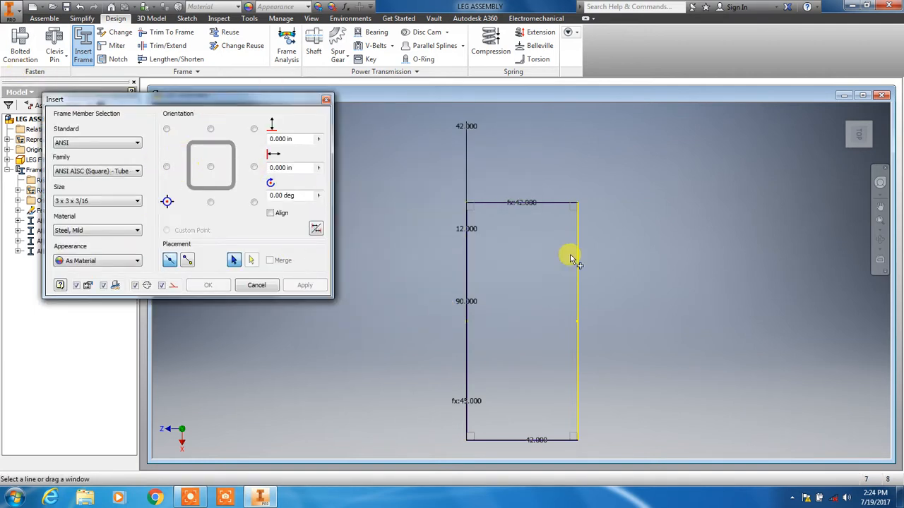
pyautogui.click(260, 285)
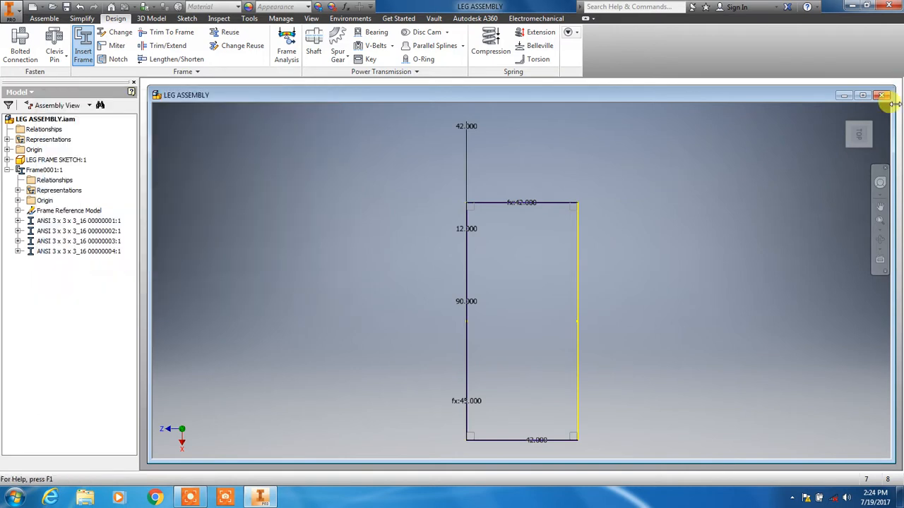
# Step: Save LEG ASSEMBLY.iam together with its dependent frame, skeleton and tube files
pyautogui.click(859, 156)
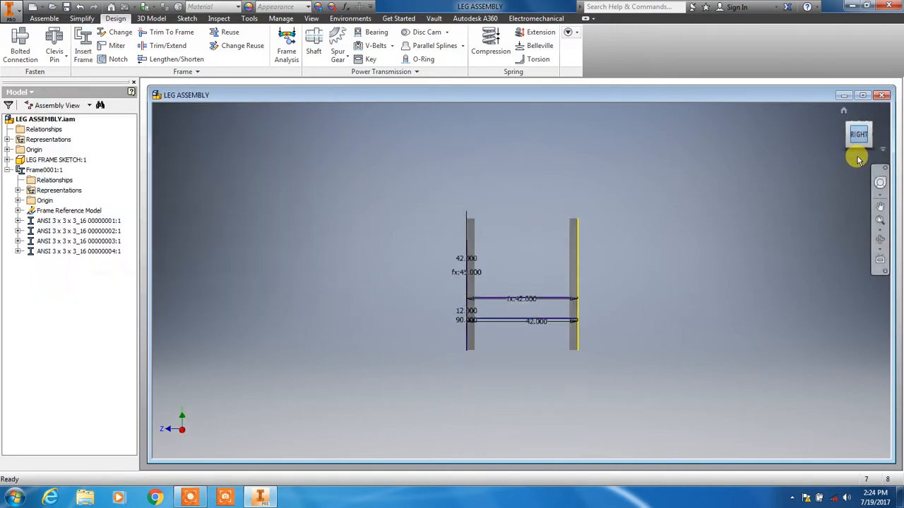
pyautogui.click(841, 134)
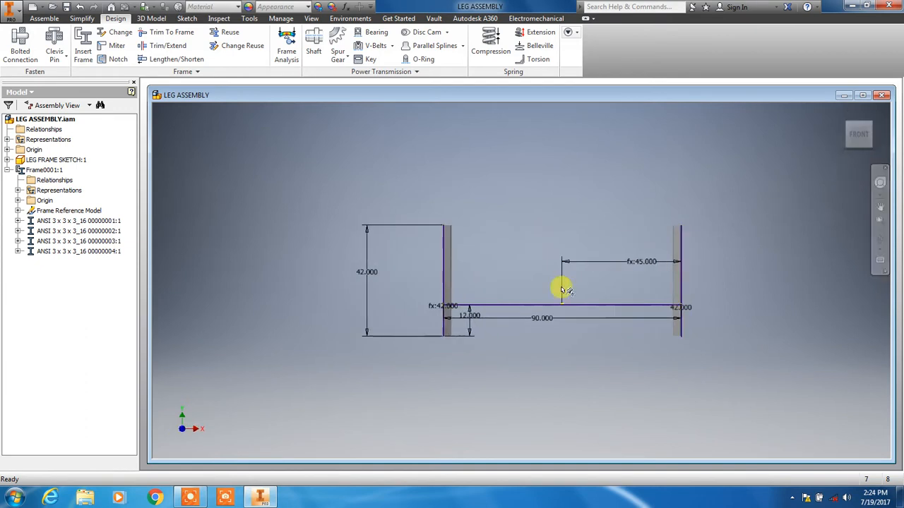
pyautogui.click(850, 129)
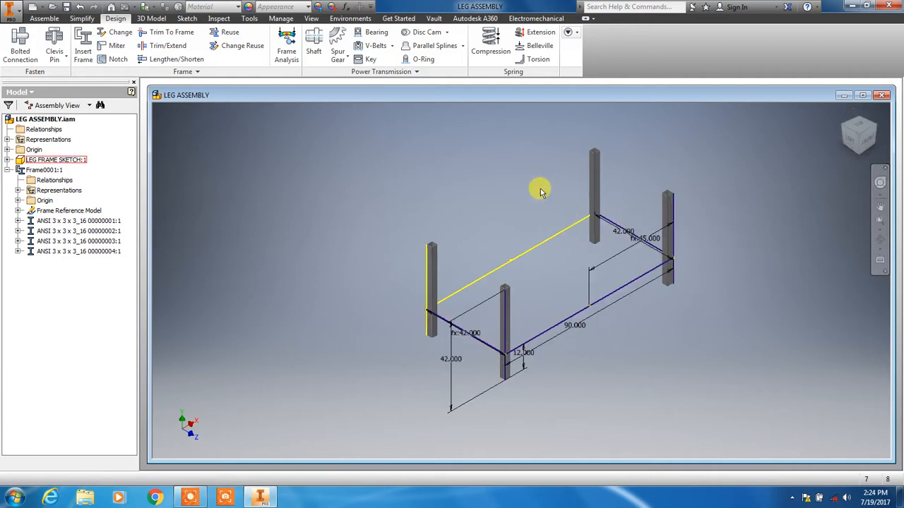
pyautogui.click(77, 46)
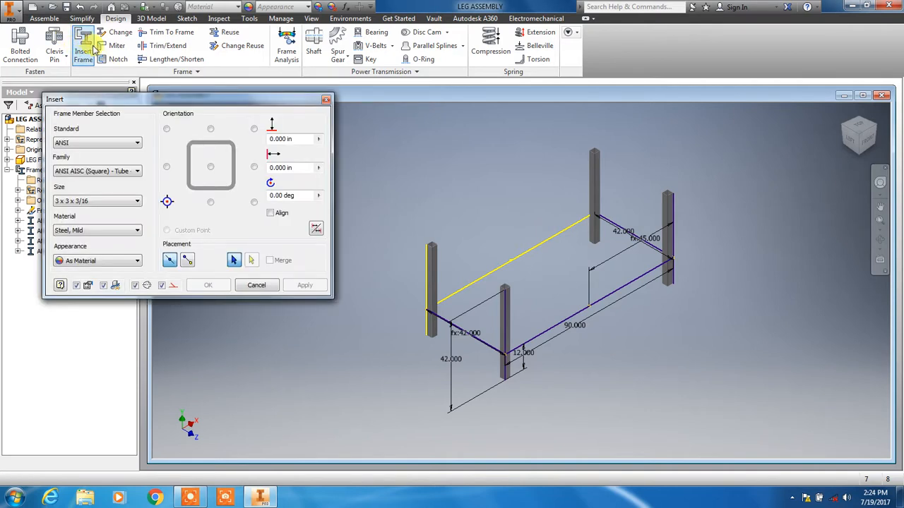
pyautogui.click(256, 285)
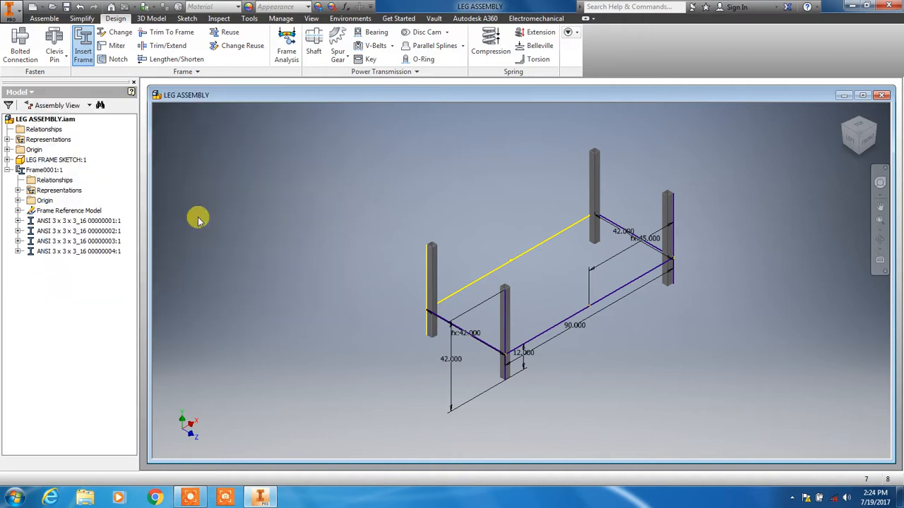
pyautogui.click(67, 7)
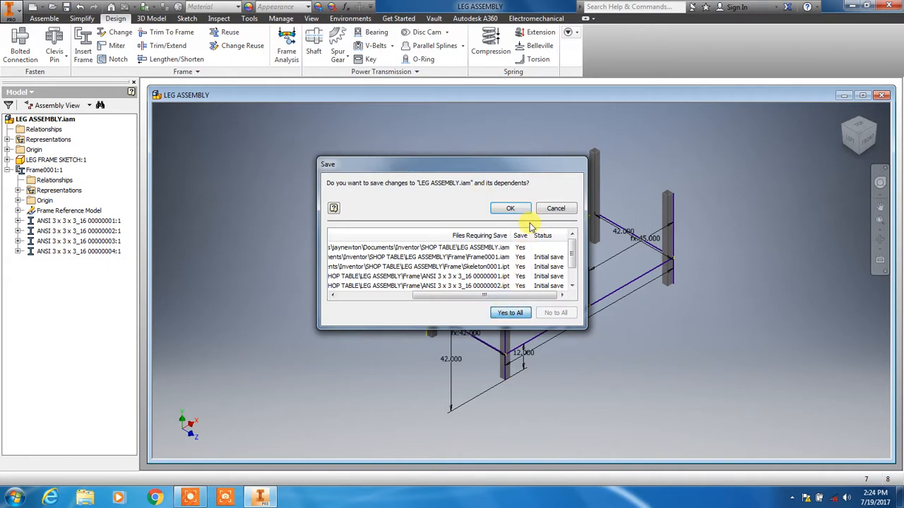
pyautogui.click(509, 209)
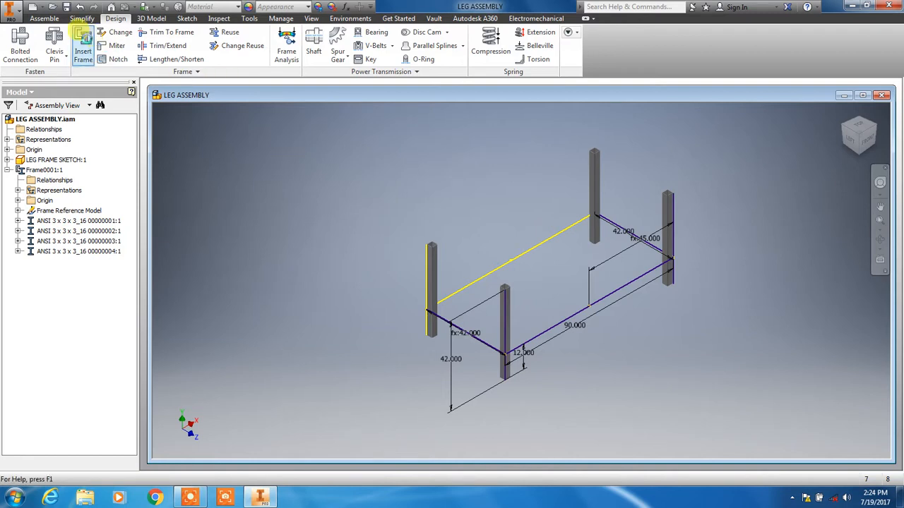
# Step: Start inserting a frame member with the ANSI L (Equal angles) family and the L 3 x 3 x 3/16 size
pyautogui.click(80, 35)
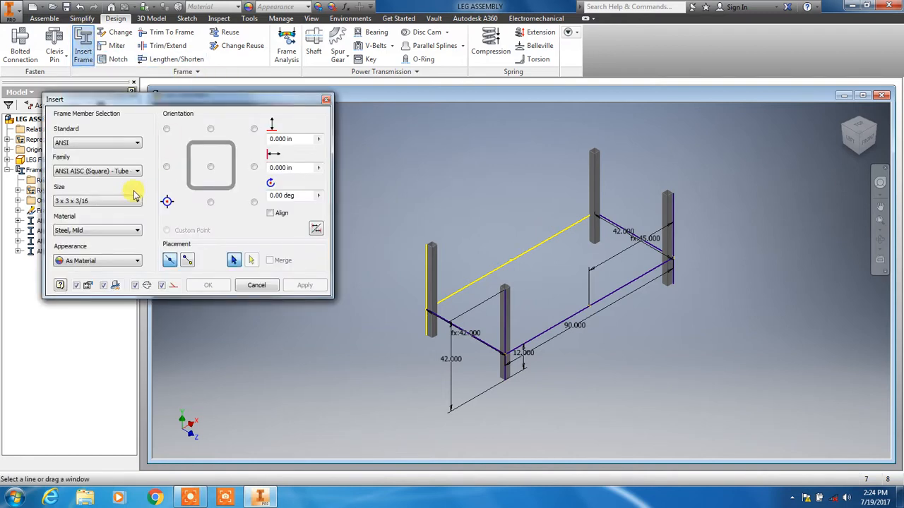
pyautogui.click(138, 173)
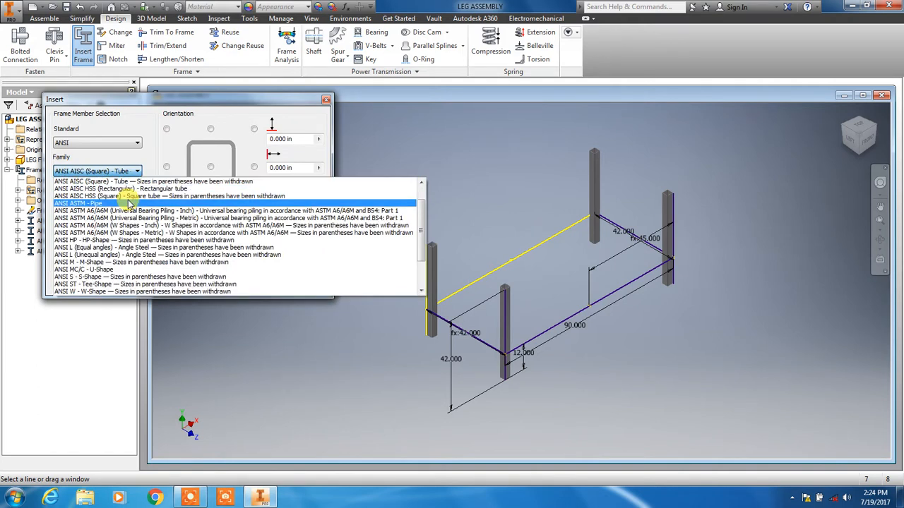
pyautogui.click(127, 248)
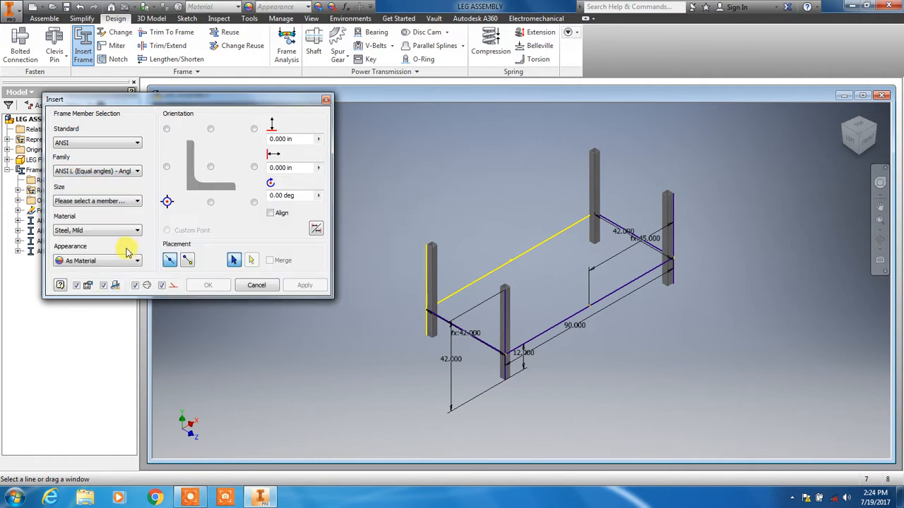
pyautogui.click(138, 203)
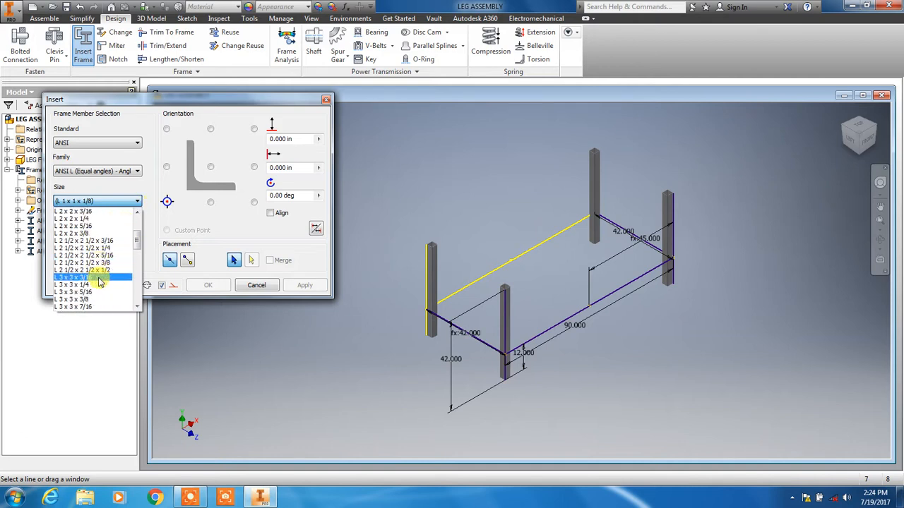
pyautogui.click(100, 279)
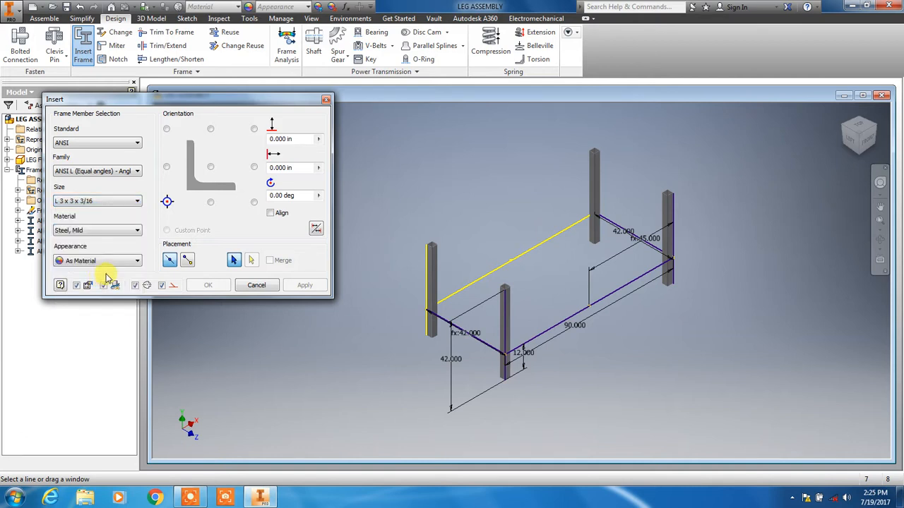
# Step: Insert an unmirrored angle rail on the long line opposite the 90.000 side, anchored at the profile's lower-left corner and rotated 90 deg, keeping the default name
pyautogui.scroll(-2, 553, 303)
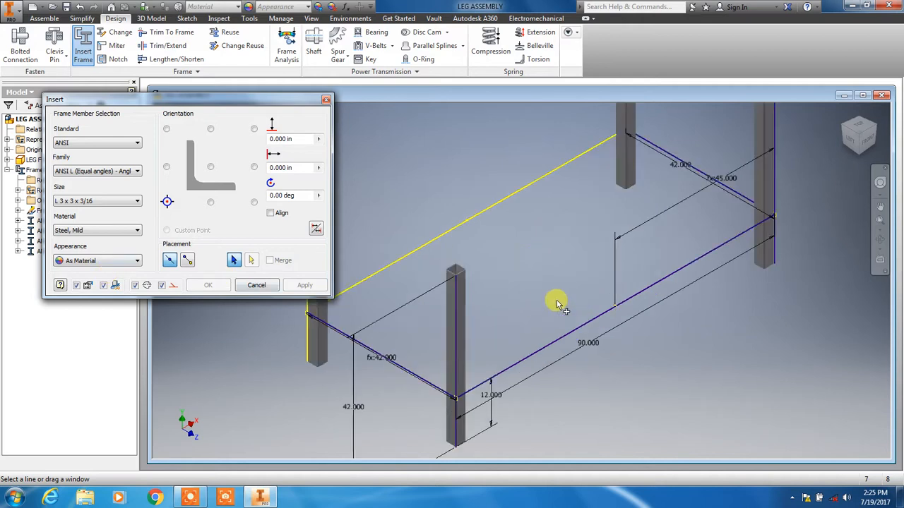
pyautogui.moveTo(579, 247); pyautogui.dragTo(656, 240, button='middle')
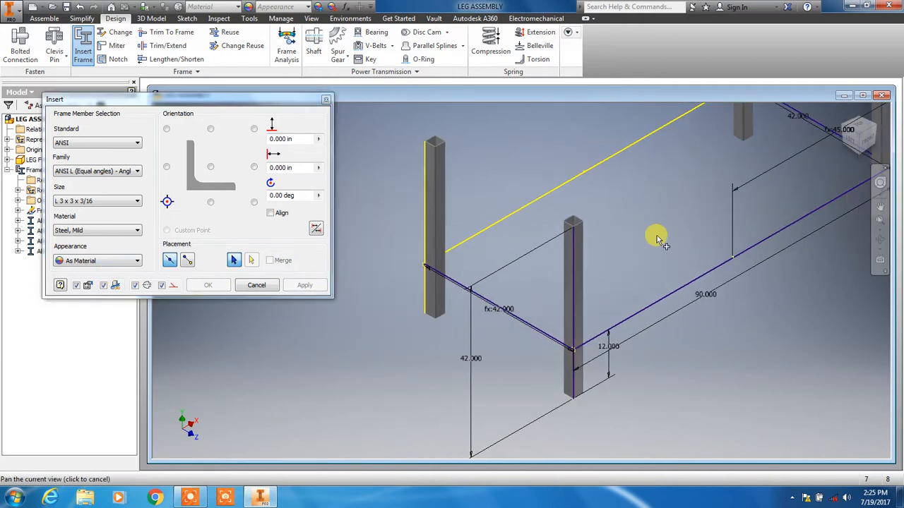
pyautogui.click(499, 226)
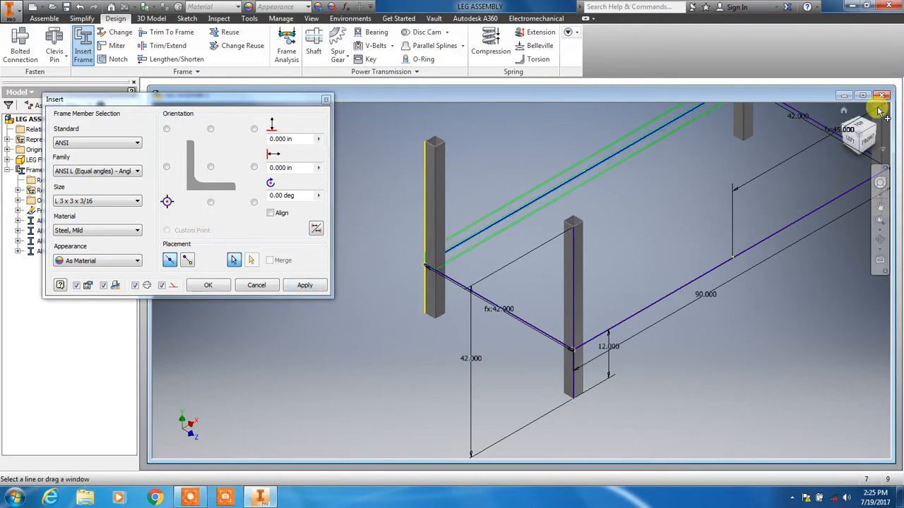
pyautogui.click(849, 129)
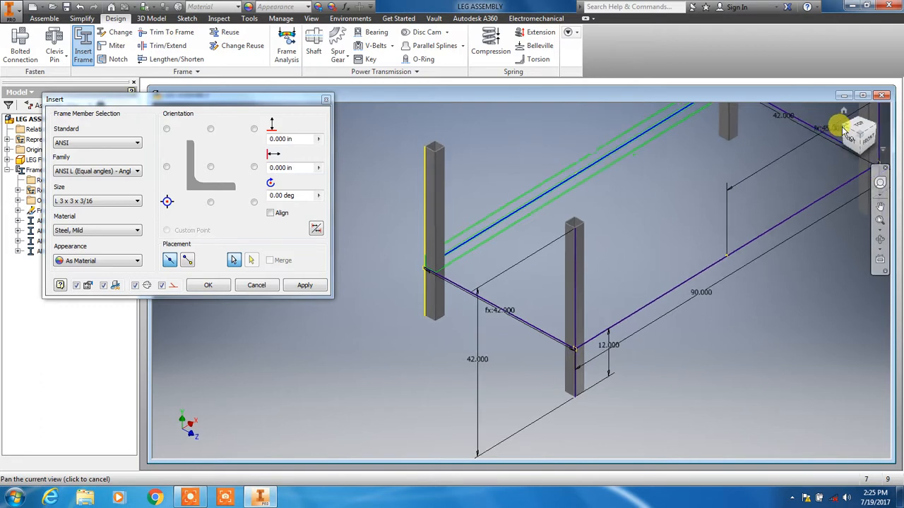
pyautogui.scroll(3, 519, 346)
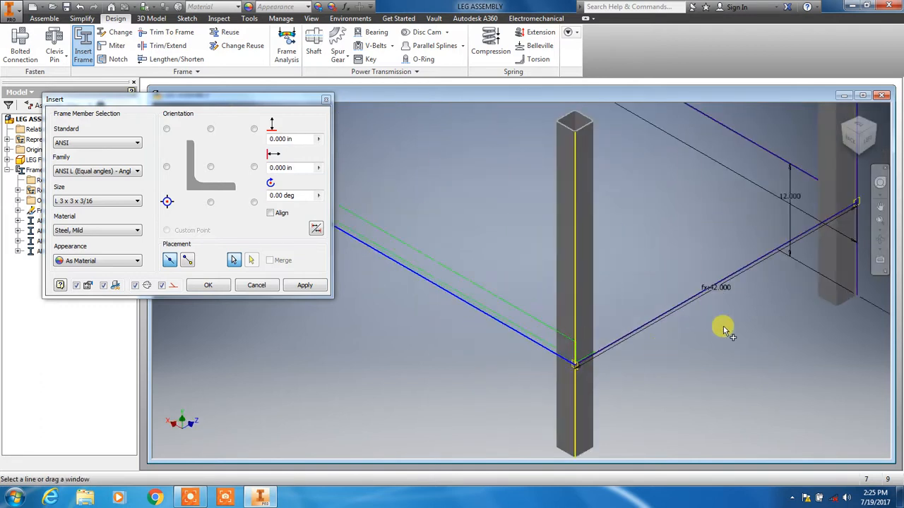
pyautogui.click(316, 228)
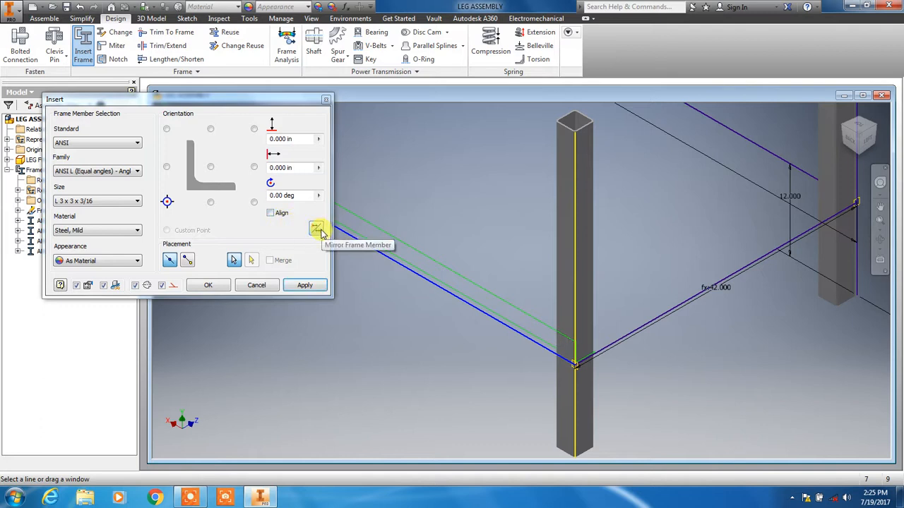
pyautogui.click(319, 231)
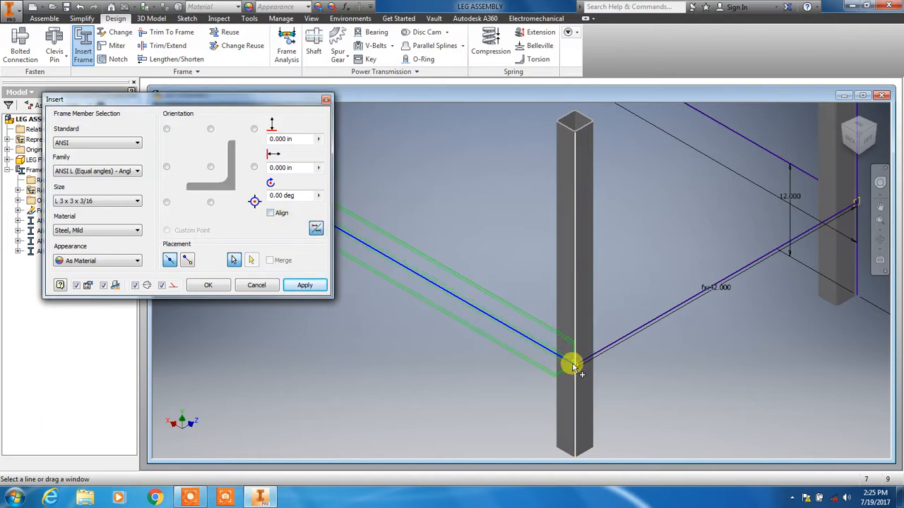
pyautogui.click(316, 229)
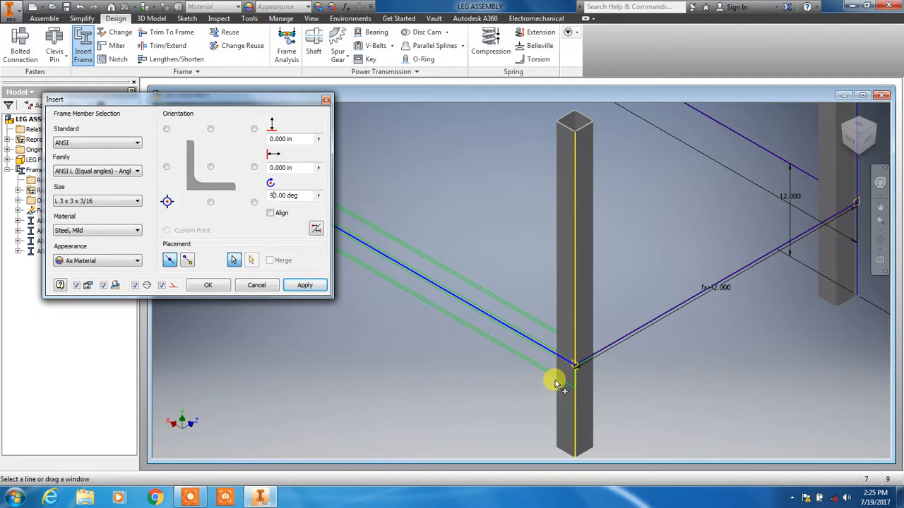
pyautogui.click(305, 286)
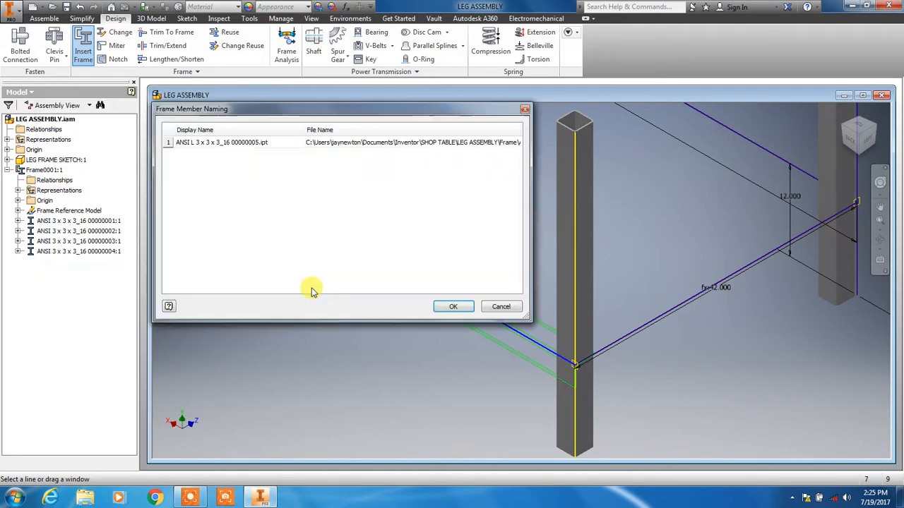
pyautogui.click(456, 307)
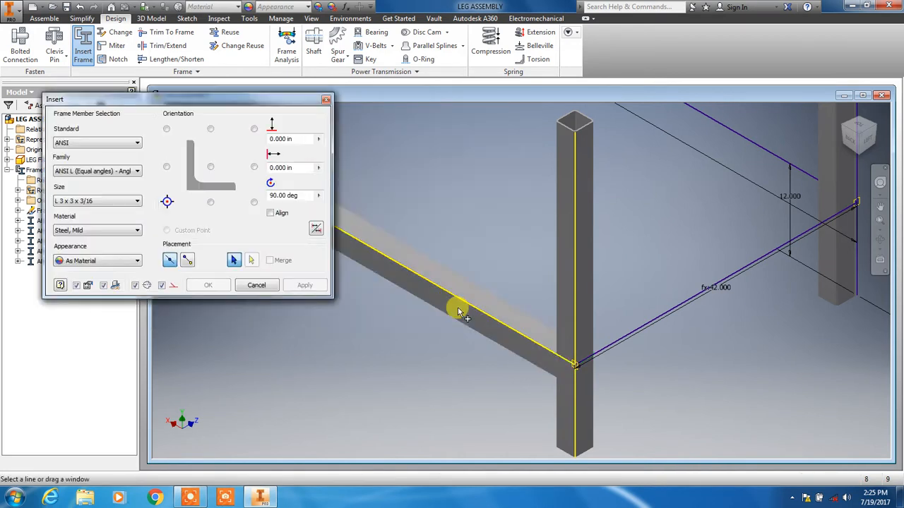
# Step: Insert a second angle rail on the 90.000 long side line, with the profile mirrored and rotated 90 deg, keeping the default member name
pyautogui.click(776, 157)
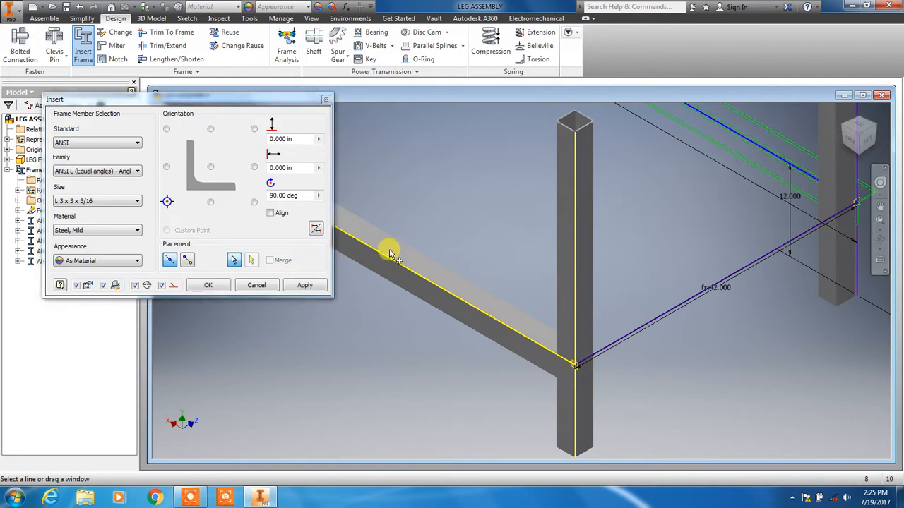
pyautogui.click(316, 228)
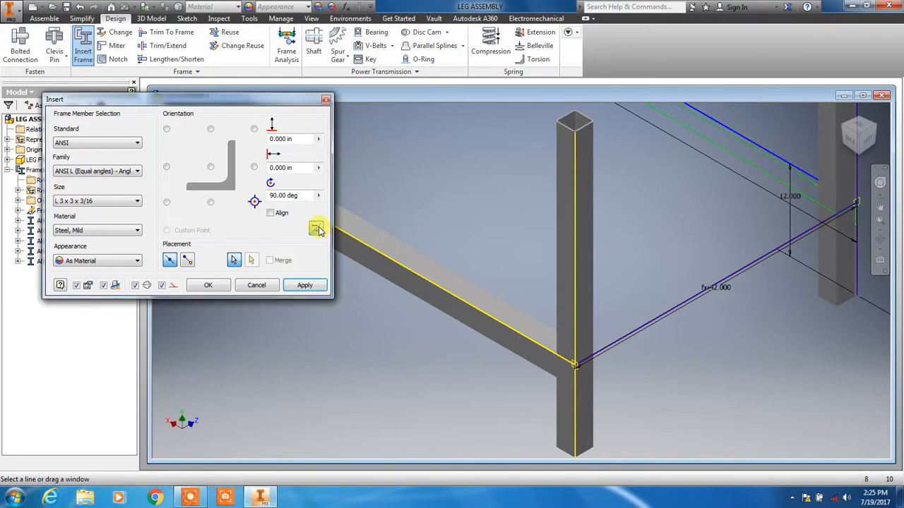
pyautogui.click(304, 290)
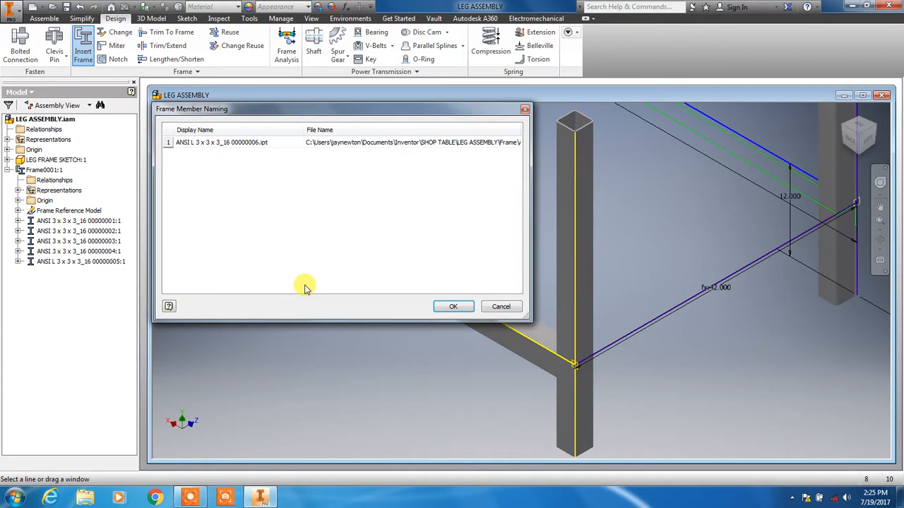
pyautogui.click(452, 307)
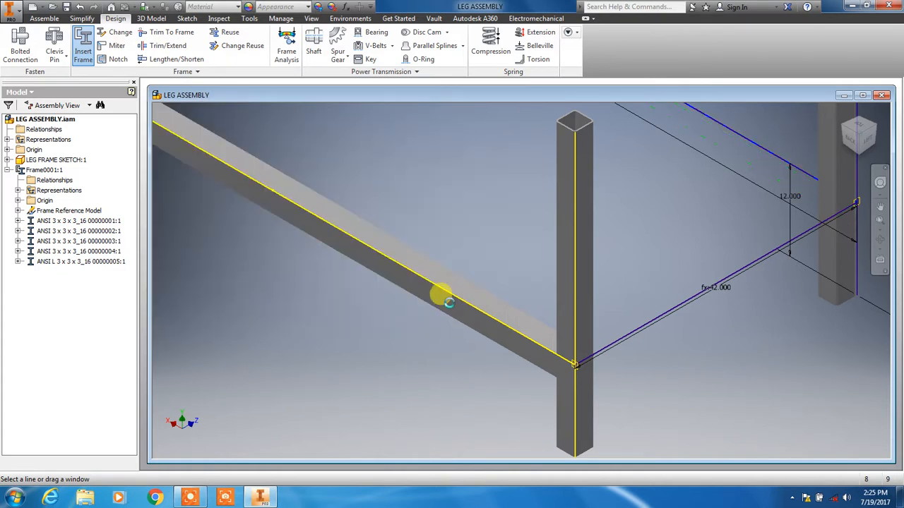
# Step: Insert a third angle rail on the fx:42.000 cross line with the mirrored profile at 90 deg, keeping the default name
pyautogui.click(698, 292)
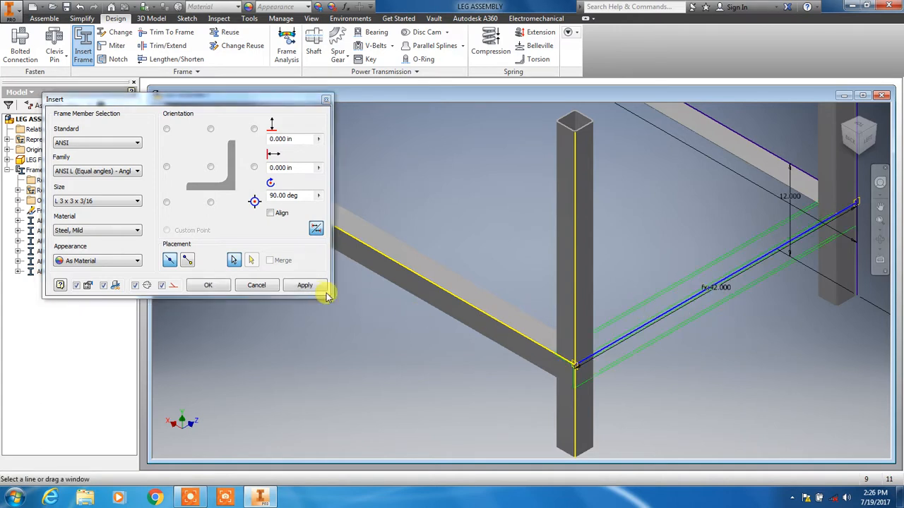
pyautogui.click(305, 285)
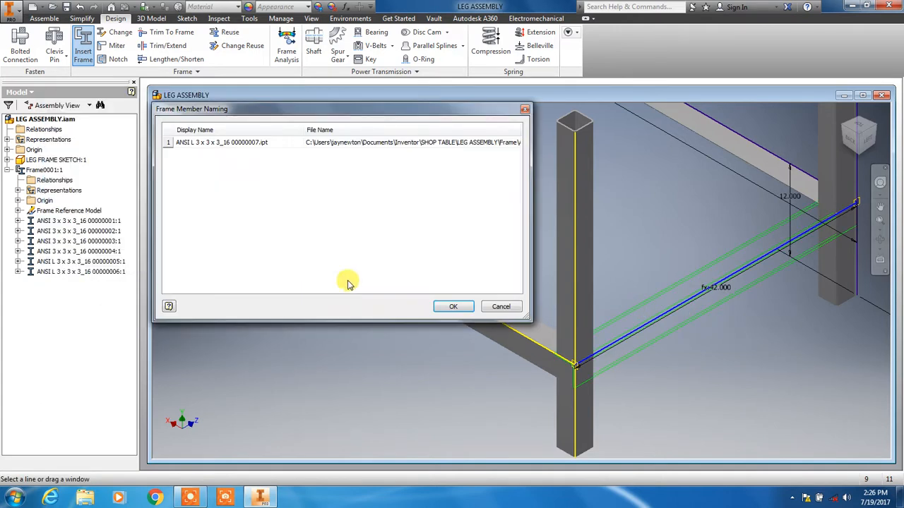
pyautogui.click(465, 309)
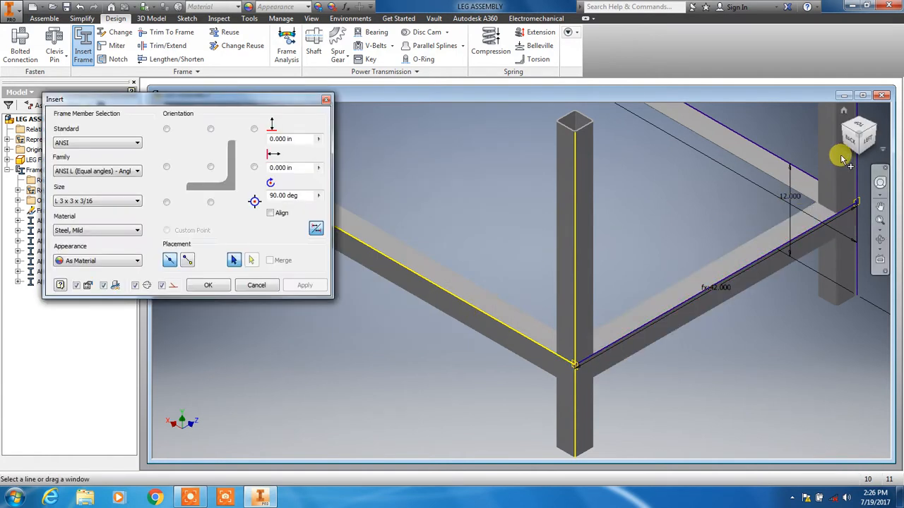
# Step: Insert the fourth angle rail on the 42.000 cross line with the profile unmirrored at 90 deg and the default name, and end the command
pyautogui.click(842, 129)
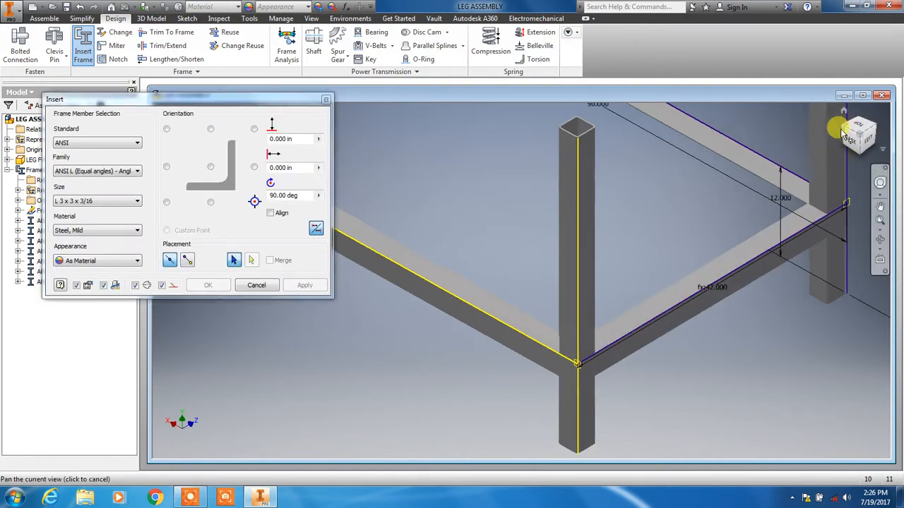
pyautogui.scroll(5, 409, 361)
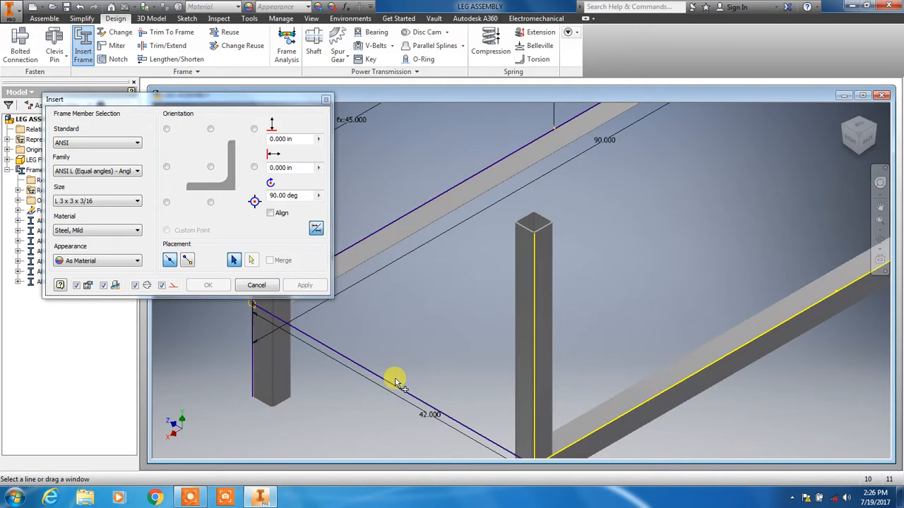
pyautogui.click(399, 390)
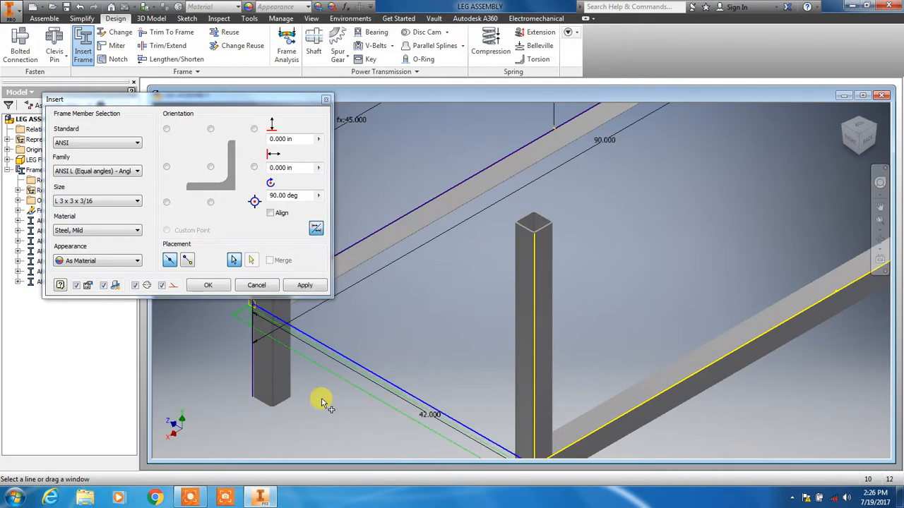
pyautogui.click(317, 229)
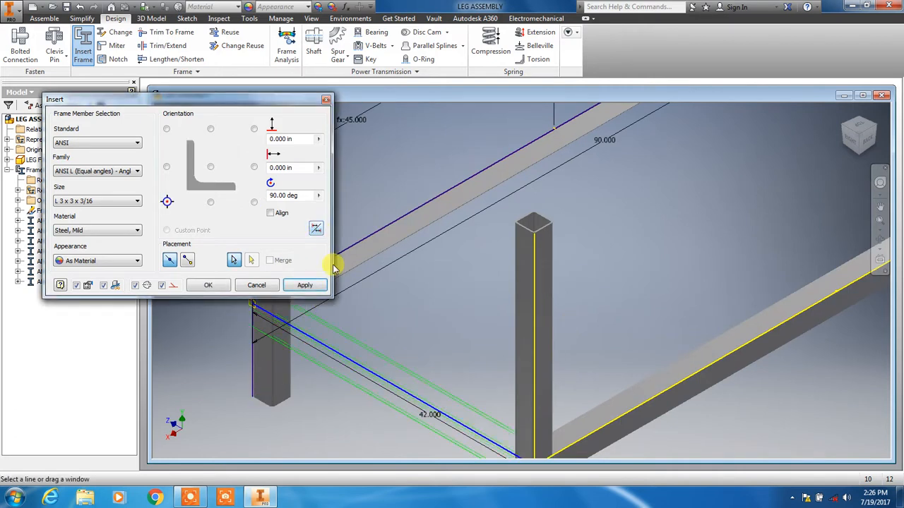
pyautogui.moveTo(533, 318); pyautogui.dragTo(593, 240)
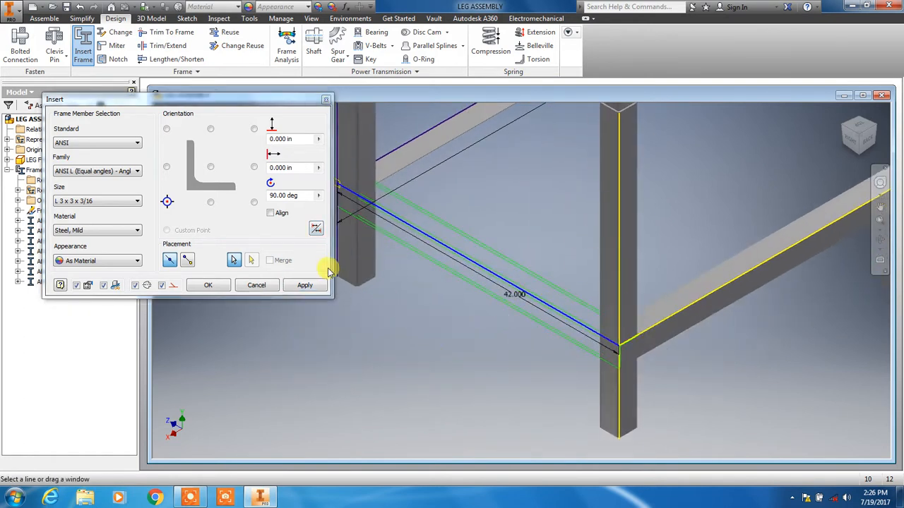
pyautogui.click(308, 290)
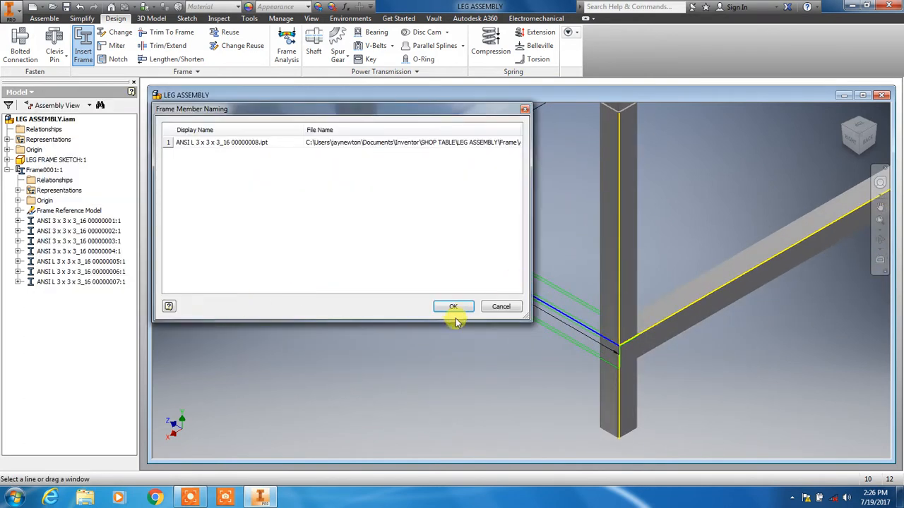
pyautogui.click(454, 306)
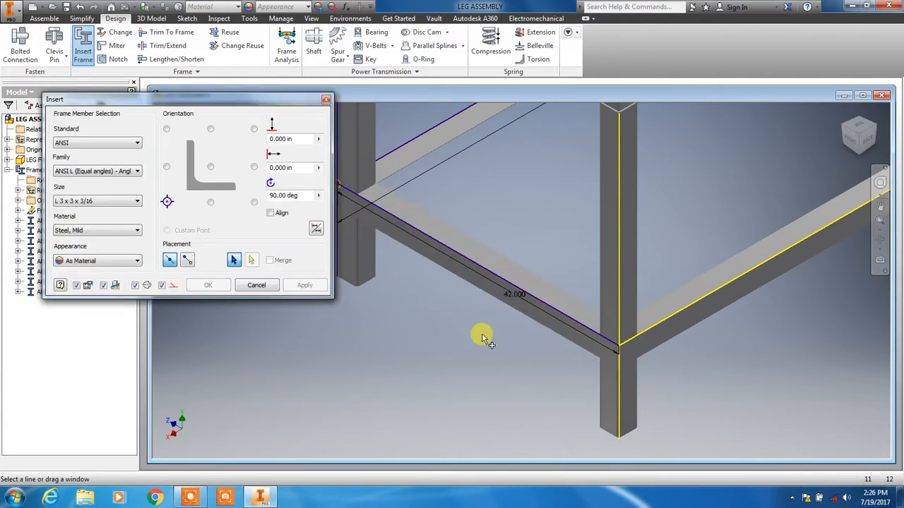
pyautogui.click(257, 285)
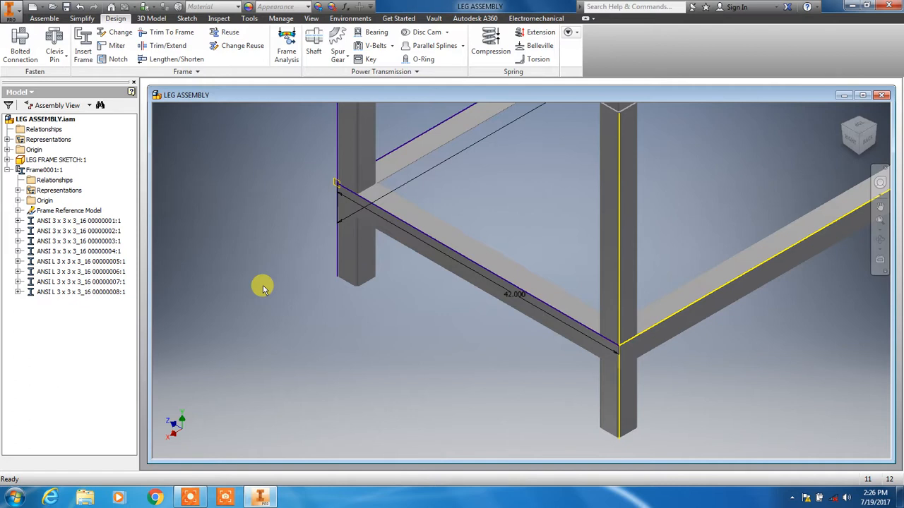
pyautogui.doubleClick(39, 294)
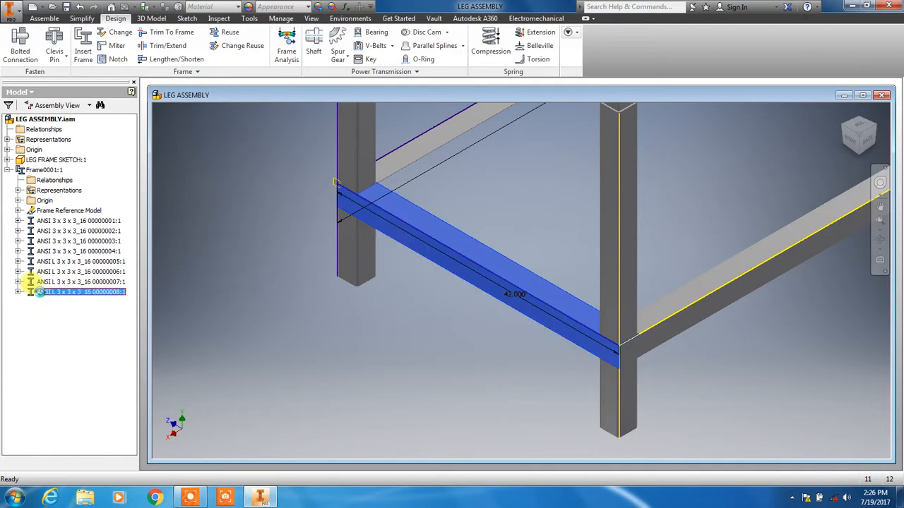
pyautogui.rightClick(40, 297)
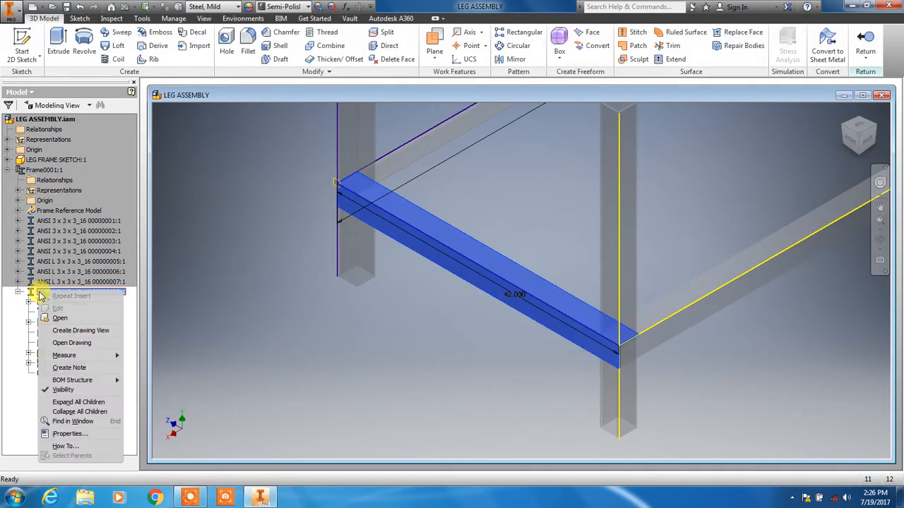
pyautogui.click(869, 38)
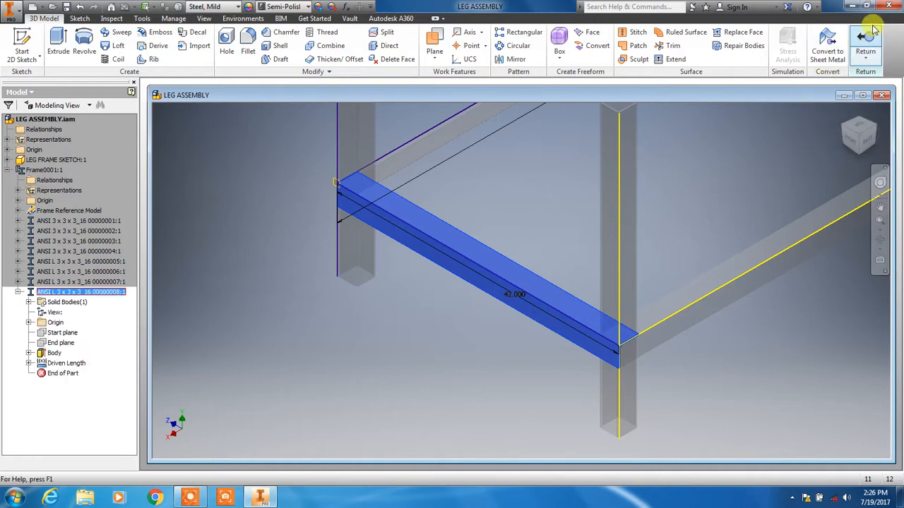
pyautogui.click(868, 41)
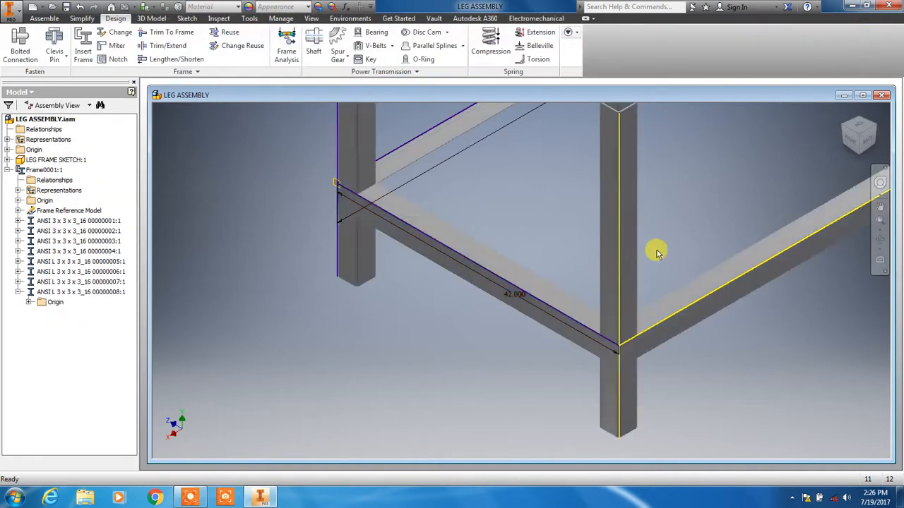
pyautogui.click(78, 291)
pyautogui.rightClick(86, 292)
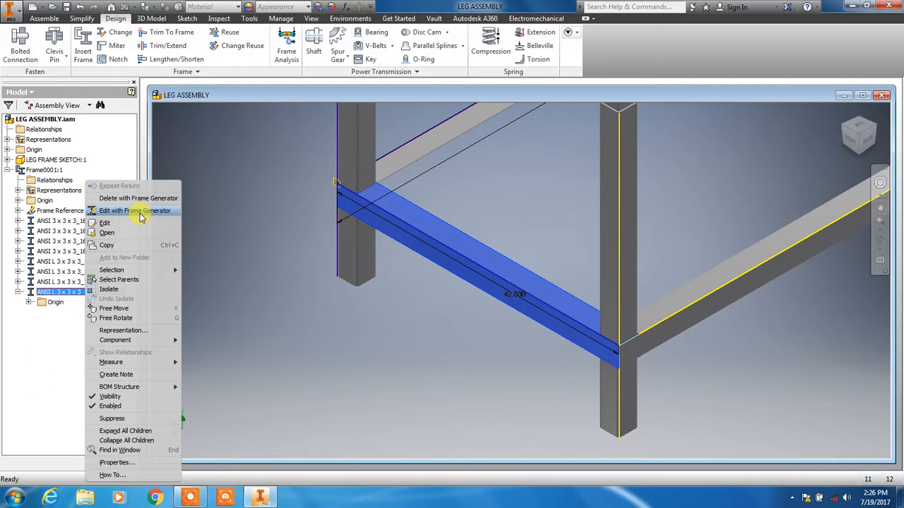
pyautogui.press('Escape')
# Step: Save LEG ASSEMBLY.iam together with all of its dependent frame and member files
pyautogui.scroll(5, 512, 345)
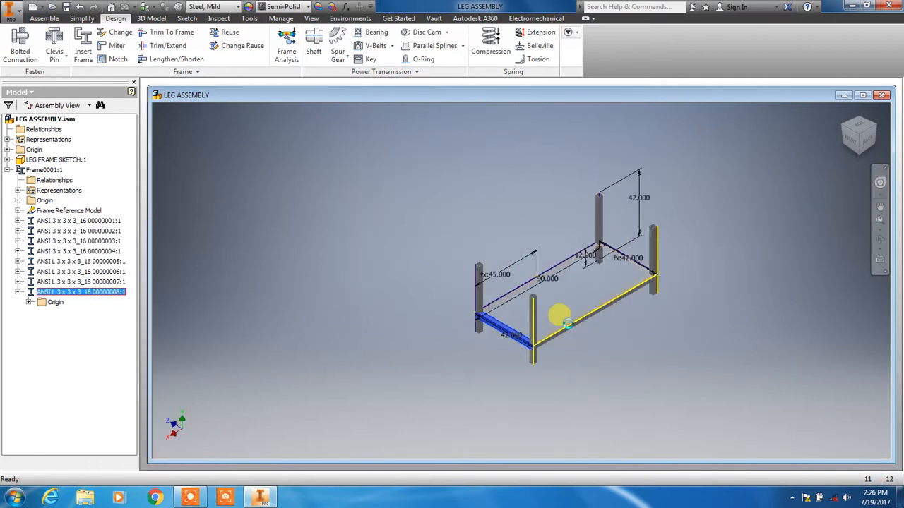
pyautogui.scroll(-2, 666, 275)
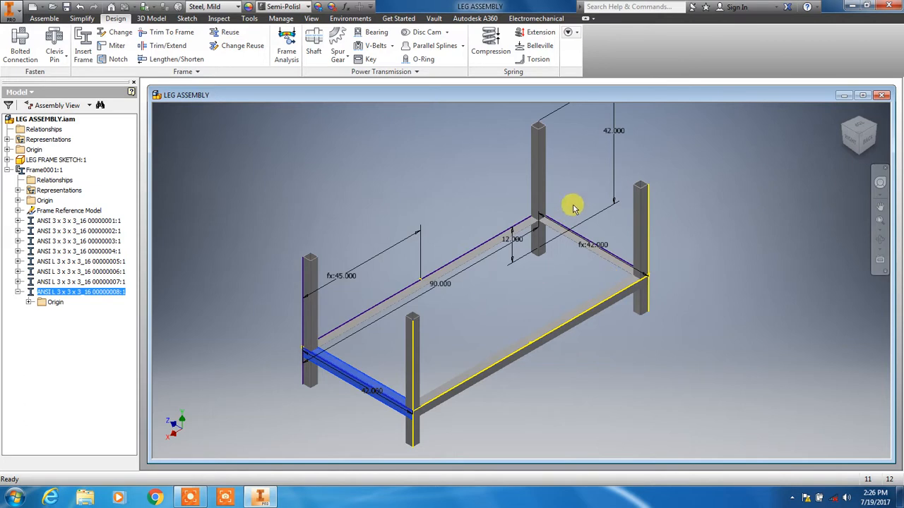
pyautogui.scroll(-2, 571, 202)
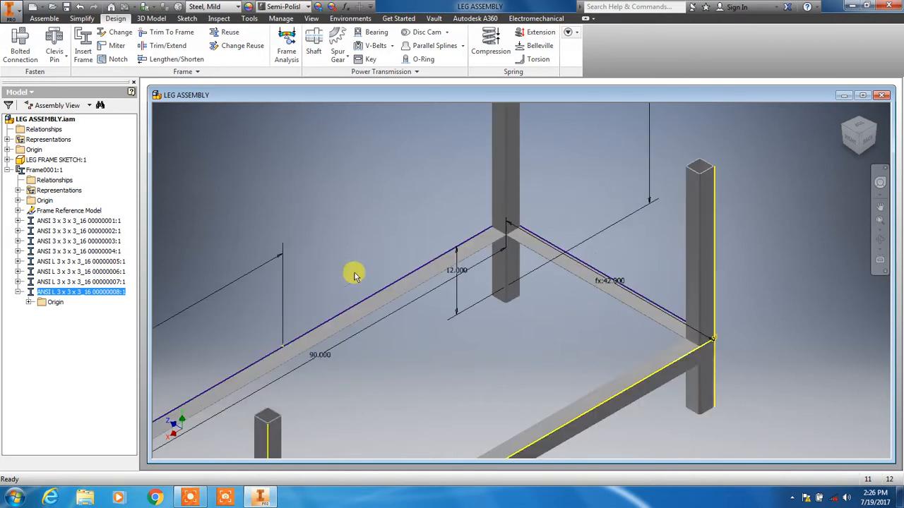
pyautogui.click(67, 9)
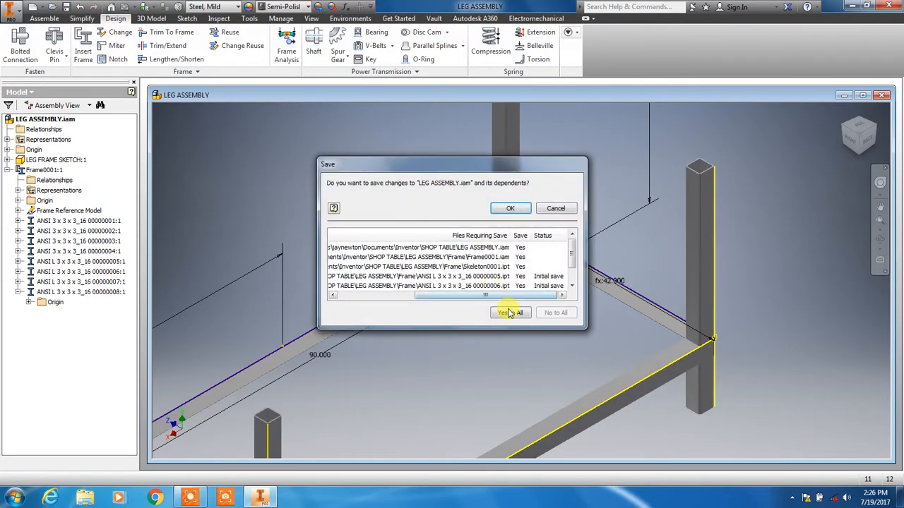
pyautogui.click(503, 315)
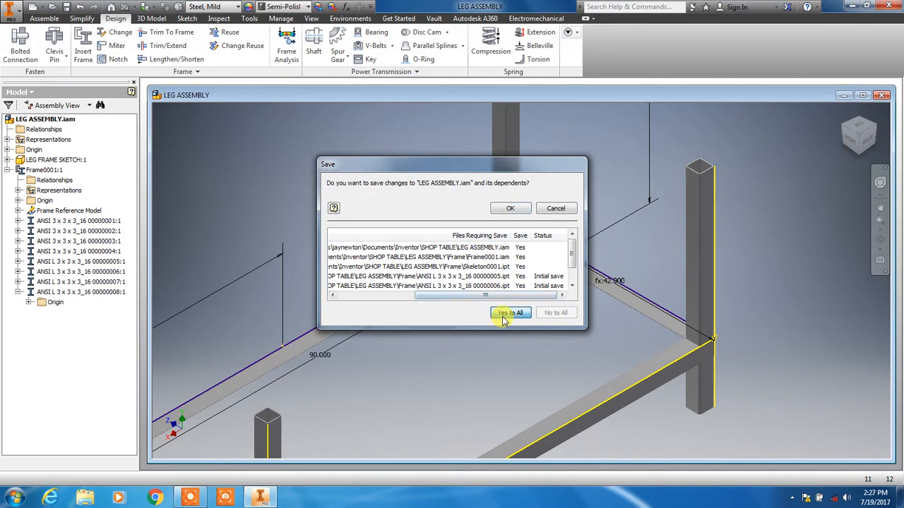
pyautogui.click(512, 209)
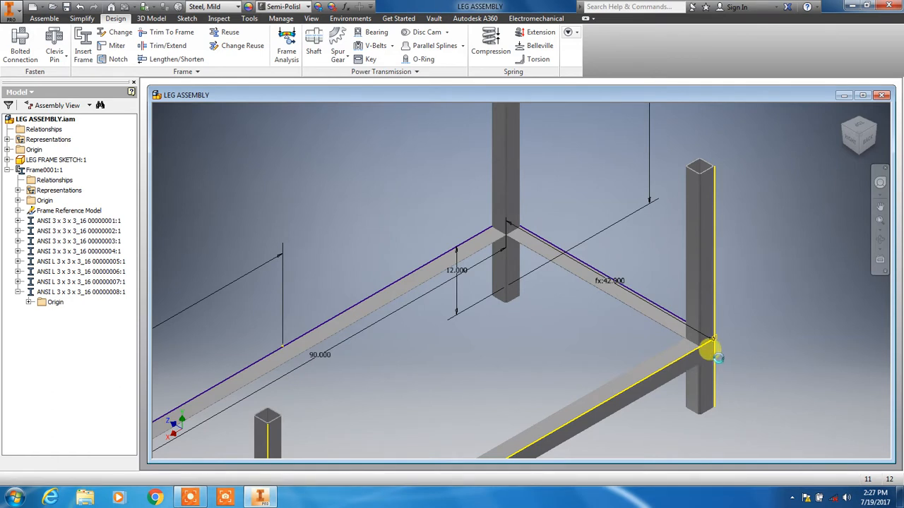
# Step: Trim the long angle rail opposite the 90.000 side to the inner face of the leg at its fx:42.000 end, using Trim/Extend
pyautogui.scroll(5, 721, 358)
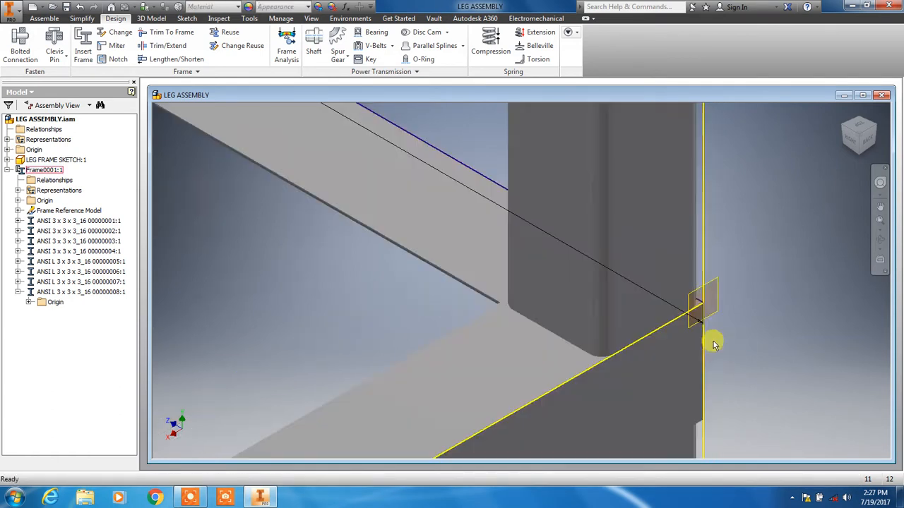
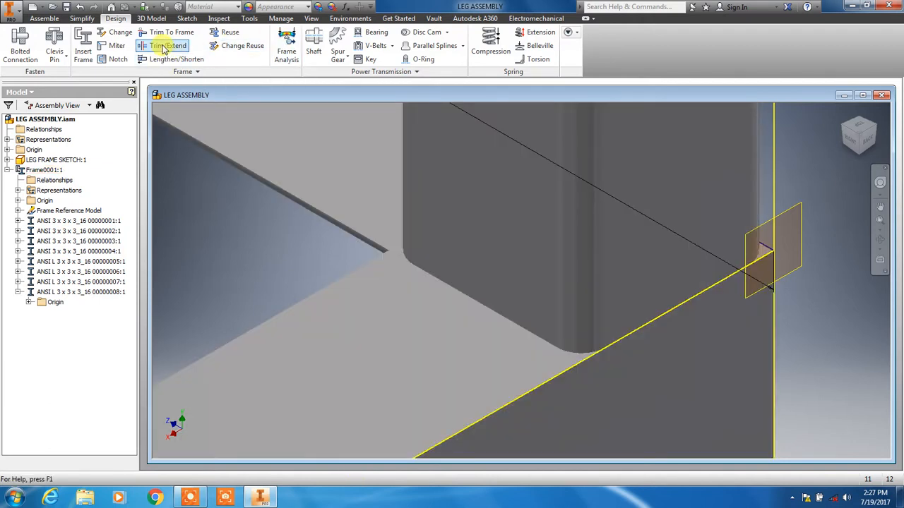
pyautogui.click(162, 46)
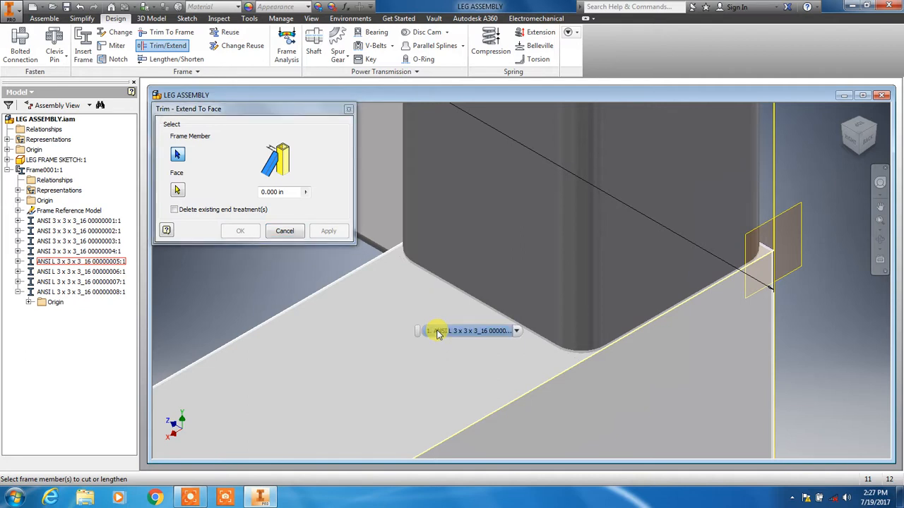
pyautogui.click(436, 329)
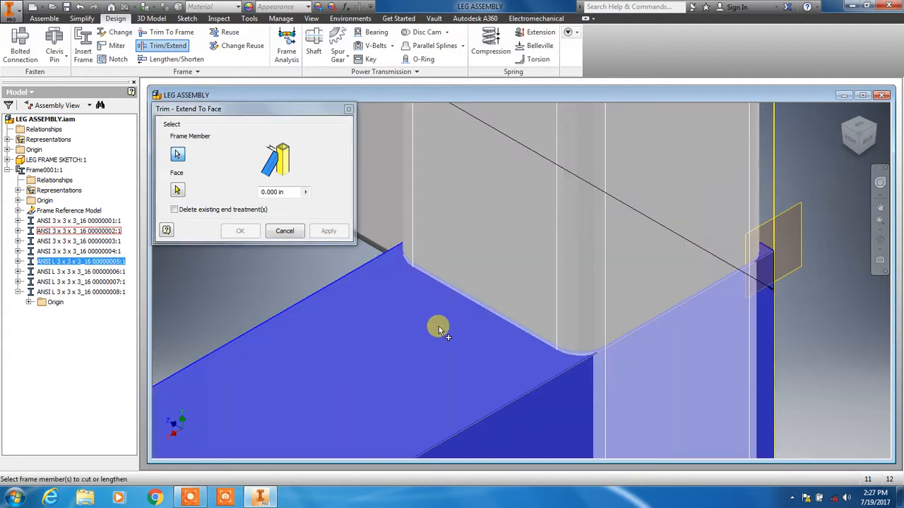
pyautogui.click(178, 190)
pyautogui.click(496, 221)
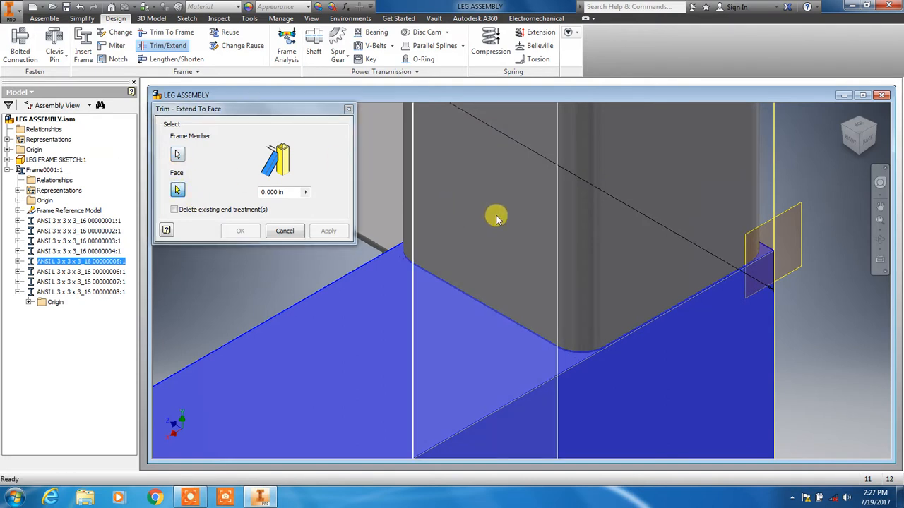
pyautogui.click(321, 233)
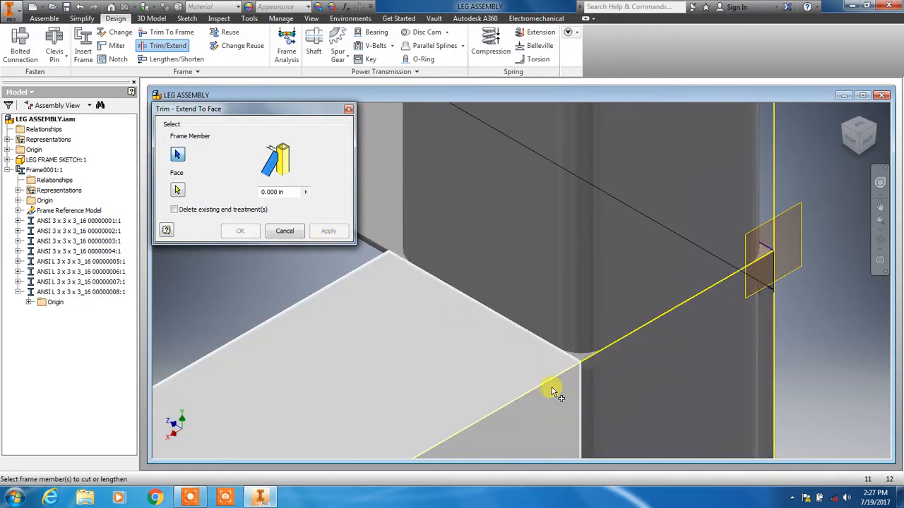
pyautogui.click(592, 362)
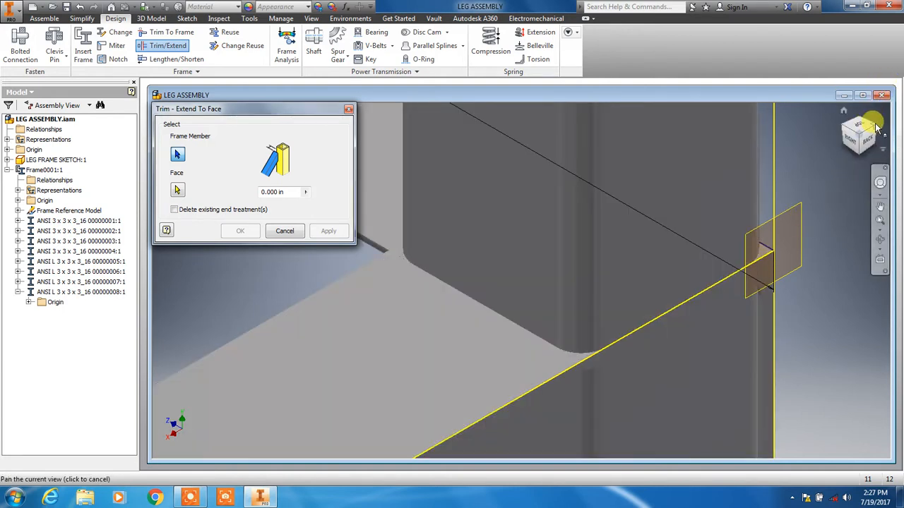
# Step: Trim the 90.000 side's long angle rail to the inner face of the leg at its fx:42.000 end
pyautogui.click(847, 133)
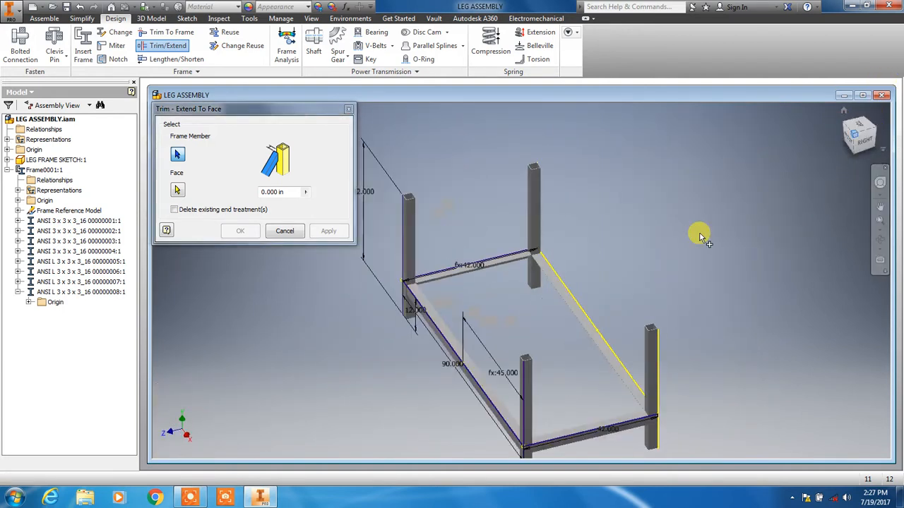
pyautogui.scroll(5, 445, 286)
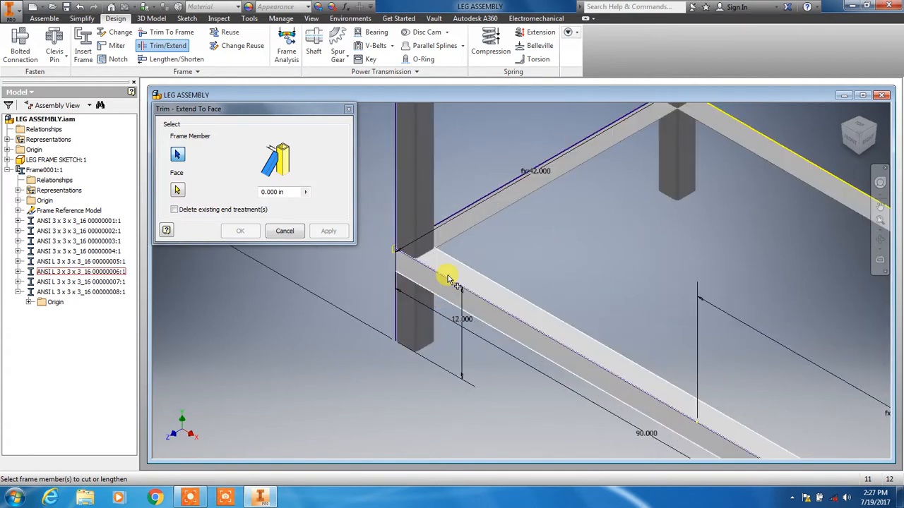
pyautogui.click(448, 280)
pyautogui.click(177, 192)
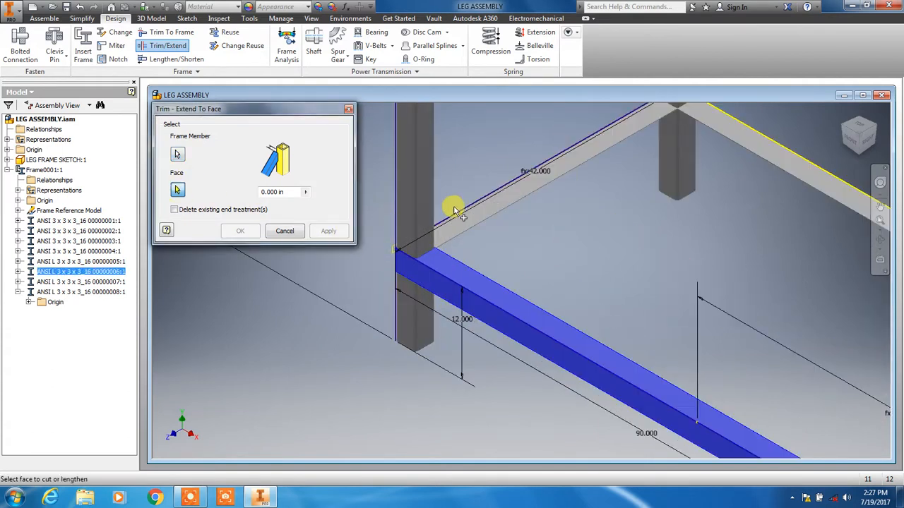
pyautogui.scroll(4, 453, 206)
pyautogui.click(343, 265)
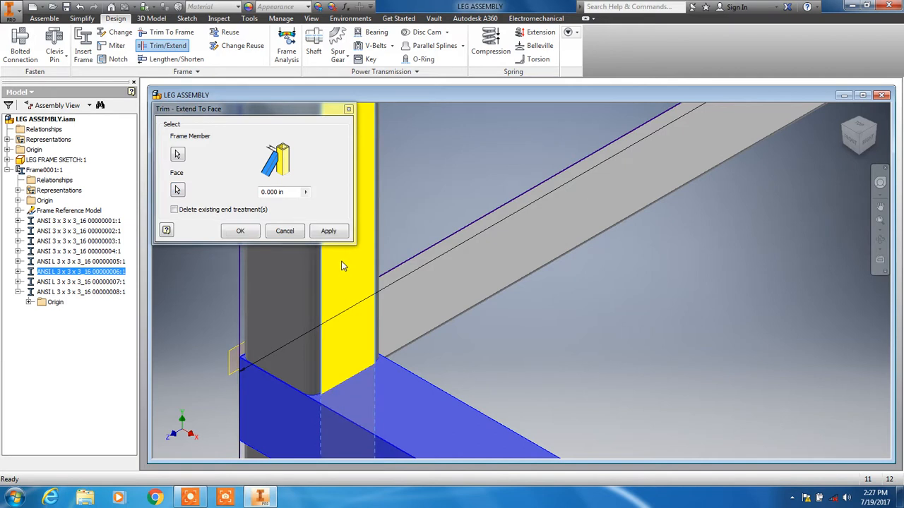
pyautogui.click(329, 233)
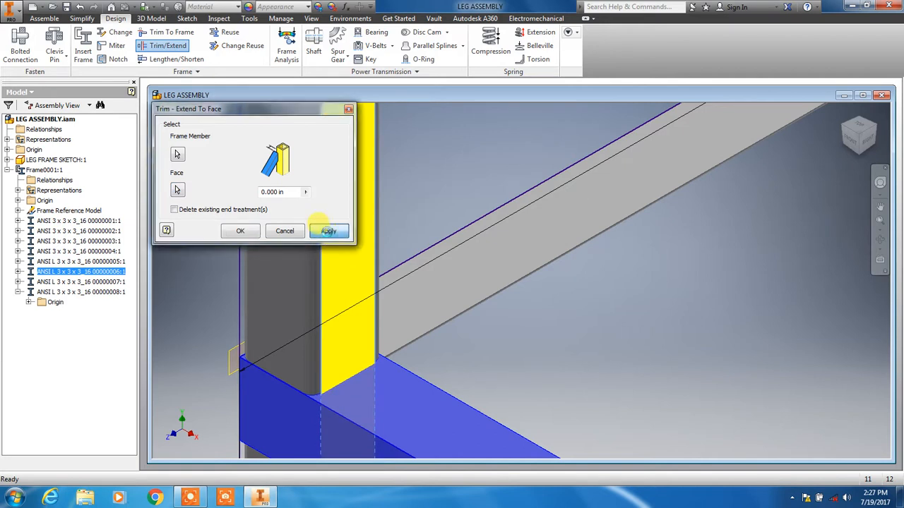
# Step: Trim the fx:42.000 cross rail to the inner face of the leg on the side opposite the 90.000 dimension
pyautogui.scroll(-5, 666, 236)
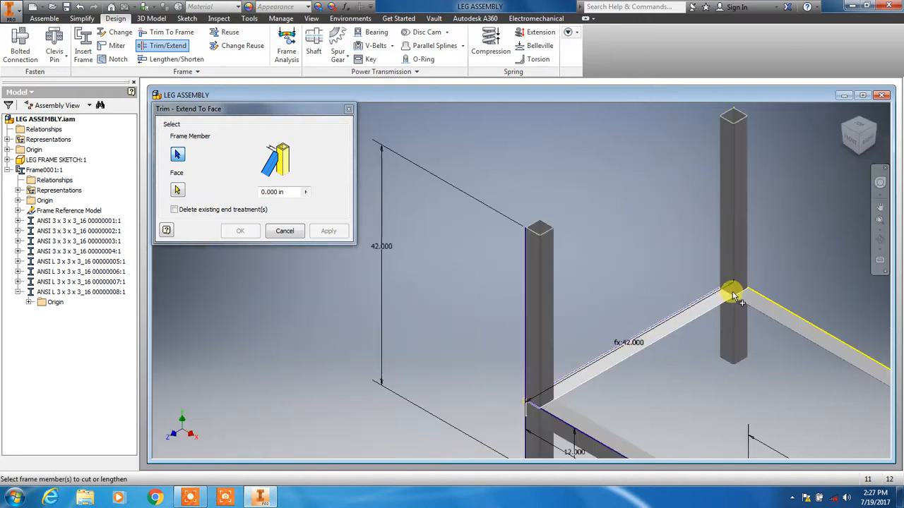
pyautogui.scroll(2, 734, 297)
pyautogui.scroll(2, 685, 286)
pyautogui.click(605, 428)
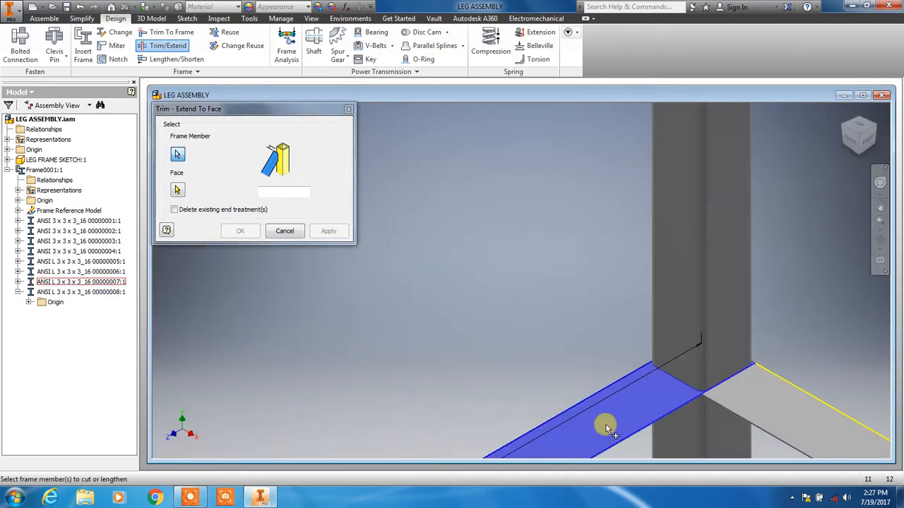
pyautogui.click(177, 191)
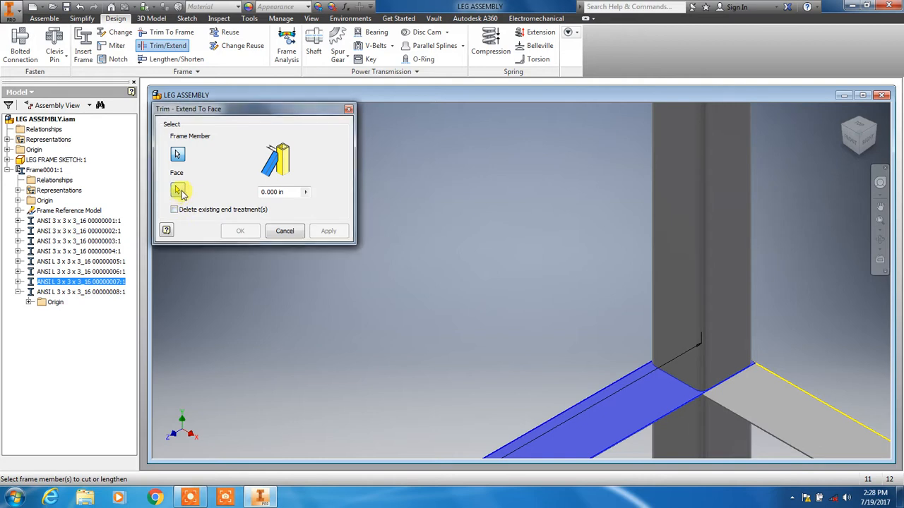
pyautogui.click(670, 274)
pyautogui.click(329, 231)
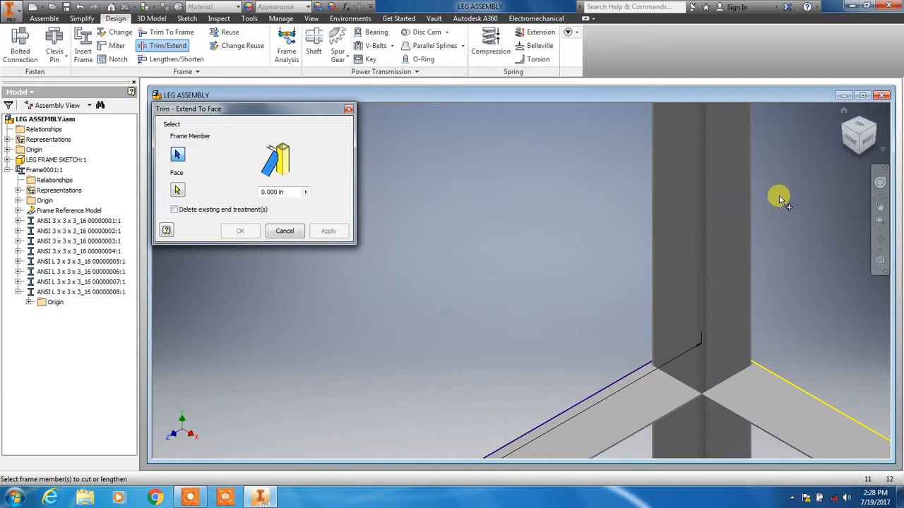
# Step: Trim the other end of the fx:42.000 cross rail to the inner face of the leg on the 90.000 side
pyautogui.scroll(-5, 766, 298)
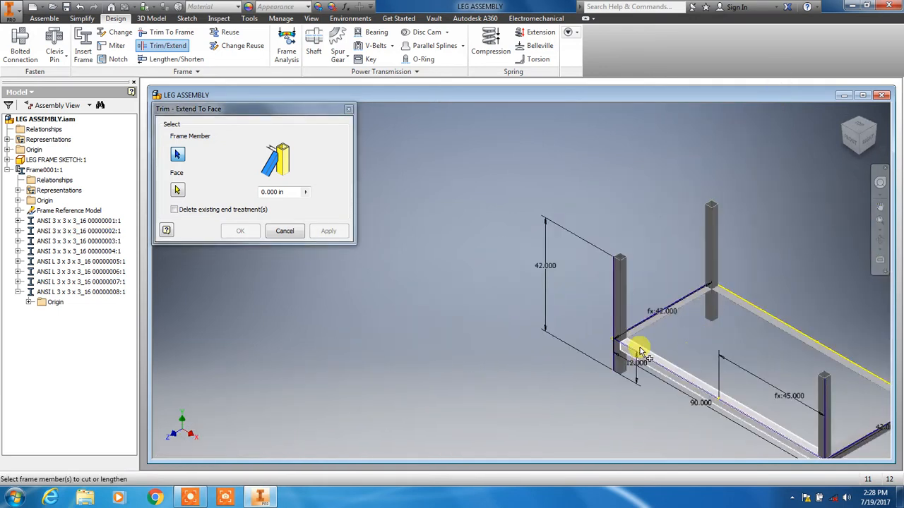
pyautogui.scroll(5, 641, 351)
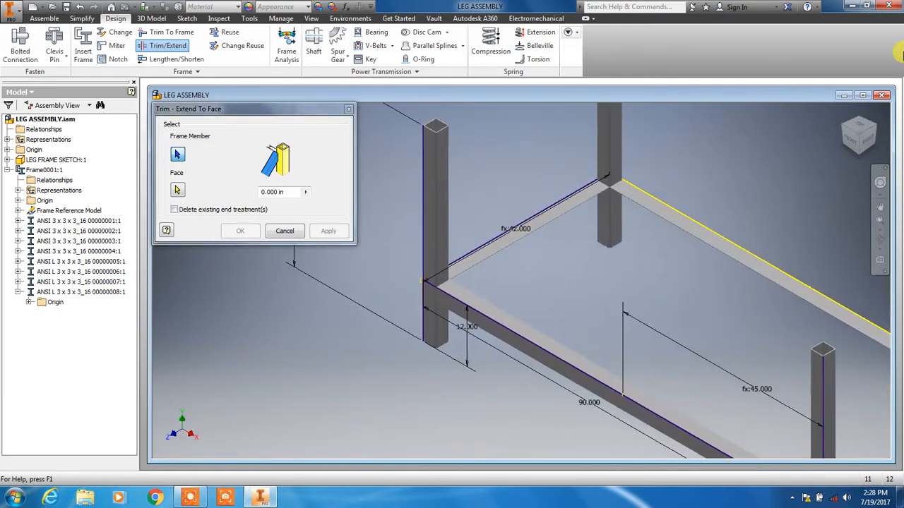
pyautogui.click(876, 131)
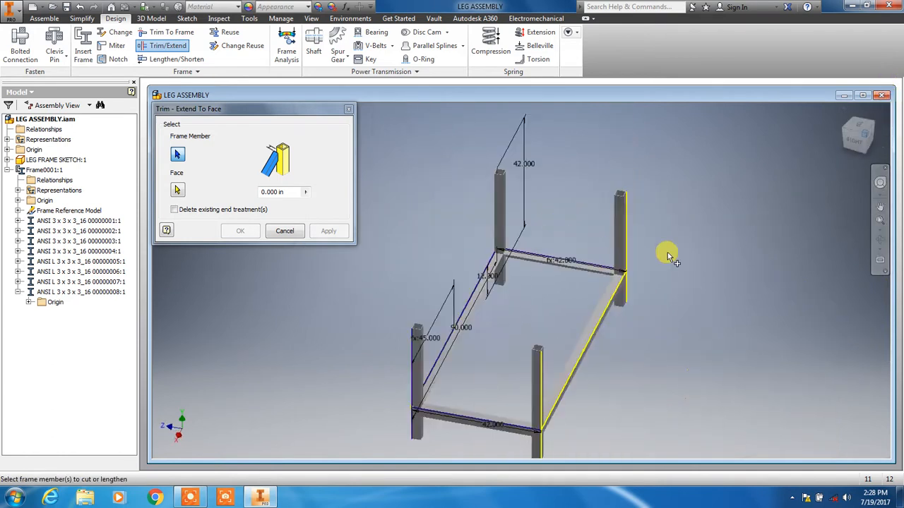
pyautogui.scroll(3, 553, 240)
pyautogui.click(553, 238)
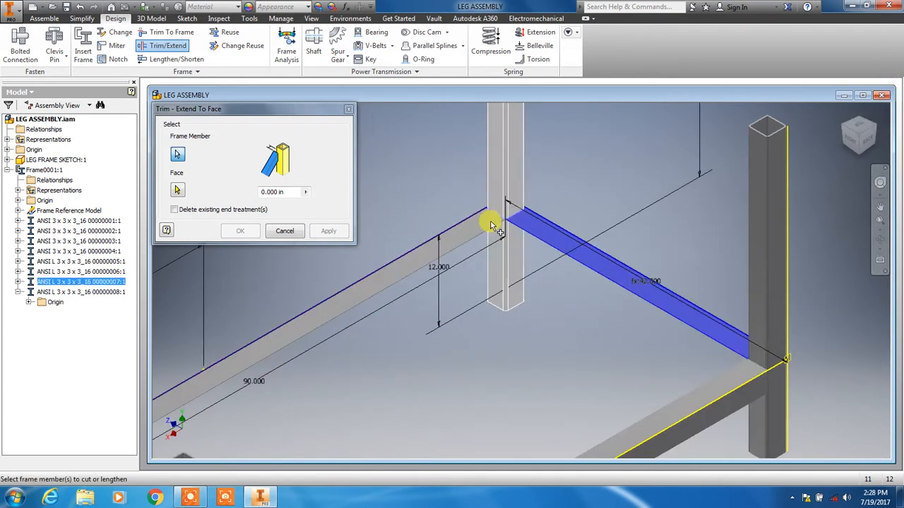
pyautogui.click(177, 191)
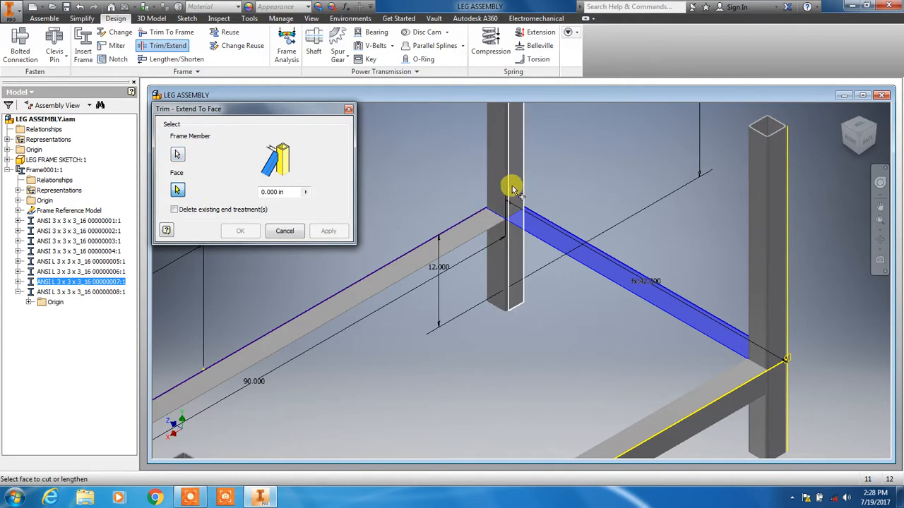
pyautogui.click(513, 189)
pyautogui.click(329, 232)
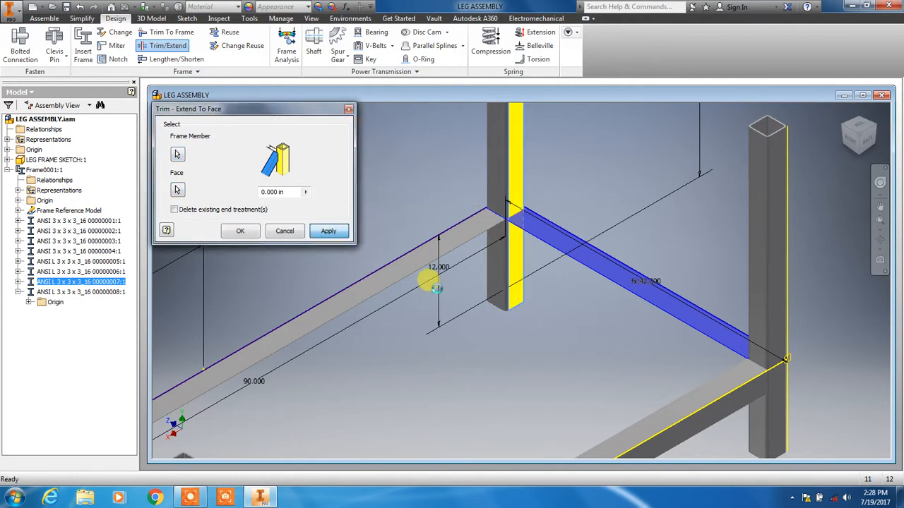
# Step: Trim the 42.000 cross rail at the opposite frame end to the inner face of its leg on the 90.000 side
pyautogui.moveTo(577, 284); pyautogui.dragTo(897, 121, button='middle')
pyautogui.click(378, 377)
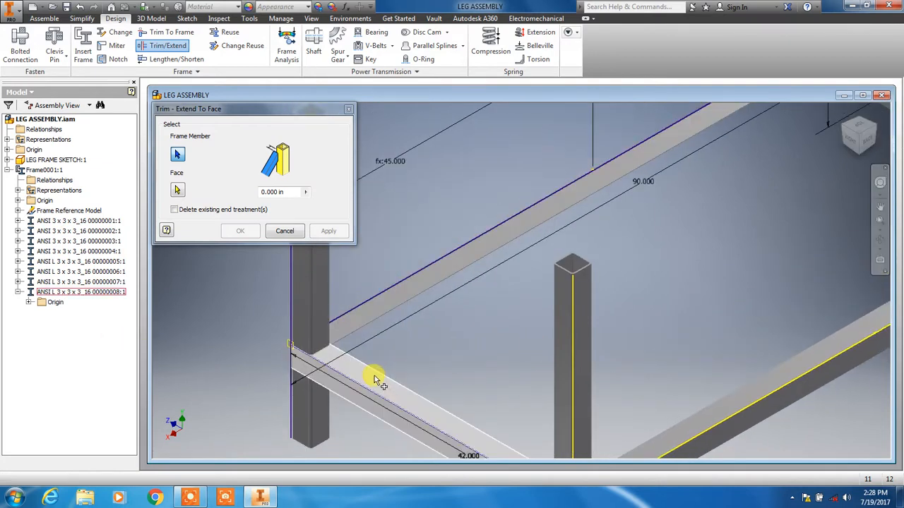
pyautogui.click(177, 189)
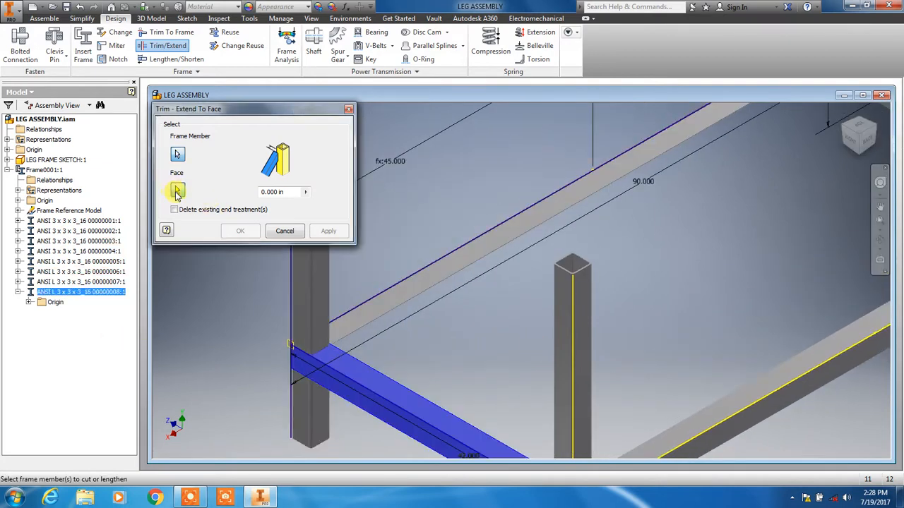
pyautogui.click(321, 317)
pyautogui.click(329, 231)
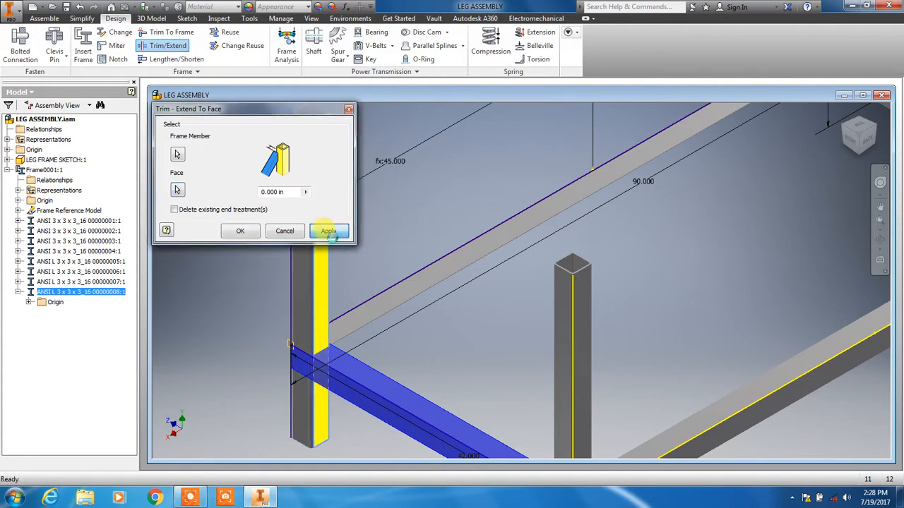
# Step: Trim the remaining end of the 42.000 cross rail to the inner face of the leg opposite the 90.000 side
pyautogui.moveTo(493, 330); pyautogui.dragTo(520, 153, button='middle')
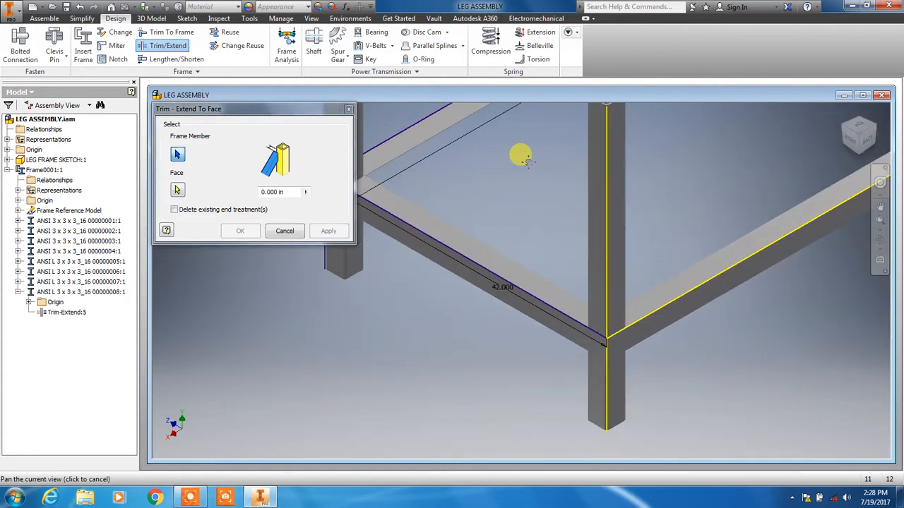
pyautogui.click(843, 128)
pyautogui.scroll(5, 706, 357)
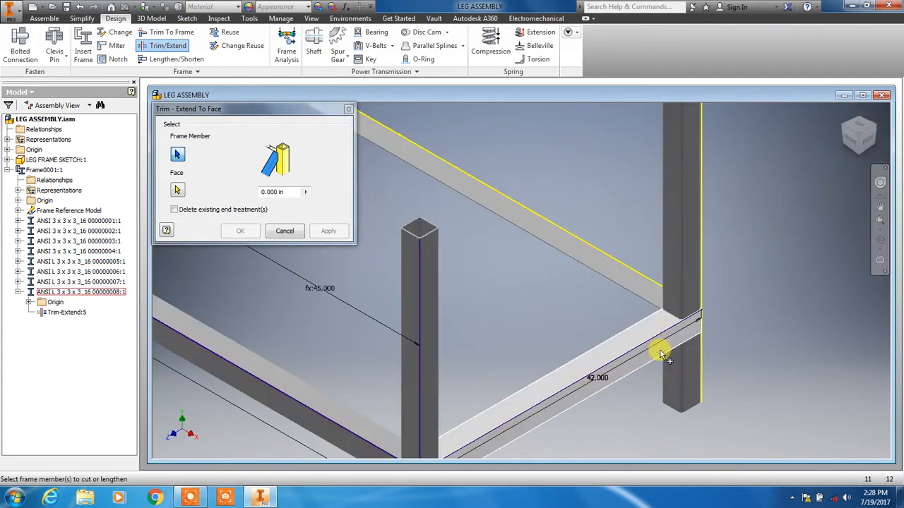
pyautogui.click(664, 343)
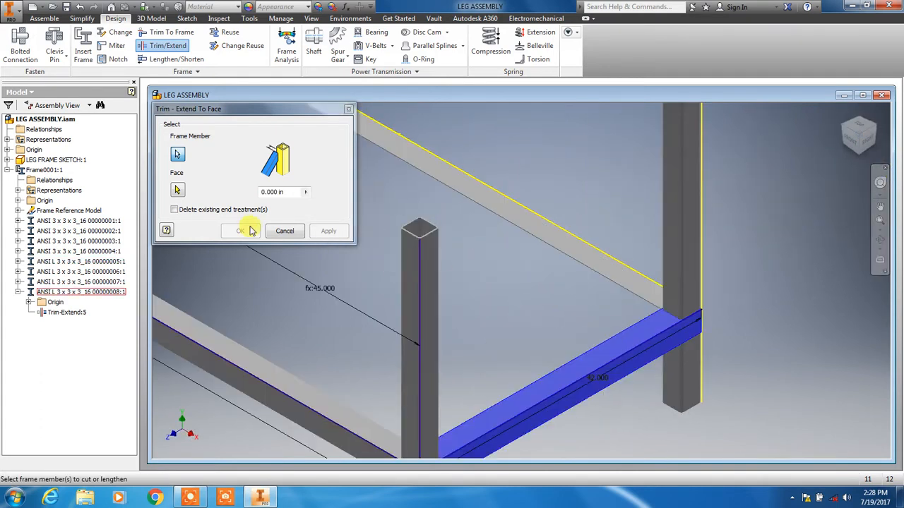
pyautogui.click(178, 190)
pyautogui.click(670, 290)
pyautogui.click(329, 231)
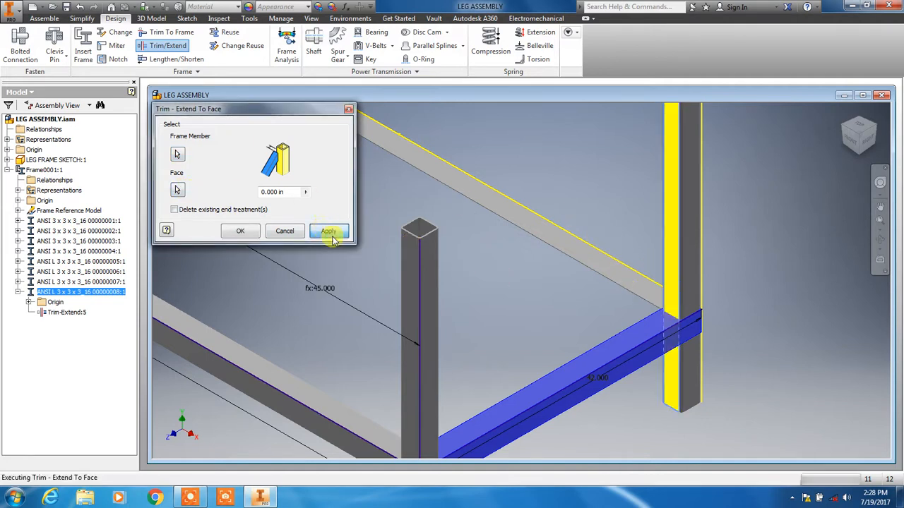
# Step: Trim the long rail along the 90.000 dimension to the inner face of its leg at the 42.000 cross rail end
pyautogui.click(841, 132)
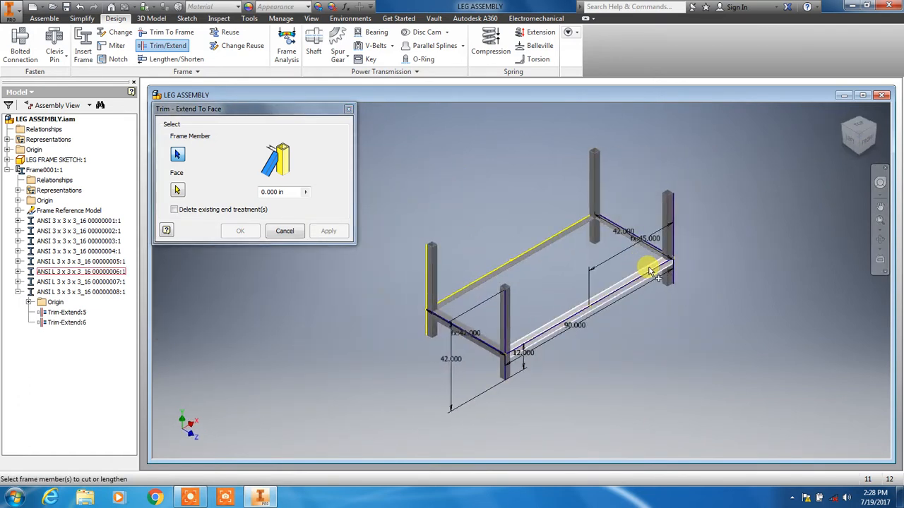
pyautogui.click(651, 272)
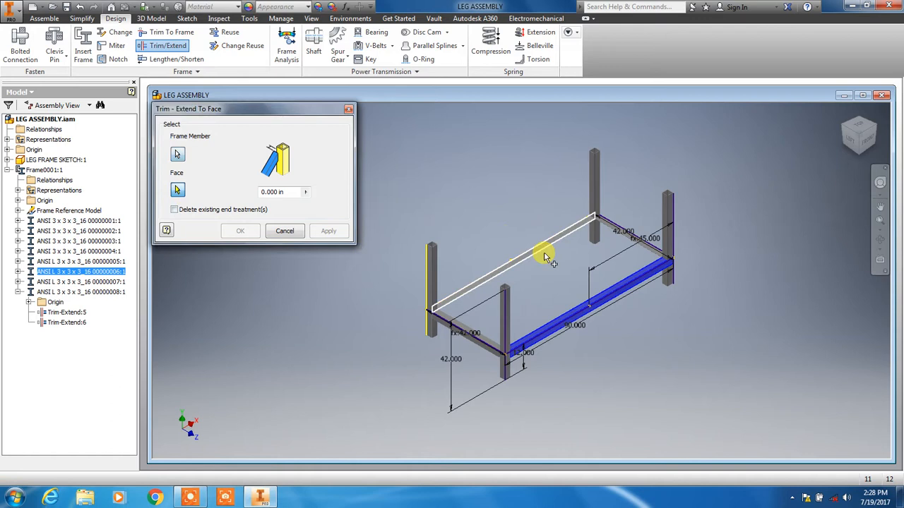
pyautogui.scroll(5, 545, 258)
pyautogui.scroll(-2, 812, 305)
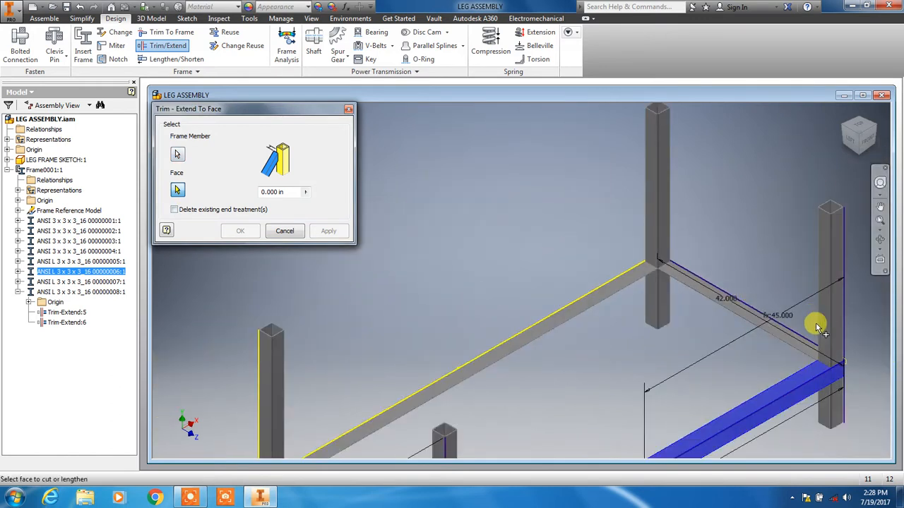
pyautogui.scroll(2, 819, 328)
pyautogui.click(825, 333)
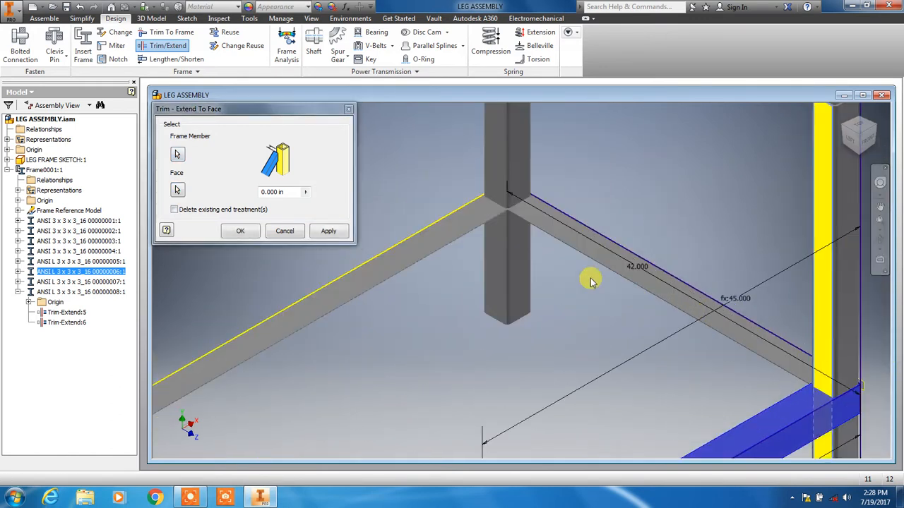
pyautogui.click(329, 233)
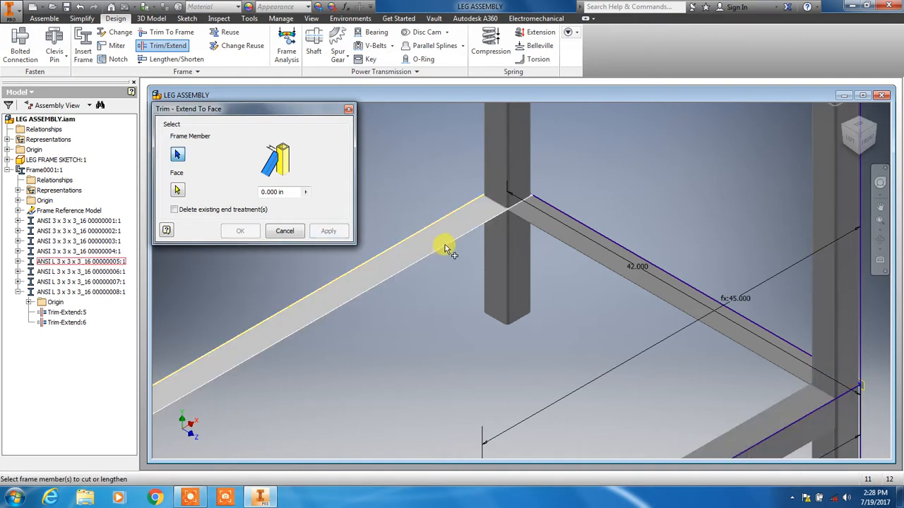
# Step: Trim the opposite long rail to the inner face of its leg at the 42.000 cross rail end and finish trimming
pyautogui.click(445, 244)
pyautogui.click(177, 190)
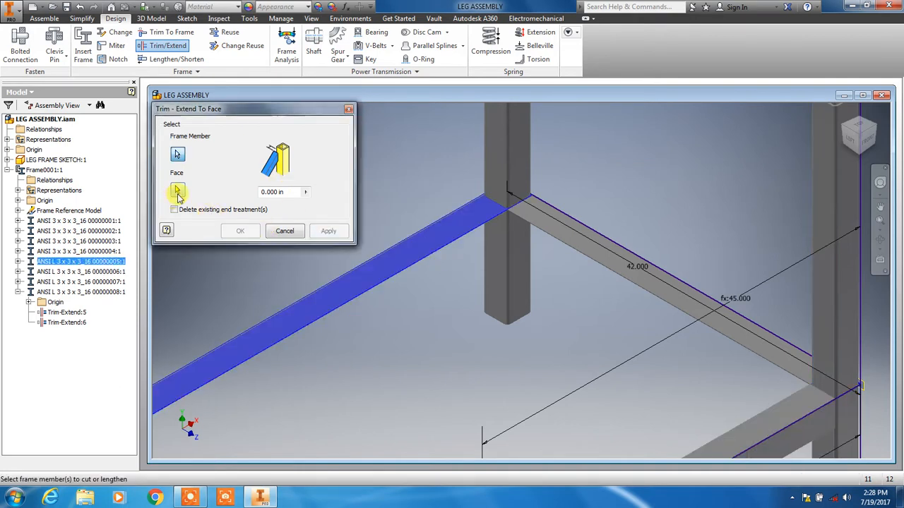
pyautogui.click(499, 171)
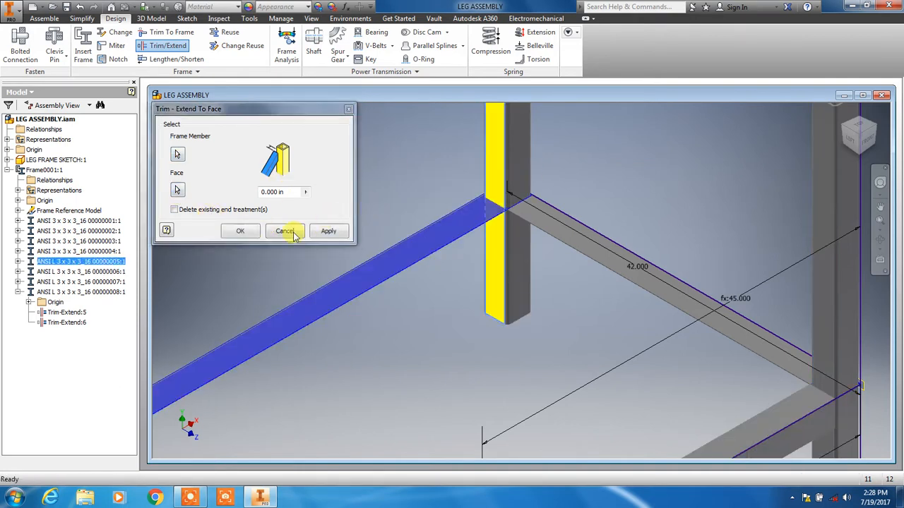
pyautogui.click(329, 232)
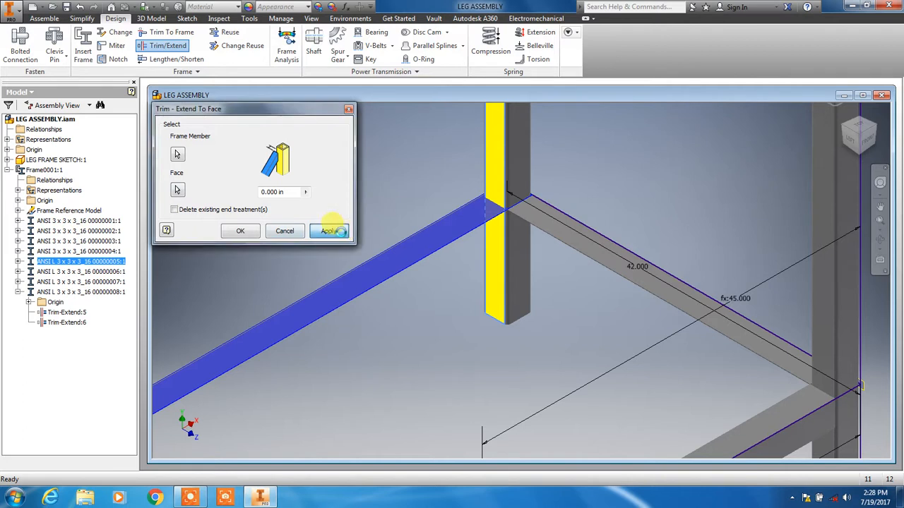
pyautogui.click(284, 231)
pyautogui.scroll(-5, 623, 293)
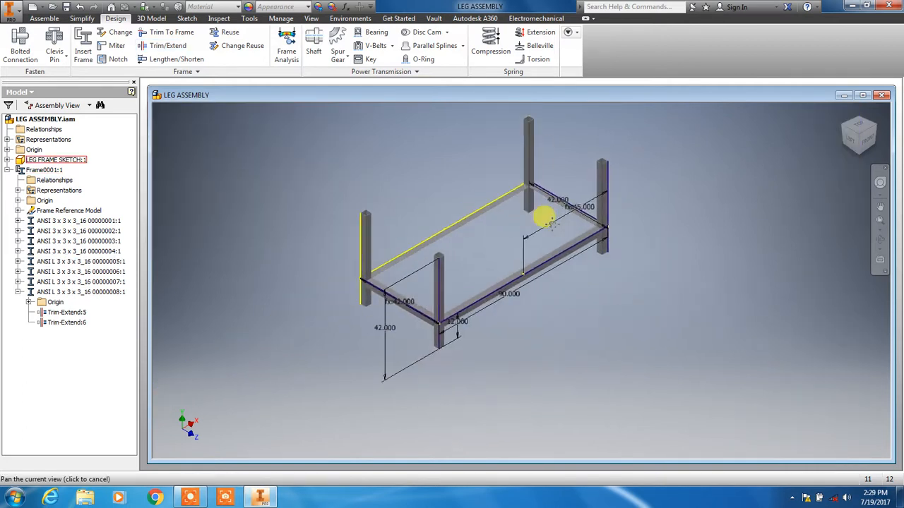
# Step: Inspect the trimmed corner at the fx:42.000 cross rail and save LEG ASSEMBLY.iam with its dependents
pyautogui.scroll(5, 375, 273)
pyautogui.scroll(5, 424, 268)
pyautogui.scroll(-4, 415, 267)
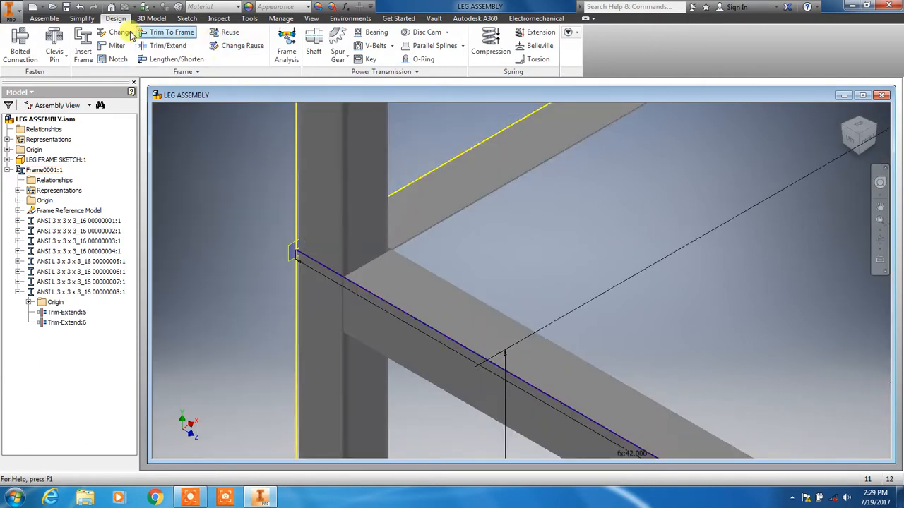
pyautogui.click(68, 7)
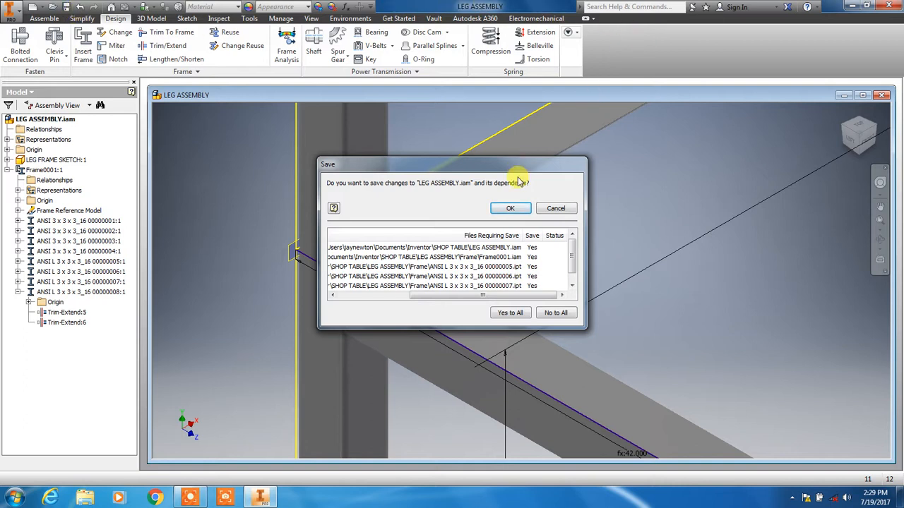
pyautogui.click(508, 209)
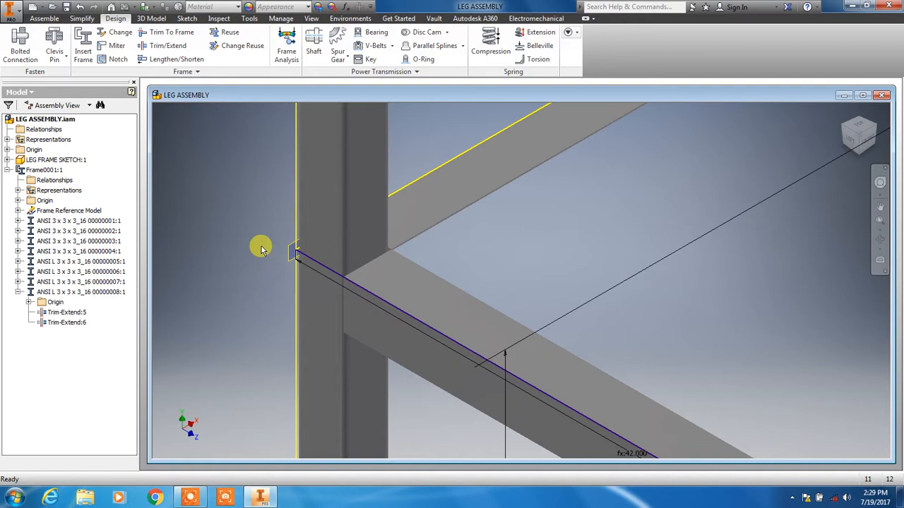
# Step: Turn the visibility of the LEG FRAME SKETCH component off and back on
pyautogui.scroll(5, 805, 190)
pyautogui.moveTo(791, 193); pyautogui.dragTo(385, 274, button='middle')
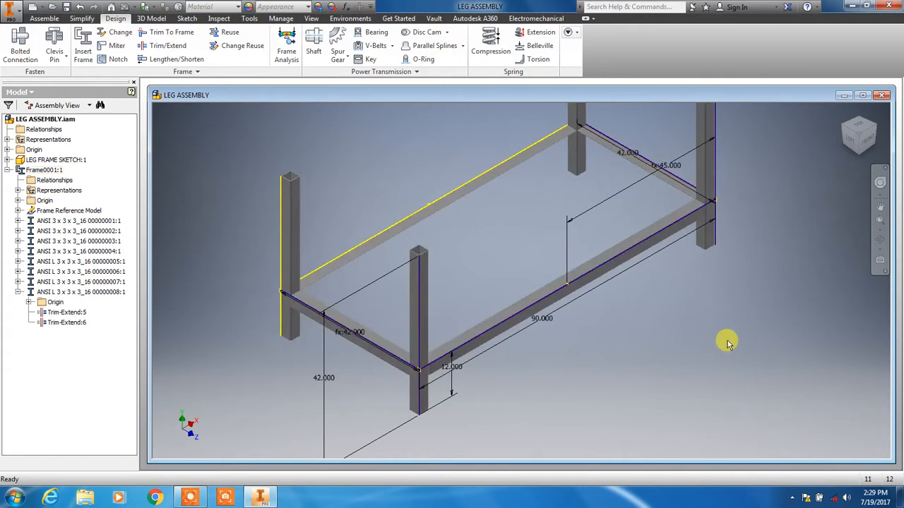
pyautogui.rightClick(40, 161)
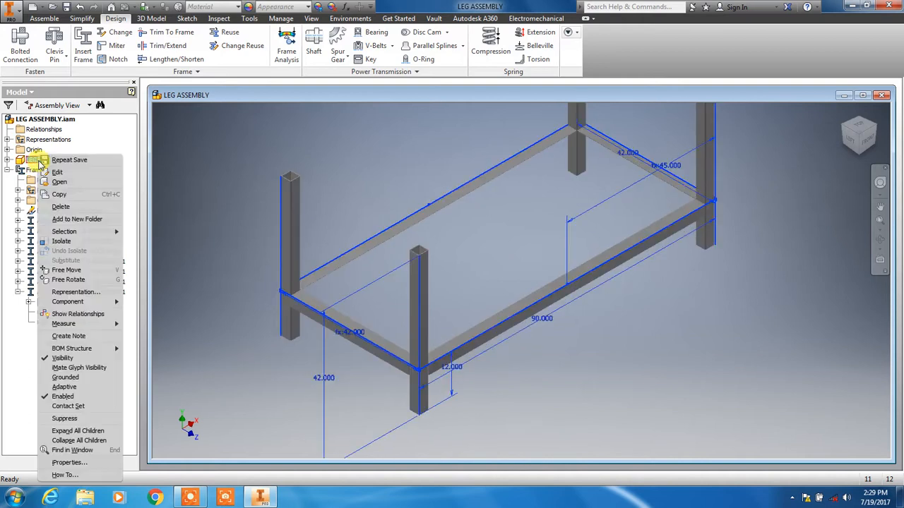
pyautogui.click(62, 358)
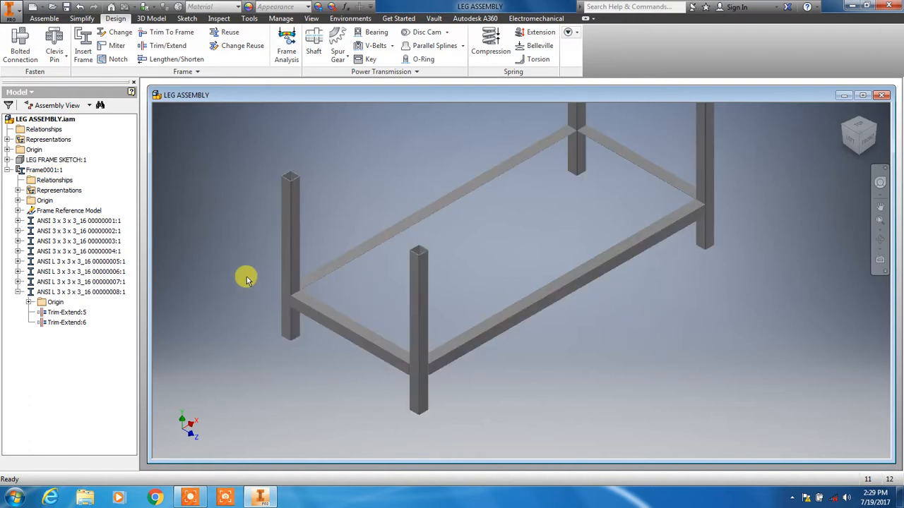
pyautogui.rightClick(57, 161)
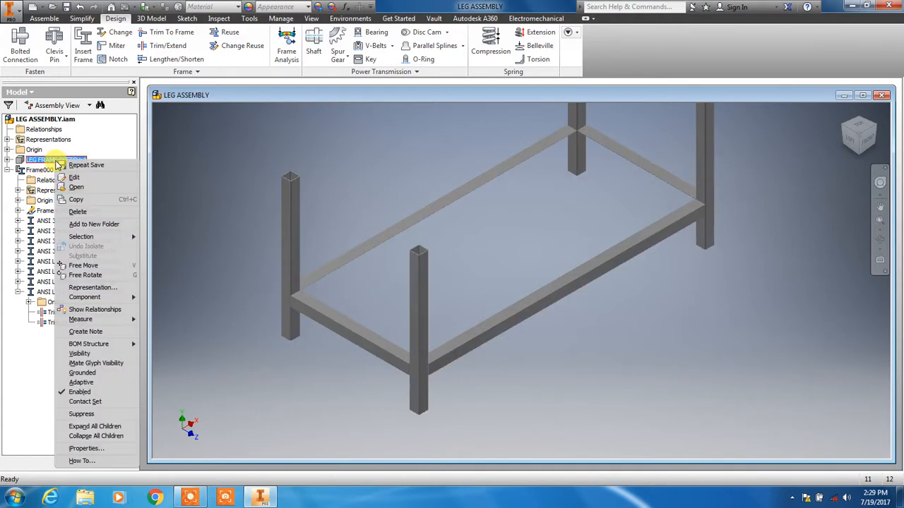
pyautogui.click(80, 353)
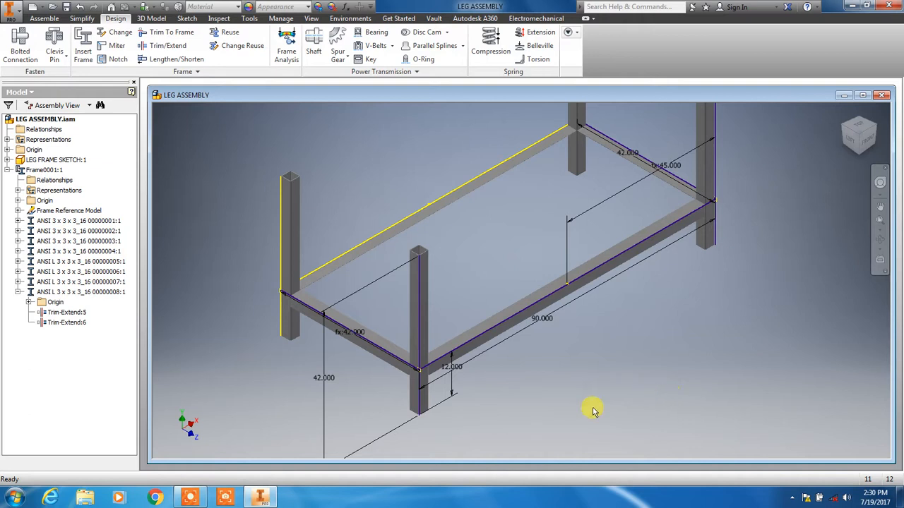
# Step: Set the overall length dimension in Sketch1 of LEG FRAME SKETCH to 110 in and return to the assembly to update the frame
pyautogui.click(545, 325)
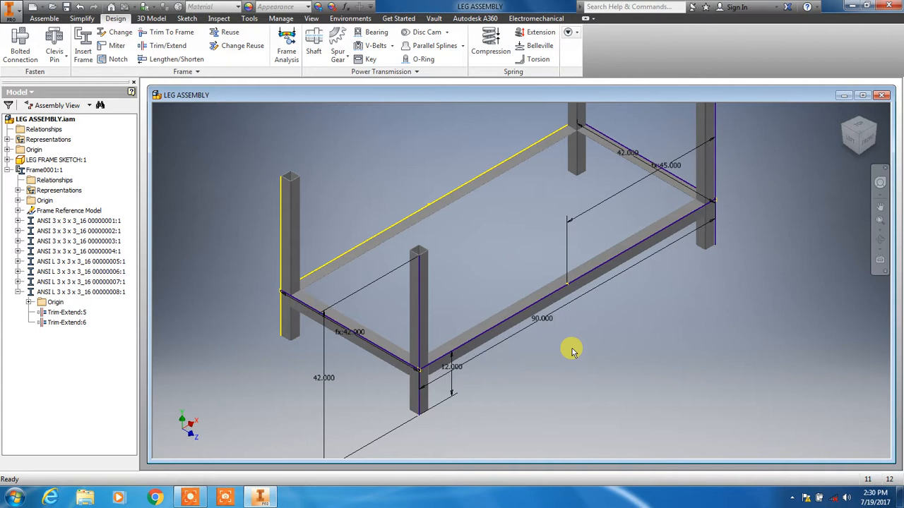
pyautogui.click(8, 160)
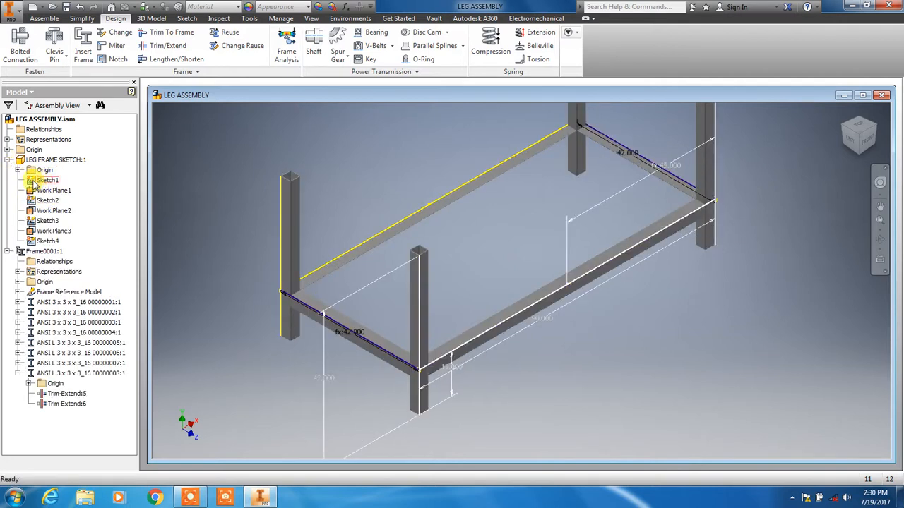
pyautogui.doubleClick(31, 182)
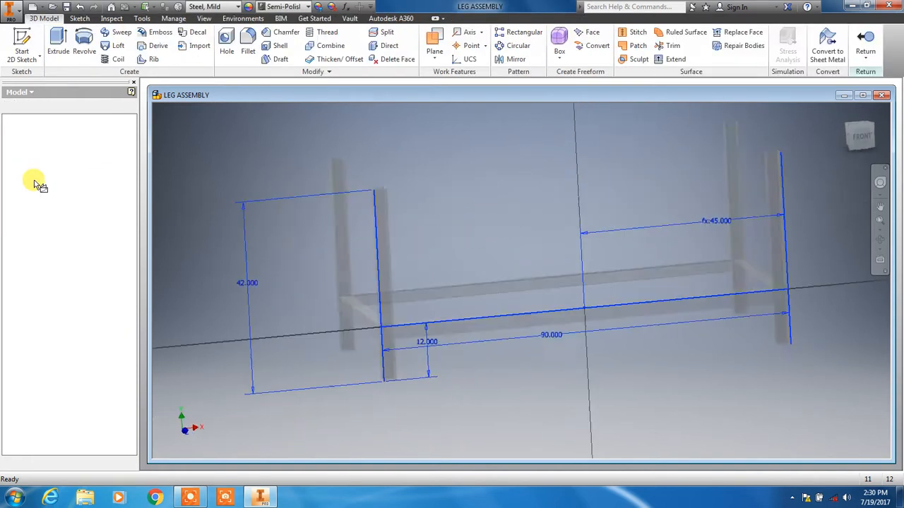
pyautogui.doubleClick(561, 346)
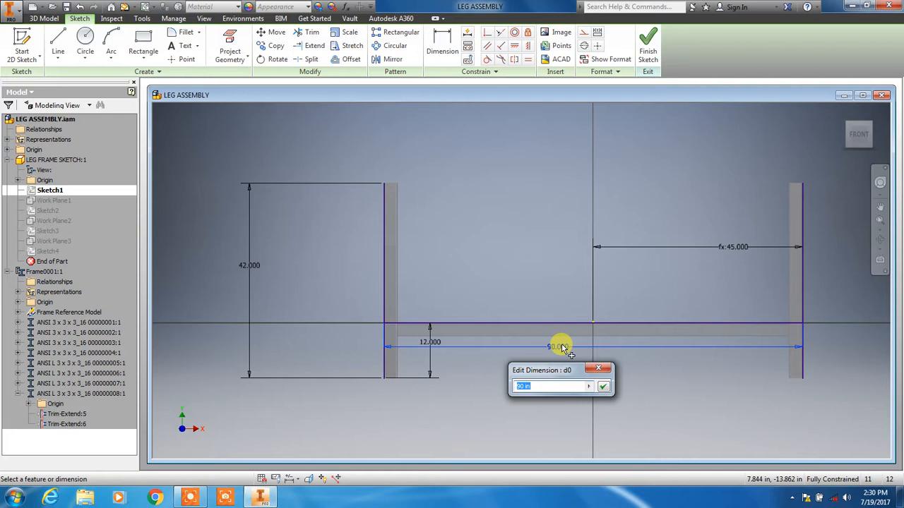
pyautogui.write('1')
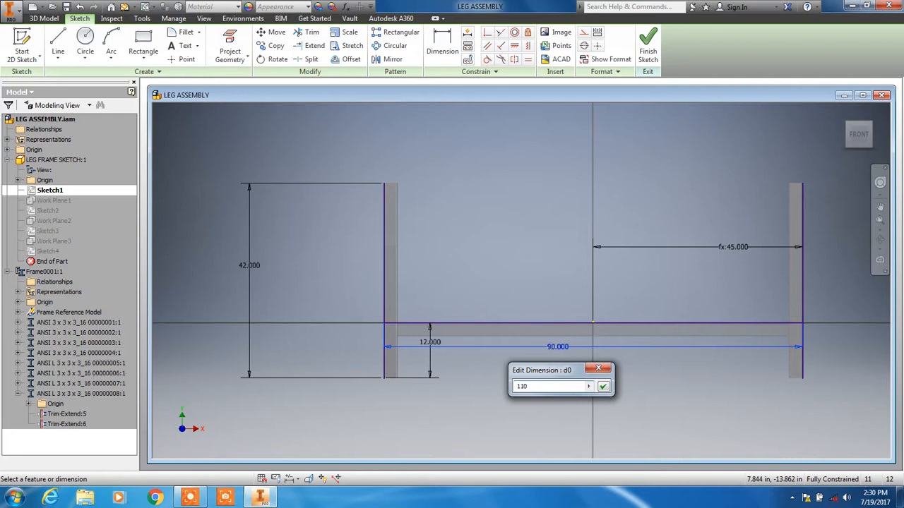
pyautogui.write('10')
pyautogui.press('Return')
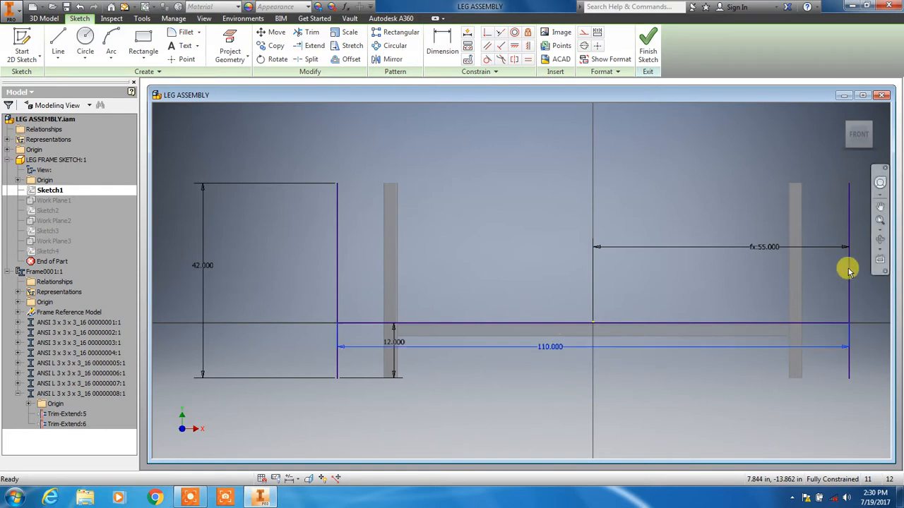
pyautogui.click(648, 44)
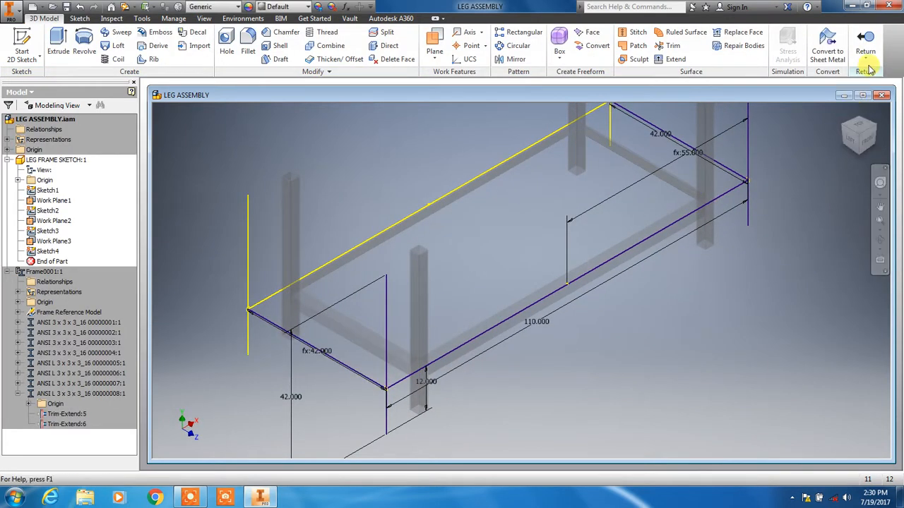
pyautogui.click(870, 43)
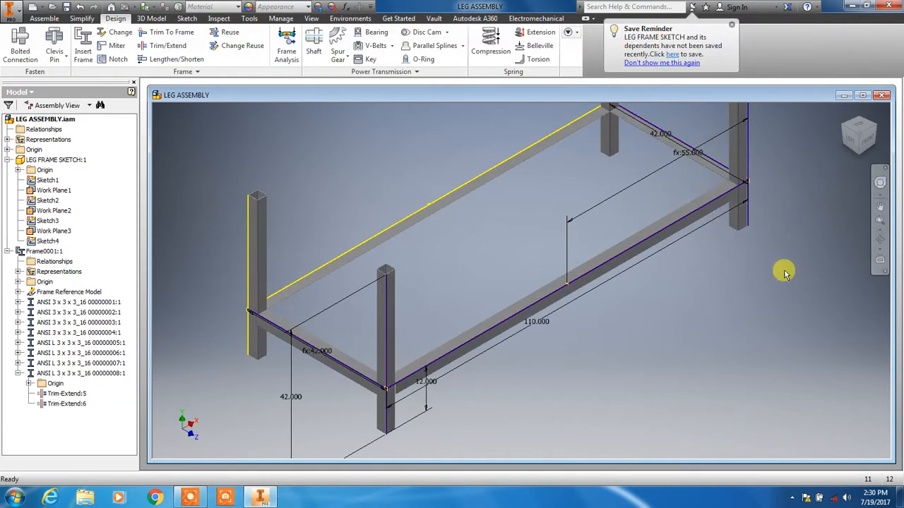
# Step: Set the overall length dimension in Sketch1 back to 90 in and return to the assembly
pyautogui.scroll(-3, 617, 373)
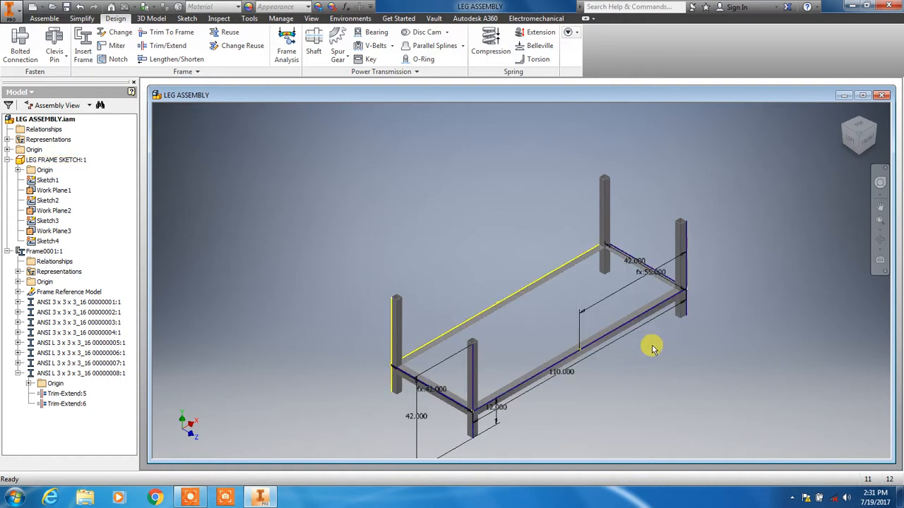
pyautogui.doubleClick(39, 181)
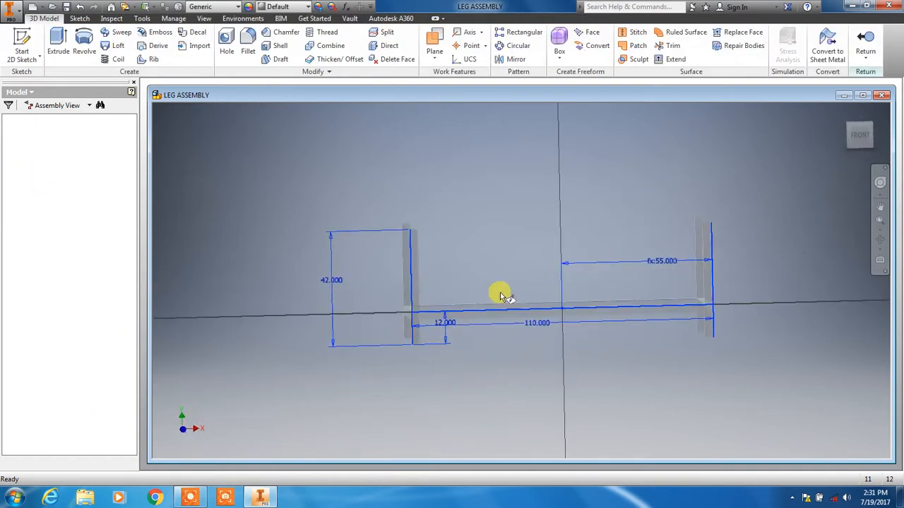
pyautogui.doubleClick(540, 322)
pyautogui.write('90')
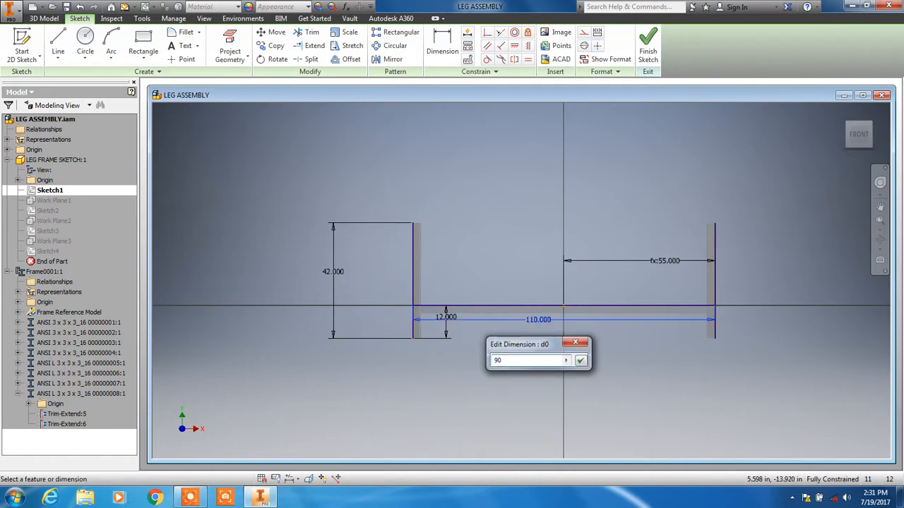
pyautogui.press('Return')
pyautogui.click(647, 44)
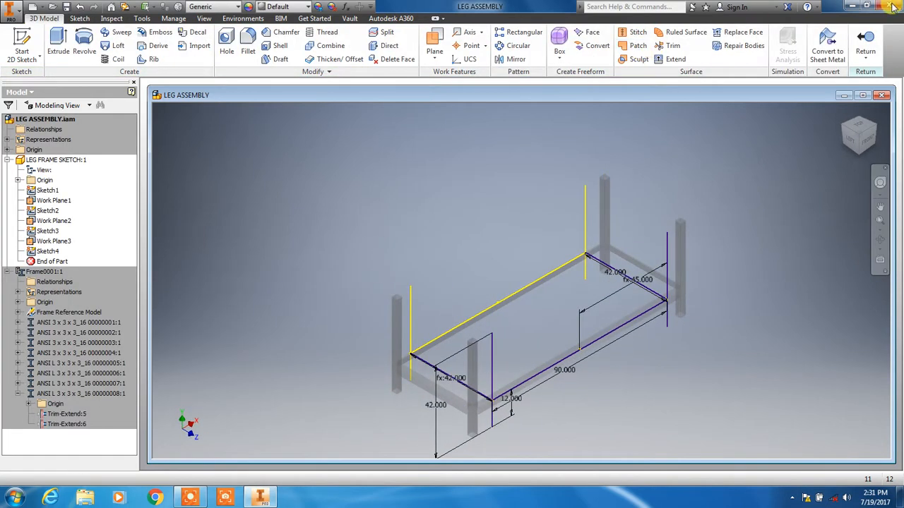
pyautogui.click(874, 40)
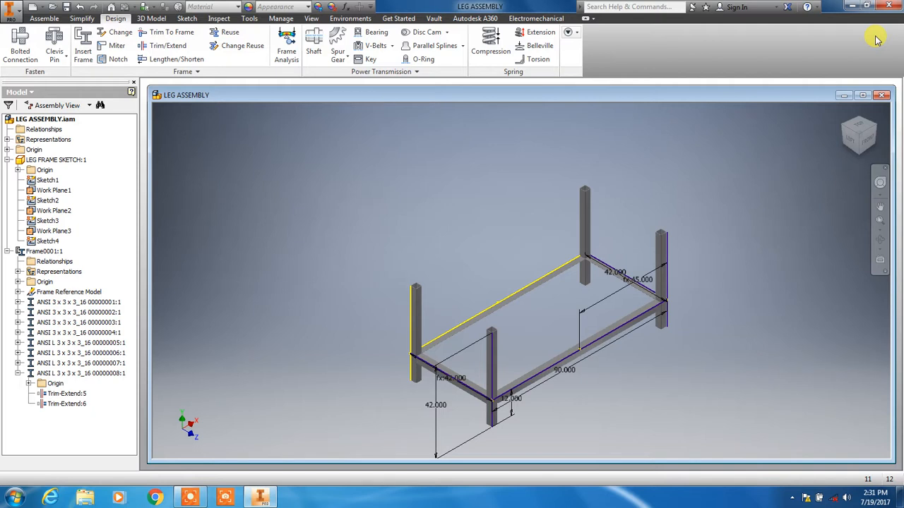
# Step: Save LEG ASSEMBLY.iam with all its dependents and hide the LEG FRAME SKETCH component
pyautogui.click(65, 6)
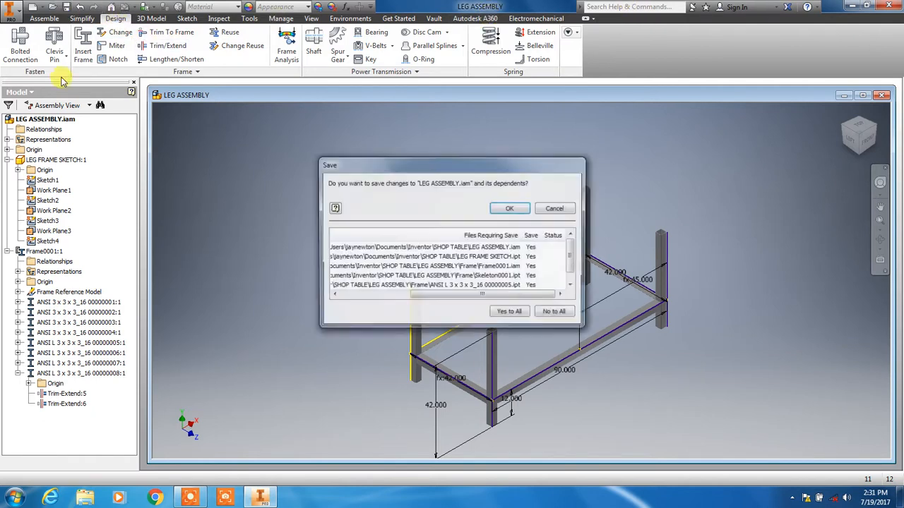
pyautogui.click(509, 312)
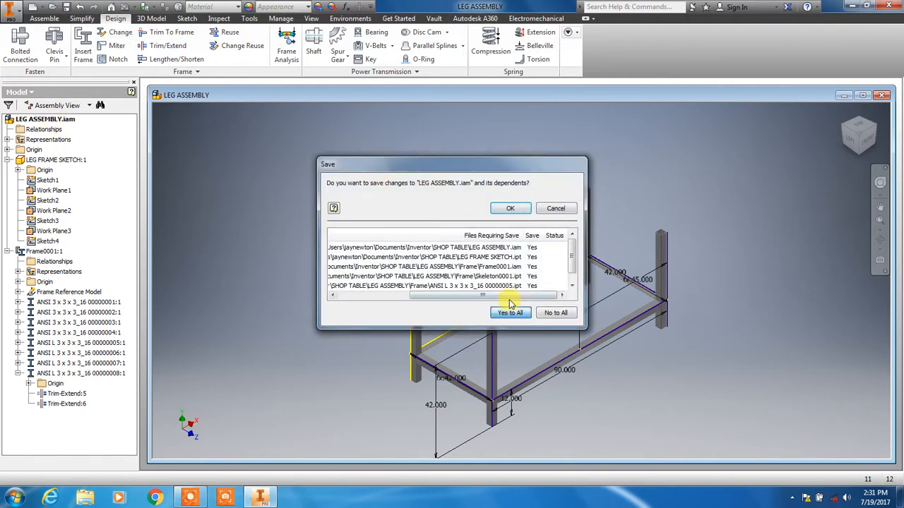
pyautogui.click(511, 207)
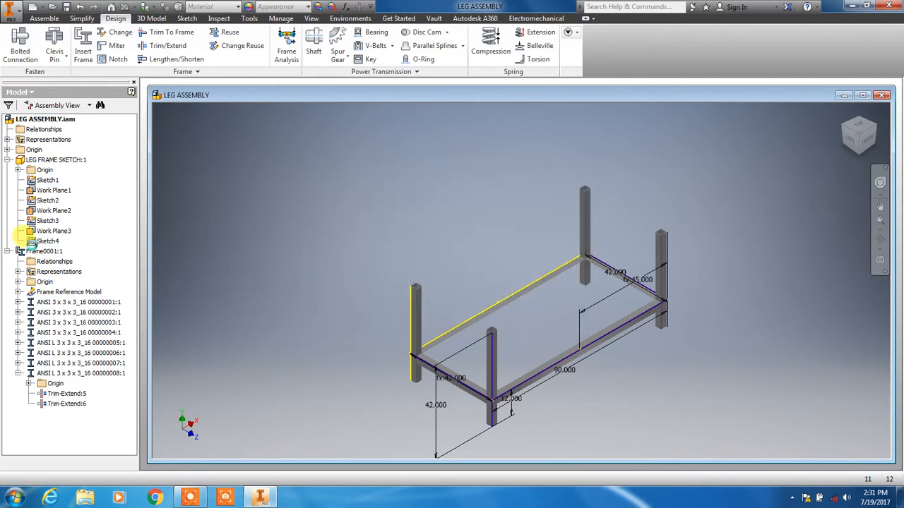
pyautogui.rightClick(62, 164)
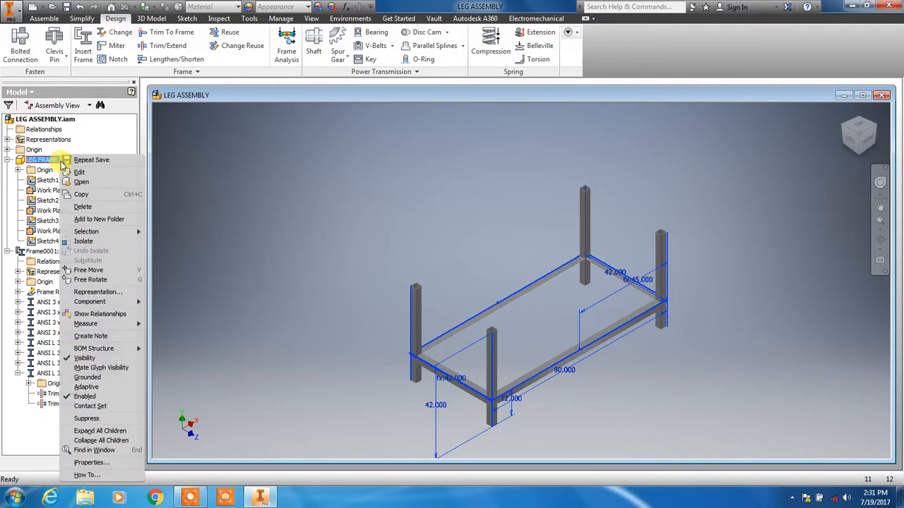
pyautogui.click(86, 359)
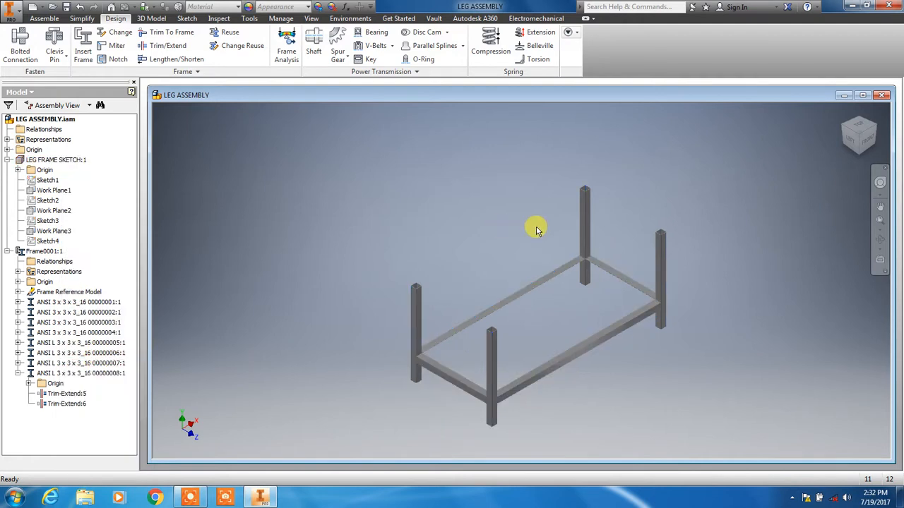
# Step: Save the leg assembly, minimize its window, and create a new part from the Standard.ipt template
pyautogui.click(67, 7)
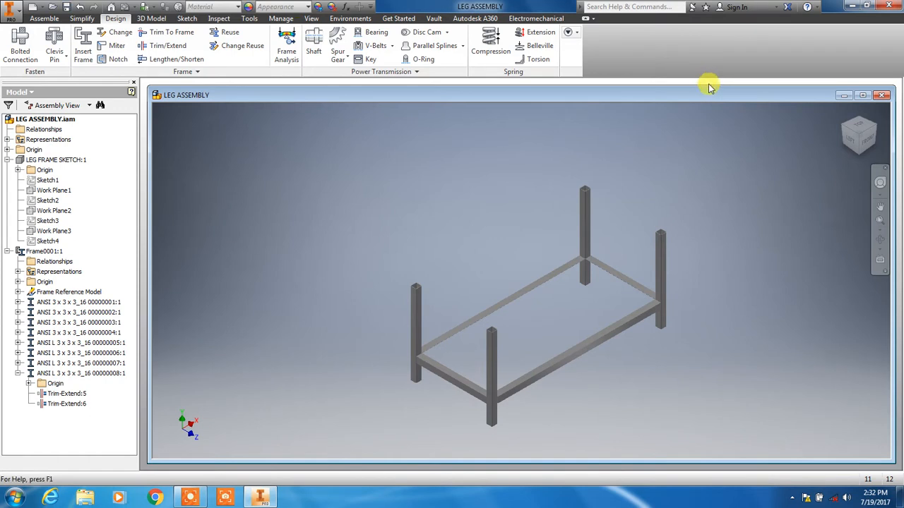
pyautogui.click(845, 97)
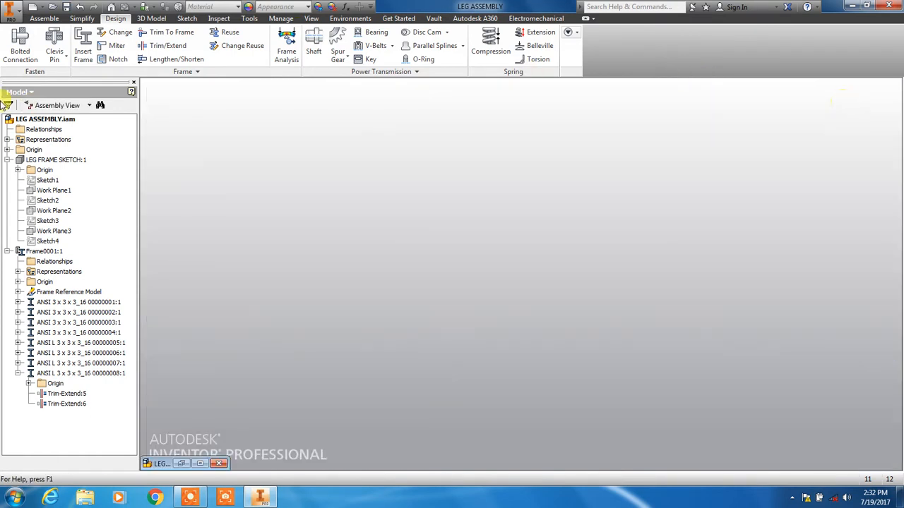
pyautogui.click(33, 7)
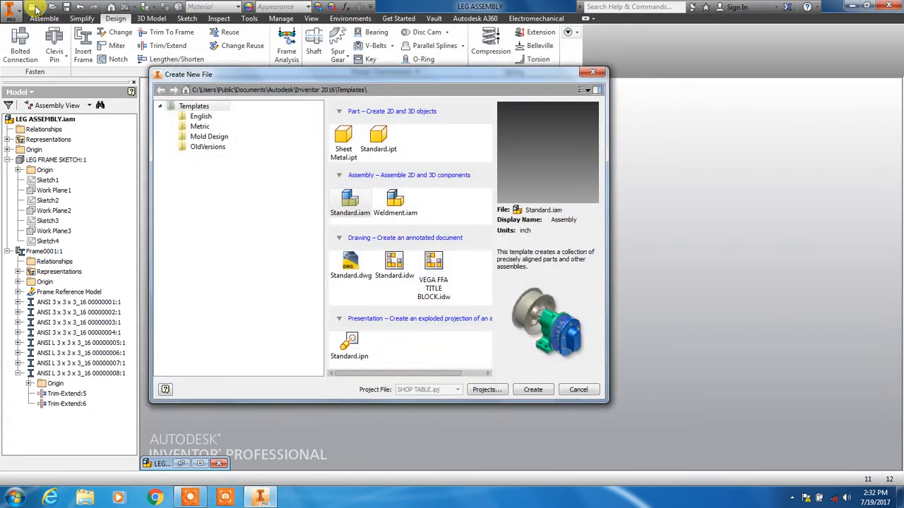
pyautogui.doubleClick(379, 139)
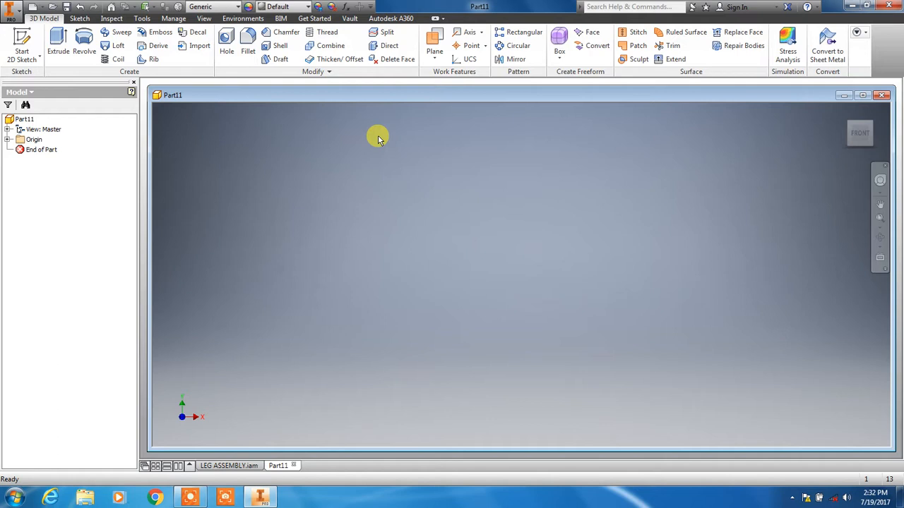
# Step: Start a 2D sketch on the XZ plane and draw a rectangle about 0.68 in high around the origin
pyautogui.click(21, 48)
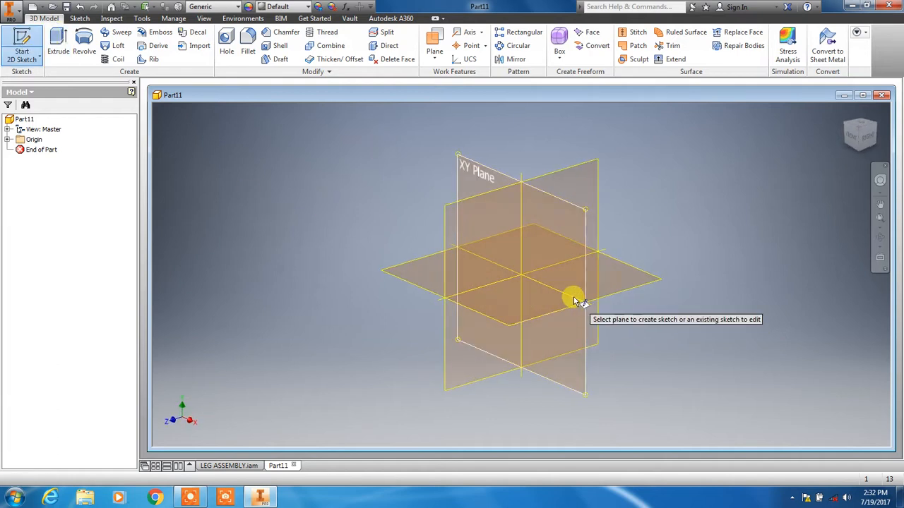
pyautogui.click(535, 299)
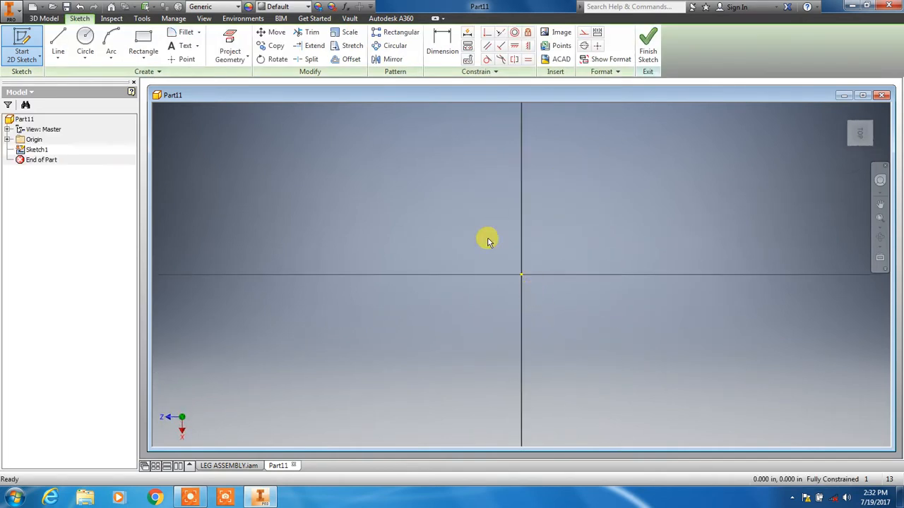
pyautogui.click(143, 42)
pyautogui.click(431, 191)
pyautogui.click(624, 363)
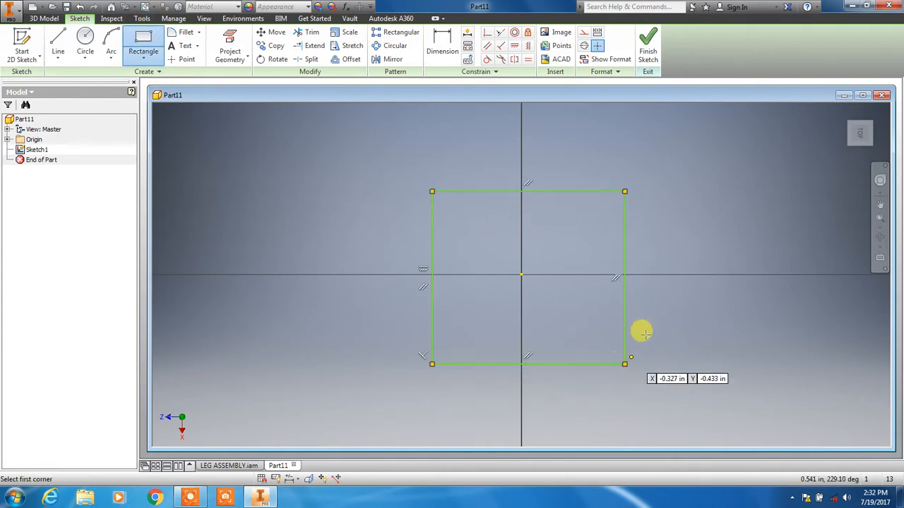
# Step: Dimension the rectangle's vertical side at 5 in
pyautogui.click(445, 44)
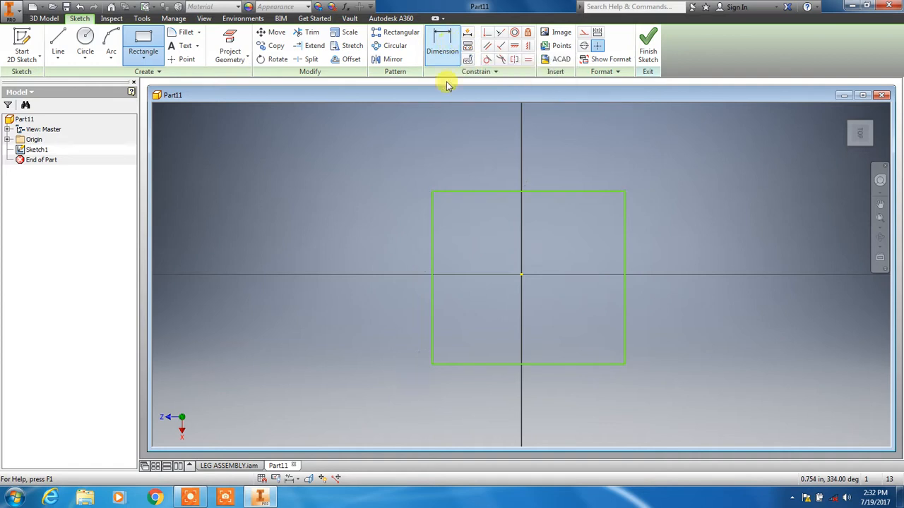
pyautogui.click(433, 280)
pyautogui.click(307, 264)
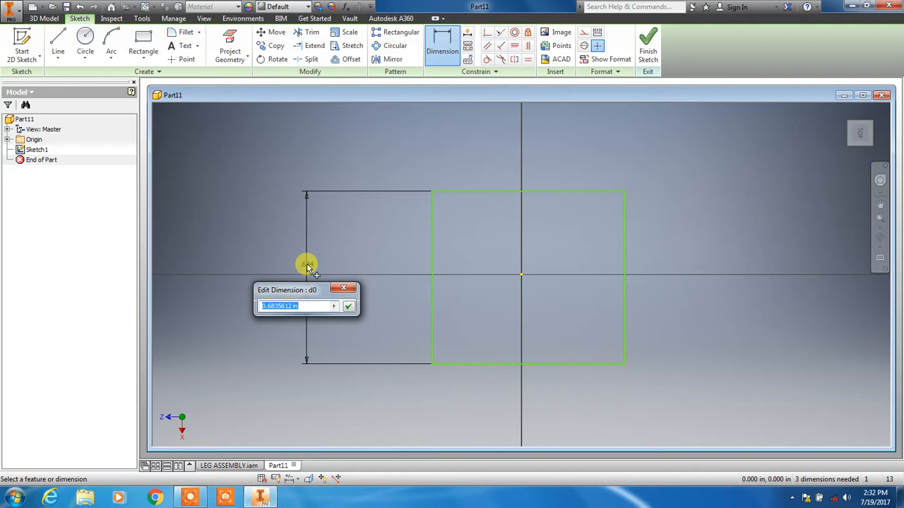
pyautogui.write('5')
pyautogui.press('Return')
pyautogui.scroll(5, 439, 293)
pyautogui.scroll(-3, 570, 298)
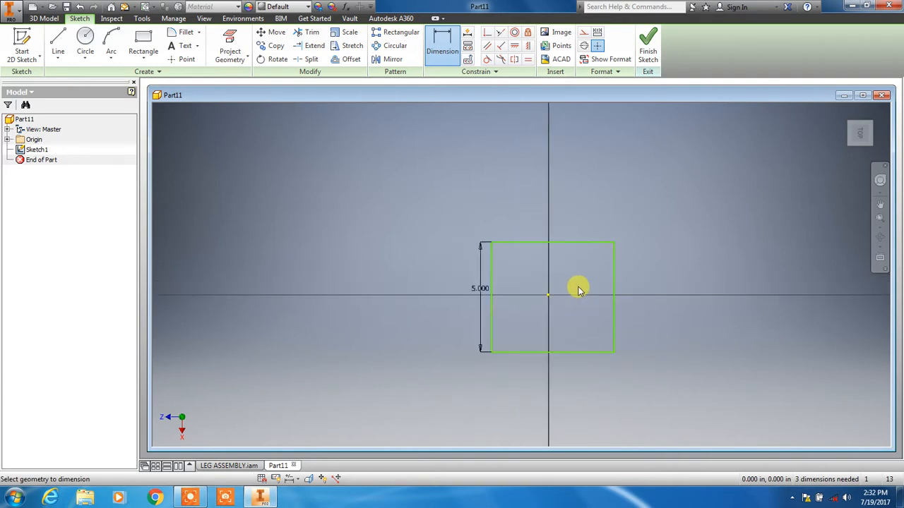
# Step: Apply an equal constraint between the dimensioned side and the upper edge to make the rectangle a square
pyautogui.click(528, 60)
pyautogui.click(491, 295)
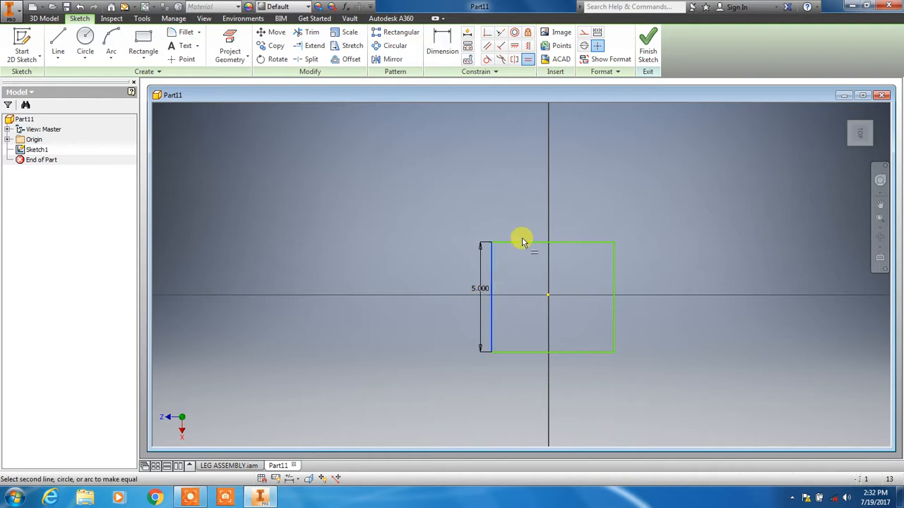
pyautogui.click(528, 242)
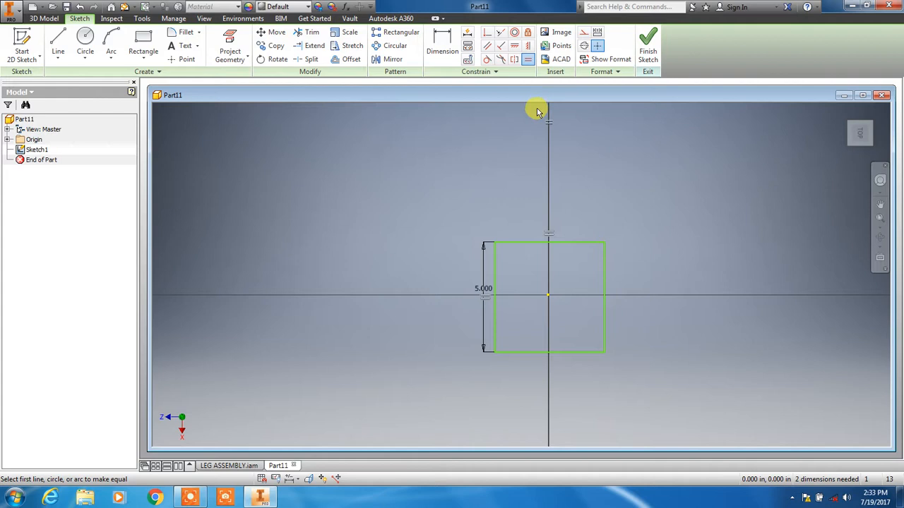
# Step: Dimension the distance from the sketch origin to the square's upper edge as d0/2, referencing the side dimension
pyautogui.click(444, 51)
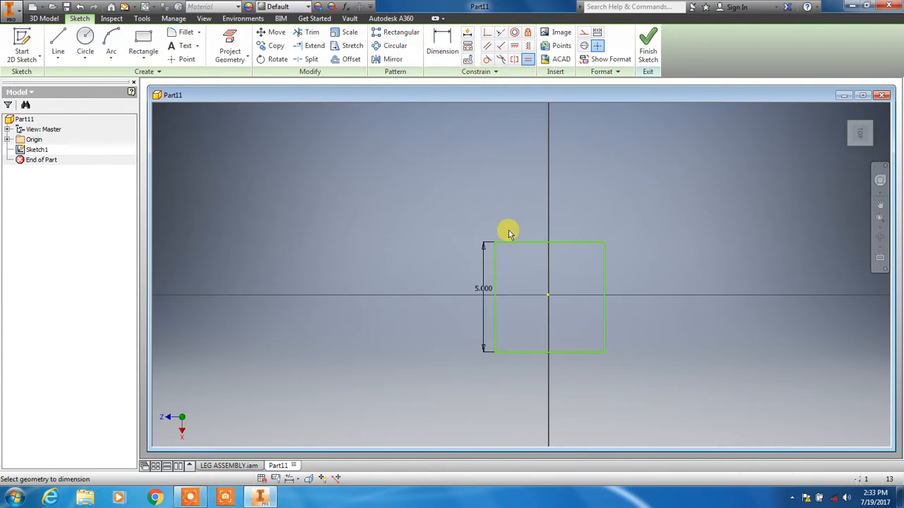
pyautogui.click(548, 296)
pyautogui.click(542, 243)
pyautogui.click(524, 269)
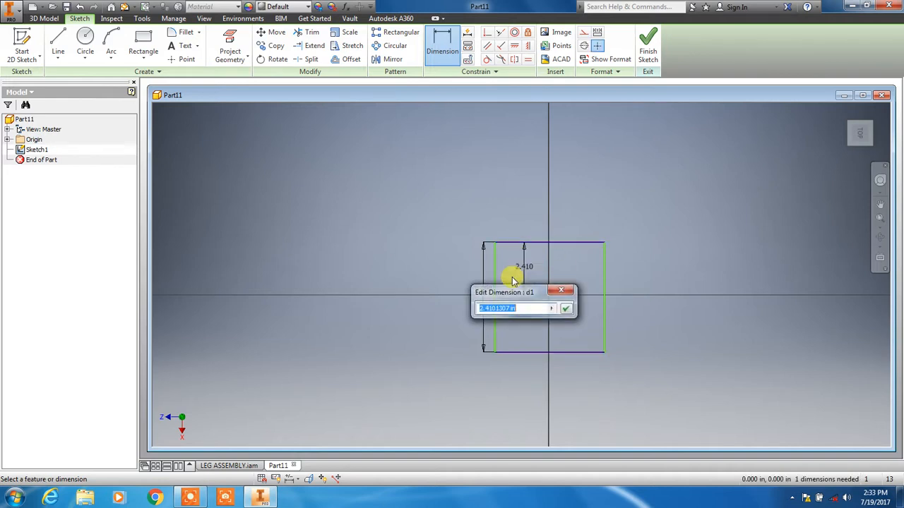
pyautogui.moveTo(537, 297); pyautogui.dragTo(723, 249)
pyautogui.click(482, 291)
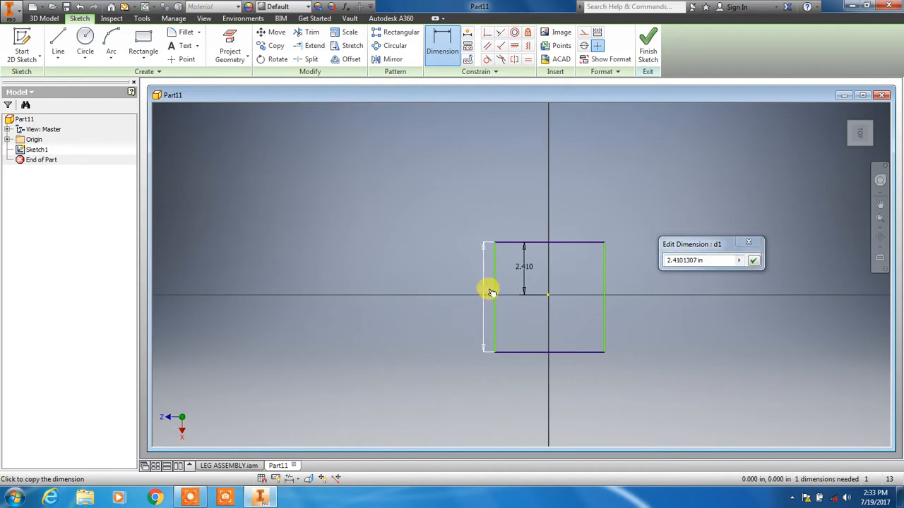
pyautogui.click(490, 291)
pyautogui.write('/2')
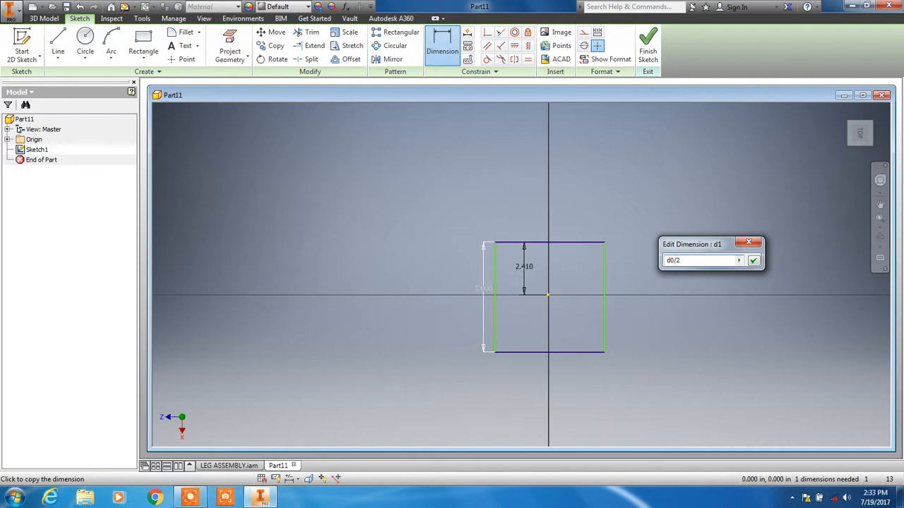
pyautogui.press('Return')
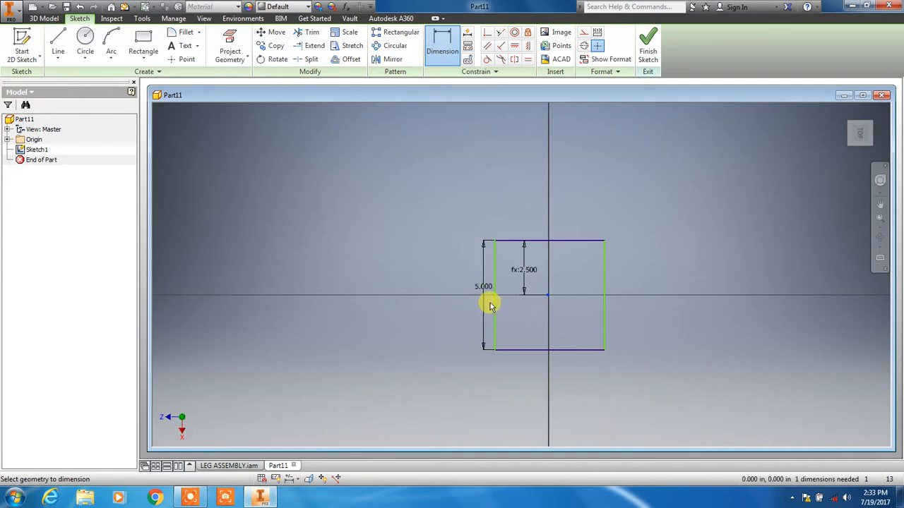
# Step: Dimension the distance from the square's left side to the origin, linking its value to the vertical offset dimension
pyautogui.click(495, 308)
pyautogui.click(511, 317)
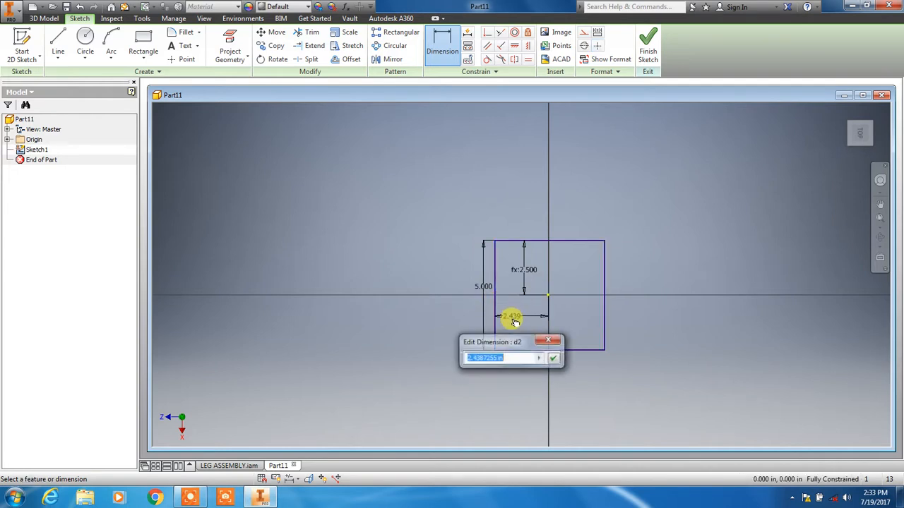
pyautogui.click(534, 271)
pyautogui.press('Return')
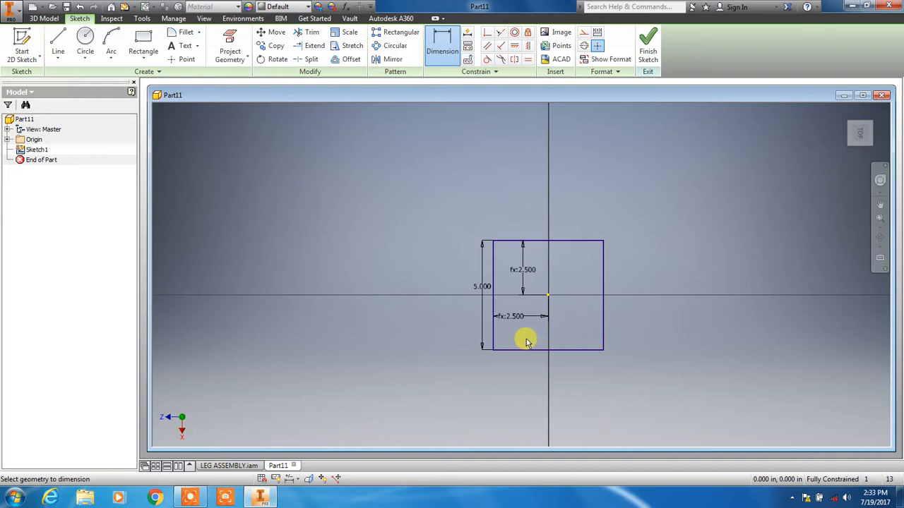
# Step: Test the linked dimensions by setting the square's side to 10 in and then back to 5 in
pyautogui.doubleClick(485, 289)
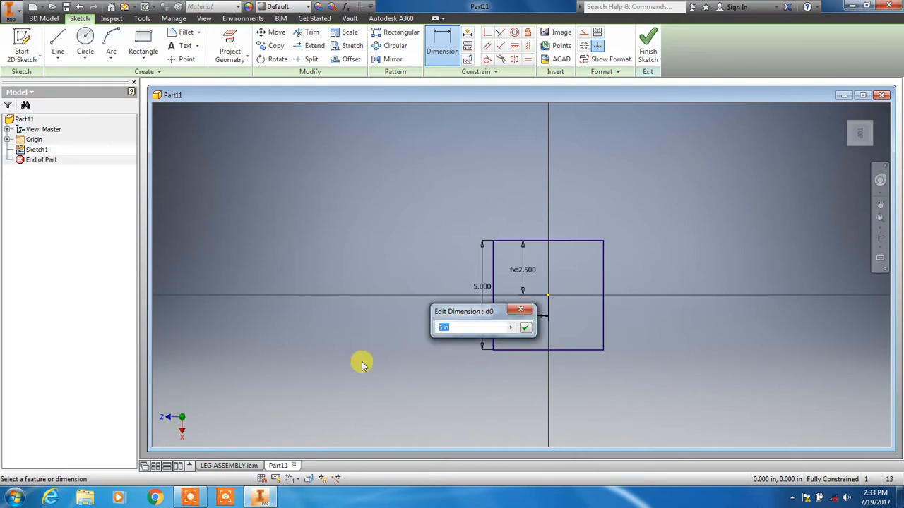
pyautogui.write('10')
pyautogui.press('Return')
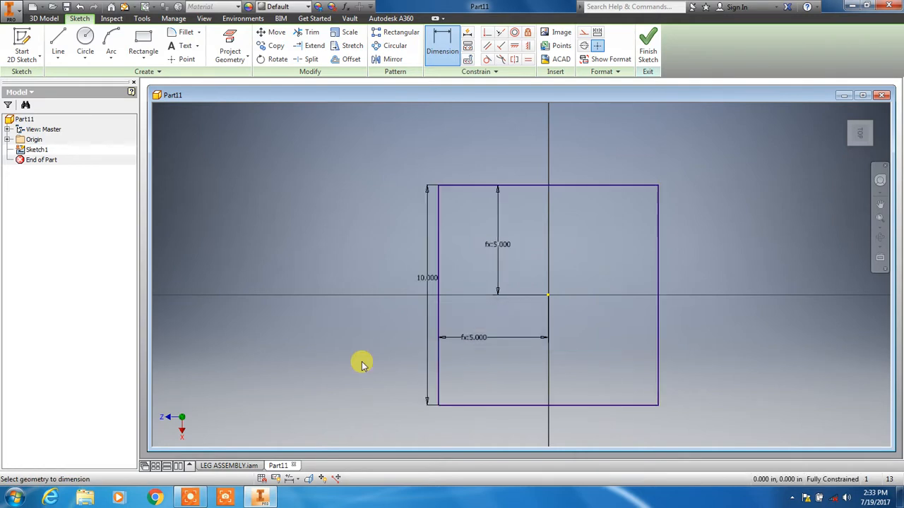
pyautogui.doubleClick(425, 280)
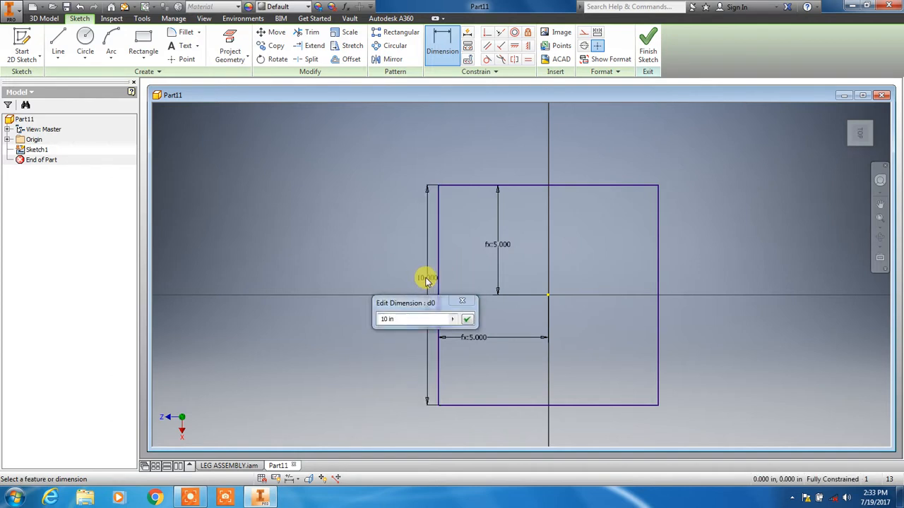
pyautogui.write('5')
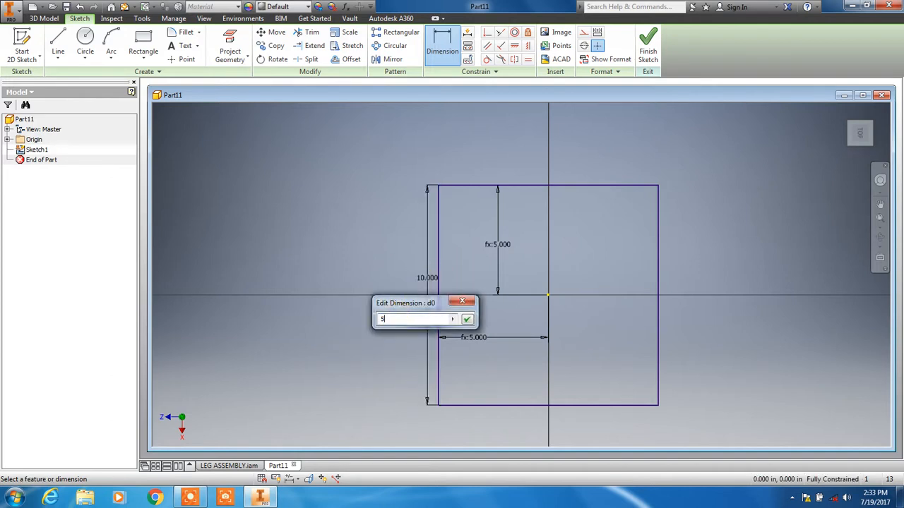
pyautogui.press('Return')
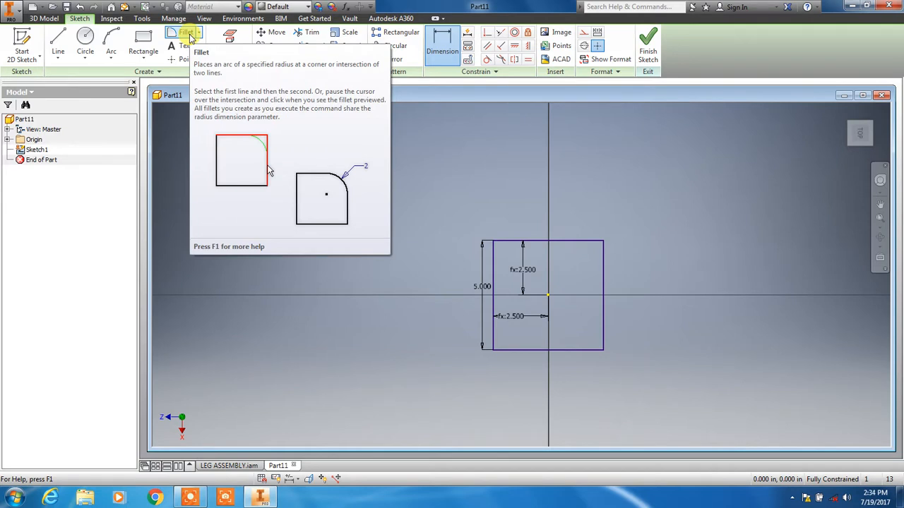
# Step: Fillet all four corners of the square with a 0.25 in radius and finish the sketch
pyautogui.click(186, 33)
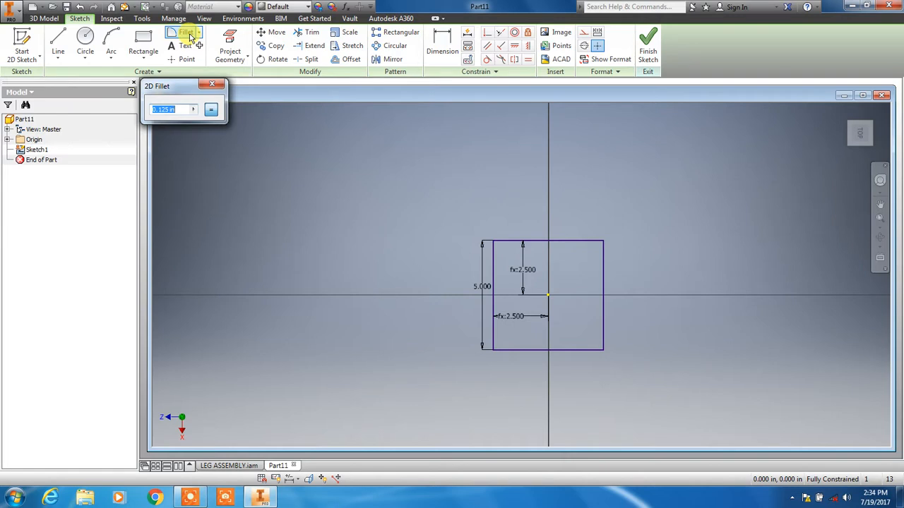
pyautogui.press('BackSpace')
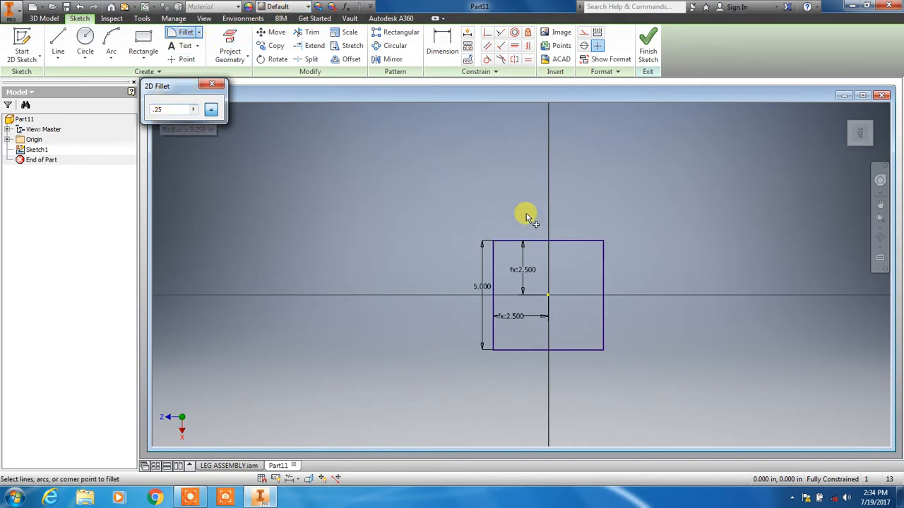
pyautogui.click(604, 255)
pyautogui.scroll(5, 614, 378)
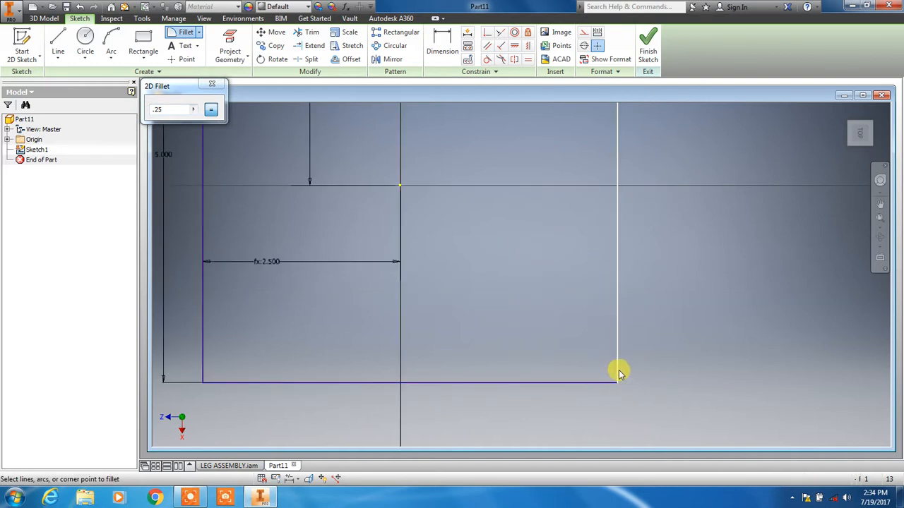
pyautogui.click(605, 385)
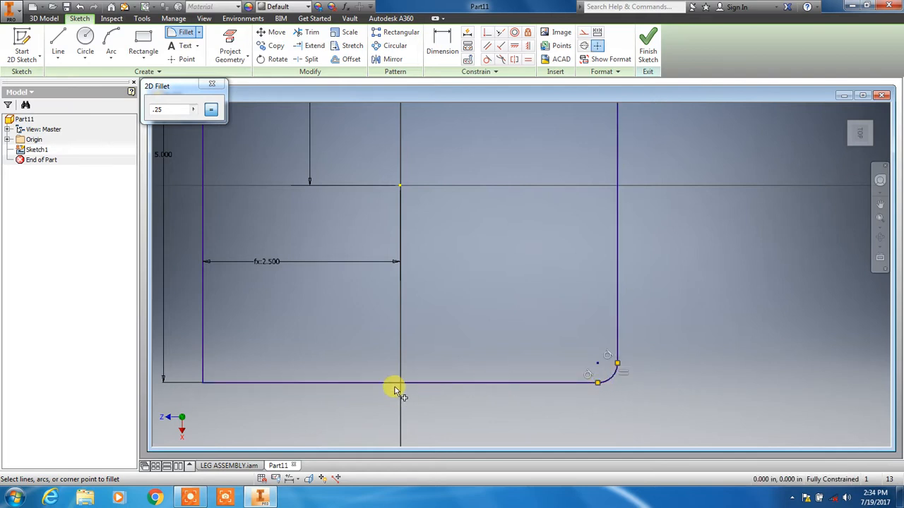
pyautogui.click(202, 360)
pyautogui.scroll(5, 310, 247)
pyautogui.scroll(-5, 289, 238)
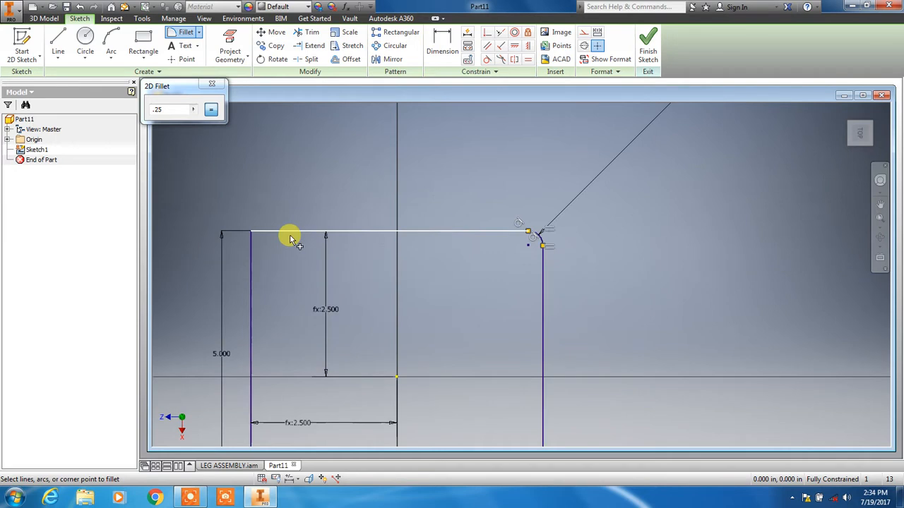
pyautogui.click(253, 266)
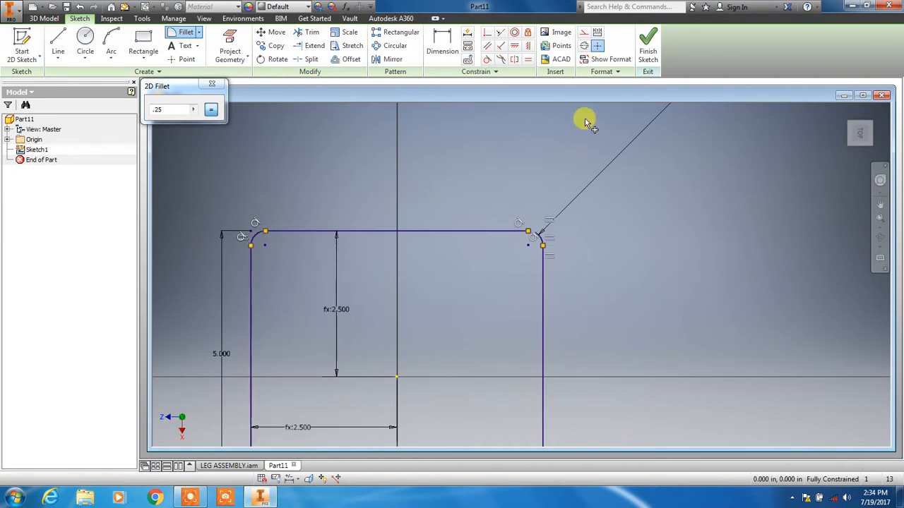
pyautogui.click(648, 53)
# Step: Start an extrusion of the rounded square profile
pyautogui.scroll(6, 695, 281)
pyautogui.moveTo(690, 285)
pyautogui.mouseDown(button='middle')
pyautogui.moveTo(572, 252)
pyautogui.moveTo(554, 287)
pyautogui.mouseUp(button='middle')
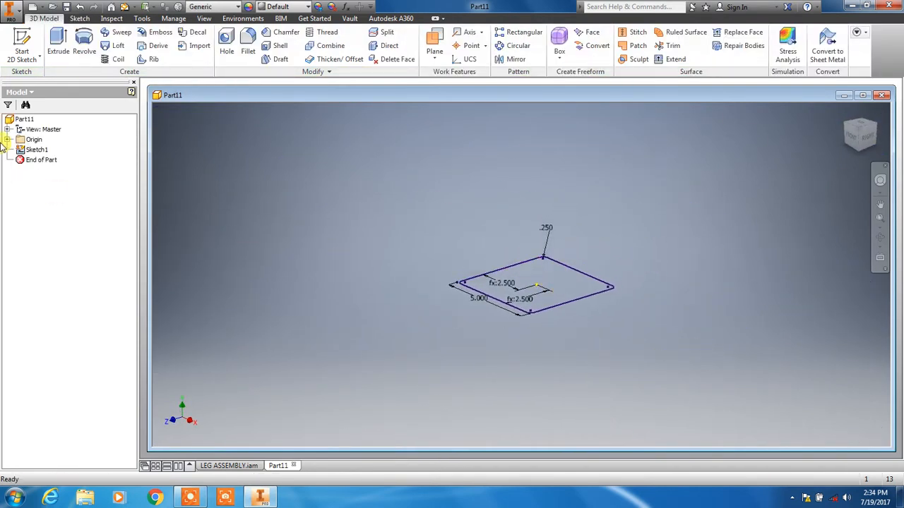
pyautogui.click(60, 39)
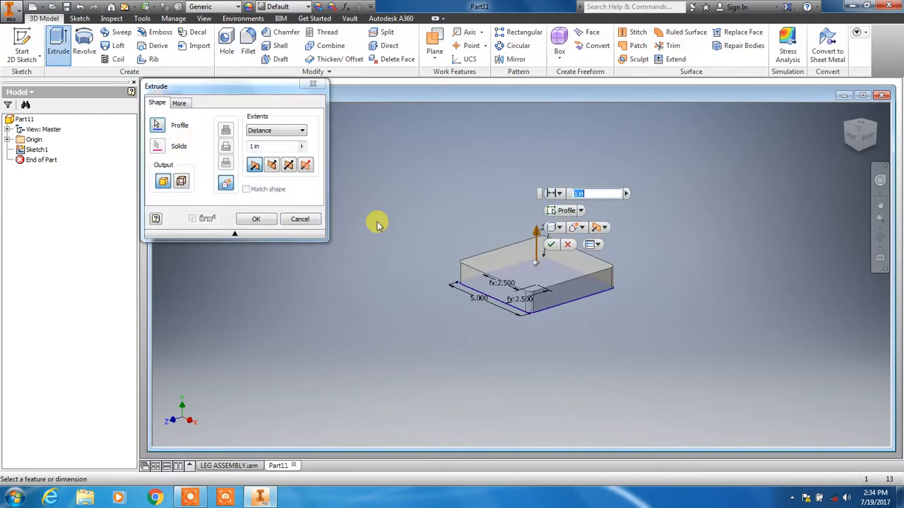
# Step: Extrude the square profile 0.25 in to form the plate
pyautogui.click(279, 149)
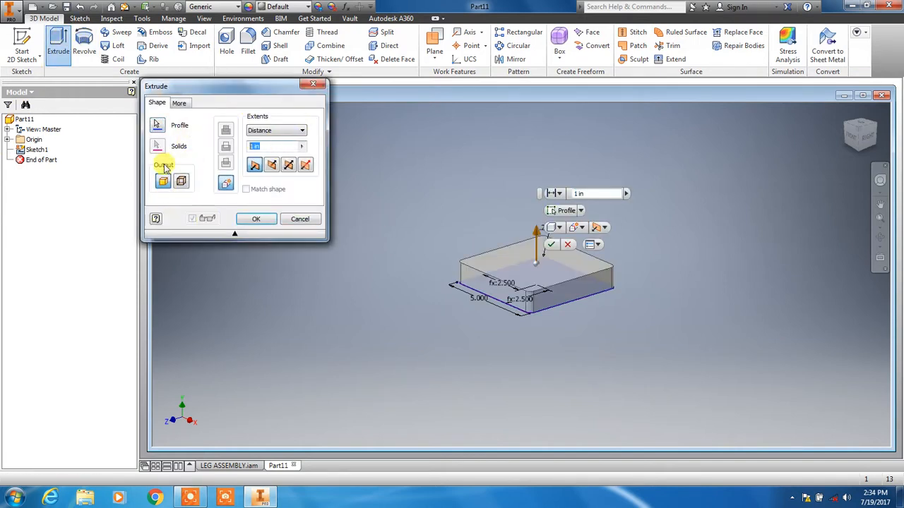
pyautogui.write('.25')
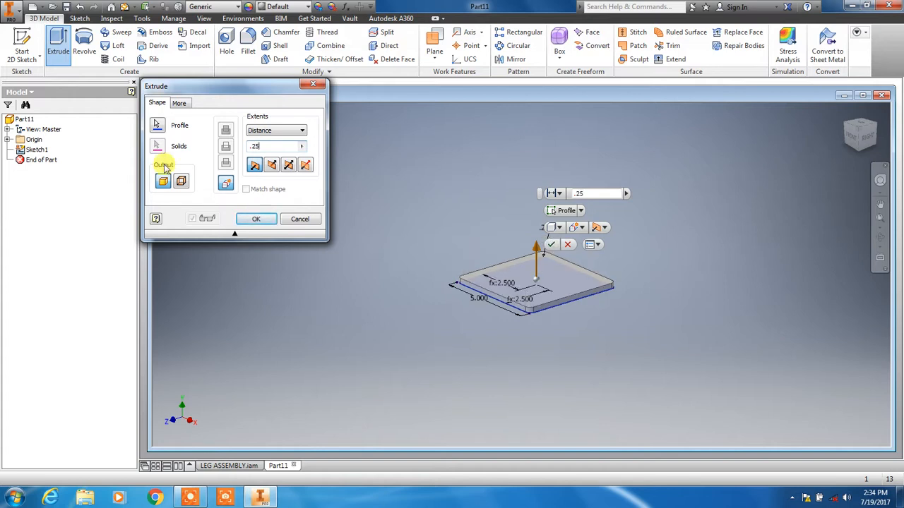
pyautogui.press('Return')
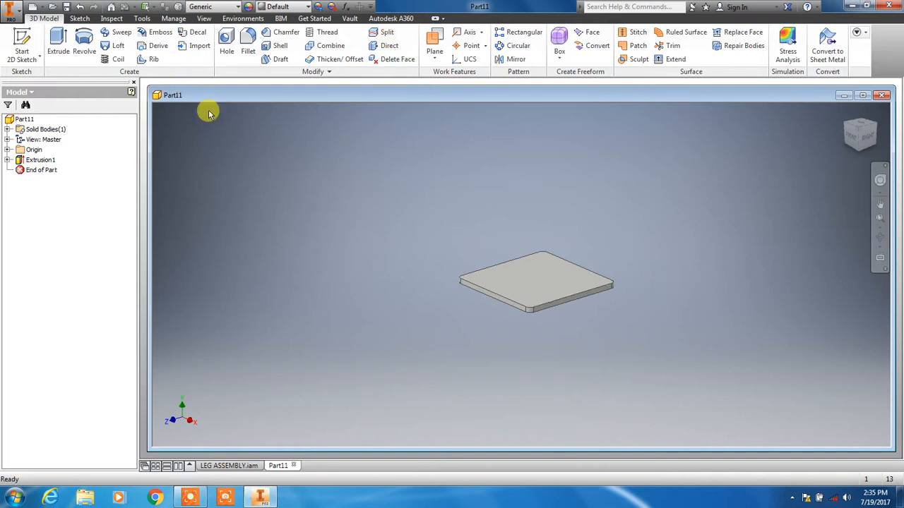
# Step: Start a sketch on the plate's top face and draw four circles about 0.5 in in diameter, one near each corner
pyautogui.click(21, 44)
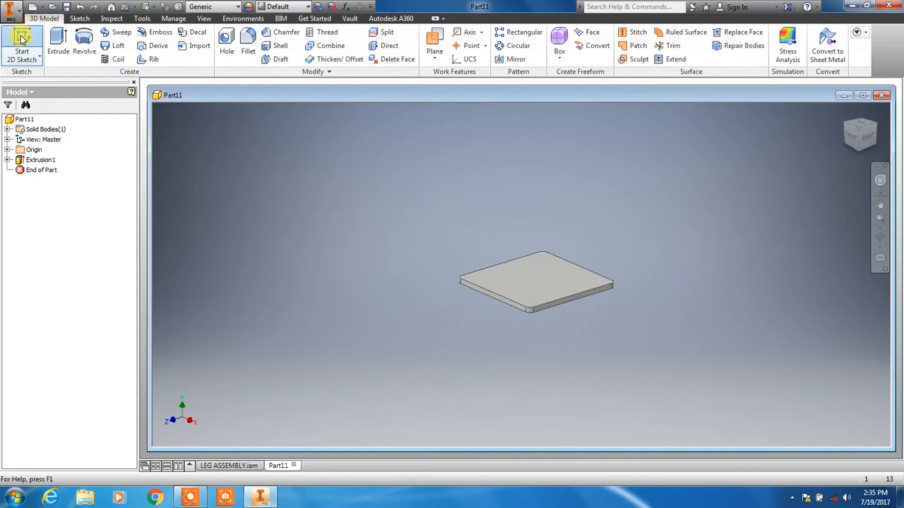
pyautogui.click(551, 272)
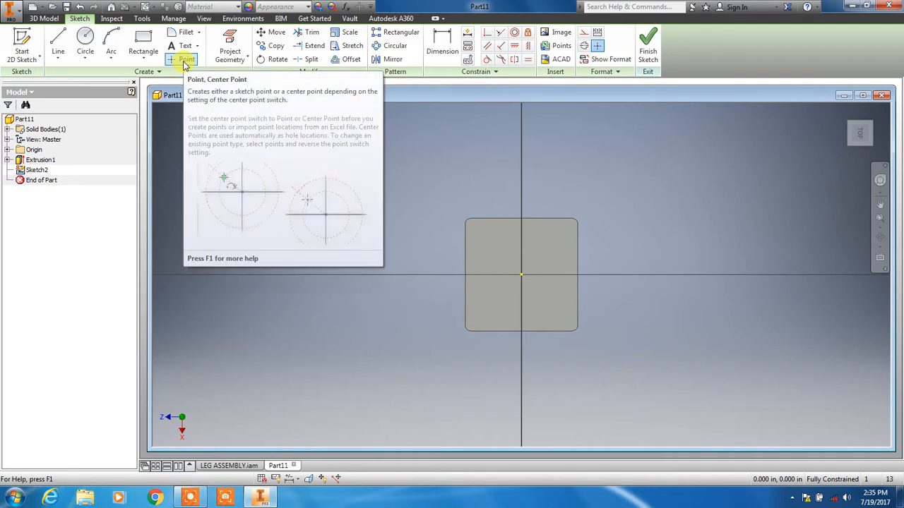
pyautogui.click(86, 39)
pyautogui.scroll(-2, 477, 220)
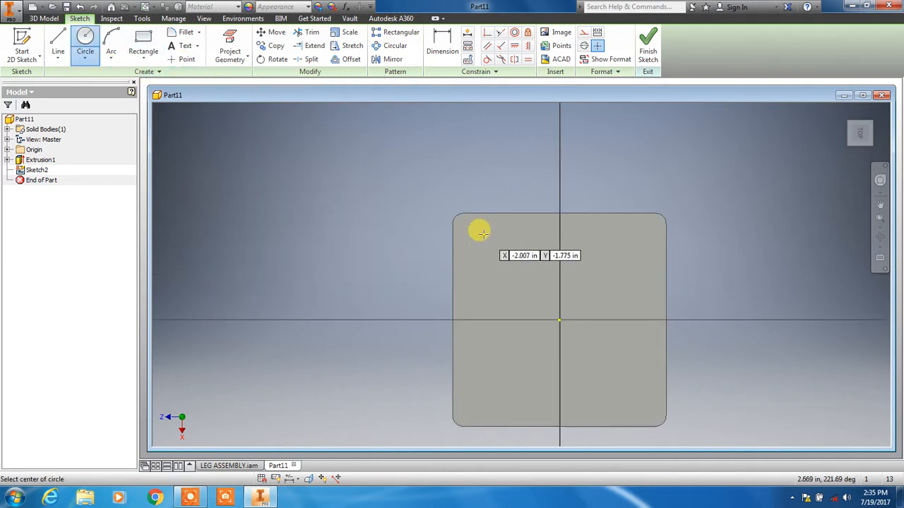
pyautogui.click(478, 235)
pyautogui.click(485, 233)
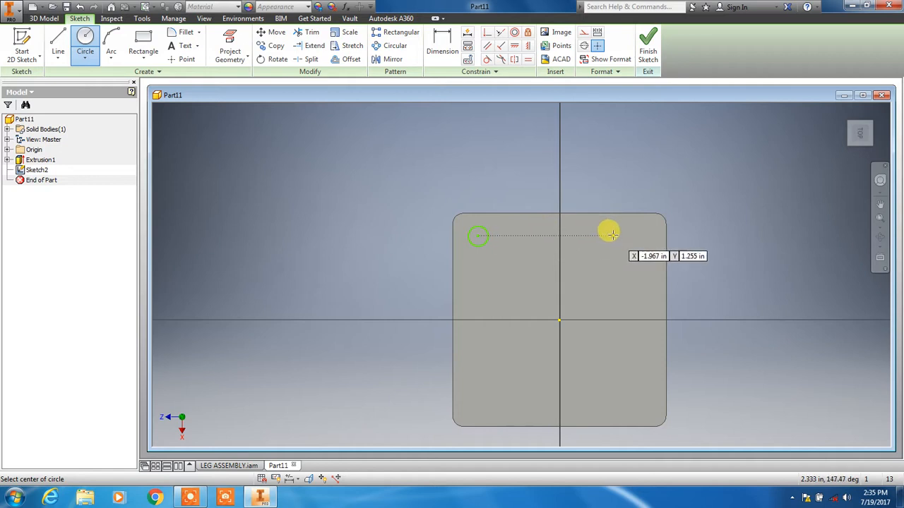
pyautogui.click(637, 236)
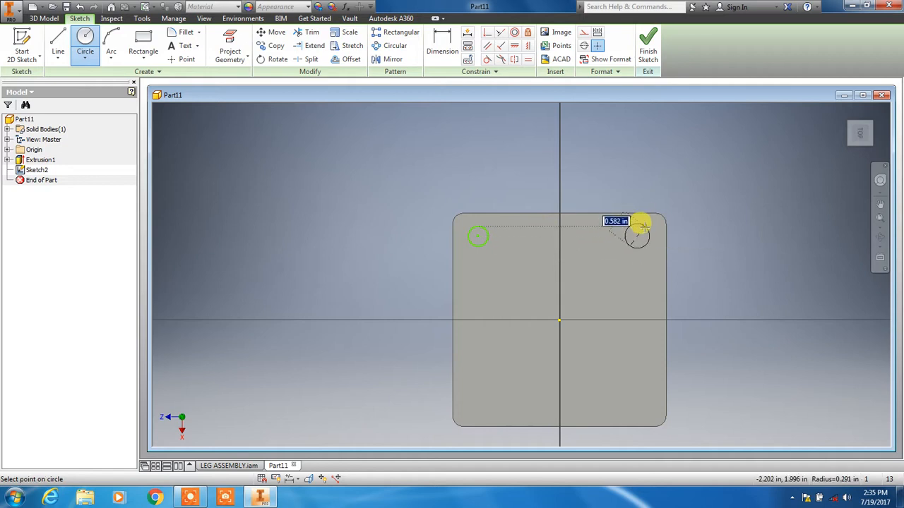
pyautogui.click(643, 224)
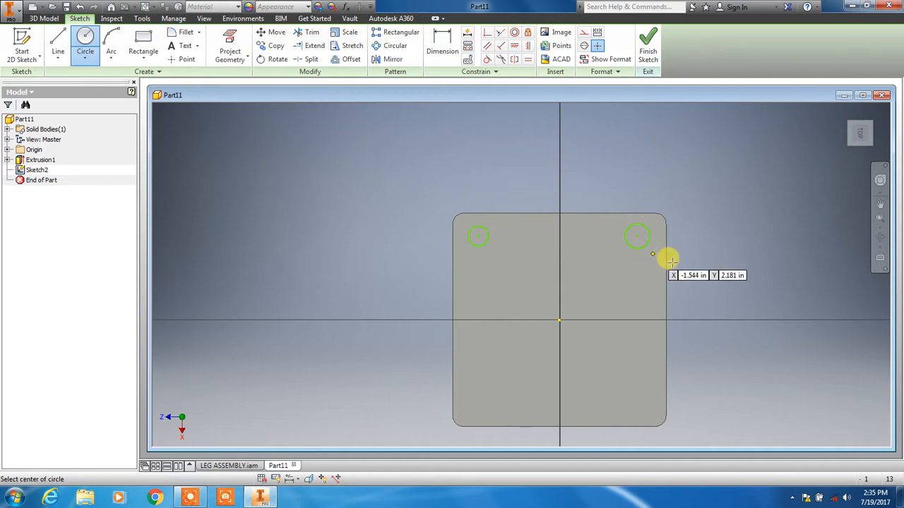
pyautogui.click(468, 411)
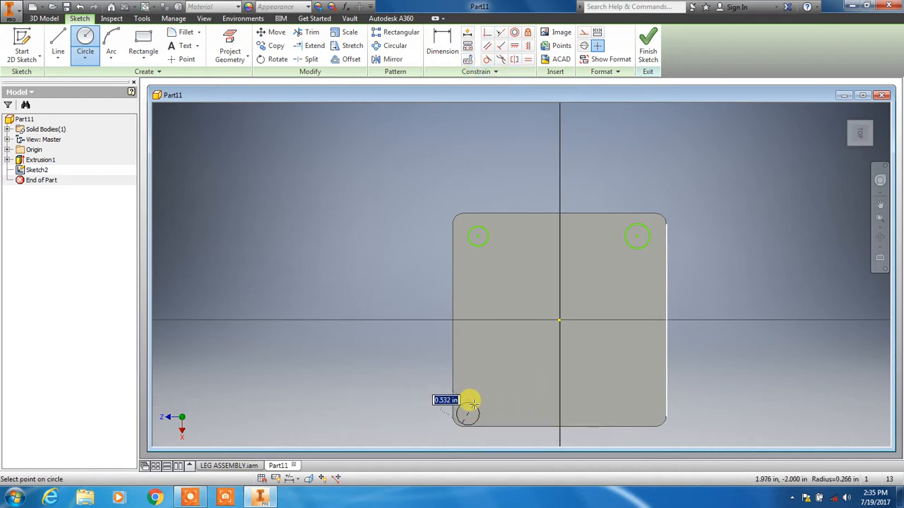
pyautogui.click(468, 404)
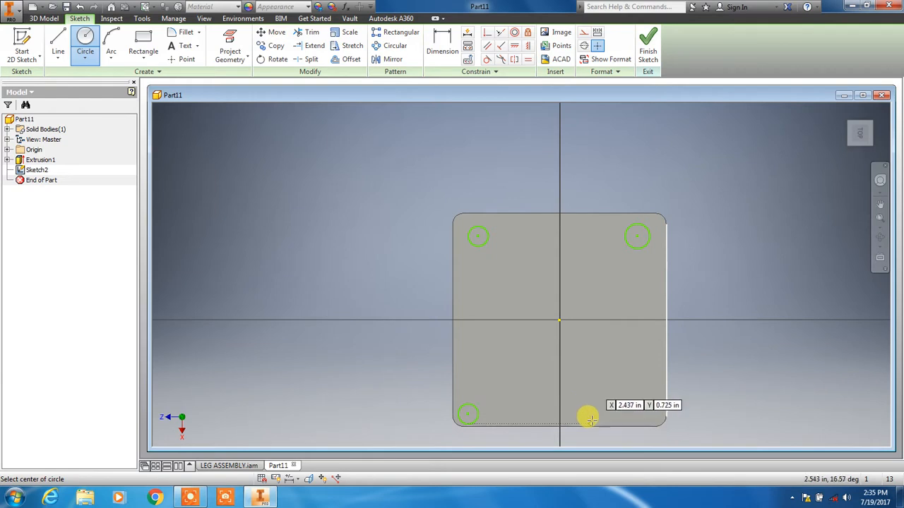
pyautogui.click(640, 415)
pyautogui.click(641, 403)
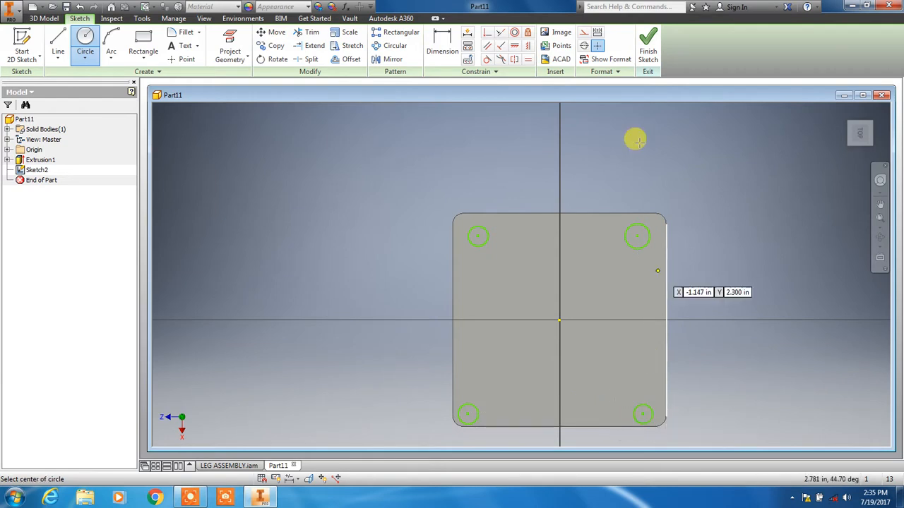
# Step: Make all four corner circles the same size with Equal constraints
pyautogui.click(528, 59)
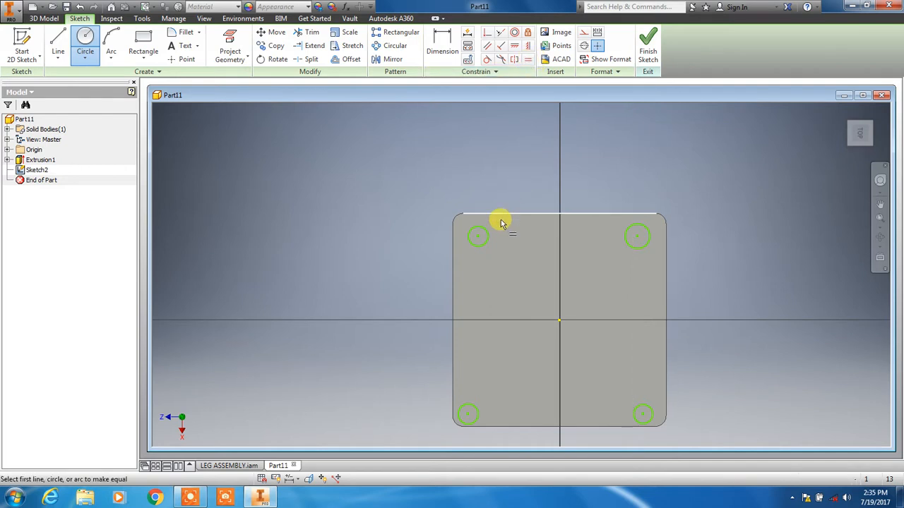
pyautogui.click(488, 236)
pyautogui.click(630, 241)
pyautogui.click(639, 237)
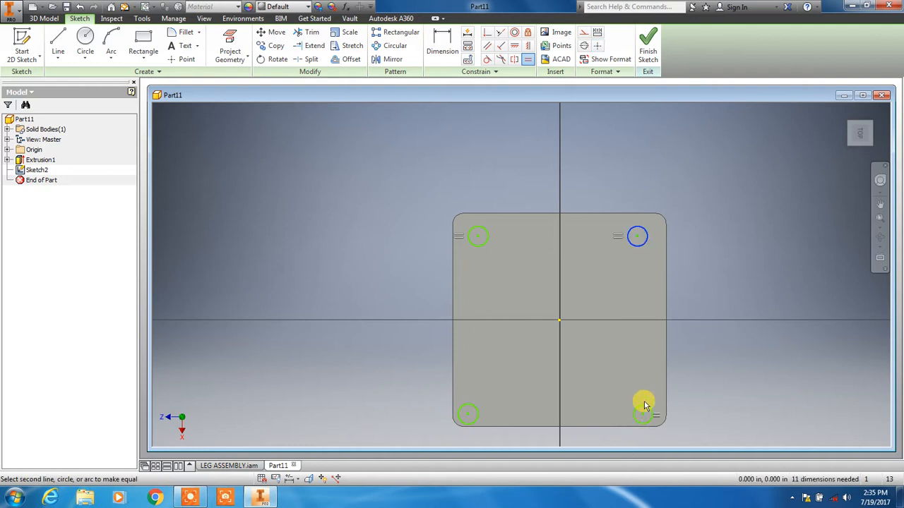
pyautogui.click(644, 411)
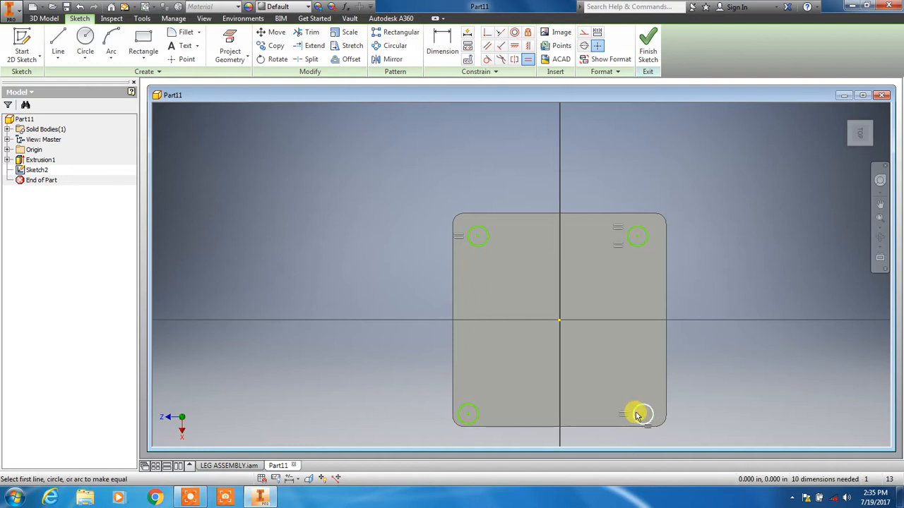
pyautogui.click(639, 414)
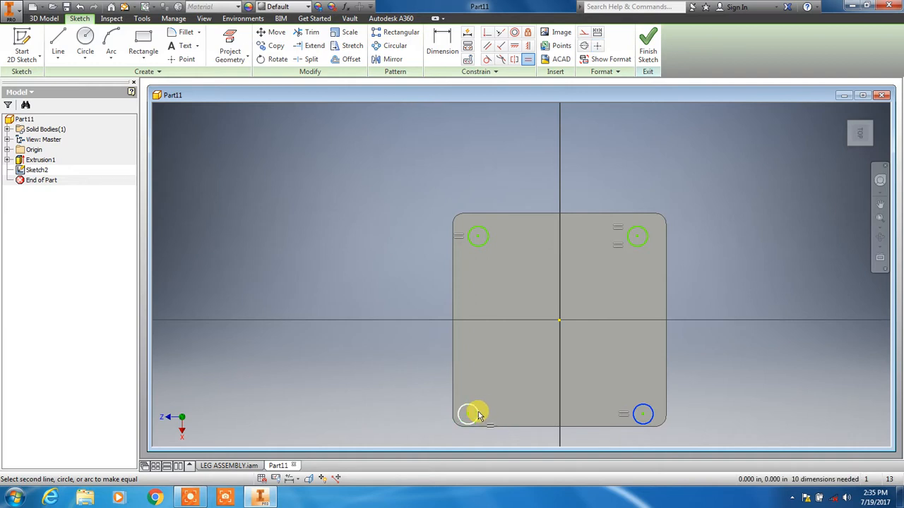
pyautogui.click(478, 414)
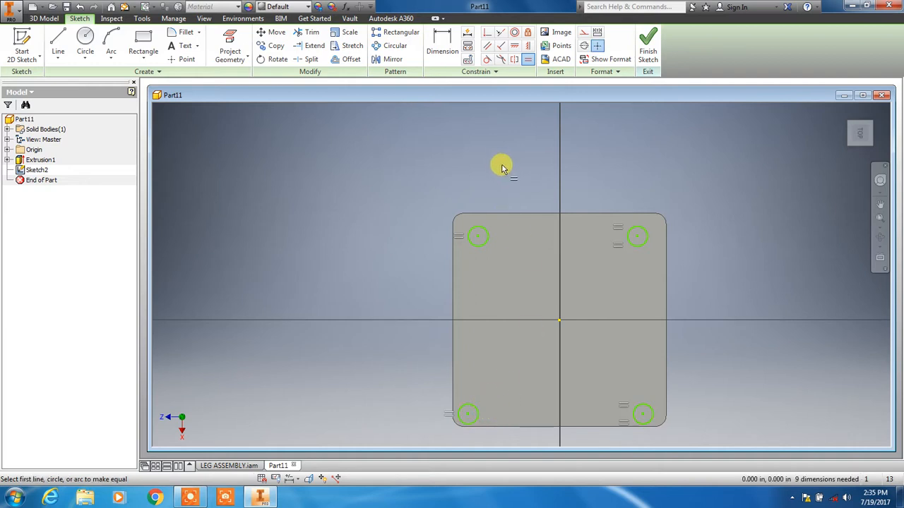
# Step: Dimension the upper-left circle's centre 0.5 in from the plate's upper edge
pyautogui.click(442, 44)
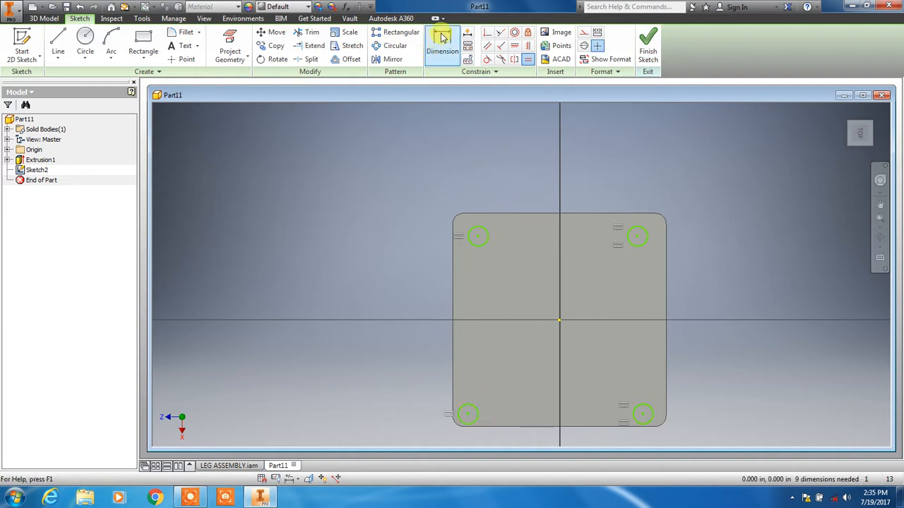
pyautogui.click(498, 213)
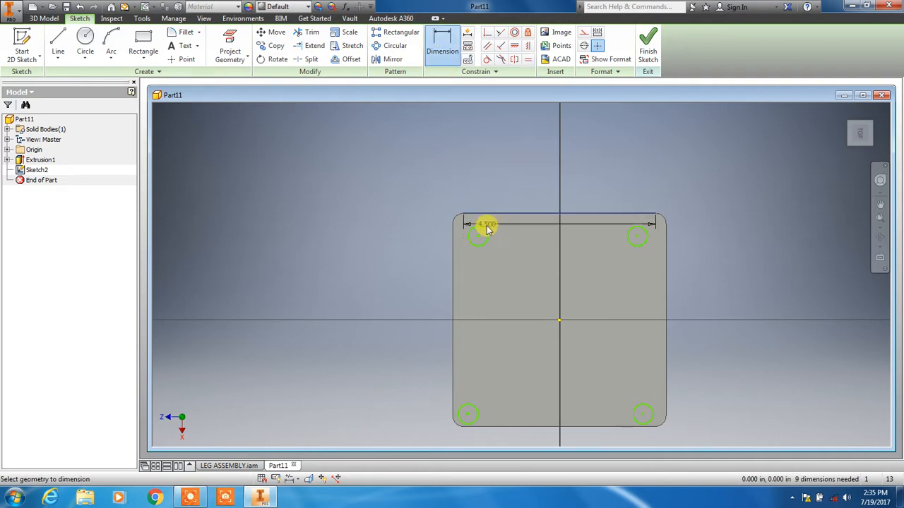
pyautogui.click(479, 237)
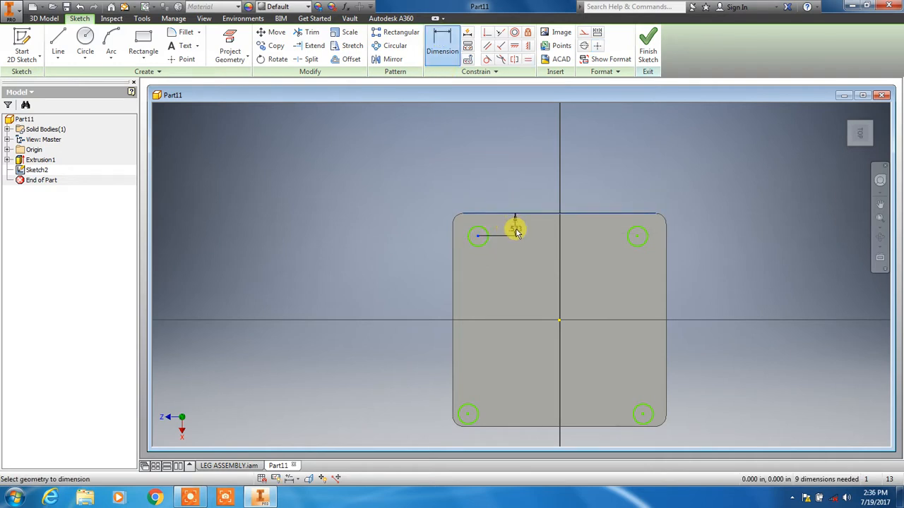
pyautogui.click(517, 228)
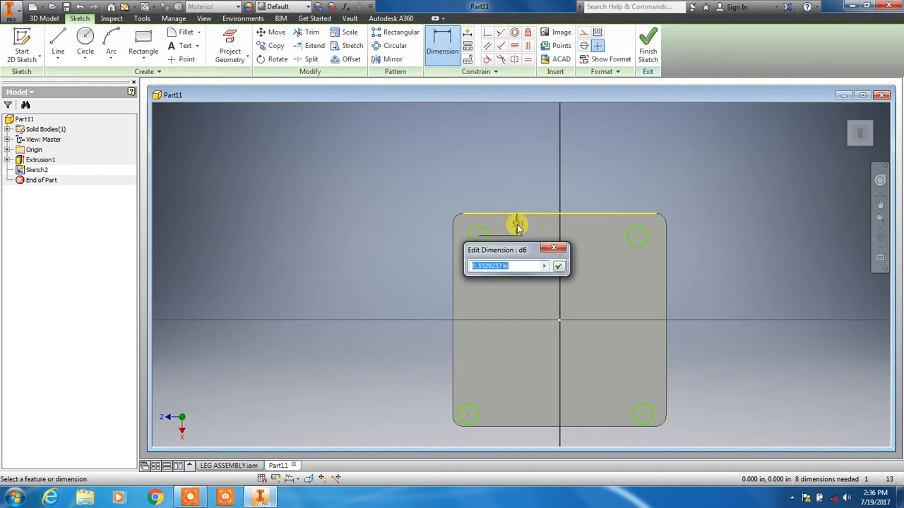
pyautogui.write('.5')
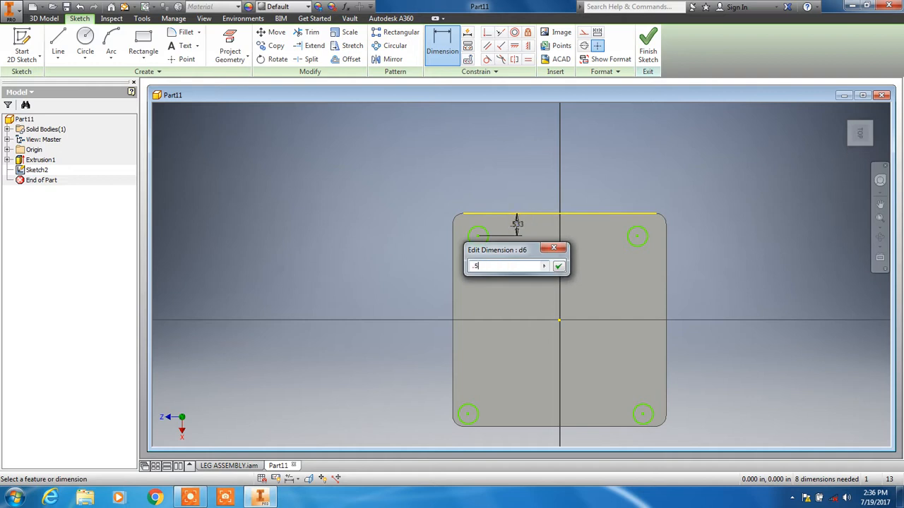
pyautogui.press('Return')
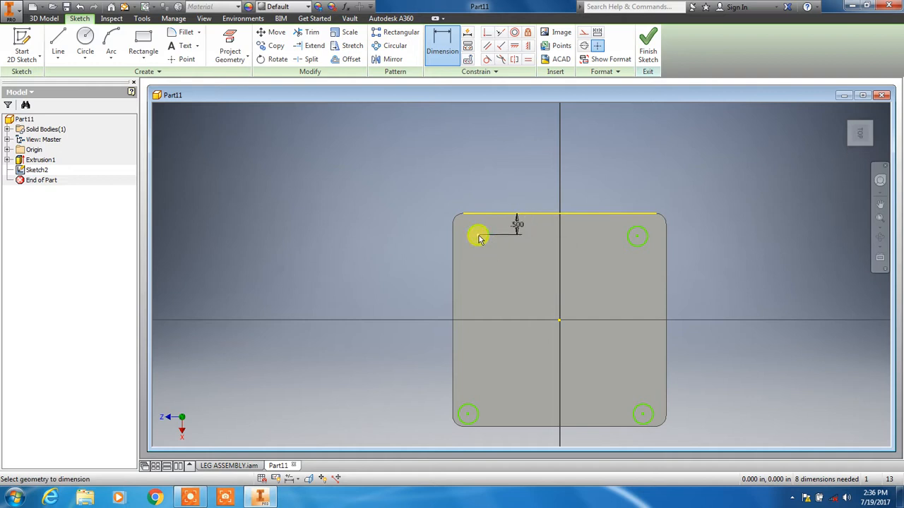
# Step: Dimension the upper-left circle's centre from the plate's left edge, linking the value to the 0.5 in upper-edge dimension
pyautogui.click(478, 238)
pyautogui.click(452, 240)
pyautogui.click(449, 173)
pyautogui.click(520, 226)
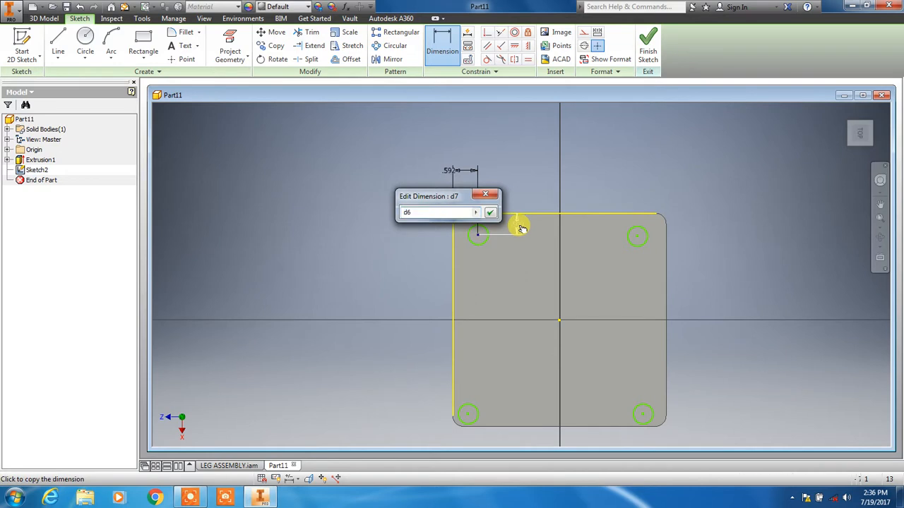
pyautogui.press('Return')
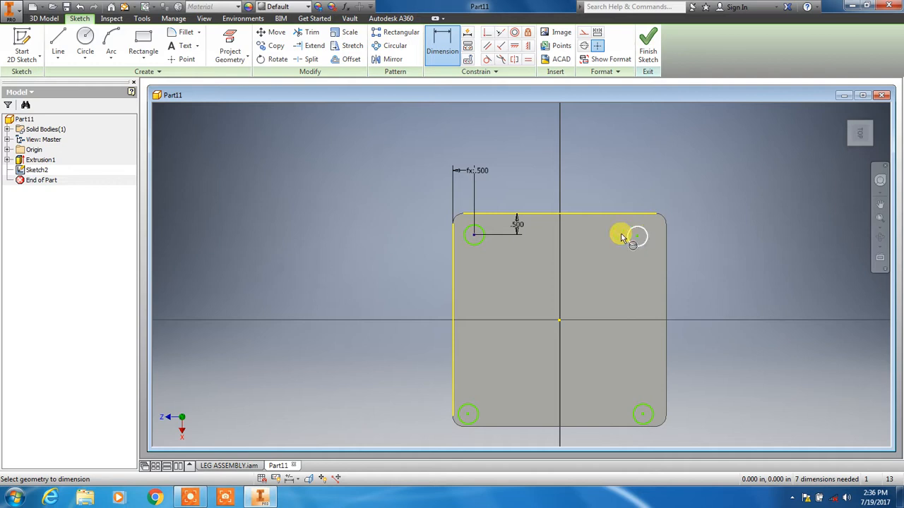
# Step: Align the circle centres using Horizontal constraints on the left and right pairs and a Vertical constraint on the upper pair
pyautogui.click(514, 47)
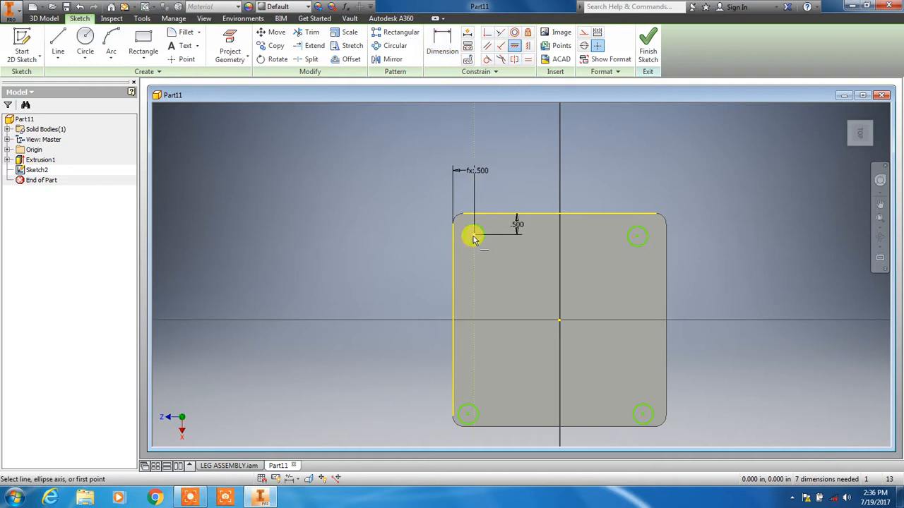
pyautogui.click(474, 236)
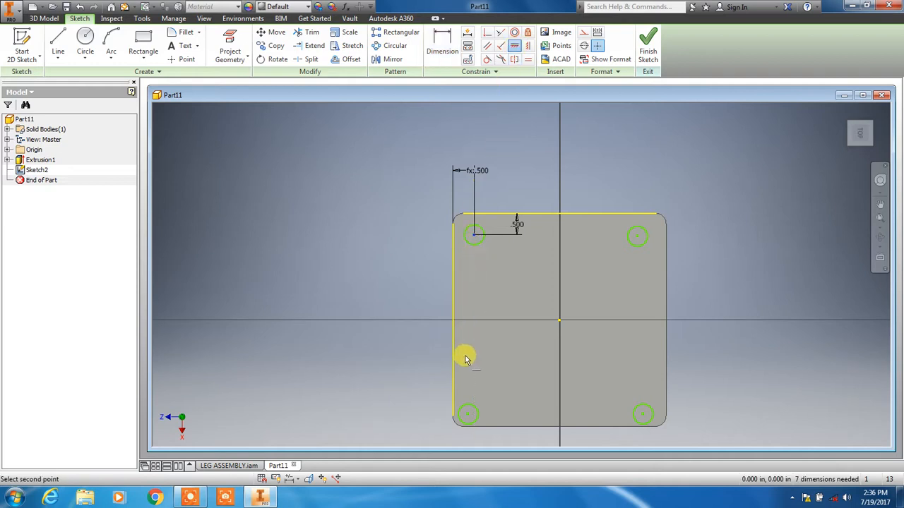
pyautogui.click(466, 417)
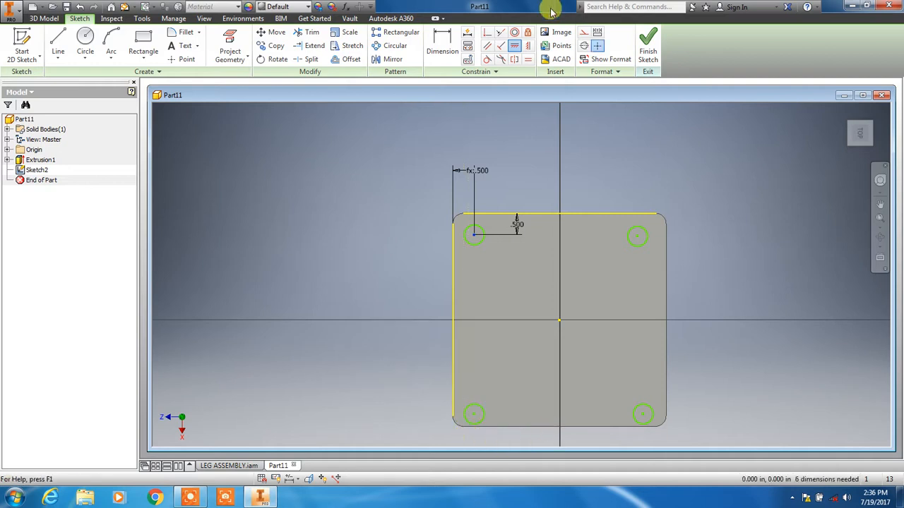
pyautogui.click(636, 238)
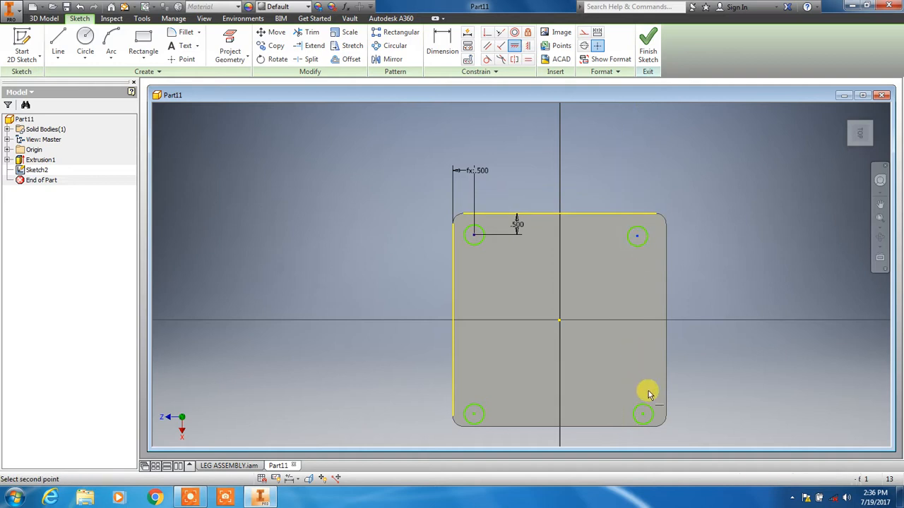
pyautogui.click(641, 416)
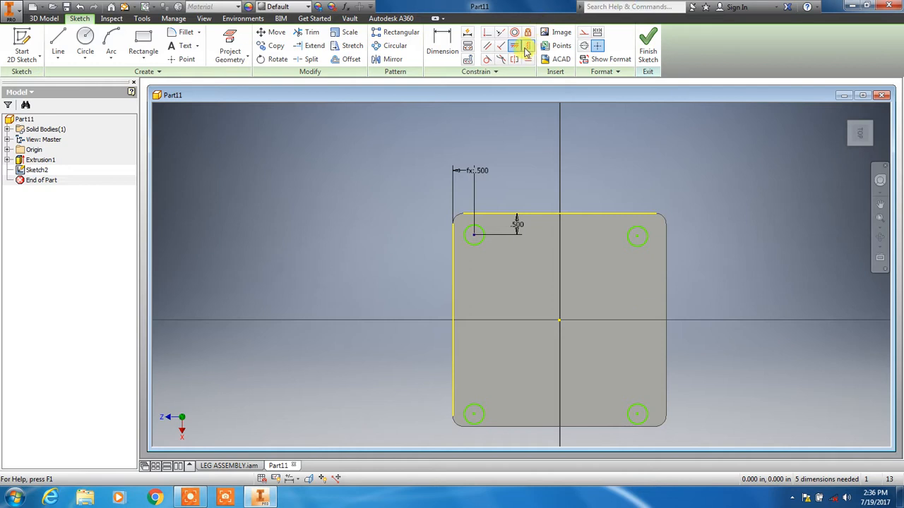
pyautogui.click(472, 236)
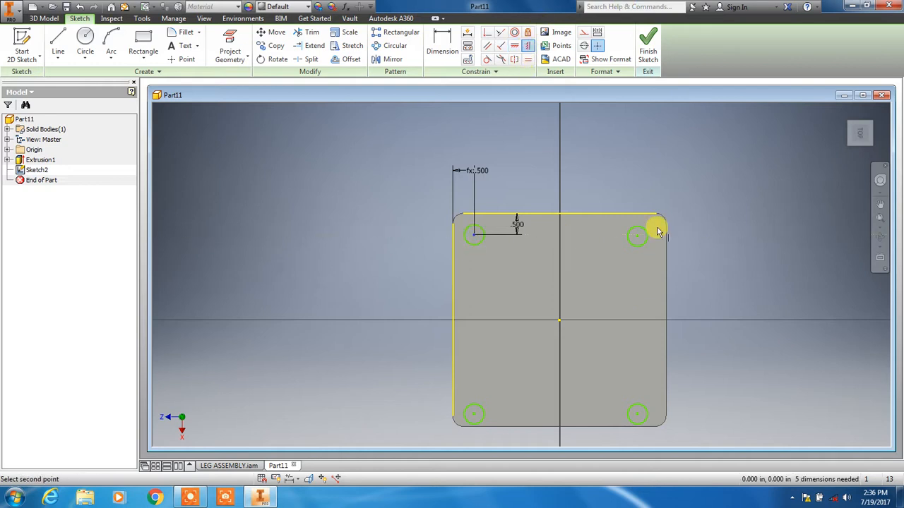
pyautogui.click(638, 241)
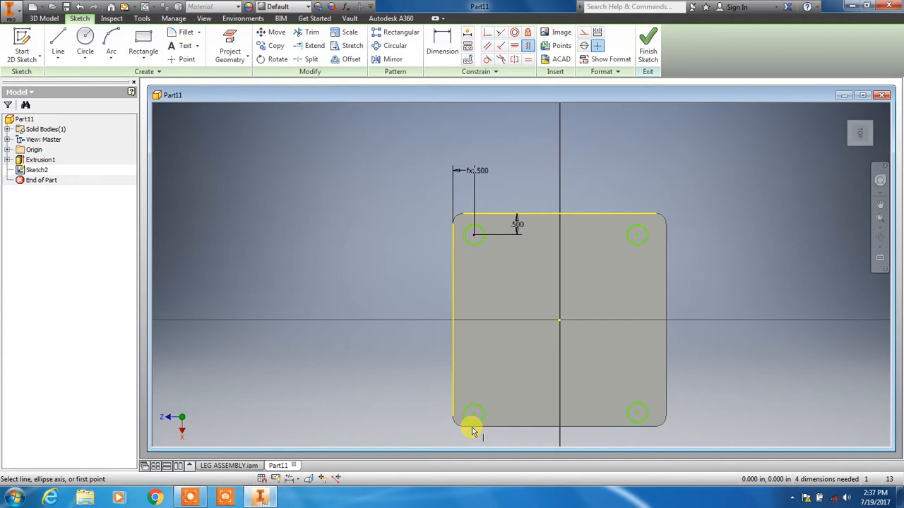
# Step: Dimension the lower-left circle's centre from the plate's lower edge, linking the value to the 0.5 in upper-edge dimension
pyautogui.click(442, 41)
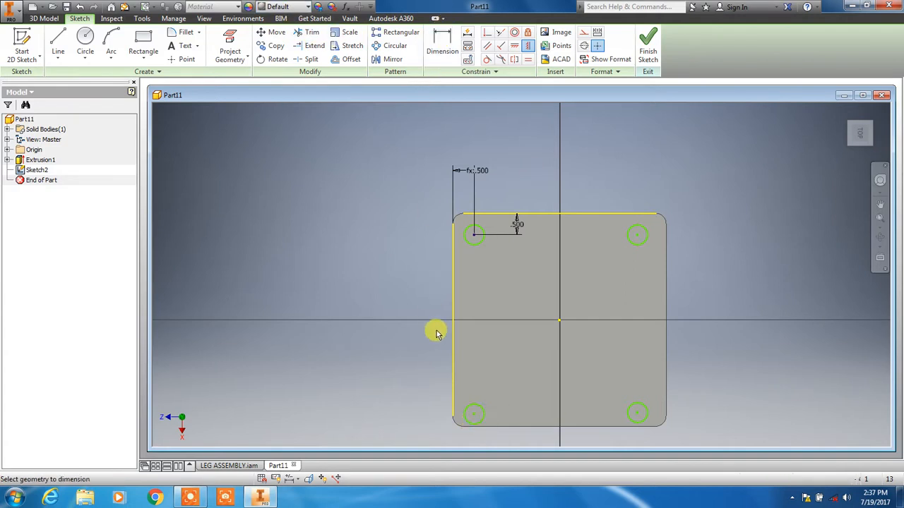
pyautogui.click(474, 417)
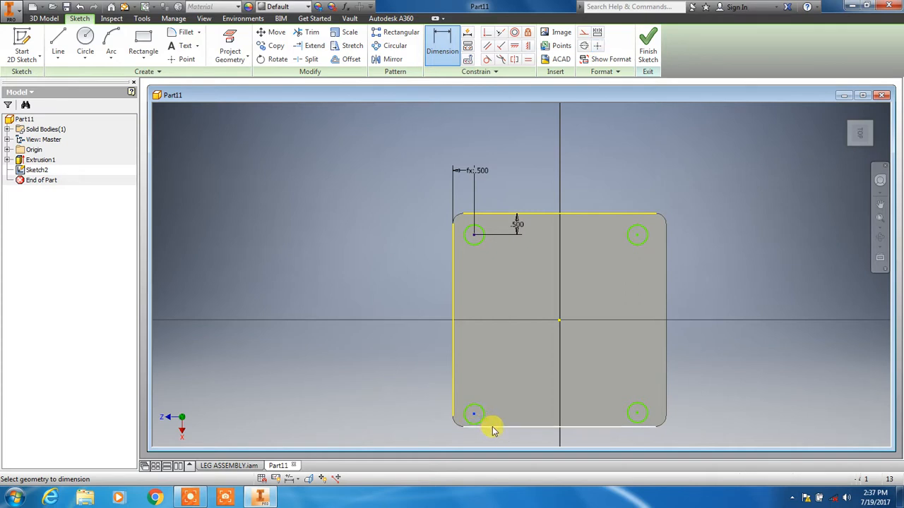
pyautogui.click(507, 420)
pyautogui.click(519, 226)
pyautogui.press('Return')
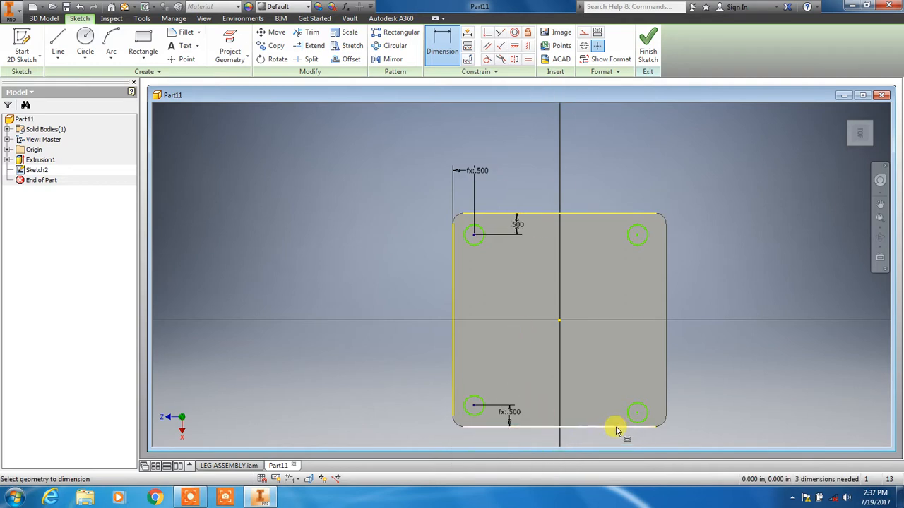
# Step: Align the lower-left and lower-right circle centres with a Vertical constraint
pyautogui.click(528, 47)
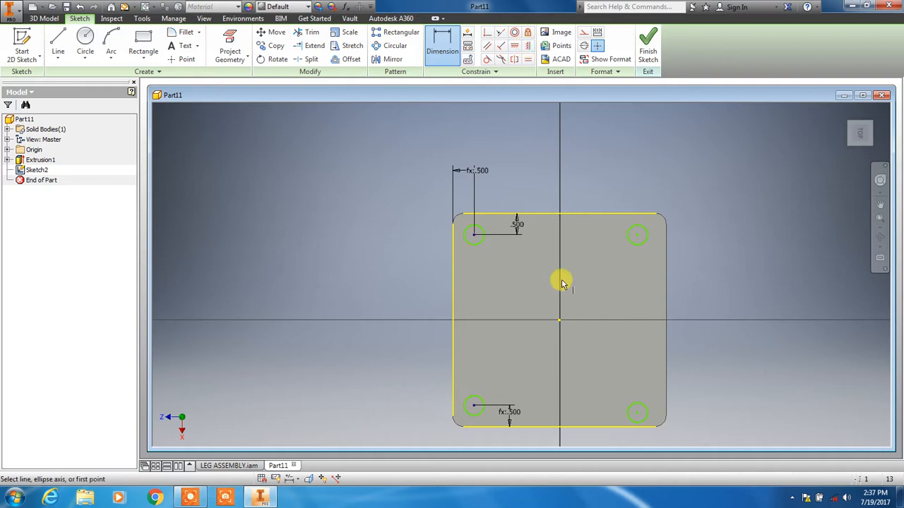
pyautogui.click(475, 408)
pyautogui.click(638, 415)
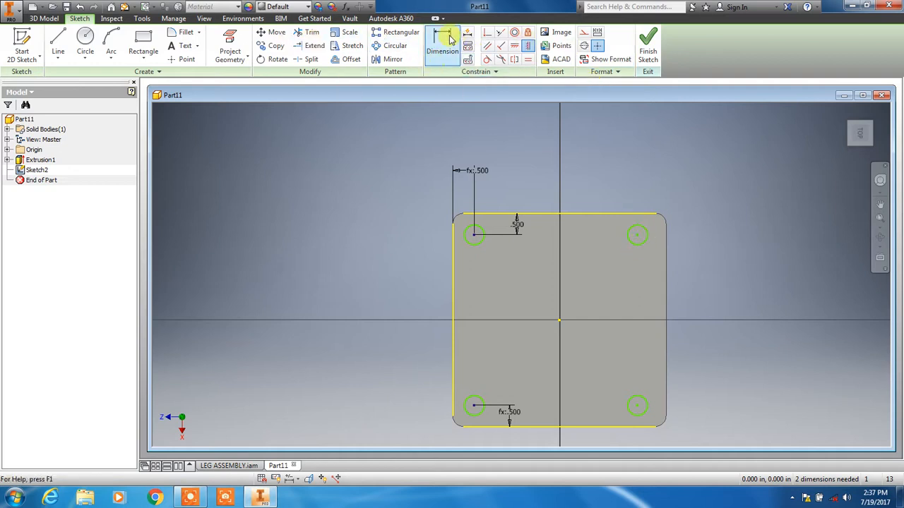
# Step: Dimension the upper-right circle's centre from the plate's right edge, linking the value to the 0.5 in upper-edge dimension
pyautogui.press('d')
pyautogui.click(637, 236)
pyautogui.click(664, 245)
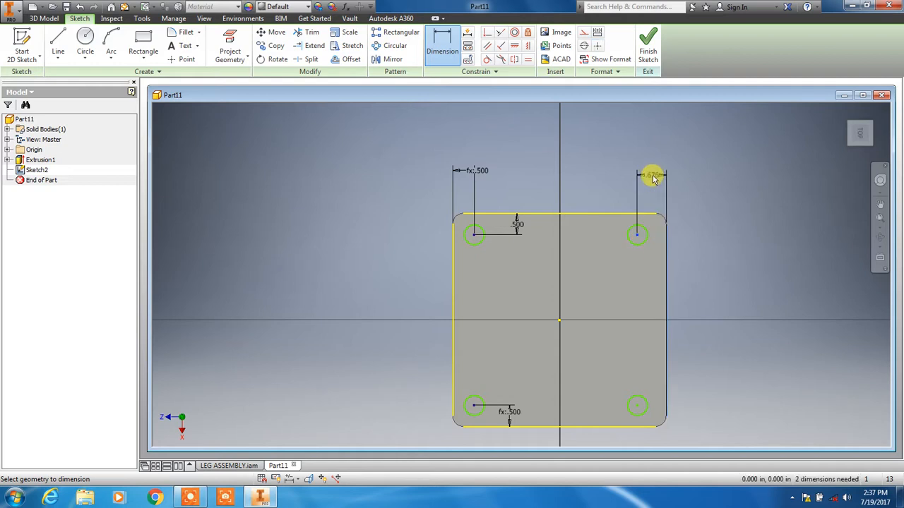
pyautogui.click(653, 180)
pyautogui.click(518, 228)
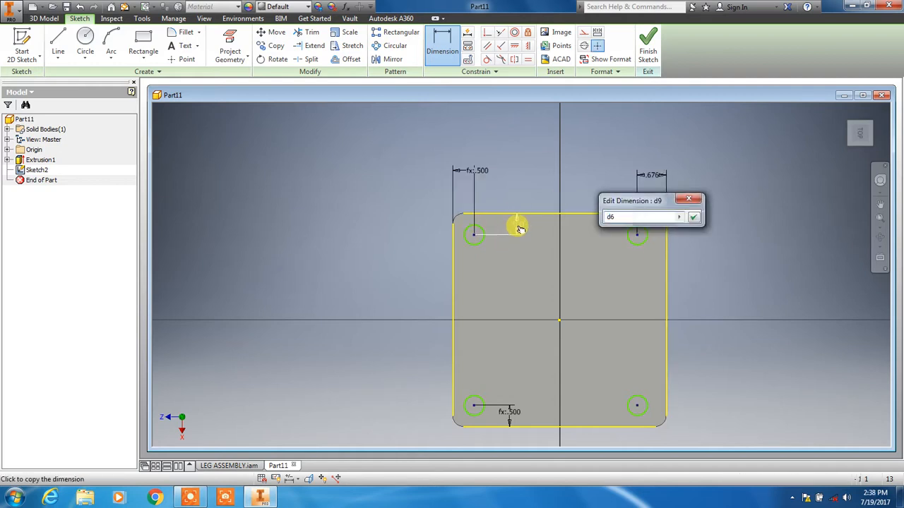
pyautogui.press('Return')
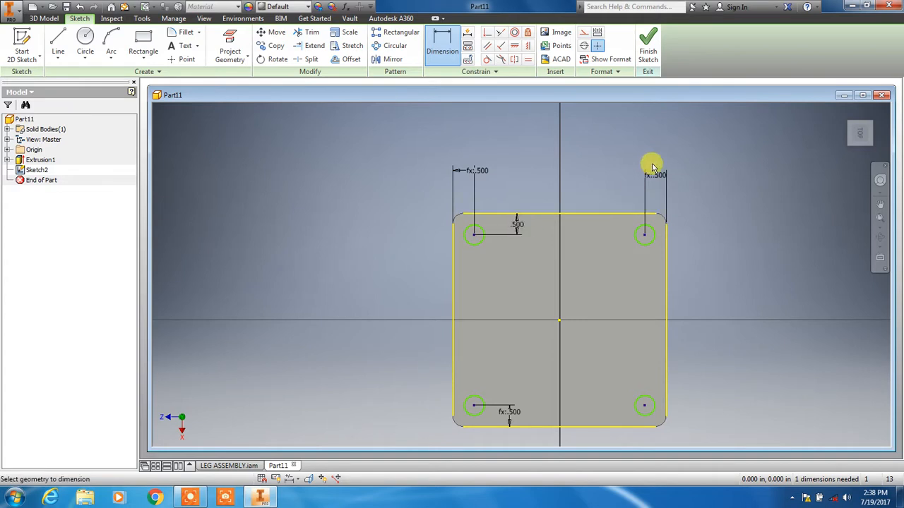
# Step: Dimension the upper-left circle's diameter as 0.375 in and finish the sketch
pyautogui.click(477, 246)
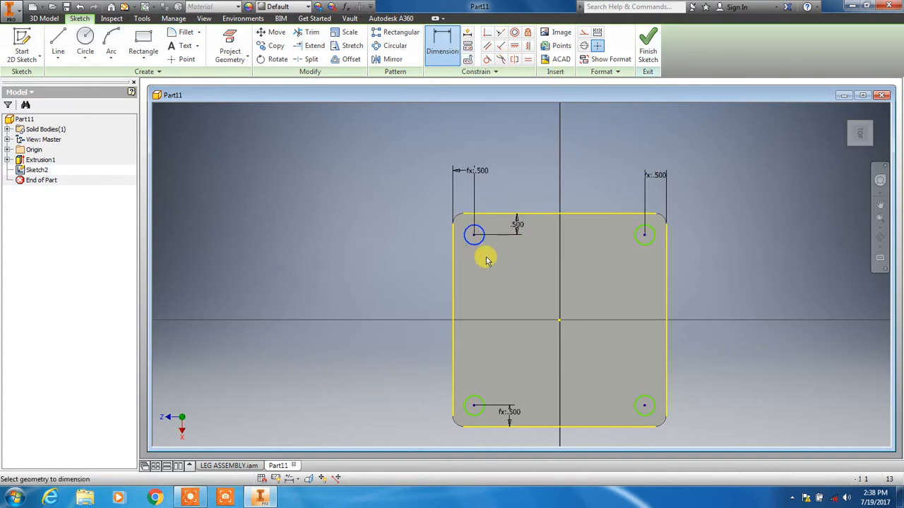
pyautogui.click(403, 281)
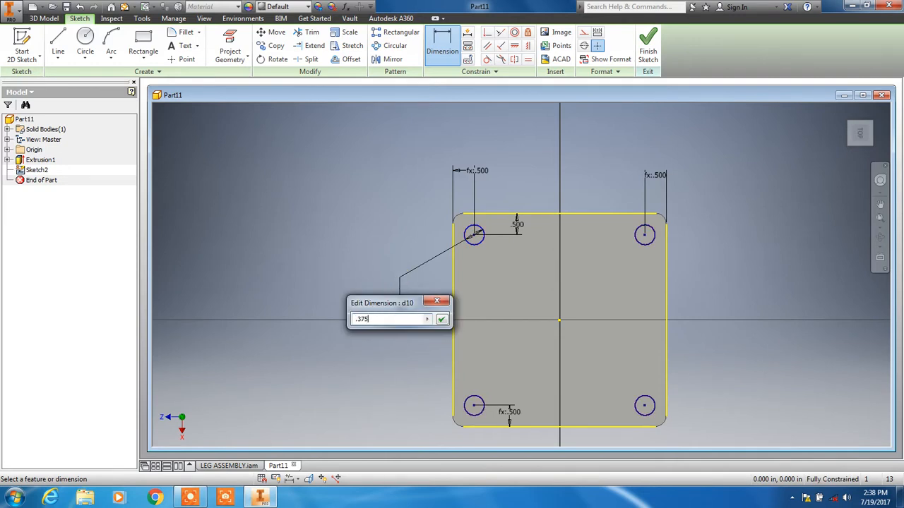
pyautogui.press('Return')
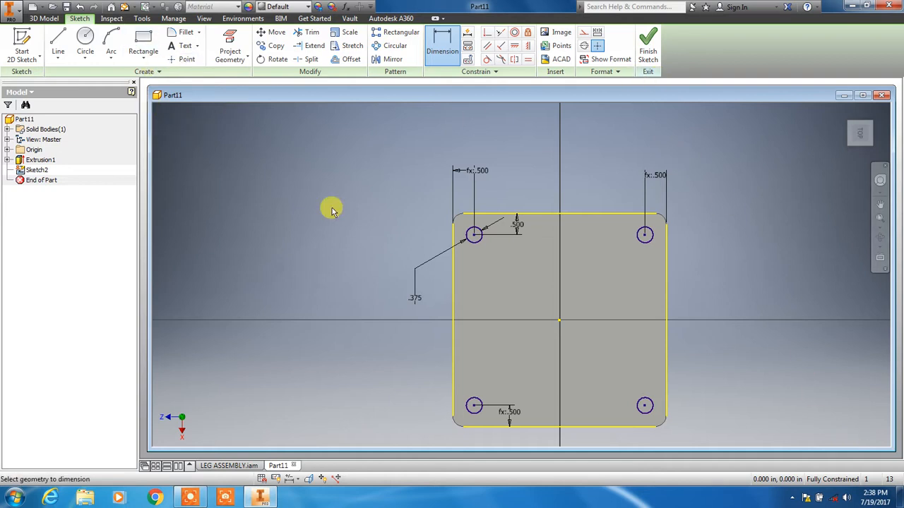
pyautogui.click(655, 54)
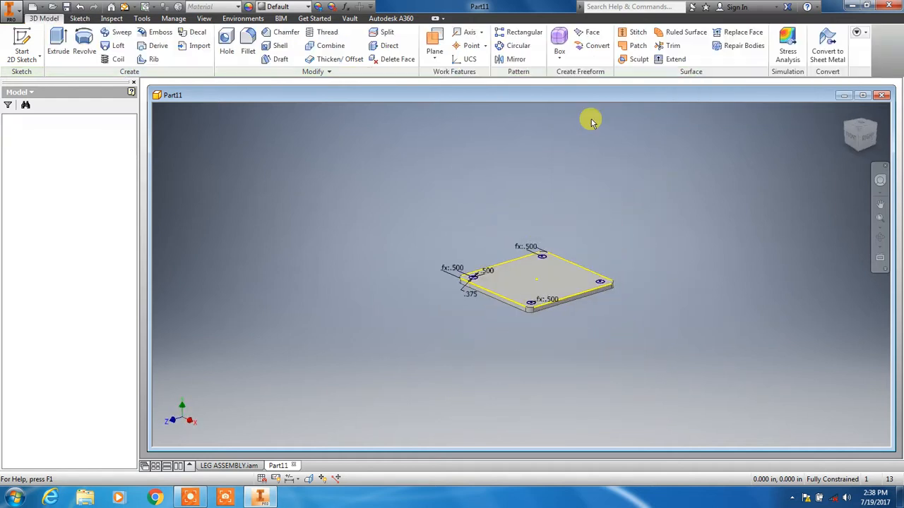
# Step: Extrude the four corner circles as a cut 0.25 in deep into the plate
pyautogui.click(59, 42)
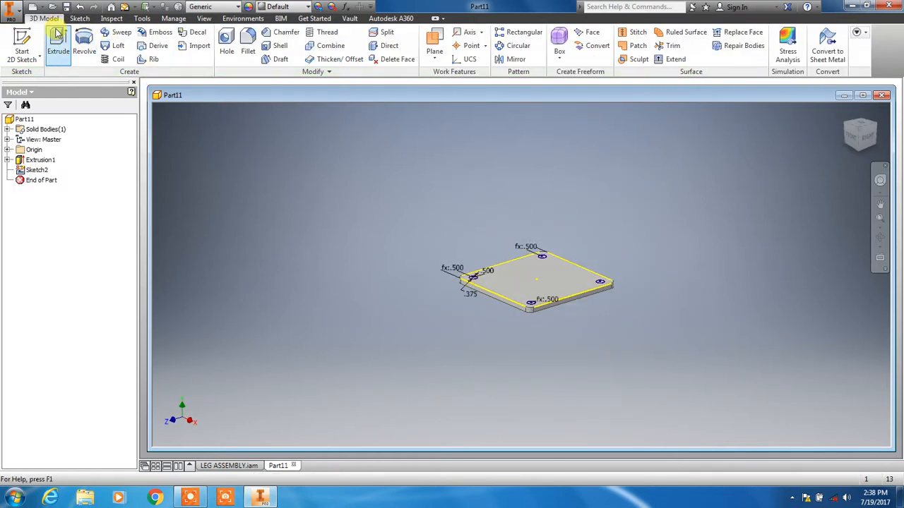
pyautogui.scroll(5, 541, 259)
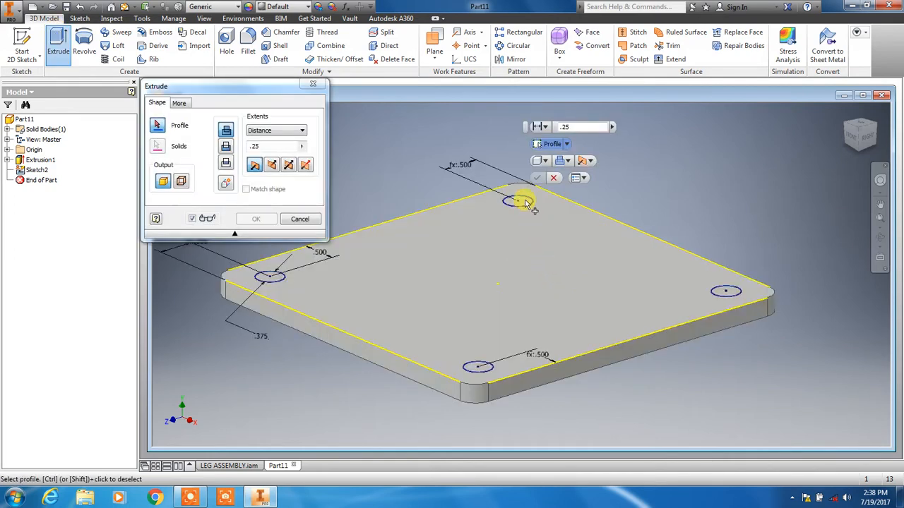
pyautogui.click(526, 203)
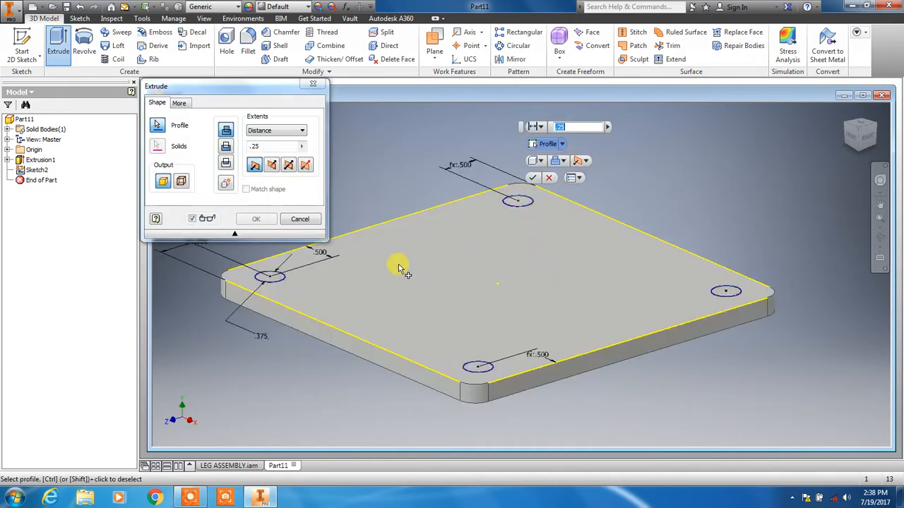
pyautogui.click(280, 282)
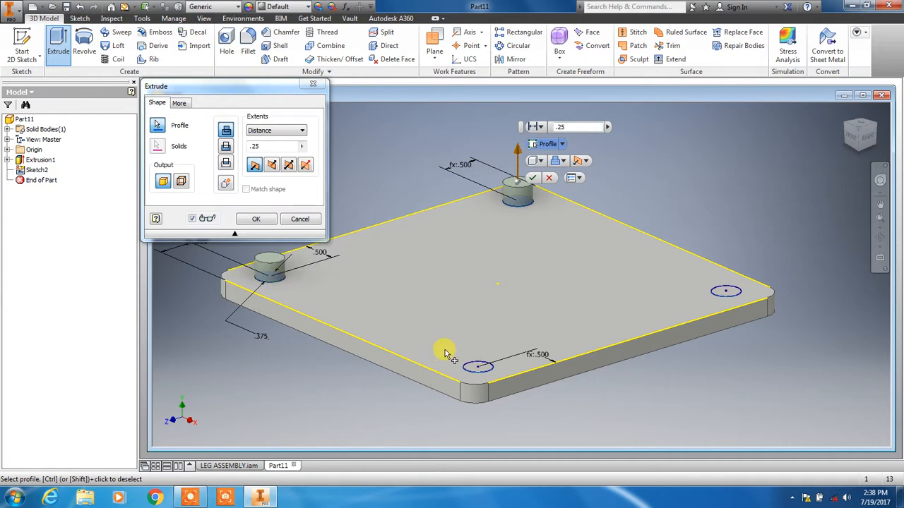
pyautogui.click(490, 367)
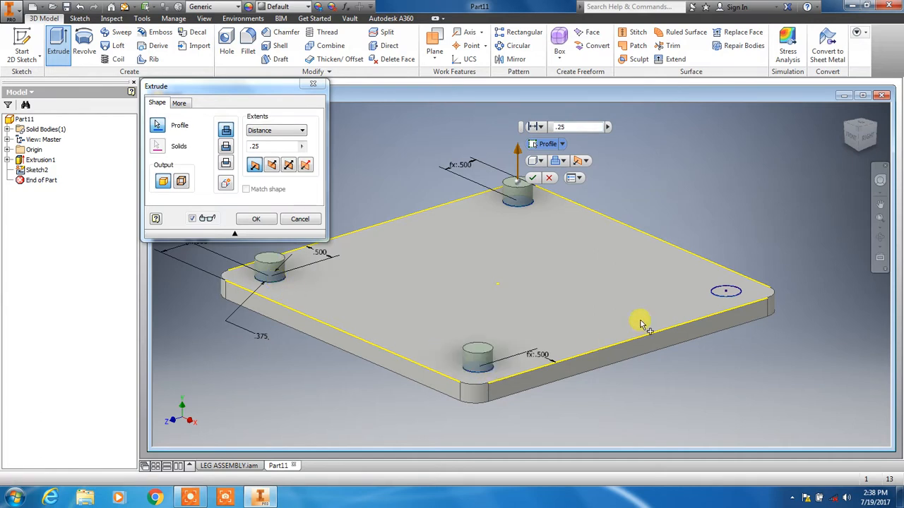
pyautogui.click(735, 294)
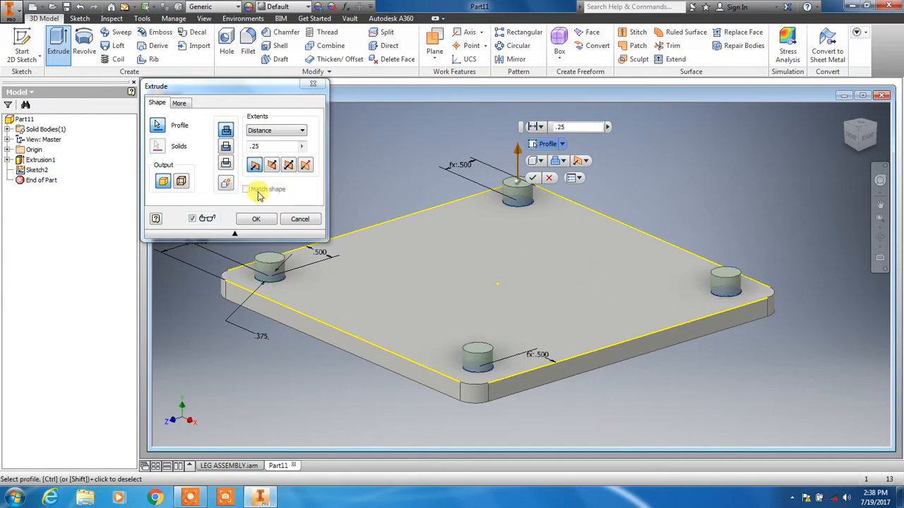
pyautogui.click(226, 147)
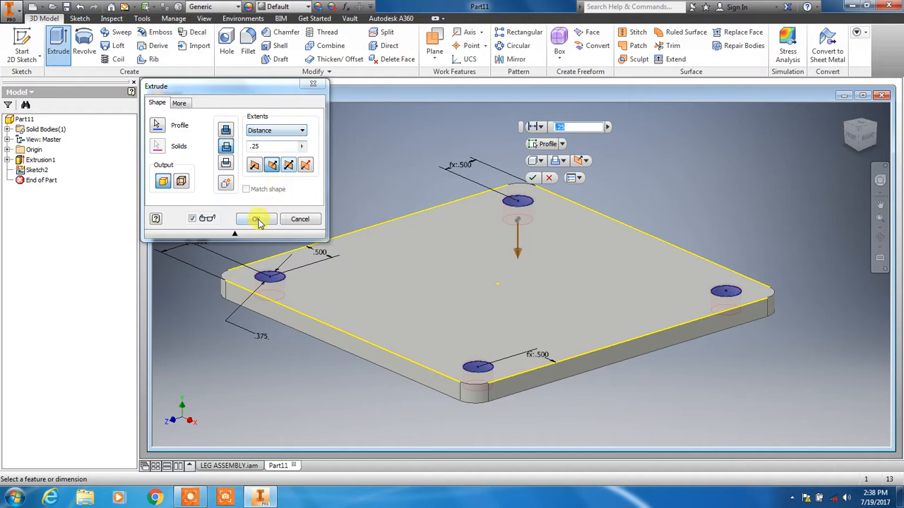
pyautogui.click(258, 220)
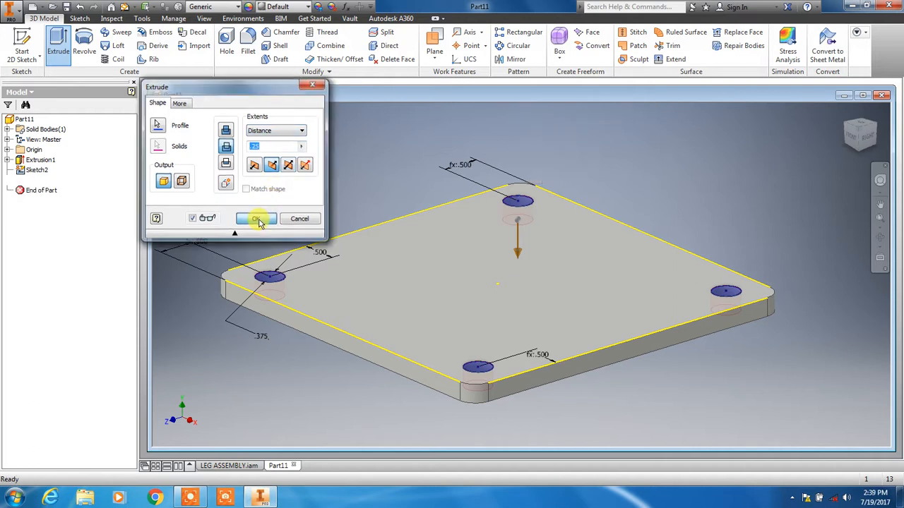
# Step: Show the plate from the top, save the part as FOOT PLATE in the SHOP TABLE folder, and close it
pyautogui.click(864, 127)
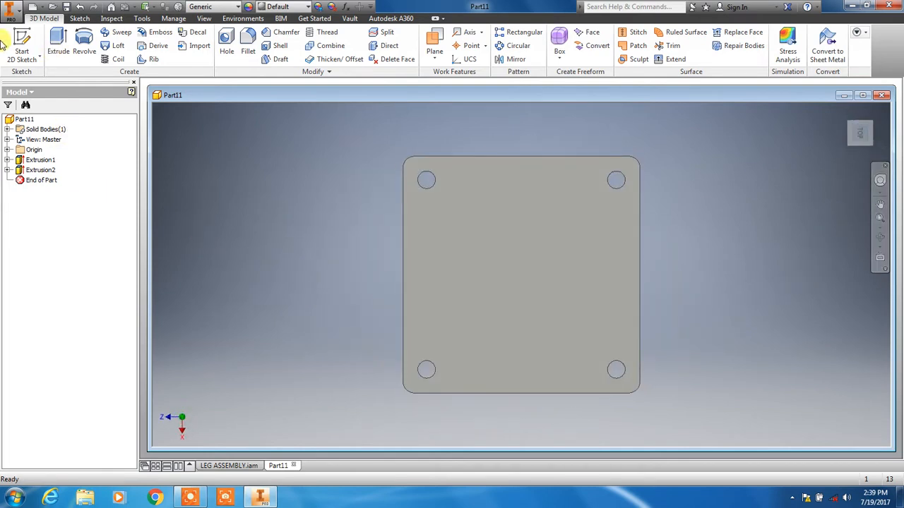
pyautogui.click(67, 8)
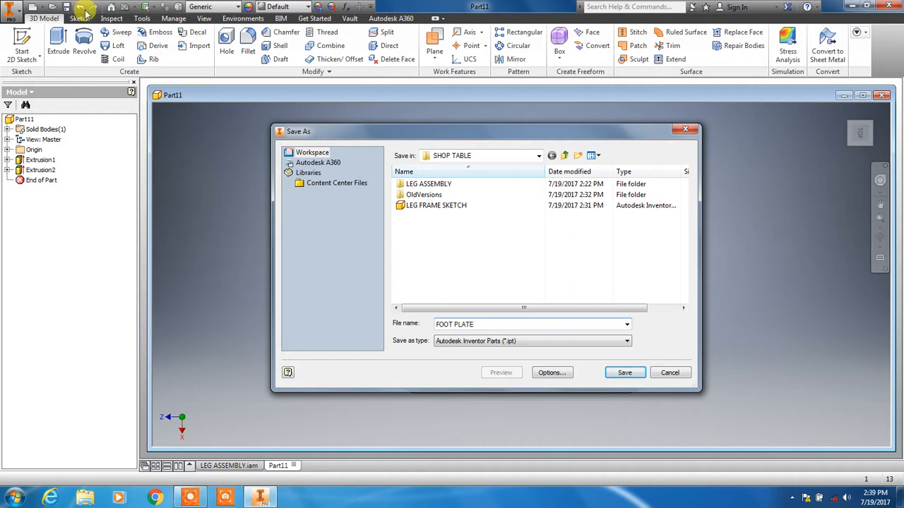
pyautogui.click(626, 374)
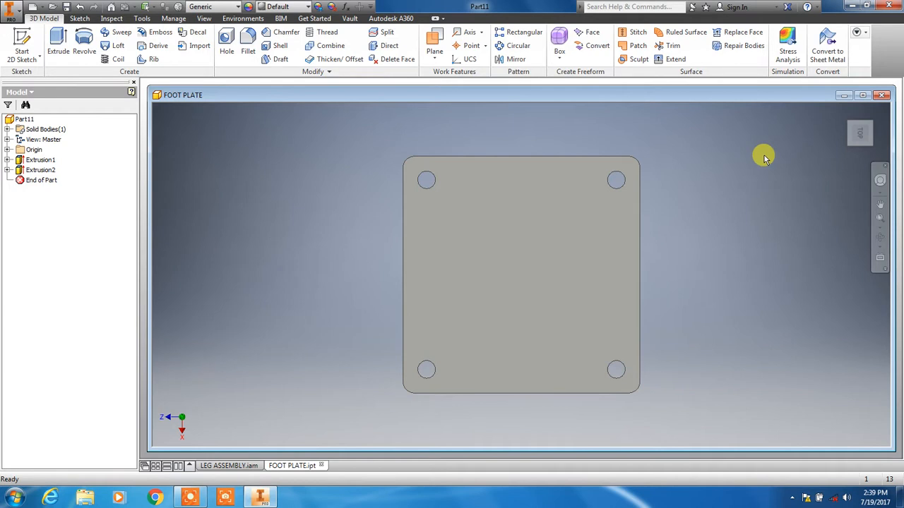
pyautogui.click(881, 98)
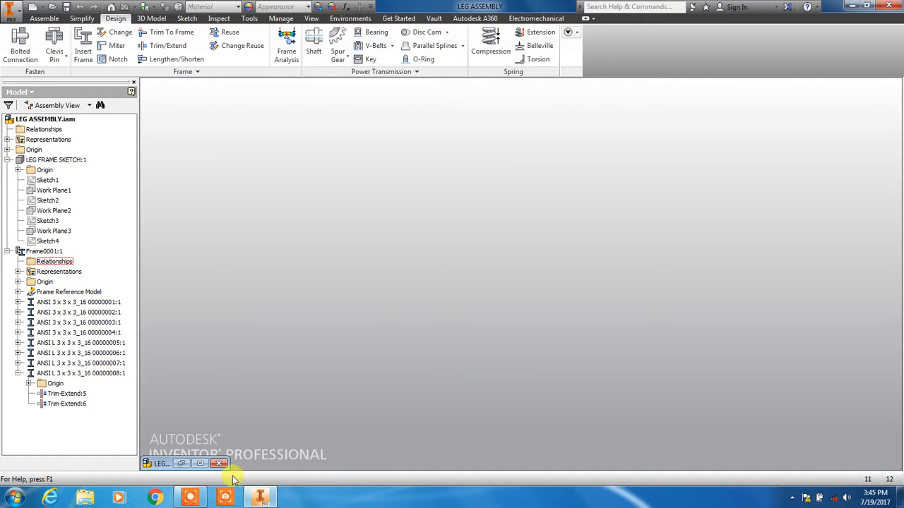
# Step: Open LEG ASSEMBLY from the SHOP TABLE folder and maximize its document window
pyautogui.moveTo(188, 500)
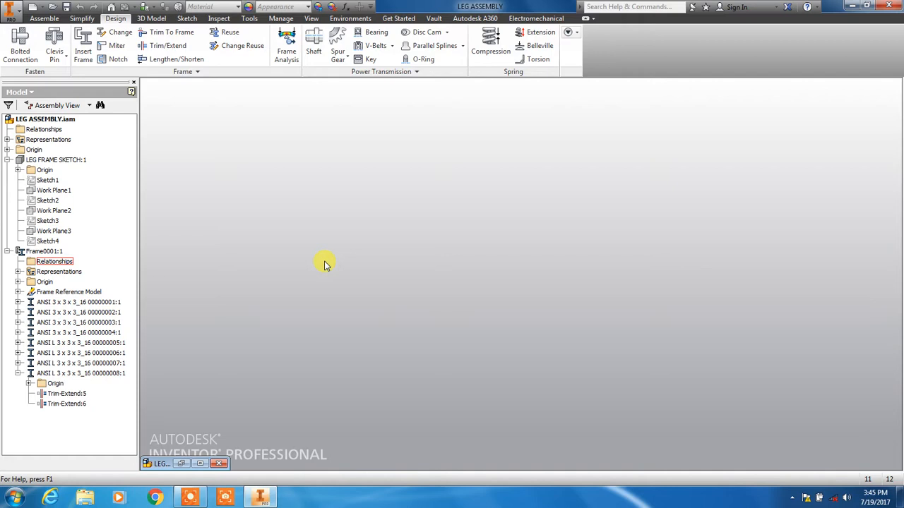
pyautogui.click(53, 8)
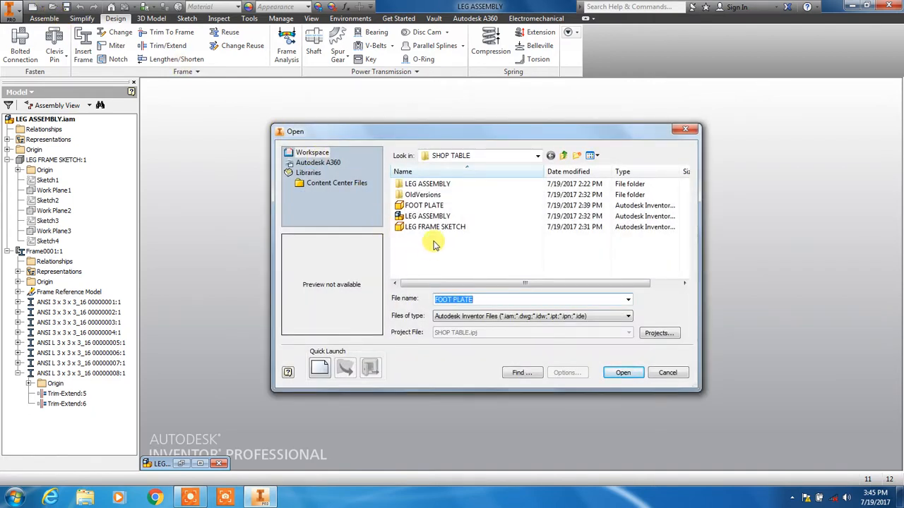
pyautogui.click(440, 215)
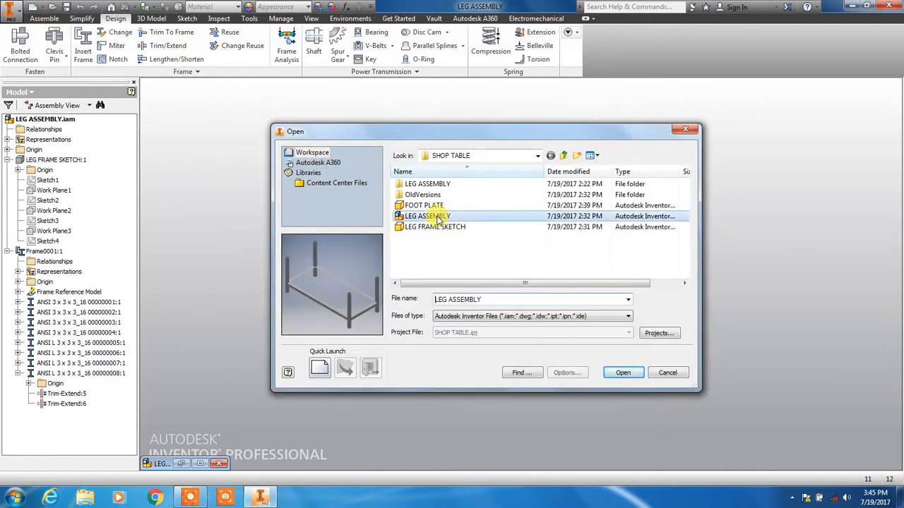
pyautogui.click(623, 372)
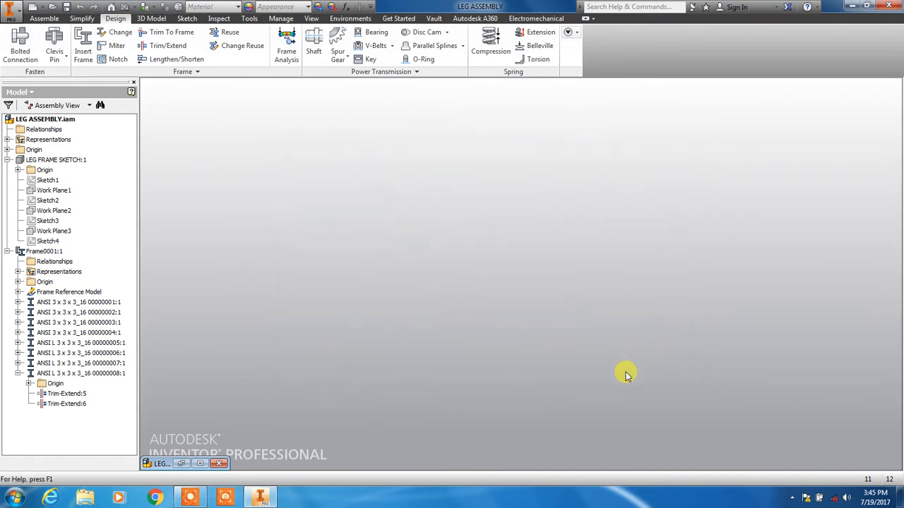
pyautogui.click(202, 464)
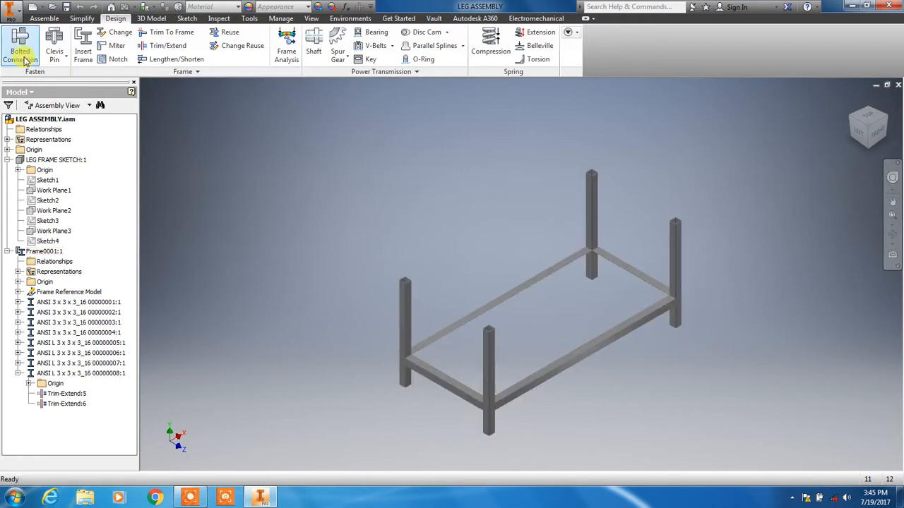
# Step: Place four instances of the FOOT PLATE part in the assembly, one near each leg of the frame
pyautogui.click(44, 19)
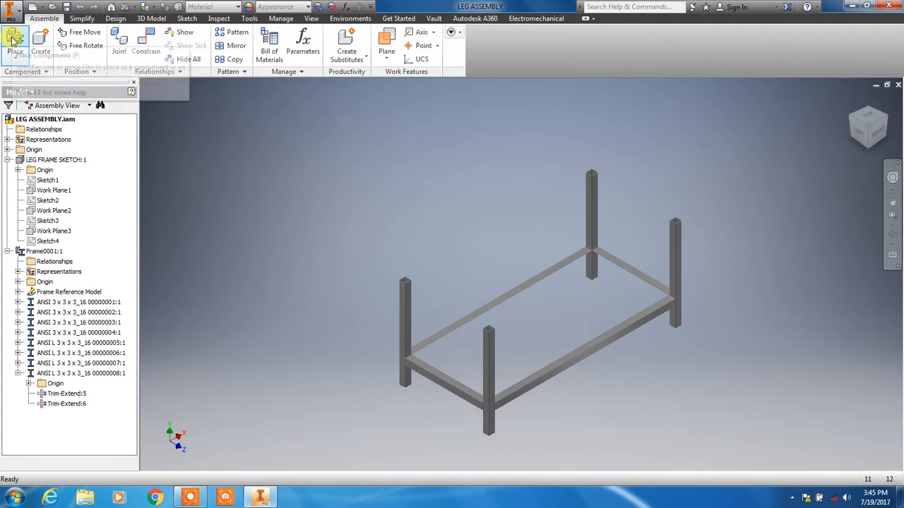
pyautogui.click(15, 42)
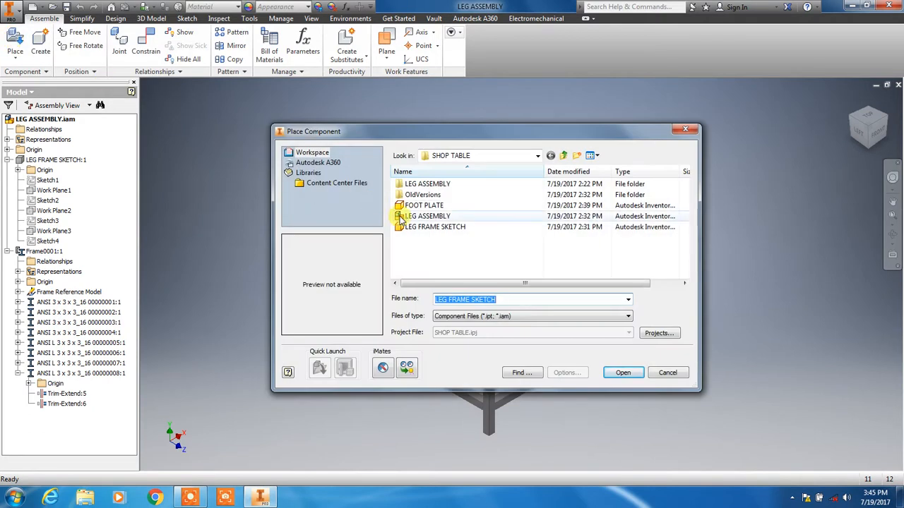
pyautogui.click(441, 205)
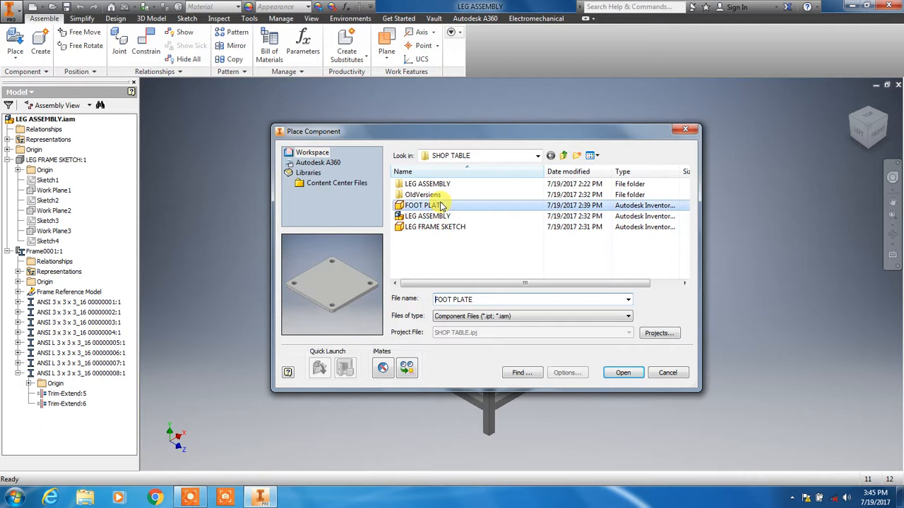
pyautogui.click(624, 373)
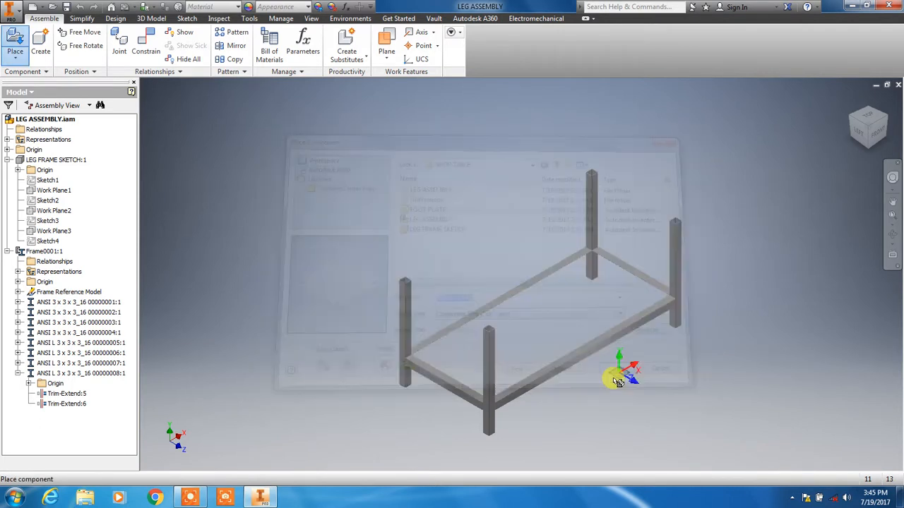
pyautogui.click(379, 404)
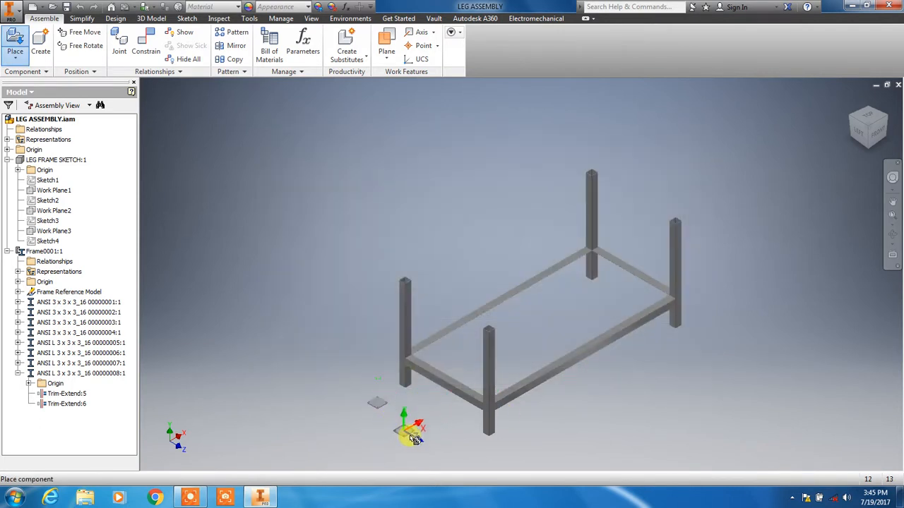
pyautogui.click(452, 451)
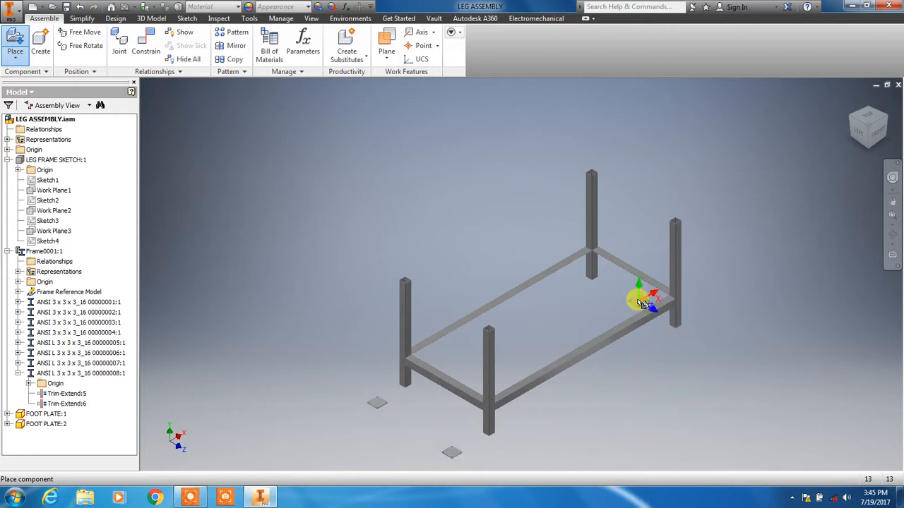
pyautogui.click(625, 231)
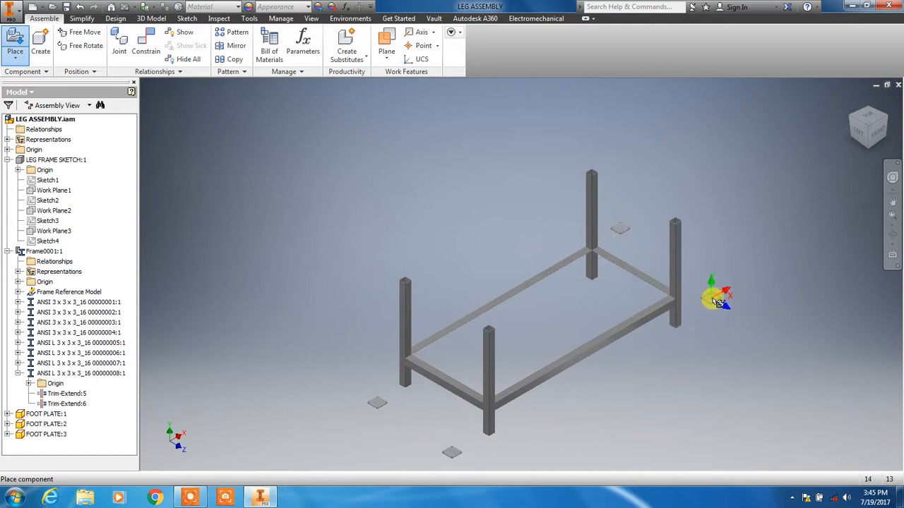
pyautogui.click(708, 288)
pyautogui.press('Escape')
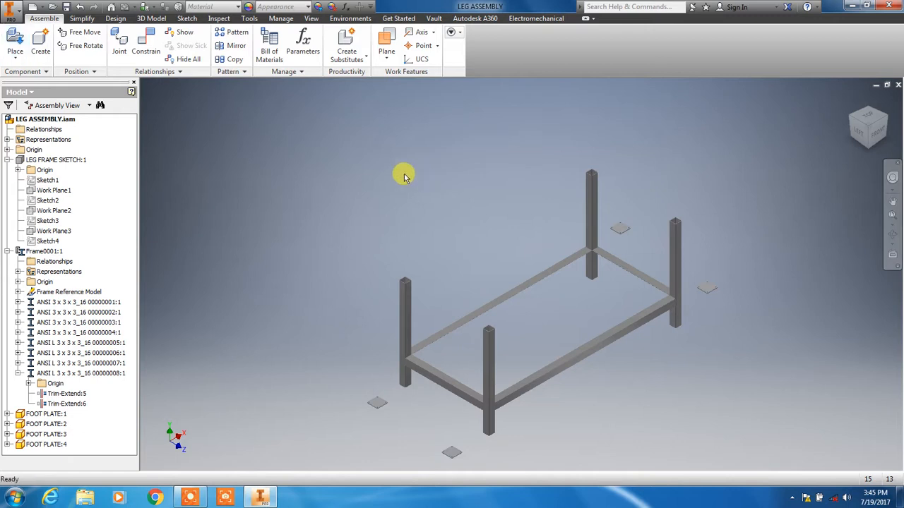
# Step: Apply a flush constraint between the top faces of the two foot plates at the frame's left end
pyautogui.click(147, 52)
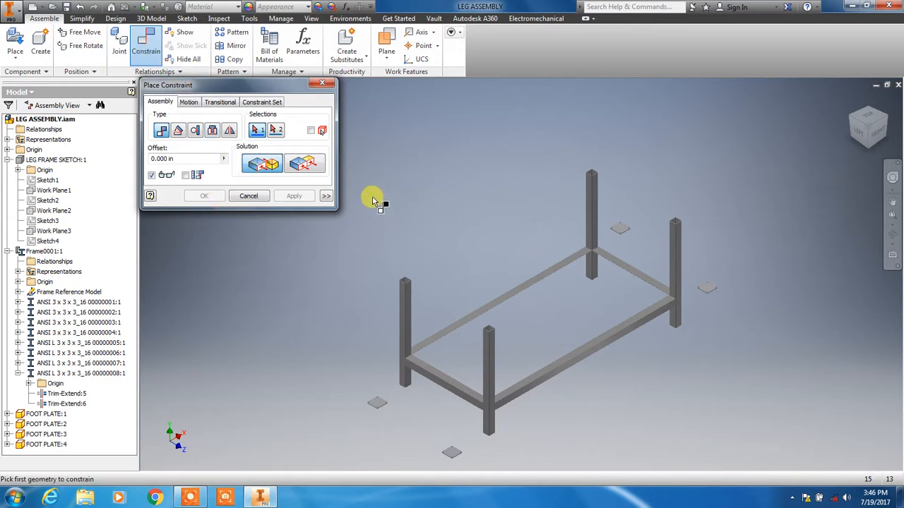
pyautogui.click(315, 166)
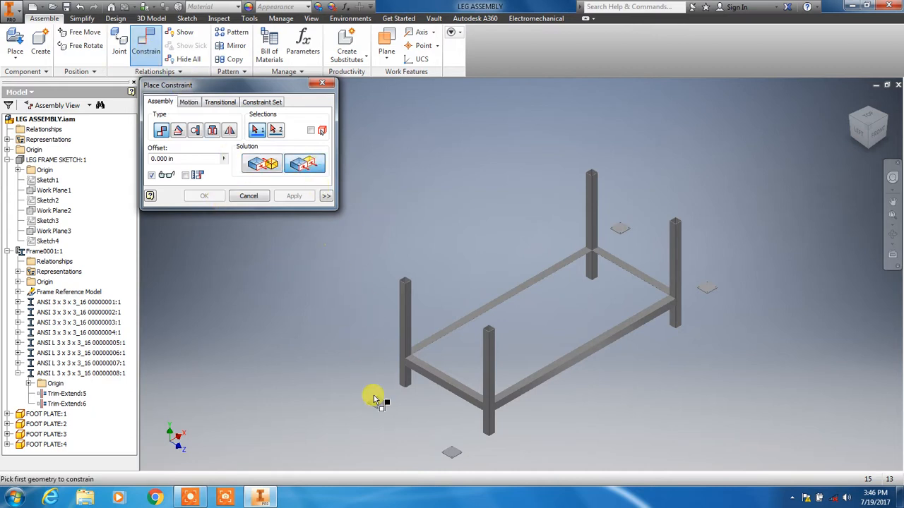
pyautogui.scroll(-3, 389, 413)
pyautogui.scroll(-5, 495, 258)
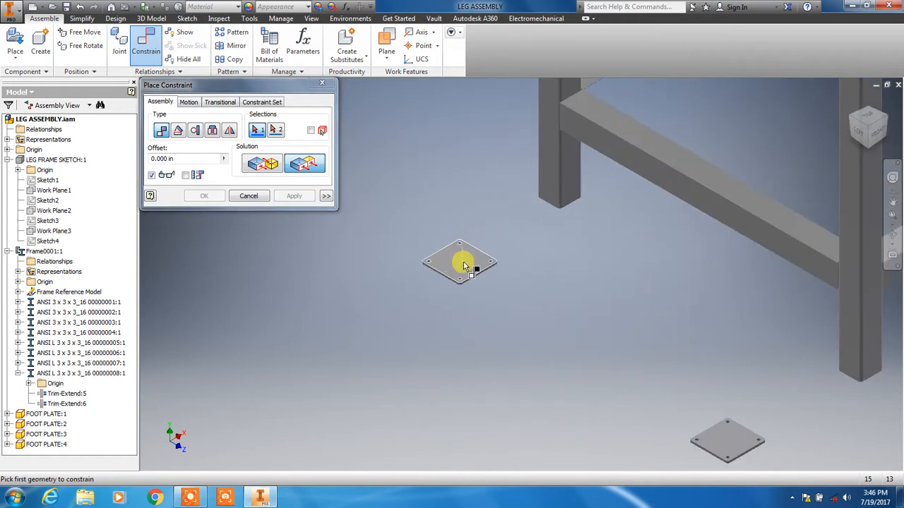
pyautogui.click(463, 266)
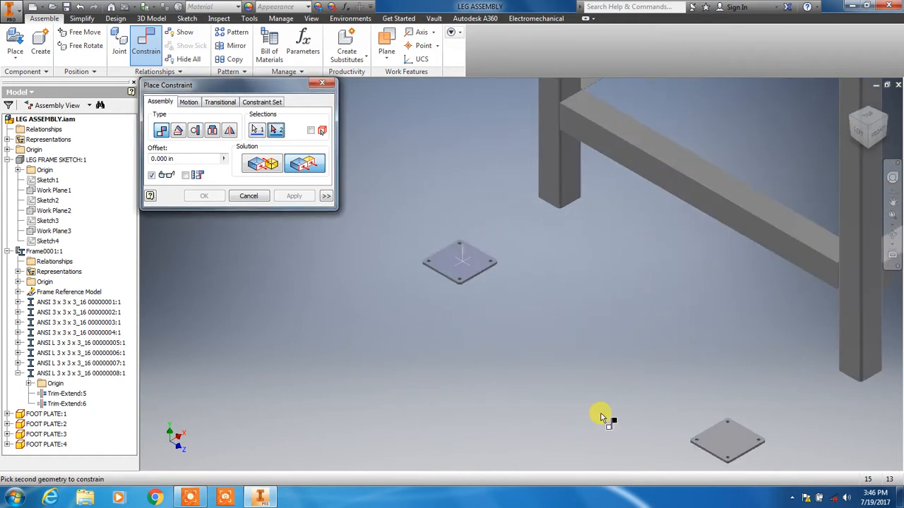
pyautogui.click(724, 443)
pyautogui.click(299, 197)
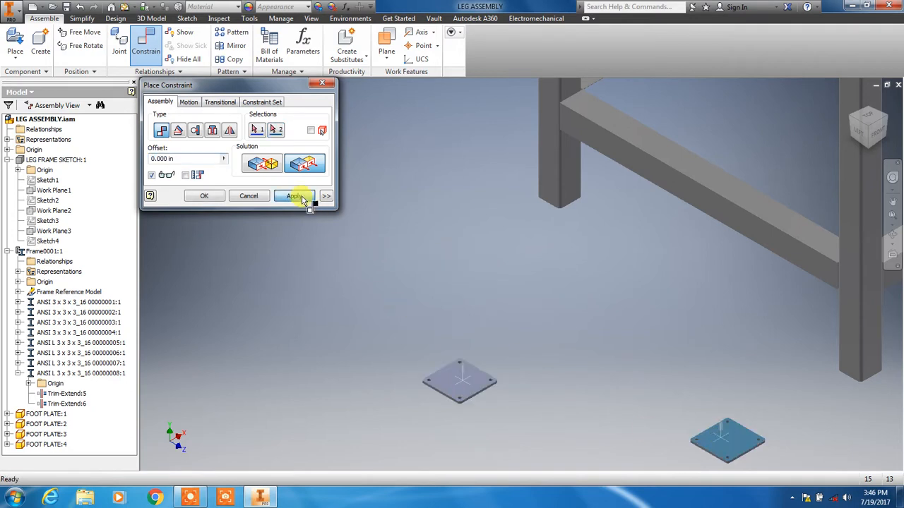
# Step: Apply a flush constraint between the top faces of the front-left and front-right foot plates
pyautogui.scroll(5, 840, 425)
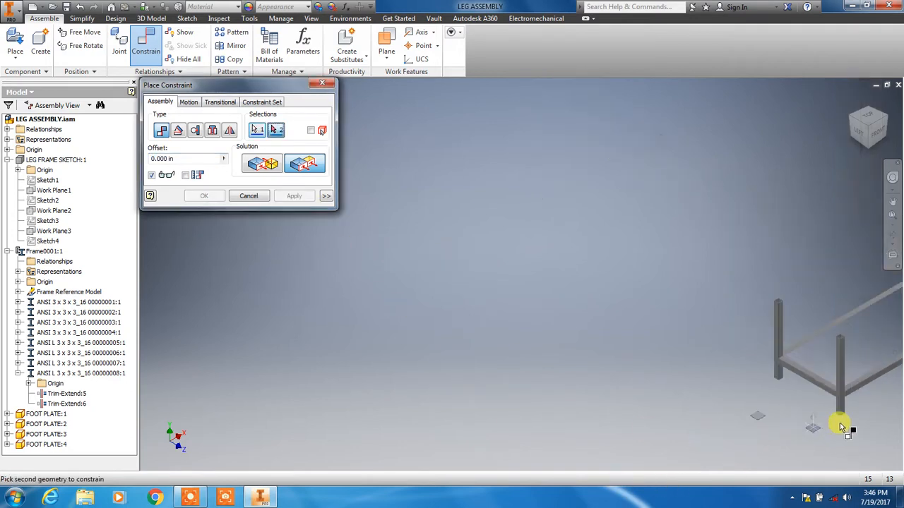
pyautogui.scroll(-8, 840, 423)
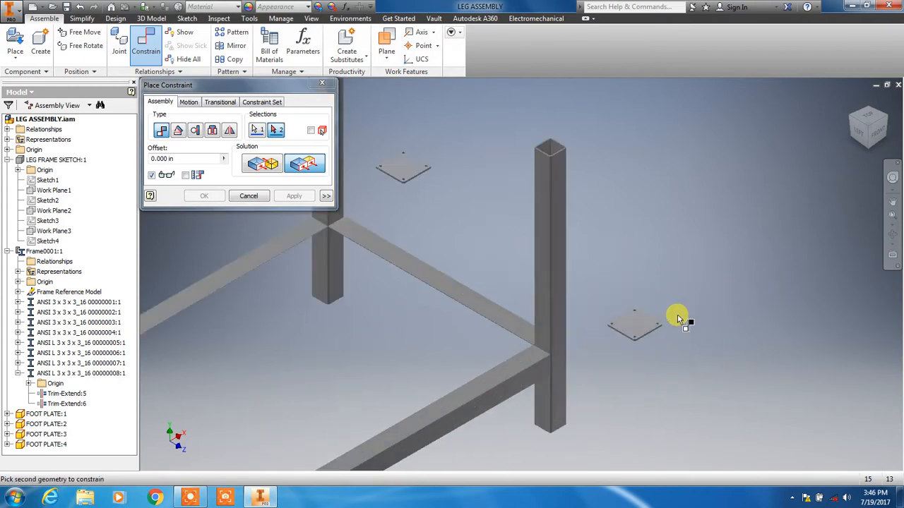
pyautogui.scroll(-4, 615, 338)
pyautogui.click(612, 337)
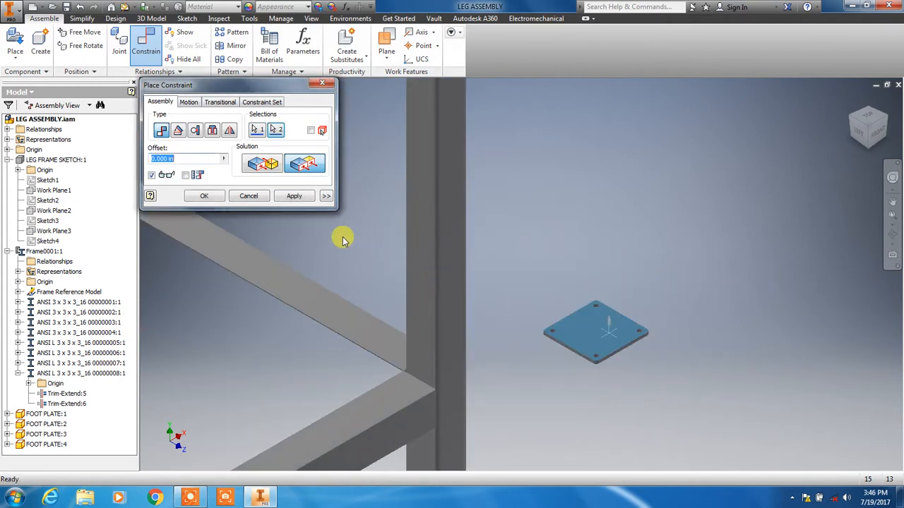
pyautogui.click(303, 202)
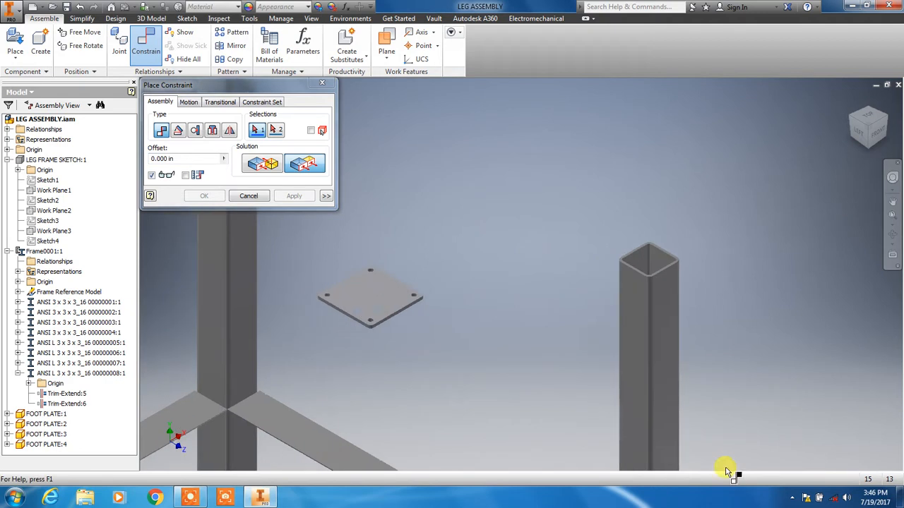
# Step: Apply a flush constraint between the top faces of the front-right and back-right foot plates
pyautogui.moveTo(803, 384); pyautogui.dragTo(724, 212, button='middle')
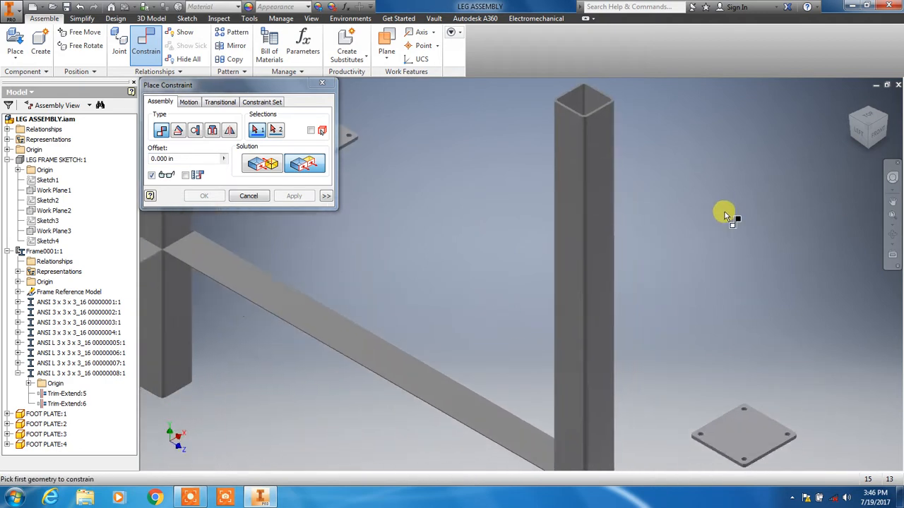
pyautogui.click(777, 439)
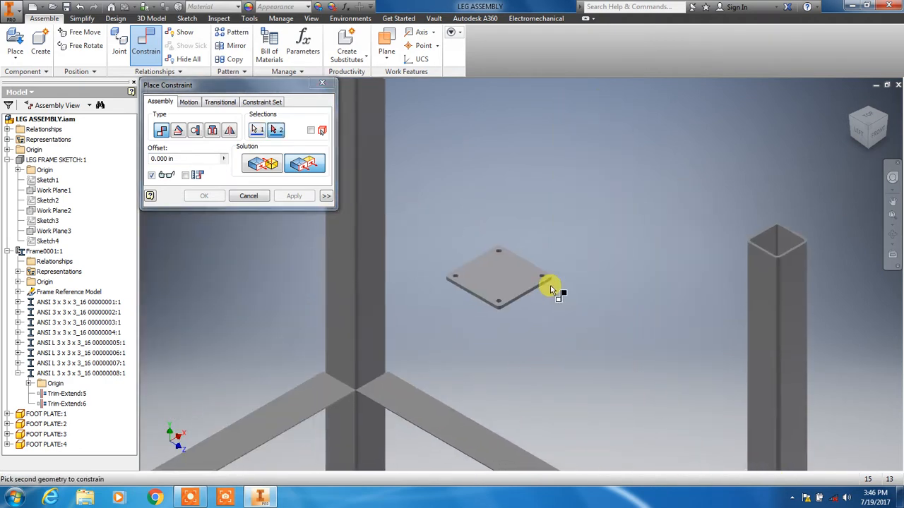
pyautogui.click(547, 281)
pyautogui.click(295, 197)
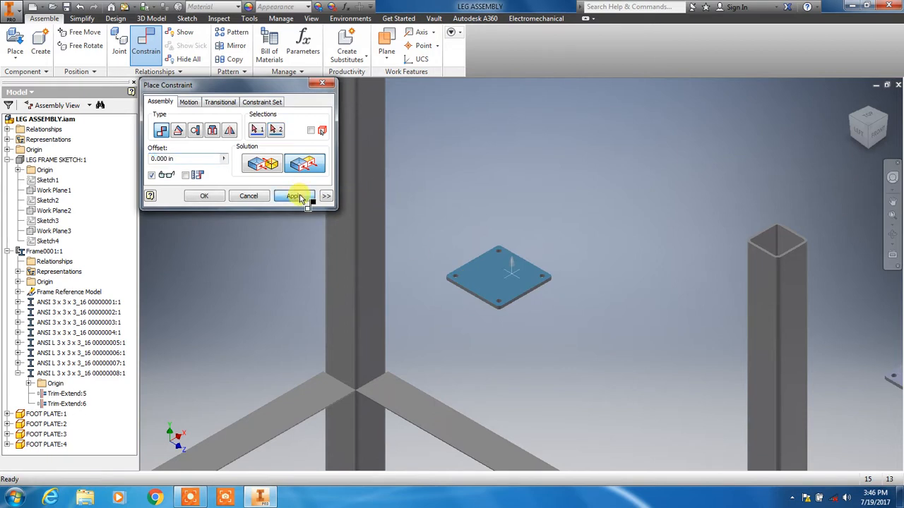
# Step: Apply a flush constraint between the right-facing side faces of the two foot plates at the frame's right end
pyautogui.click(885, 117)
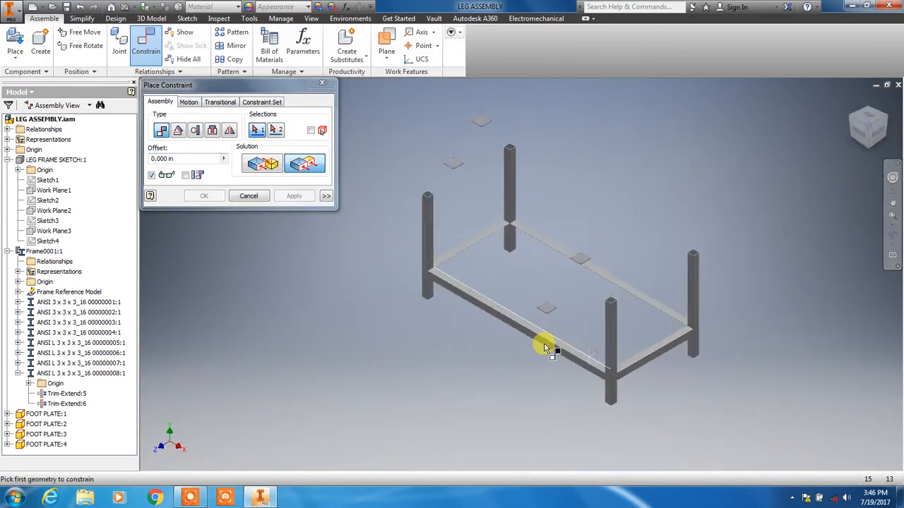
pyautogui.scroll(-4, 581, 329)
pyautogui.scroll(-5, 621, 322)
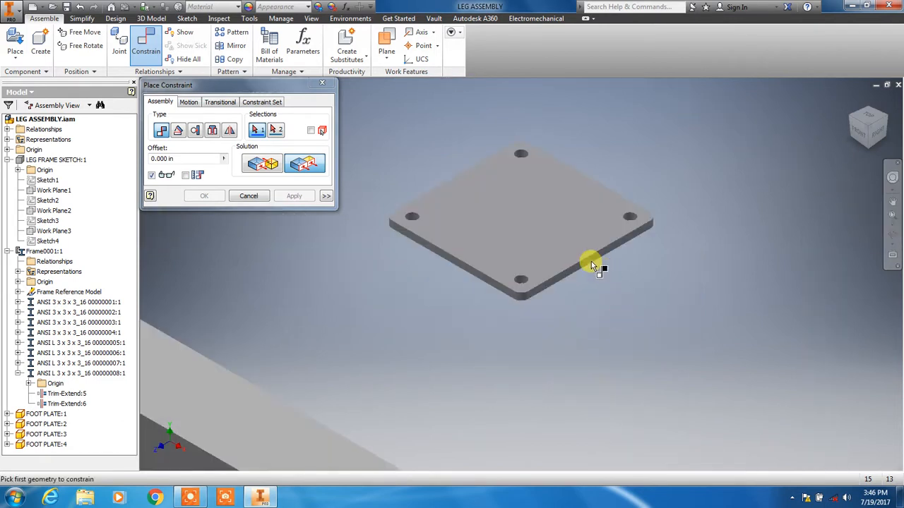
pyautogui.scroll(-5, 591, 266)
pyautogui.click(589, 265)
pyautogui.scroll(5, 710, 277)
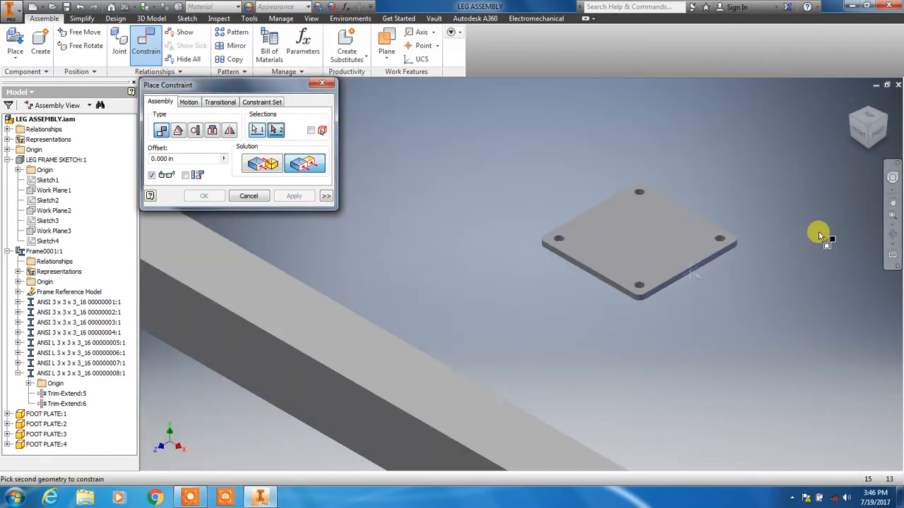
pyautogui.scroll(3, 711, 175)
pyautogui.scroll(-6, 702, 115)
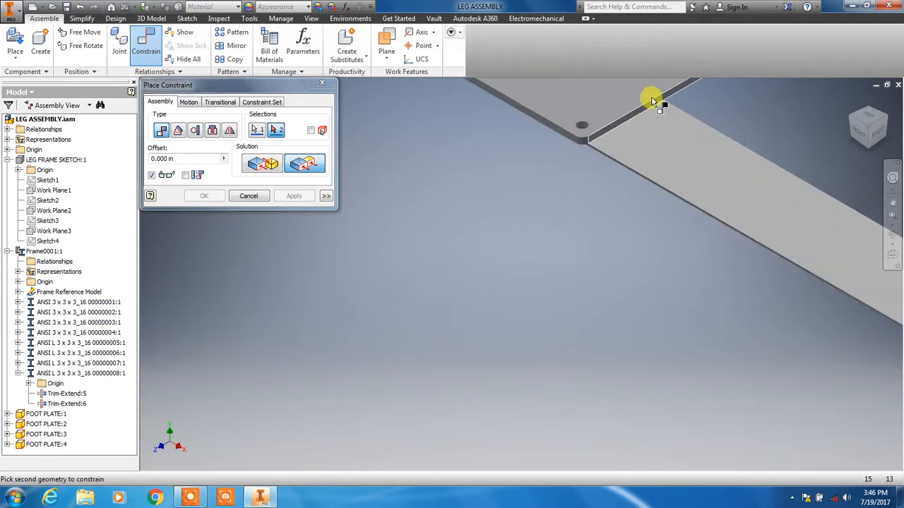
pyautogui.click(639, 111)
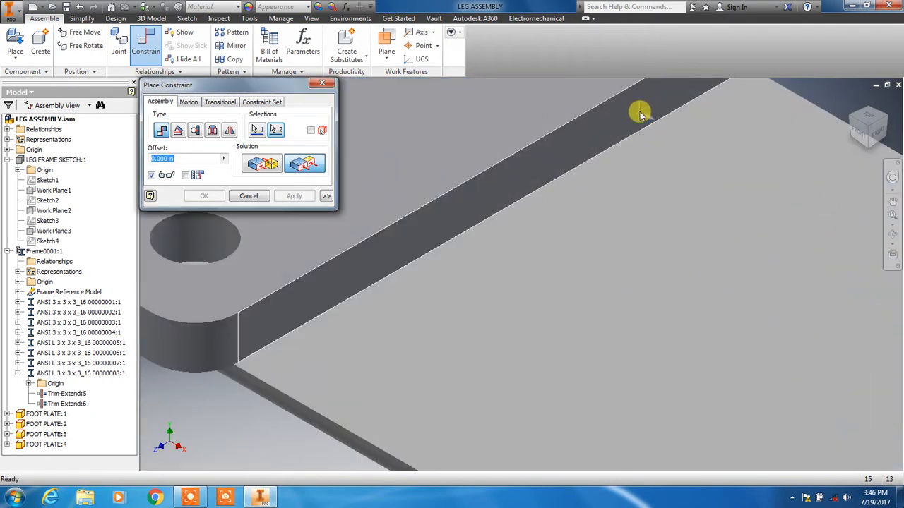
pyautogui.scroll(5, 610, 214)
pyautogui.moveTo(495, 289); pyautogui.dragTo(730, 328, button='middle')
pyautogui.scroll(-5, 576, 353)
pyautogui.scroll(5, 559, 362)
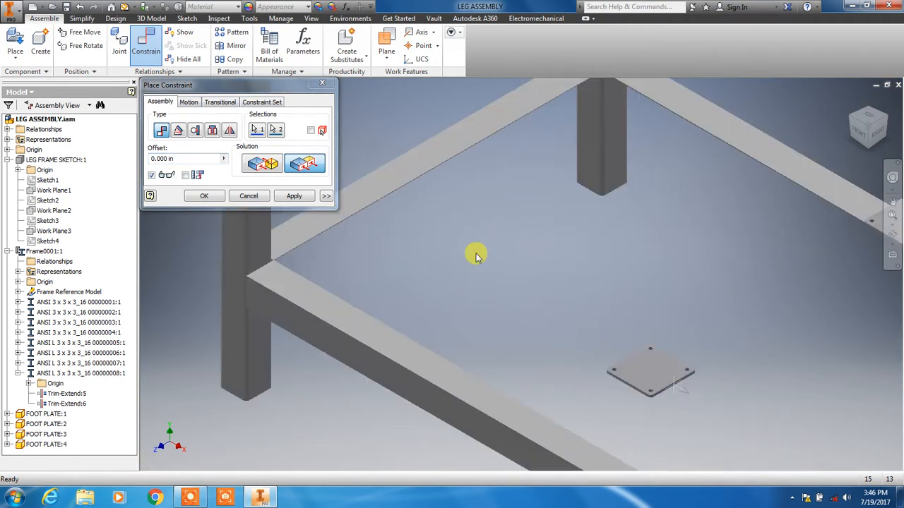
pyautogui.click(310, 198)
# Step: Apply a flush constraint between the front-facing side faces of the front-right and front-left foot plates
pyautogui.scroll(-5, 651, 383)
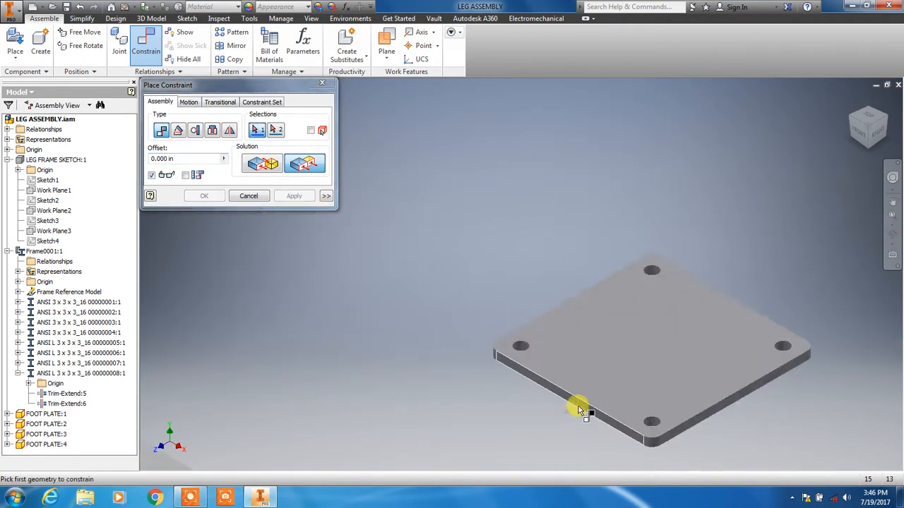
pyautogui.click(574, 410)
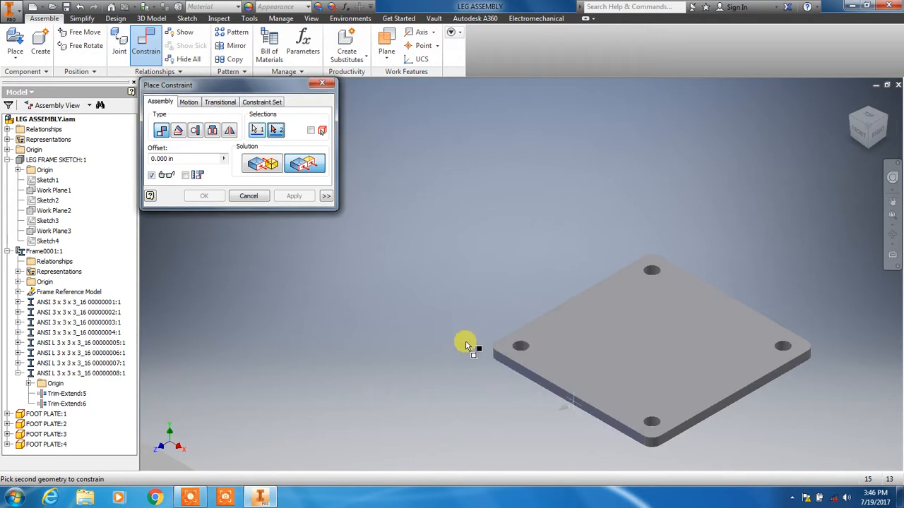
pyautogui.scroll(5, 477, 346)
pyautogui.scroll(-6, 449, 272)
pyautogui.moveTo(453, 335); pyautogui.dragTo(697, 62, button='middle')
pyautogui.moveTo(707, 452); pyautogui.dragTo(569, 272, button='middle')
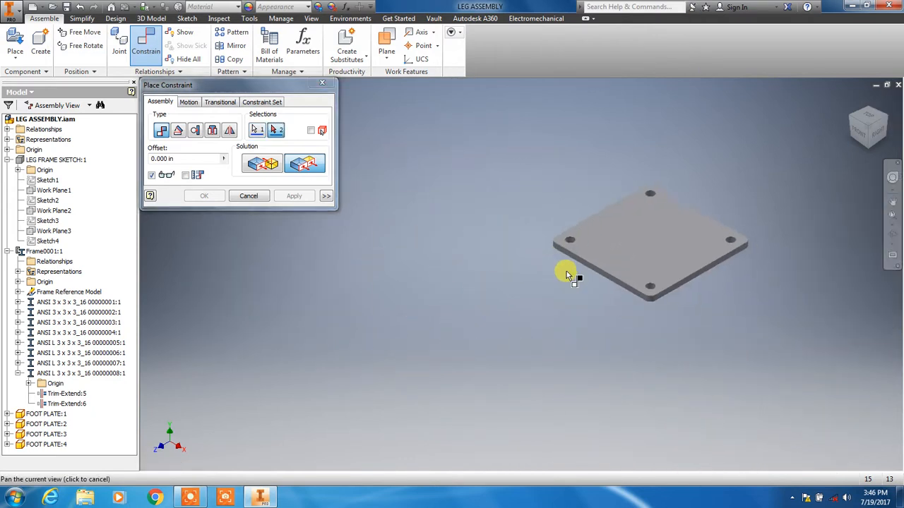
pyautogui.scroll(-5, 591, 285)
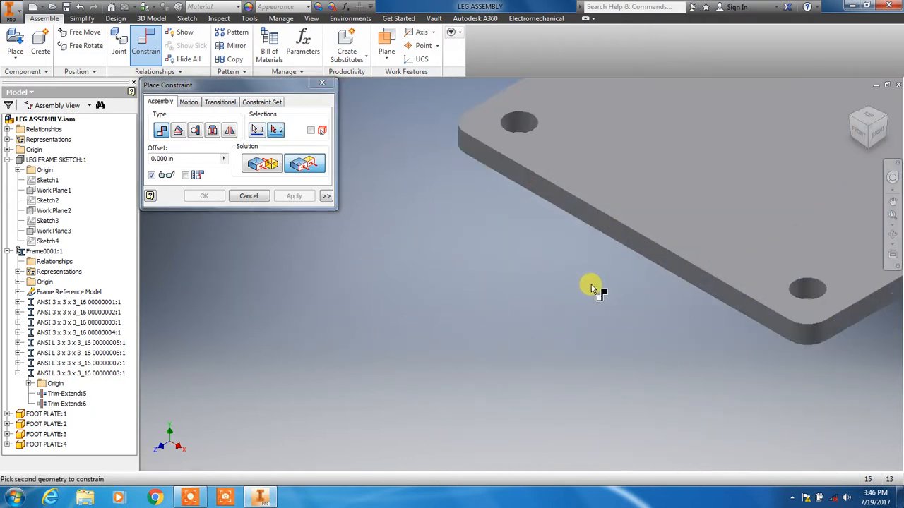
pyautogui.click(630, 238)
pyautogui.click(295, 196)
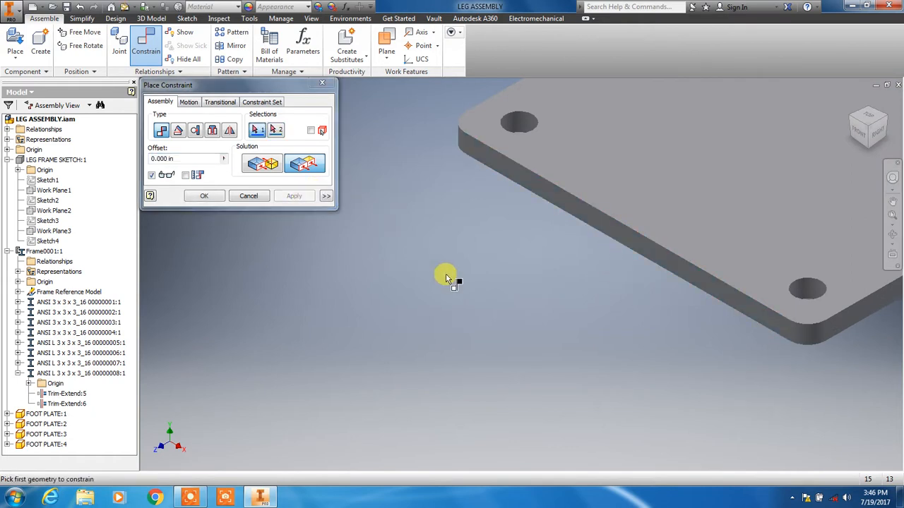
# Step: Apply a flush constraint between the left-facing side faces of the two foot plates at the frame's left end
pyautogui.click(853, 125)
pyautogui.scroll(5, 440, 276)
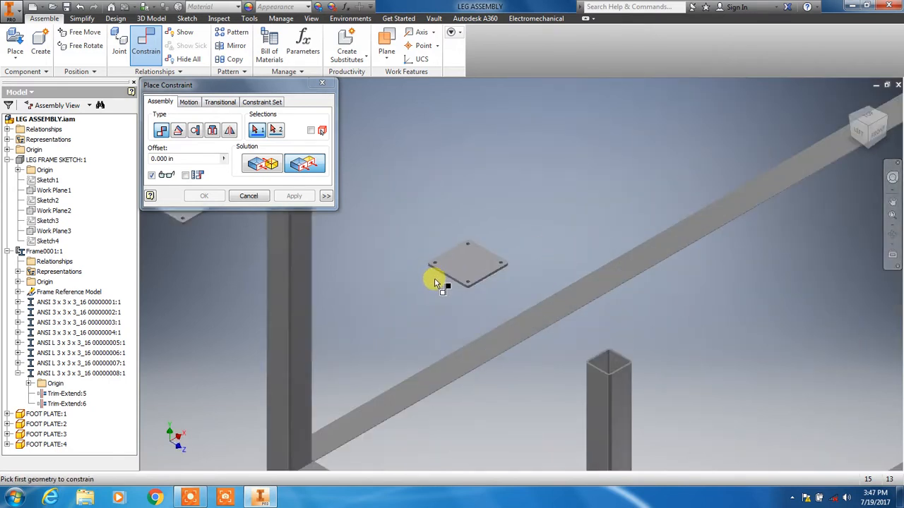
pyautogui.scroll(4, 436, 283)
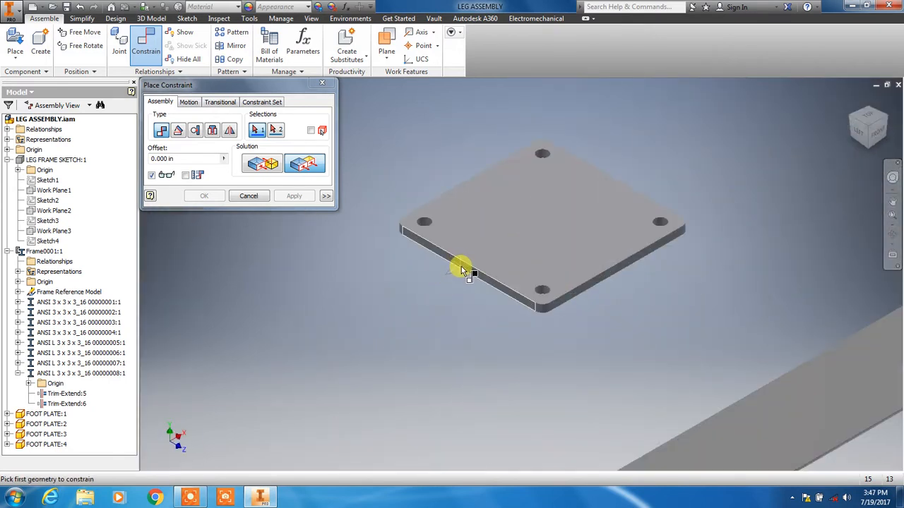
pyautogui.click(461, 267)
pyautogui.scroll(-4, 423, 304)
pyautogui.scroll(5, 212, 278)
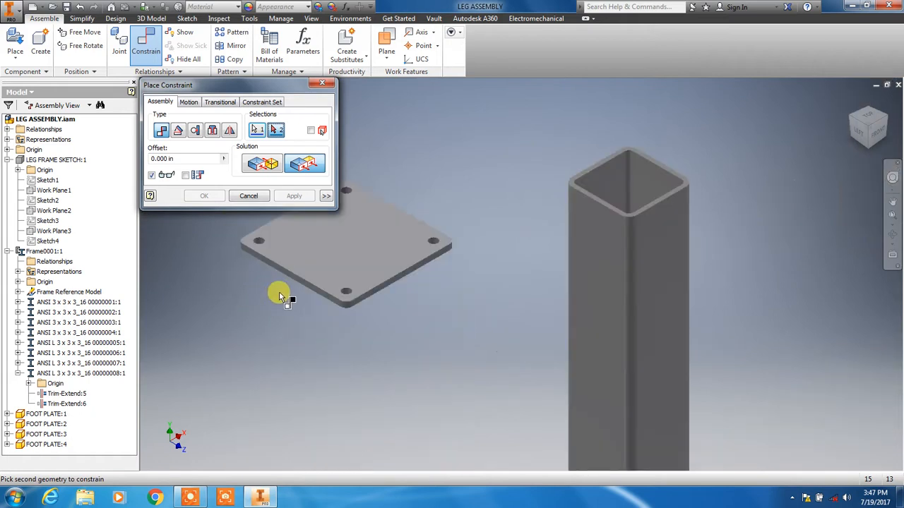
pyautogui.scroll(5, 294, 277)
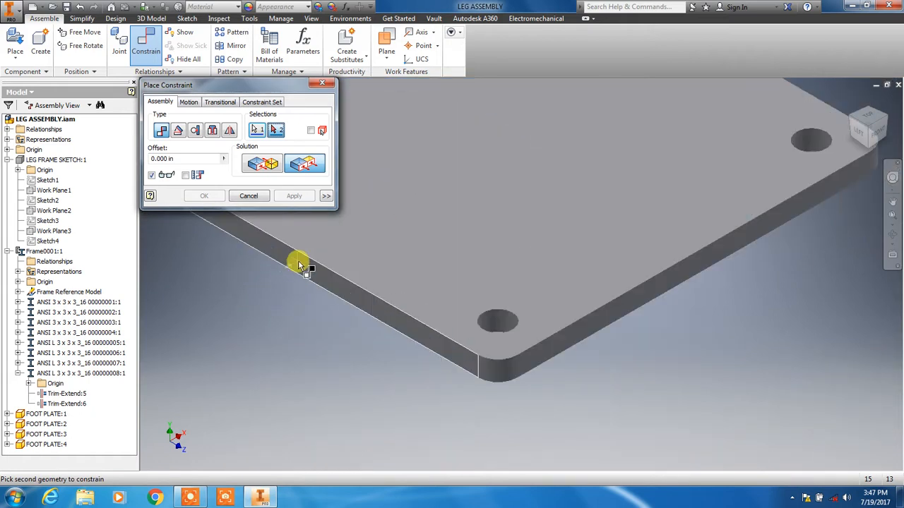
pyautogui.click(299, 267)
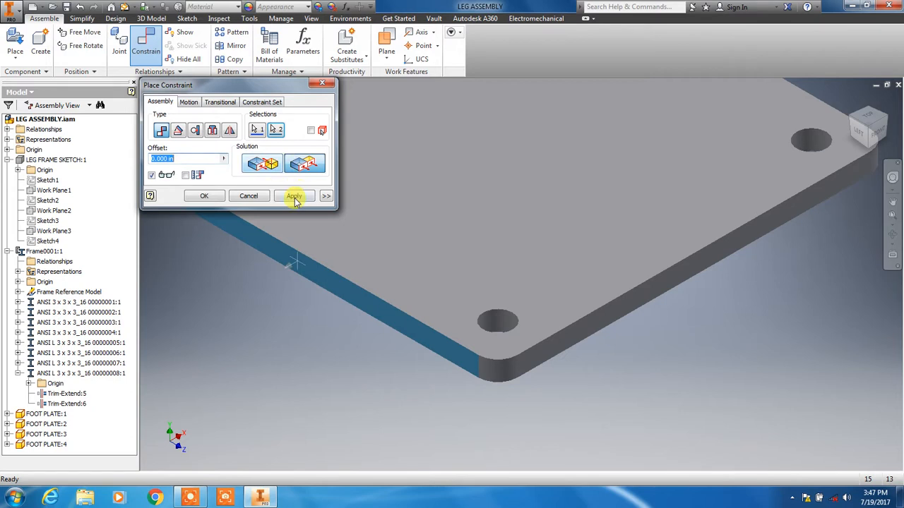
pyautogui.click(295, 201)
# Step: Apply a flush constraint between the back-facing side faces of the back-right and back-left foot plates
pyautogui.scroll(-4, 611, 345)
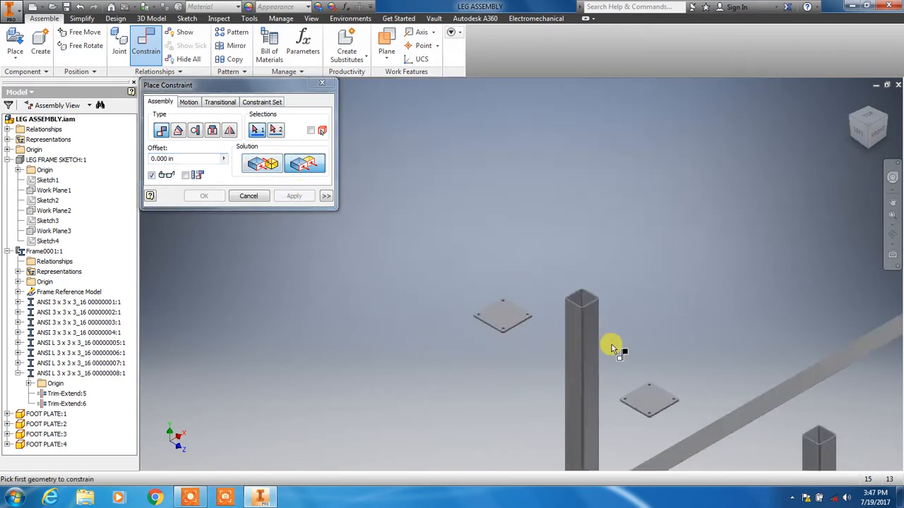
pyautogui.click(849, 115)
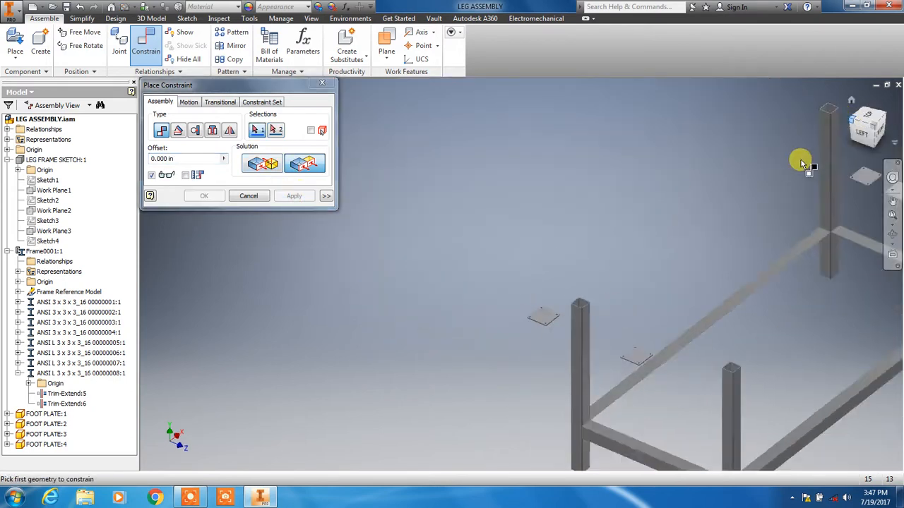
pyautogui.scroll(5, 615, 278)
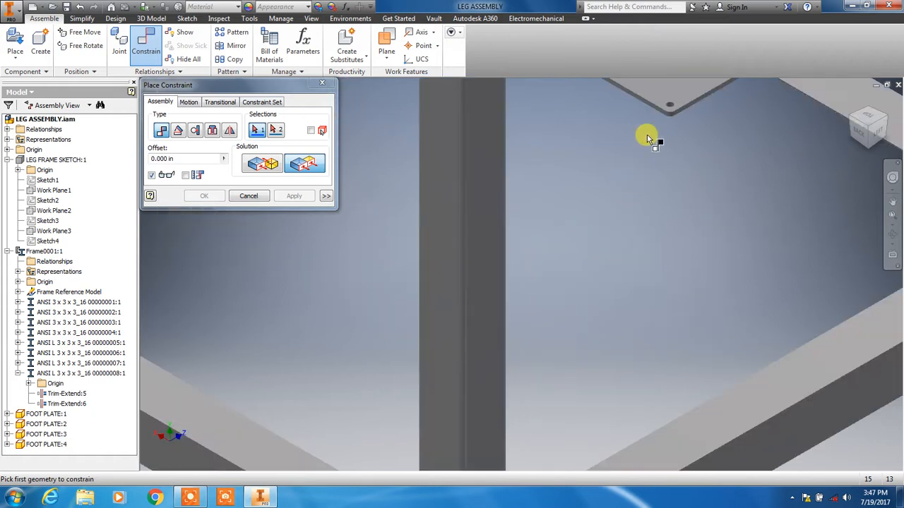
pyautogui.scroll(-4, 730, 414)
pyautogui.scroll(5, 743, 343)
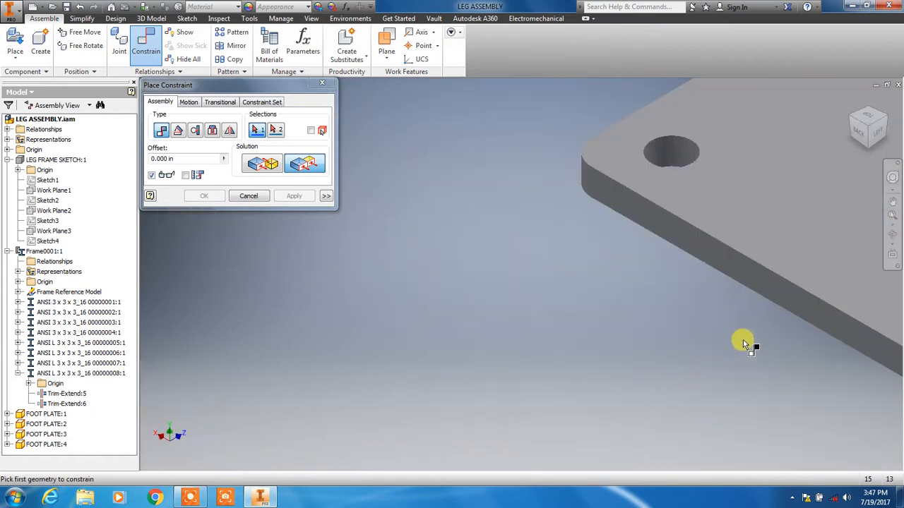
pyautogui.click(769, 293)
pyautogui.scroll(-6, 756, 344)
pyautogui.moveTo(548, 276); pyautogui.dragTo(670, 454, button='middle')
pyautogui.scroll(-4, 547, 359)
pyautogui.scroll(5, 519, 259)
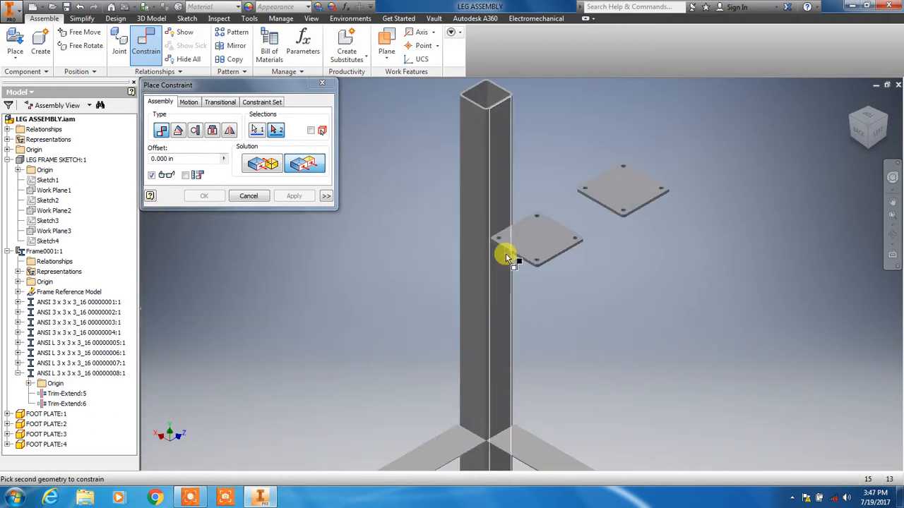
pyautogui.scroll(4, 507, 257)
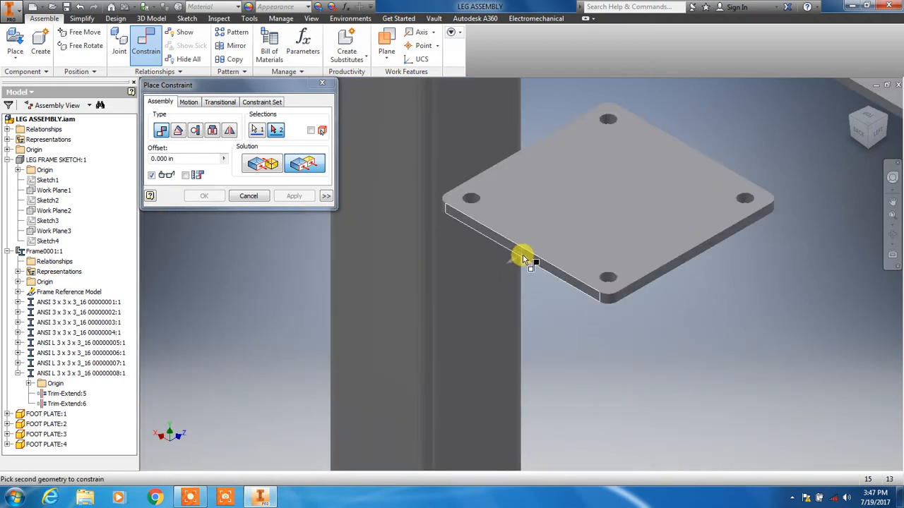
pyautogui.click(522, 254)
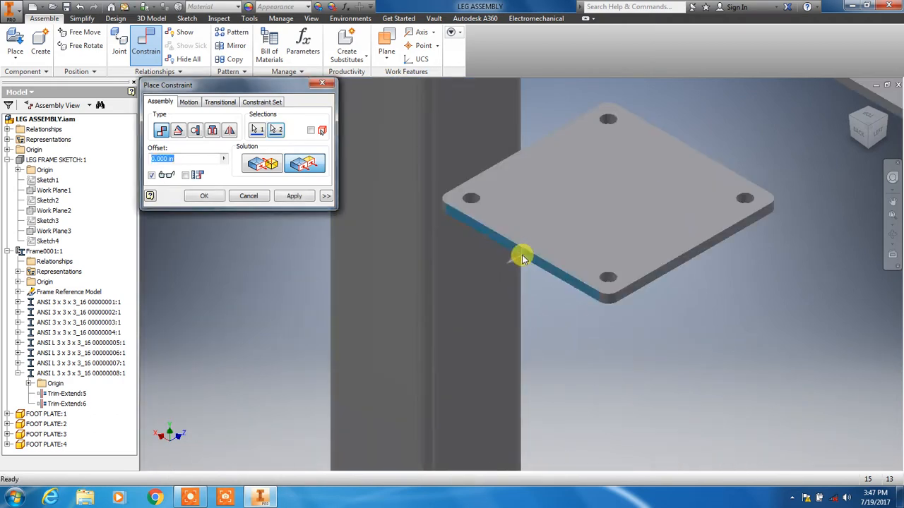
pyautogui.click(294, 196)
# Step: Apply a mate constraint between a foot plate's top face and the bottom end face of the frame's back-right leg
pyautogui.scroll(-8, 603, 328)
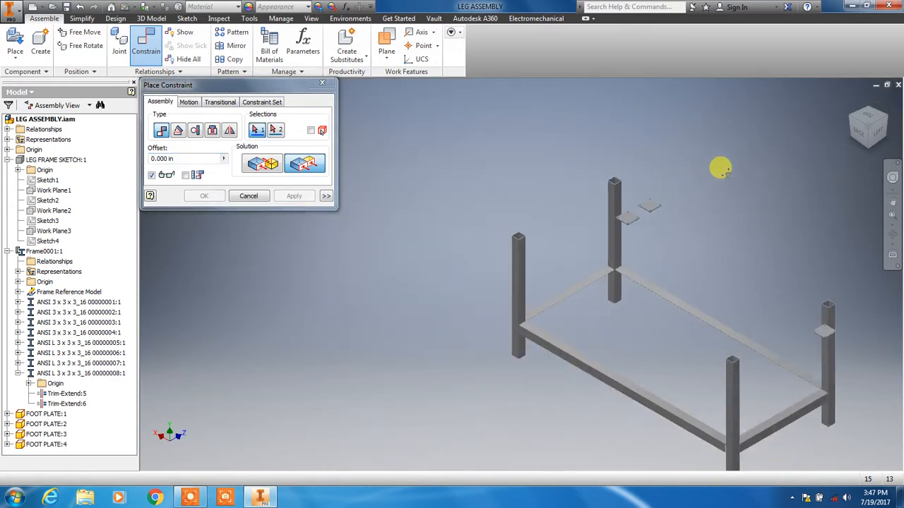
pyautogui.moveTo(720, 168); pyautogui.dragTo(728, 151, button='middle')
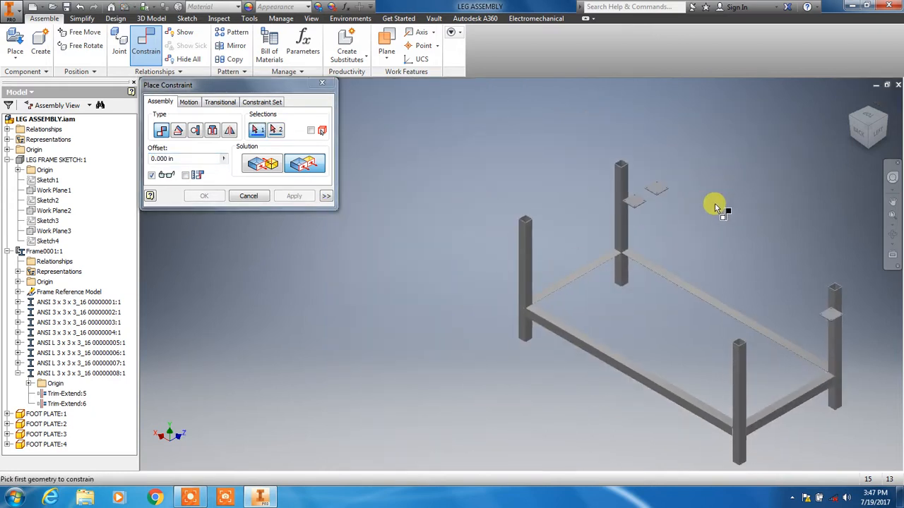
pyautogui.moveTo(738, 248)
pyautogui.mouseDown(button='middle')
pyautogui.moveTo(629, 234)
pyautogui.moveTo(709, 233)
pyautogui.moveTo(742, 244)
pyautogui.mouseUp(button='middle')
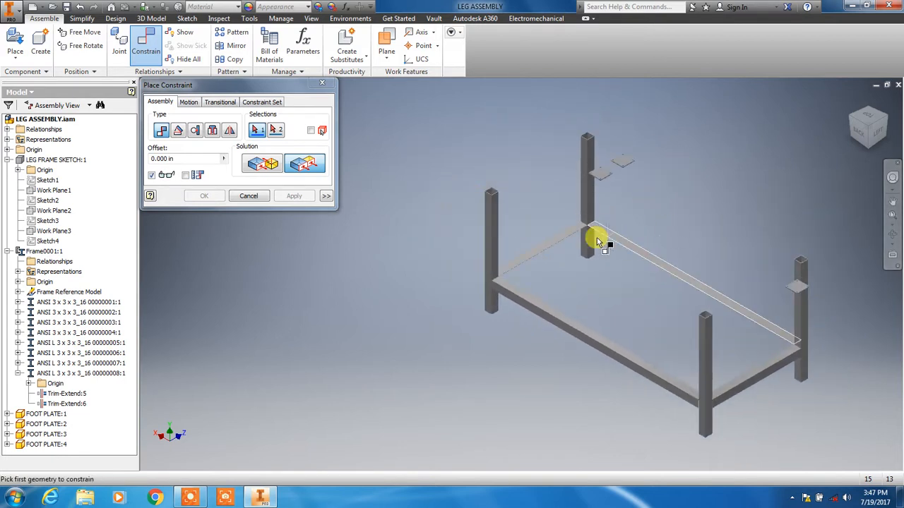
pyautogui.click(266, 165)
pyautogui.scroll(-5, 578, 147)
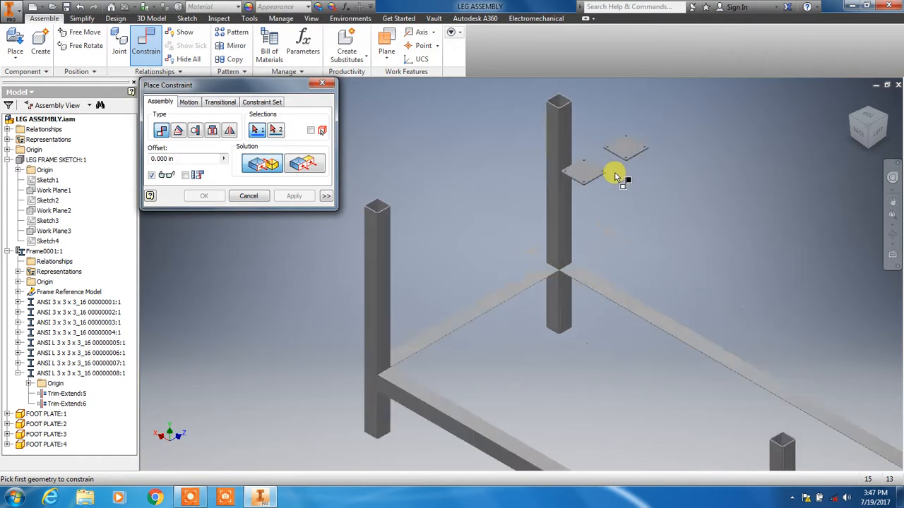
pyautogui.click(556, 170)
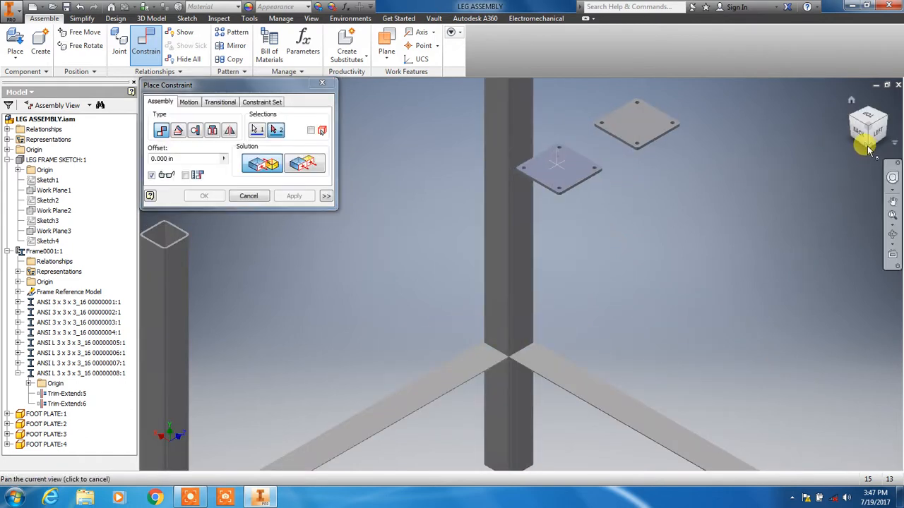
pyautogui.click(868, 147)
pyautogui.scroll(-5, 348, 392)
pyautogui.scroll(-5, 387, 378)
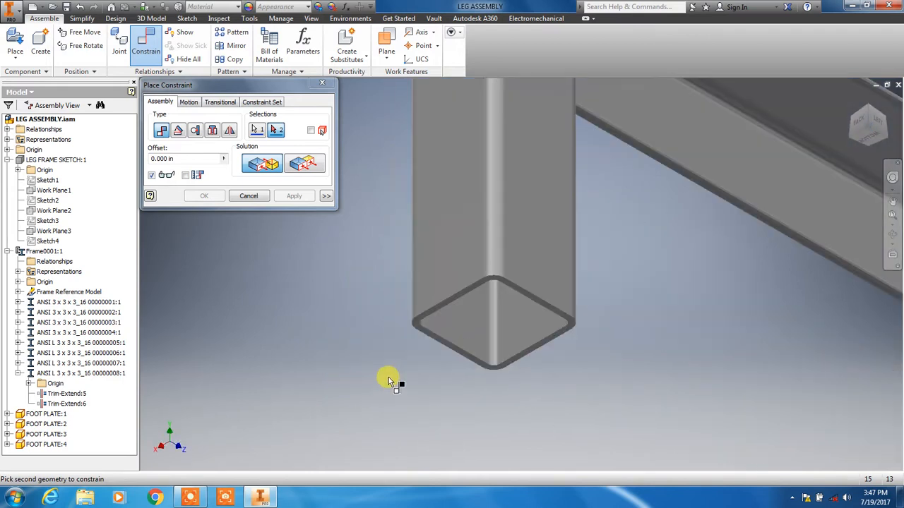
pyautogui.scroll(-5, 388, 378)
pyautogui.scroll(3, 614, 257)
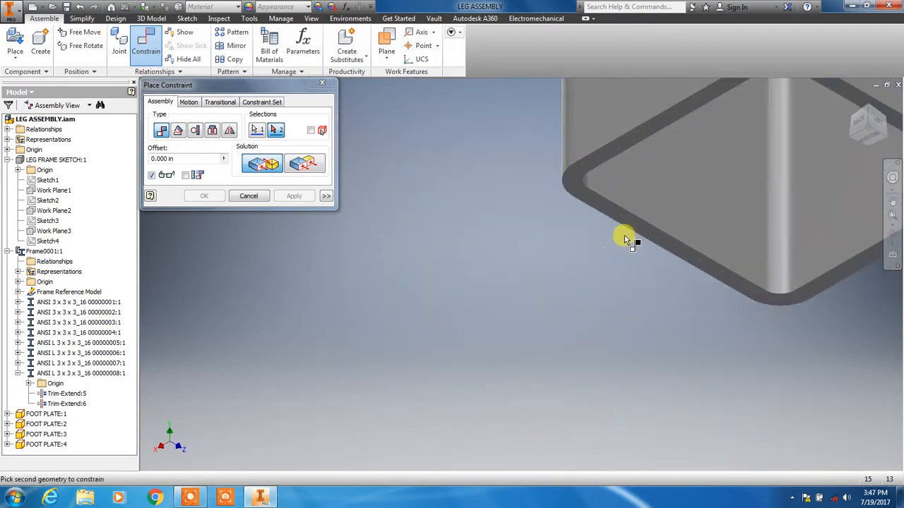
pyautogui.scroll(-2, 624, 235)
pyautogui.click(634, 208)
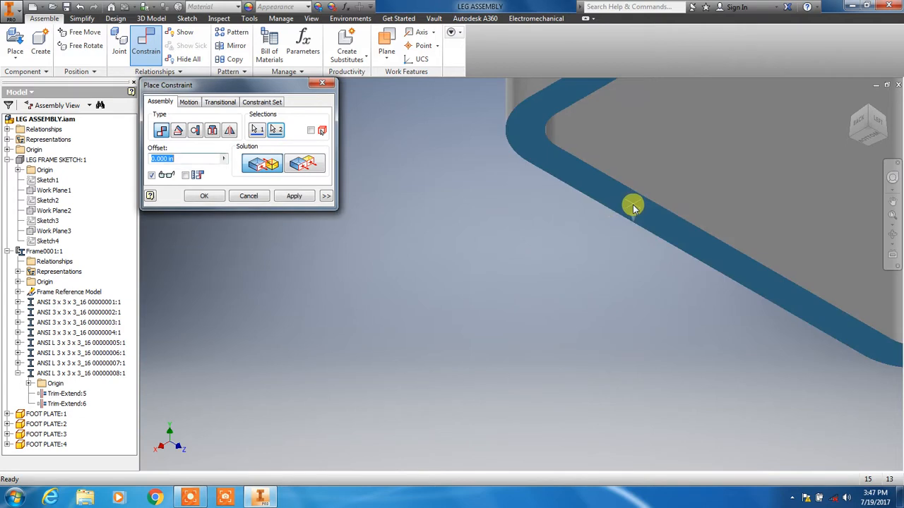
pyautogui.scroll(5, 614, 226)
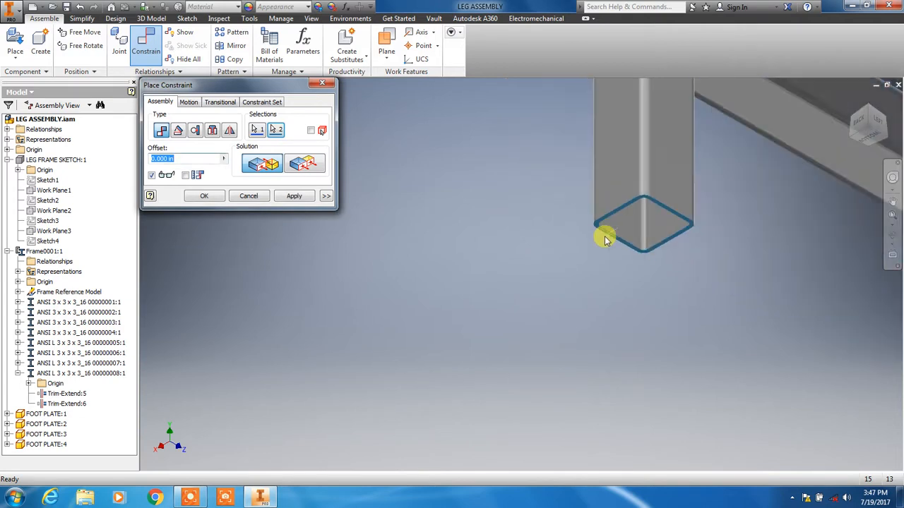
pyautogui.click(294, 196)
pyautogui.scroll(3, 487, 201)
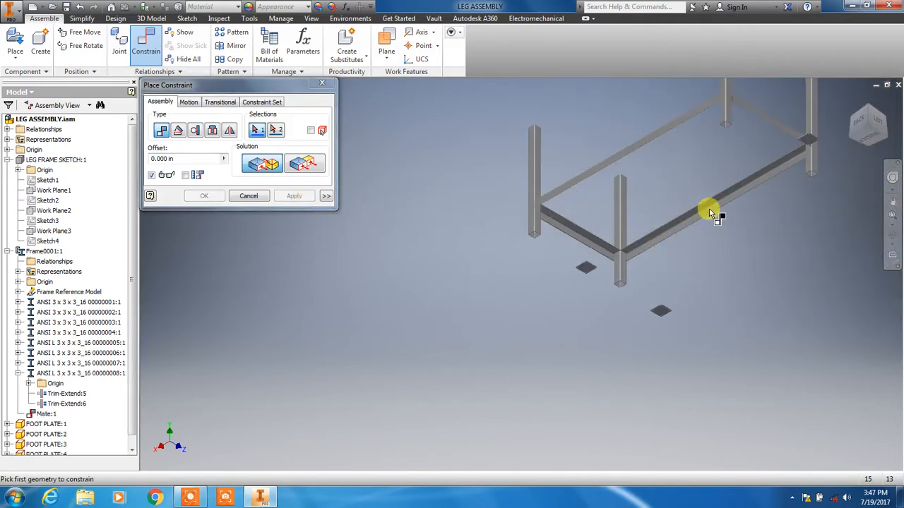
# Step: End constraint placement and slide the linked foot plates sideways so that one sits beside the back-left leg
pyautogui.moveTo(854, 116); pyautogui.dragTo(855, 113, button='middle')
pyautogui.click(861, 122)
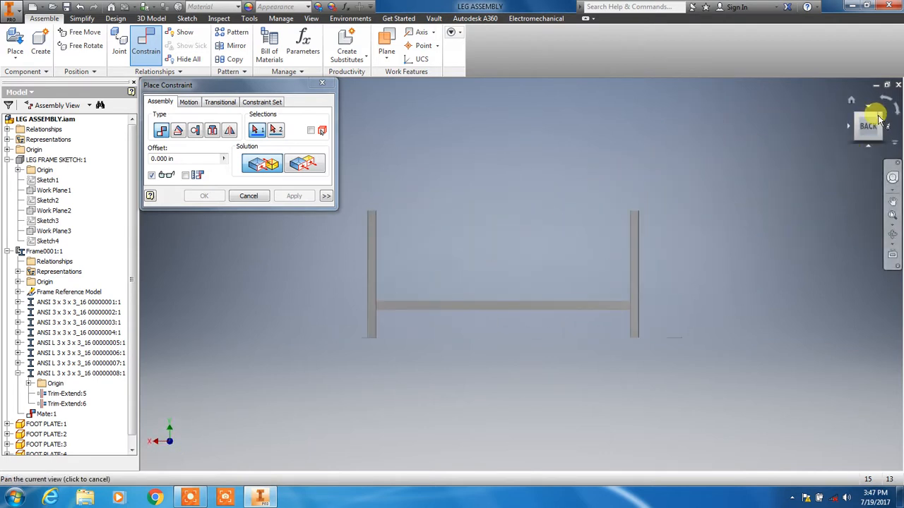
pyautogui.click(879, 118)
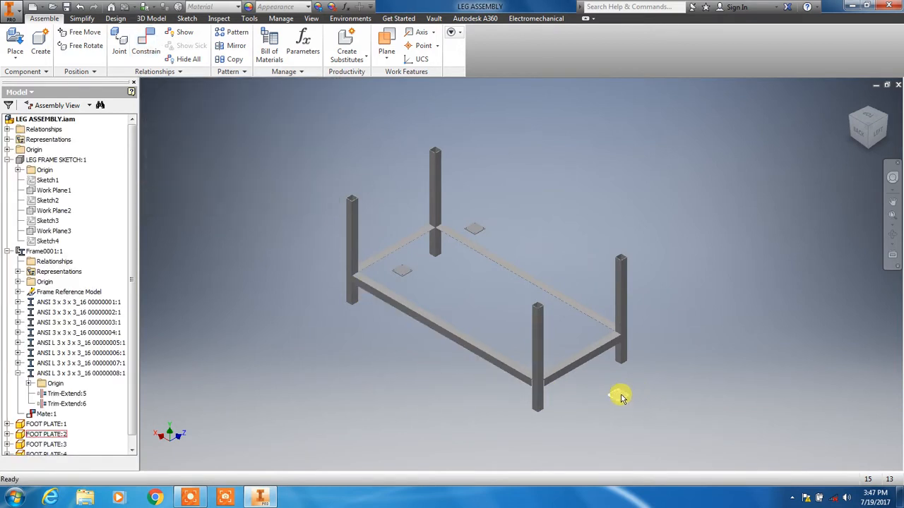
pyautogui.moveTo(622, 395); pyautogui.dragTo(585, 432)
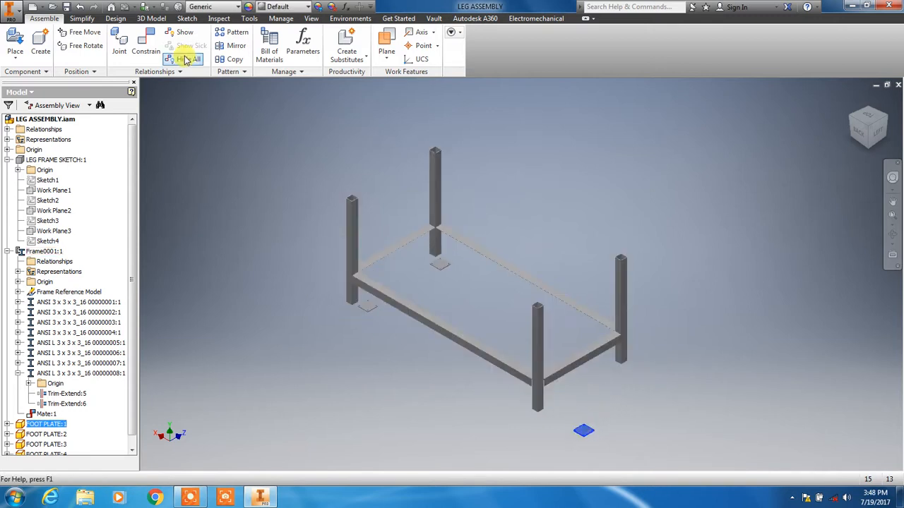
# Step: Apply a flush constraint with a 1 in offset between the back-left leg's back-facing side and its foot plate's back-facing side face
pyautogui.click(156, 50)
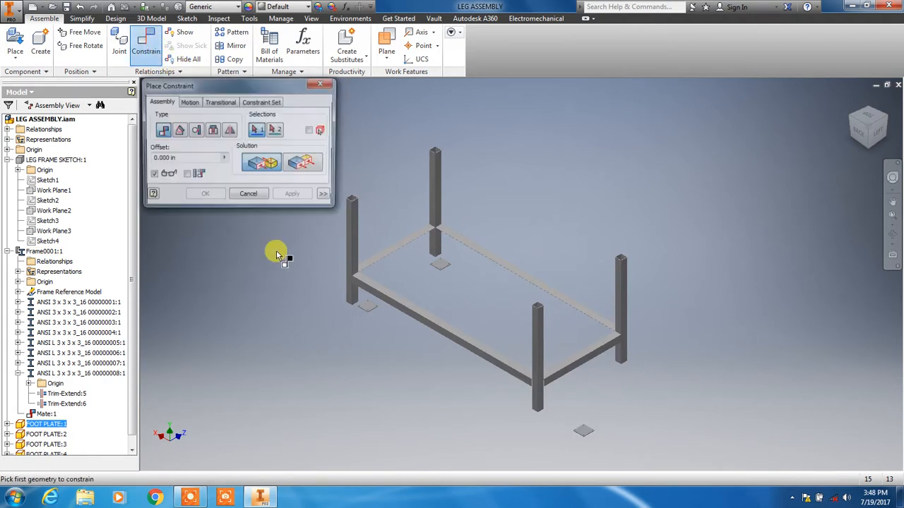
pyautogui.scroll(-5, 282, 275)
pyautogui.scroll(-3, 420, 345)
pyautogui.click(623, 305)
pyautogui.scroll(3, 614, 385)
pyautogui.scroll(-5, 615, 386)
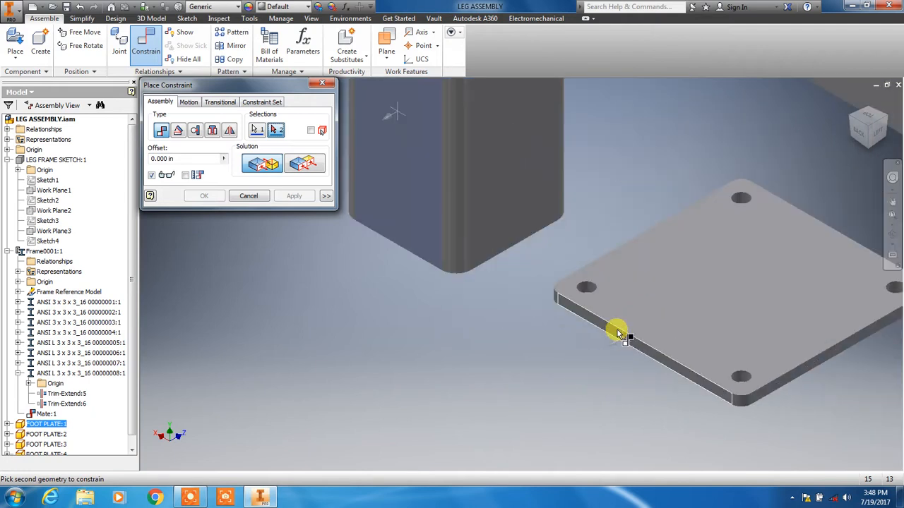
pyautogui.click(308, 163)
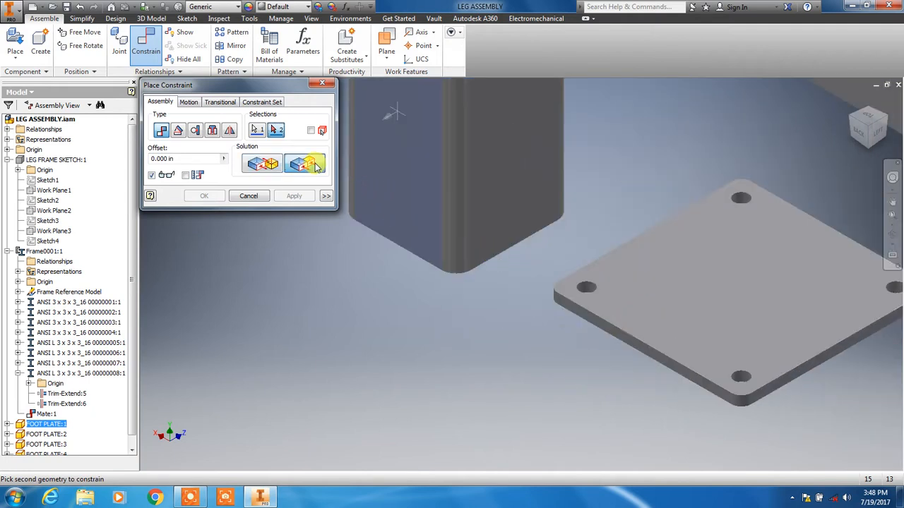
pyautogui.click(639, 350)
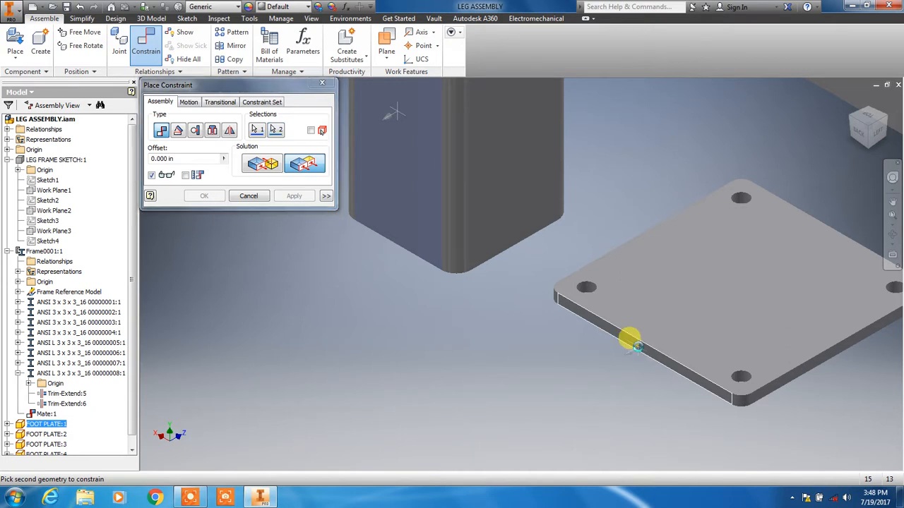
pyautogui.write('1')
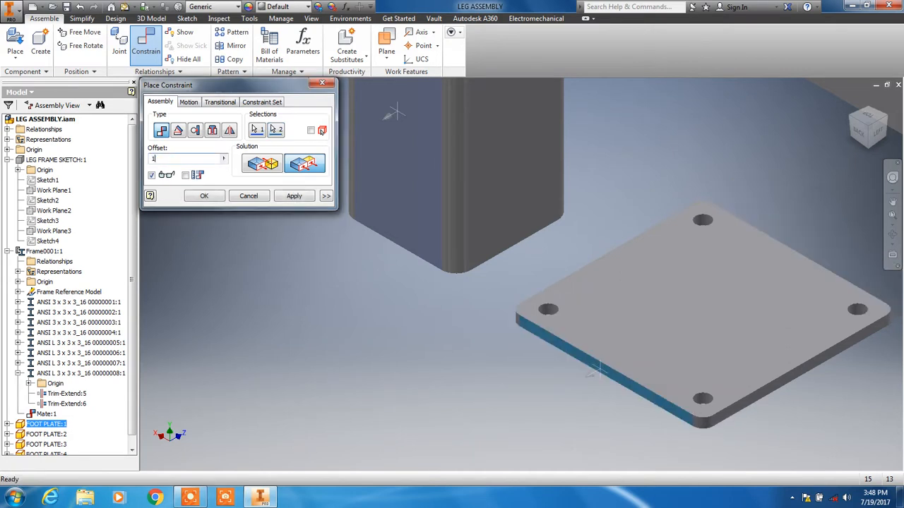
pyautogui.click(292, 197)
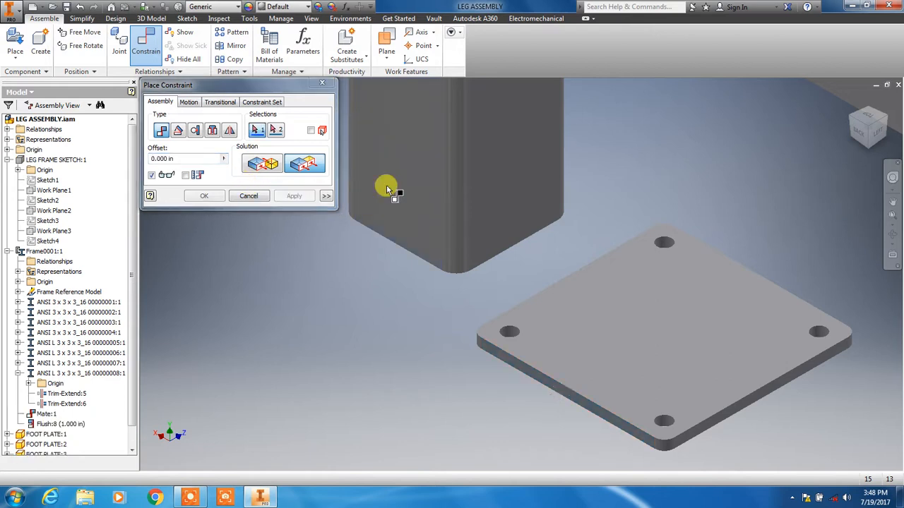
# Step: Apply a flush constraint with a 1 in offset between the back-right leg's right-facing side and its foot plate's right-facing side face
pyautogui.click(850, 118)
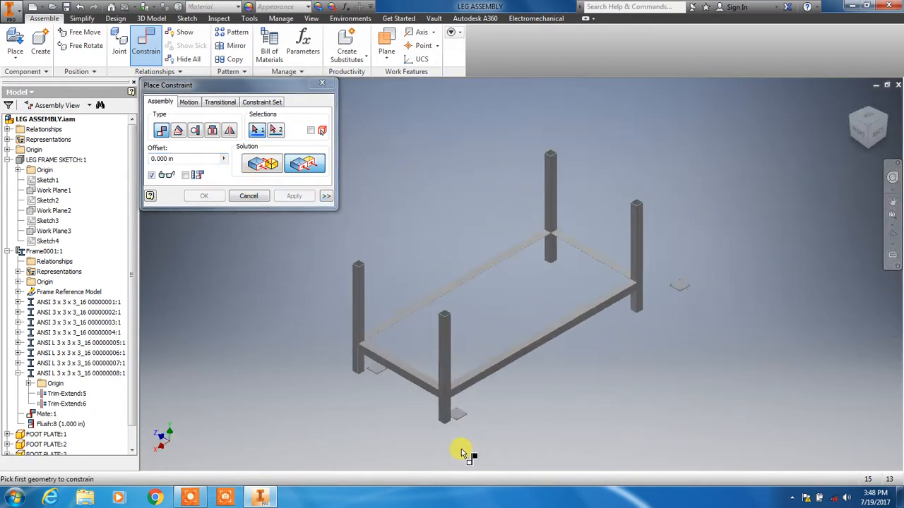
pyautogui.scroll(-8, 454, 433)
pyautogui.click(369, 316)
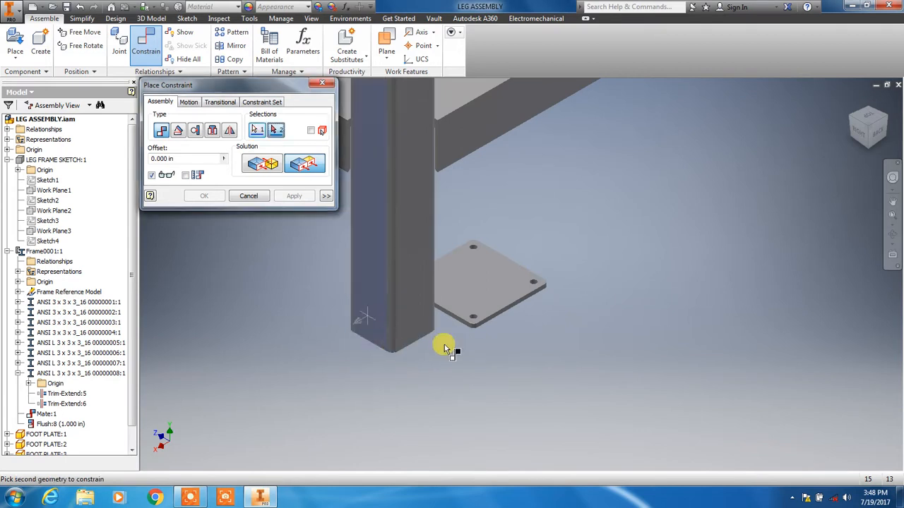
pyautogui.scroll(-5, 447, 343)
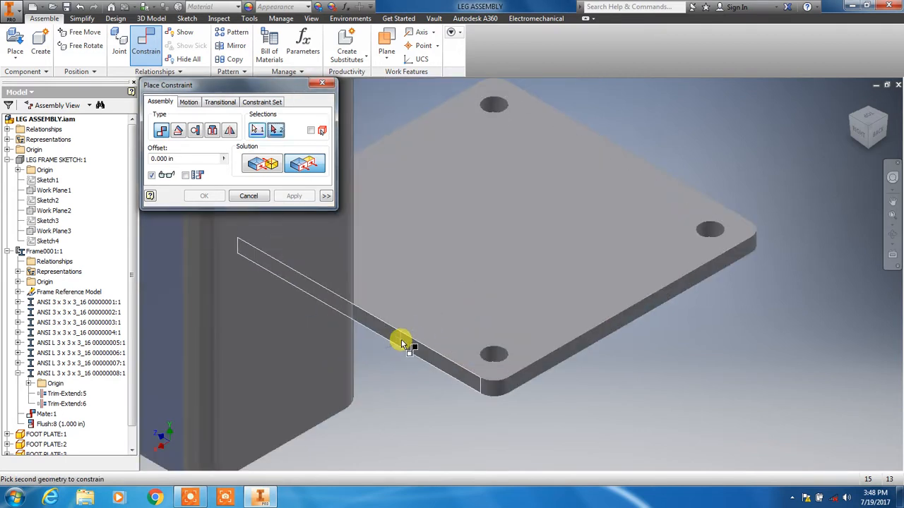
pyautogui.click(401, 344)
pyautogui.scroll(5, 594, 375)
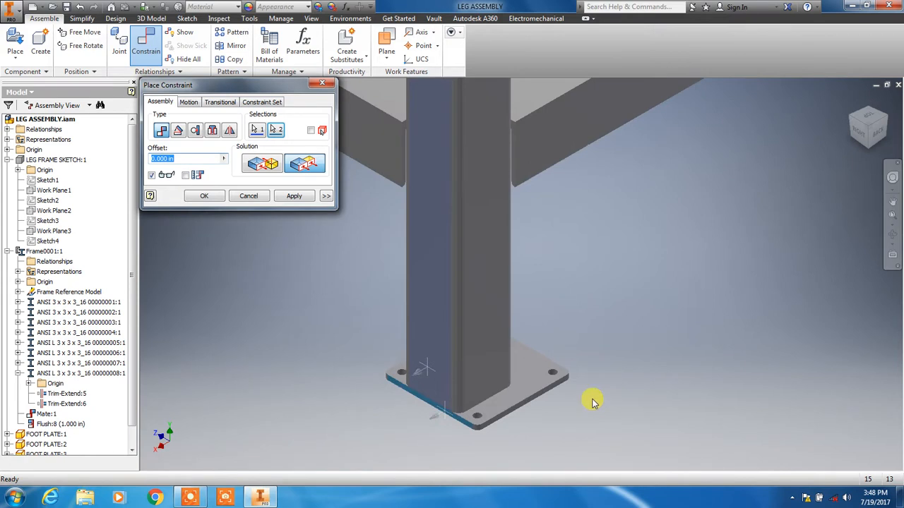
pyautogui.write('1')
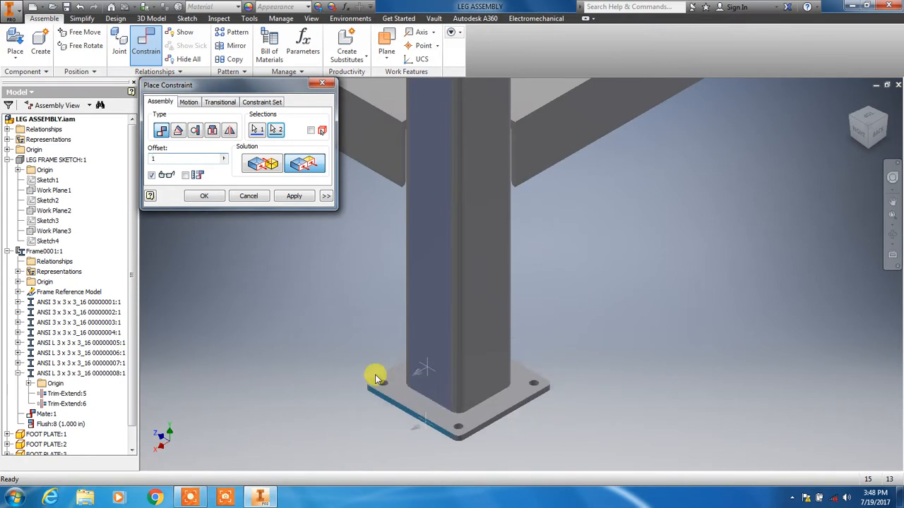
pyautogui.click(293, 196)
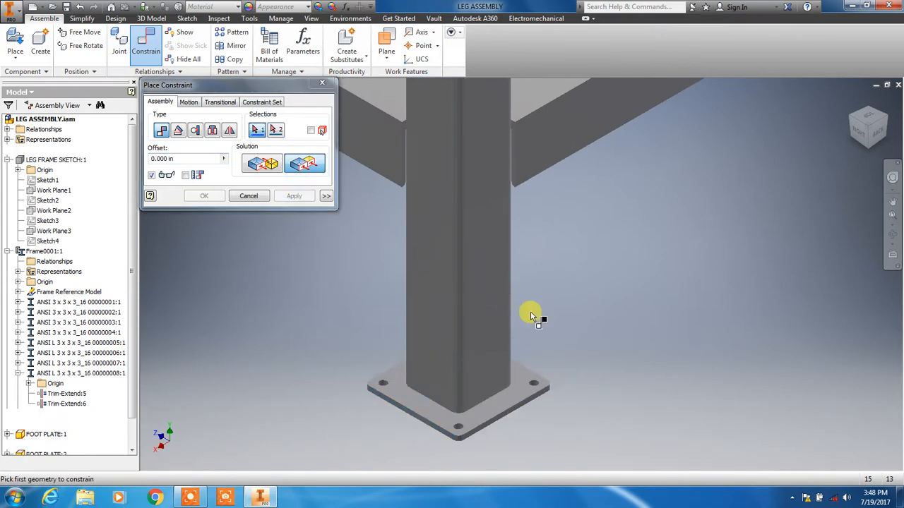
# Step: Apply a flush constraint with a 1 in offset between the front-right leg's front-facing side and its foot plate's front-facing side face, ending constraint placement
pyautogui.scroll(5, 570, 389)
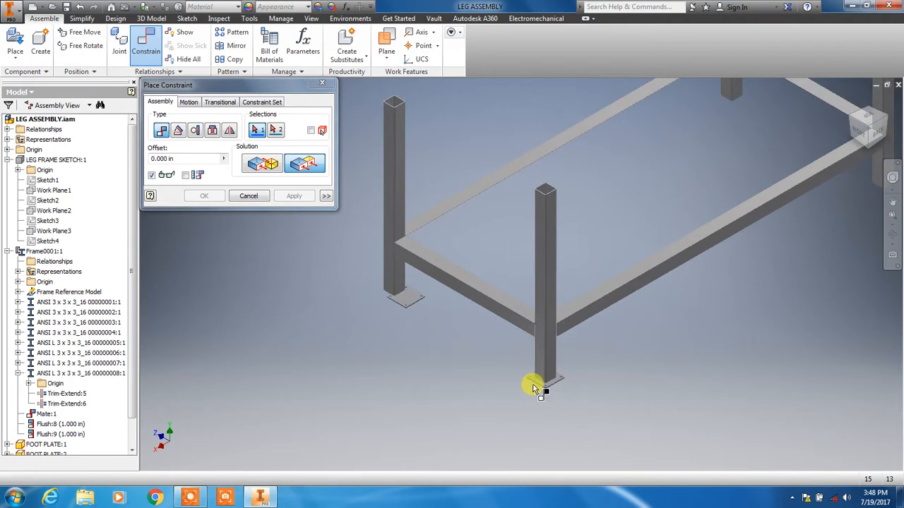
pyautogui.click(845, 119)
pyautogui.scroll(5, 621, 381)
pyautogui.scroll(5, 590, 331)
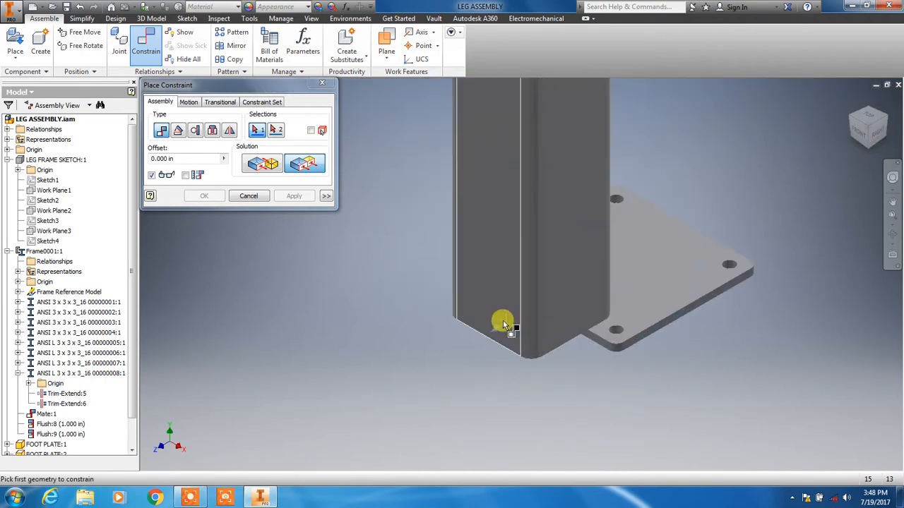
pyautogui.click(496, 305)
pyautogui.scroll(3, 583, 351)
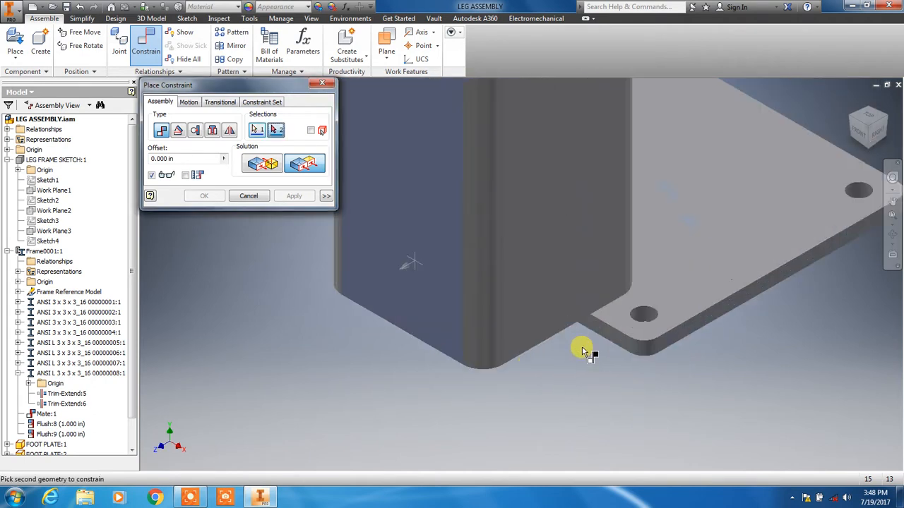
pyautogui.scroll(2, 581, 351)
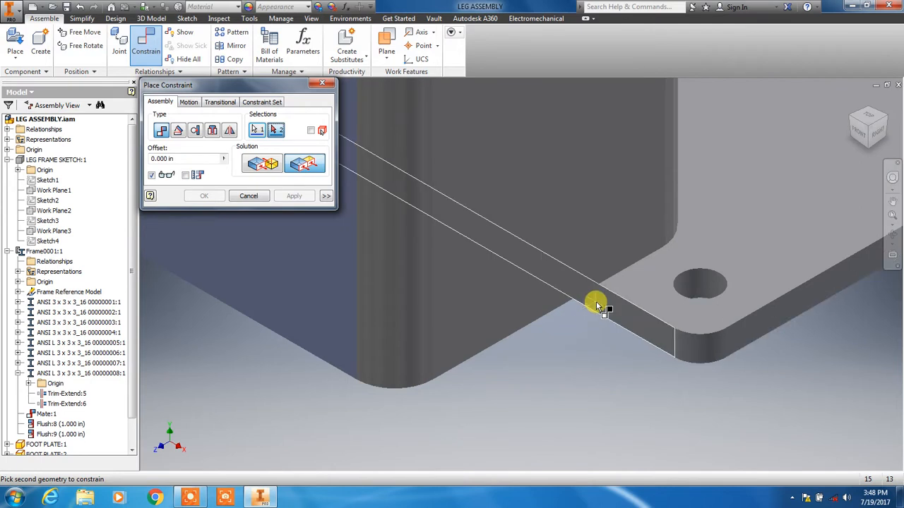
pyautogui.click(595, 303)
pyautogui.write('1')
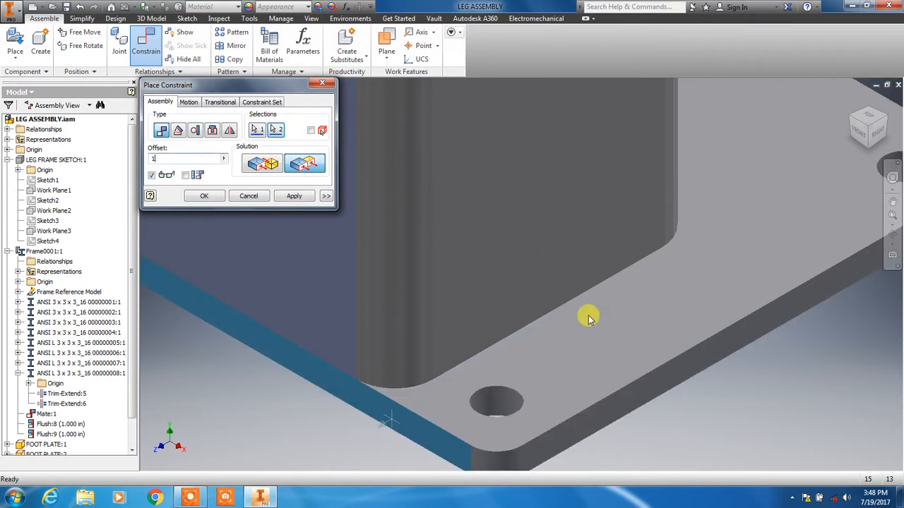
pyautogui.click(294, 195)
pyautogui.scroll(-8, 773, 357)
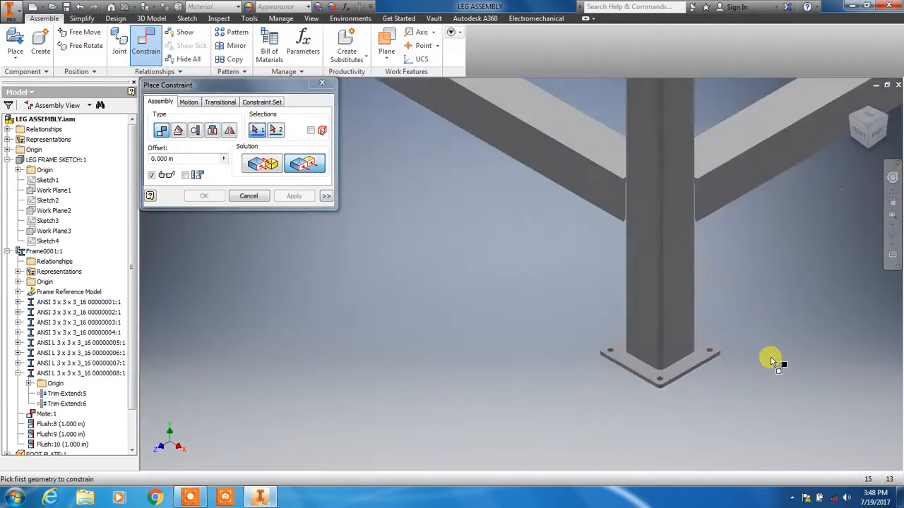
pyautogui.scroll(3, 531, 238)
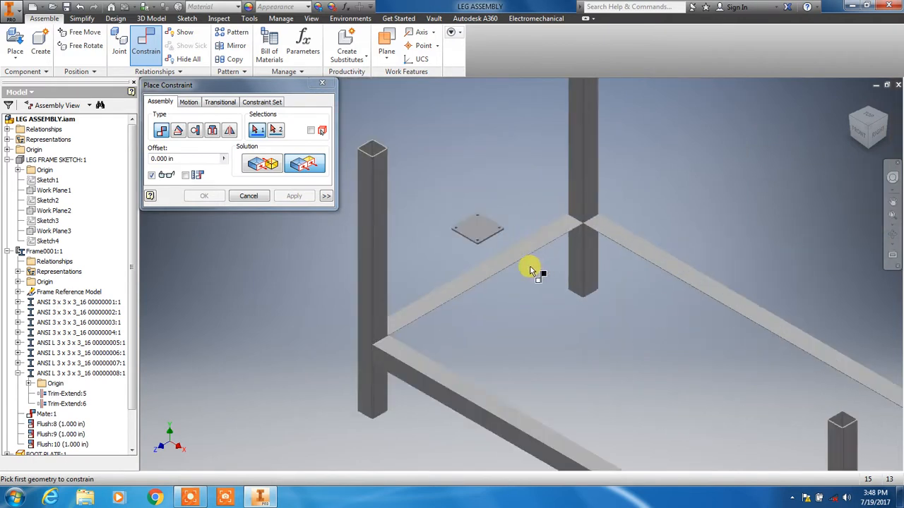
pyautogui.click(248, 196)
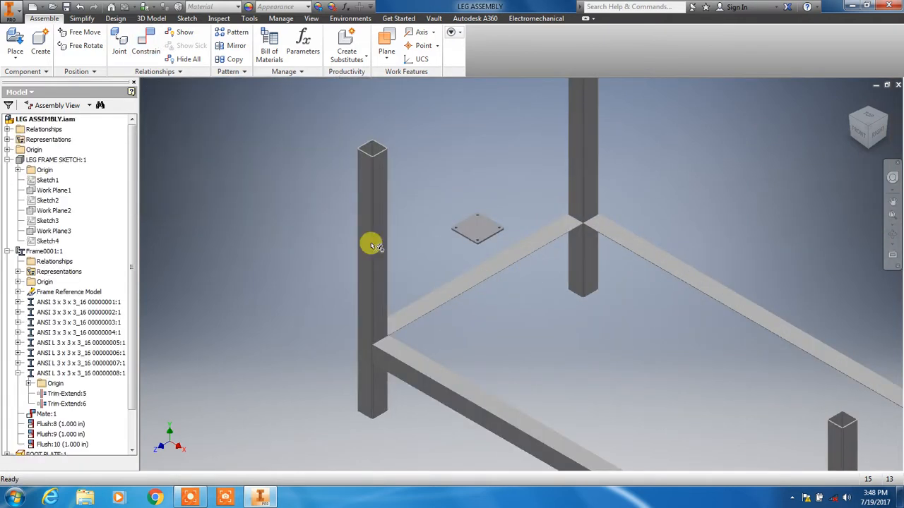
# Step: Delete the Flush:6 constraint linking FOOT PLATE:1 to FOOT PLATE:2, and slide FOOT PLATE:1 away from FOOT PLATE:2
pyautogui.scroll(-3, 549, 243)
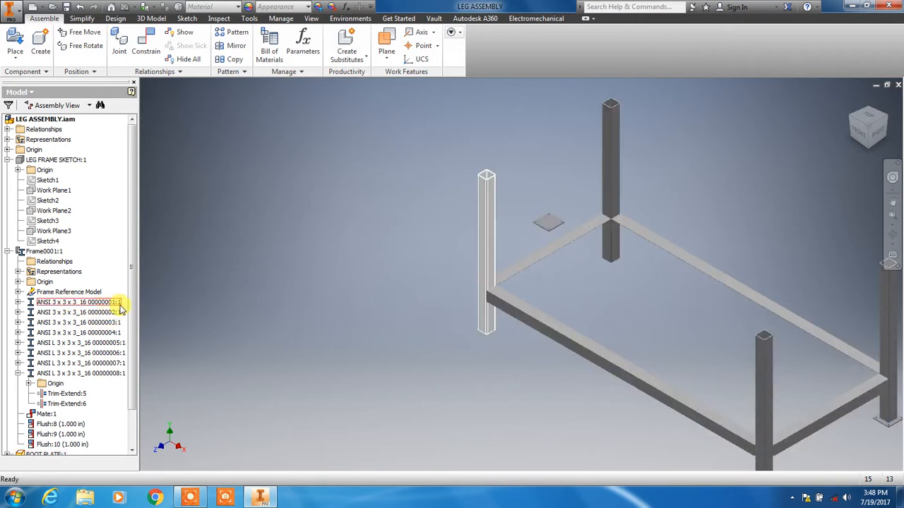
pyautogui.scroll(-1, 126, 325)
pyautogui.scroll(-1, 123, 335)
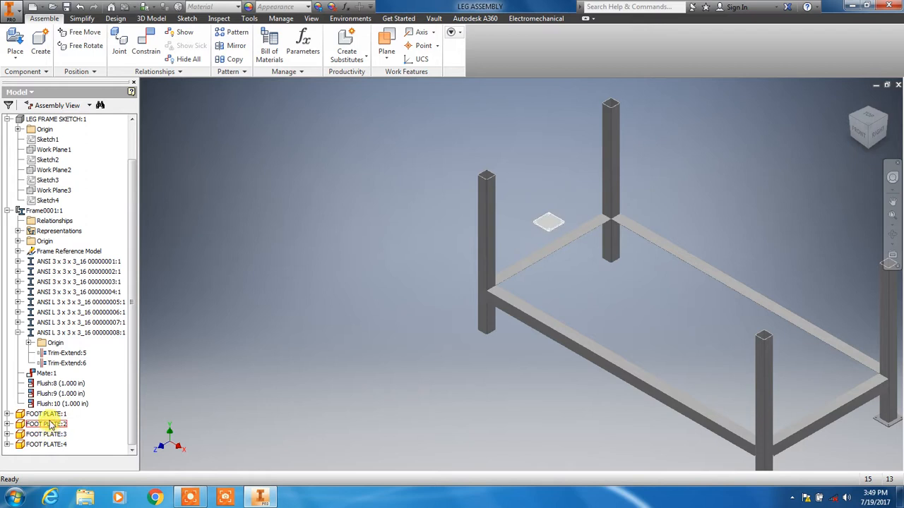
pyautogui.click(7, 425)
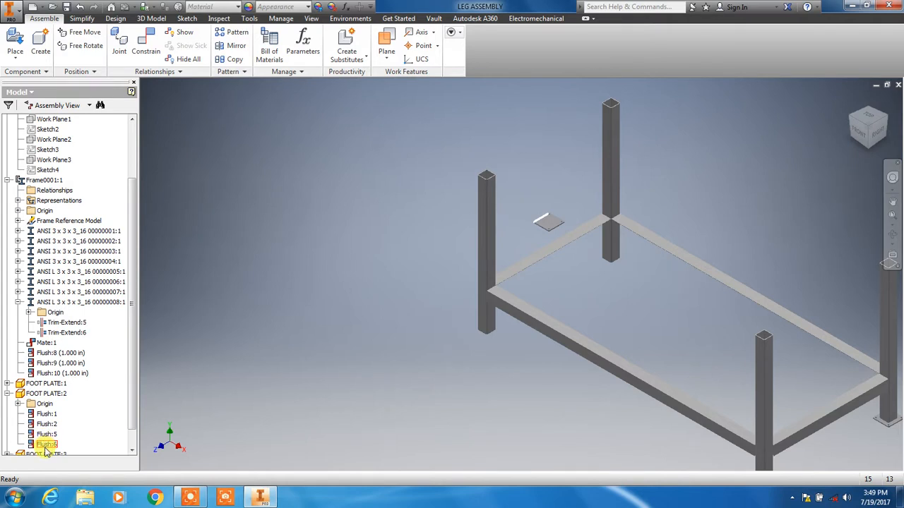
pyautogui.click(7, 383)
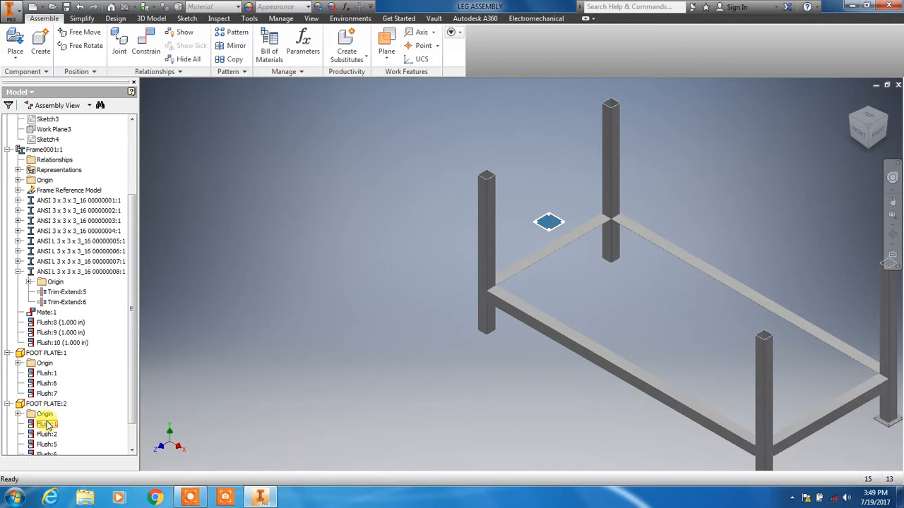
pyautogui.scroll(-1, 80, 403)
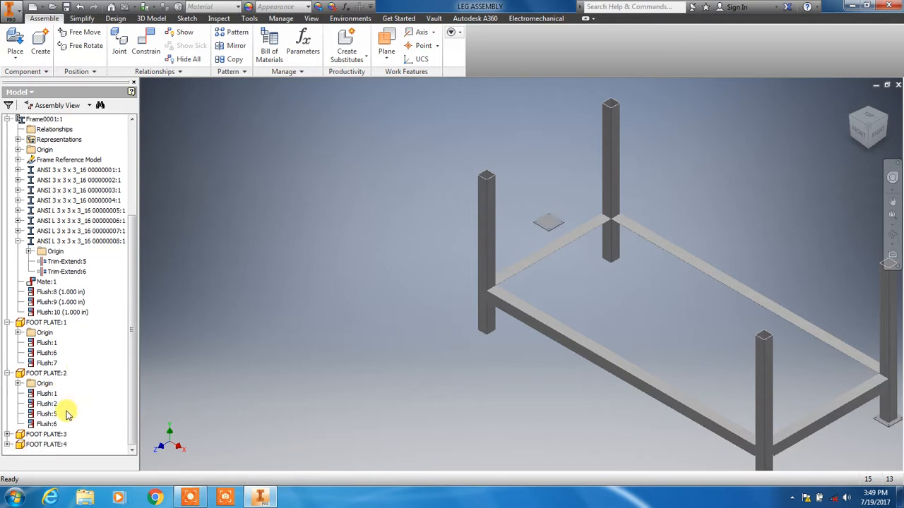
pyautogui.click(47, 424)
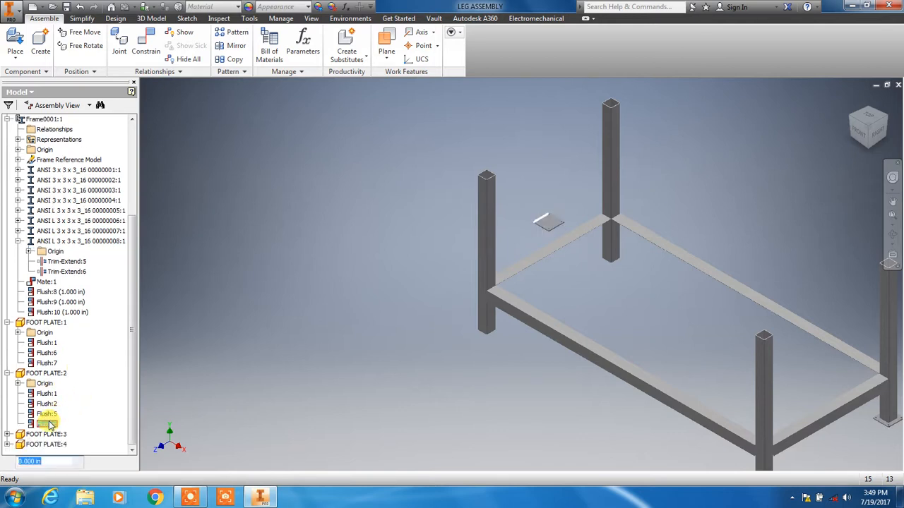
pyautogui.rightClick(50, 424)
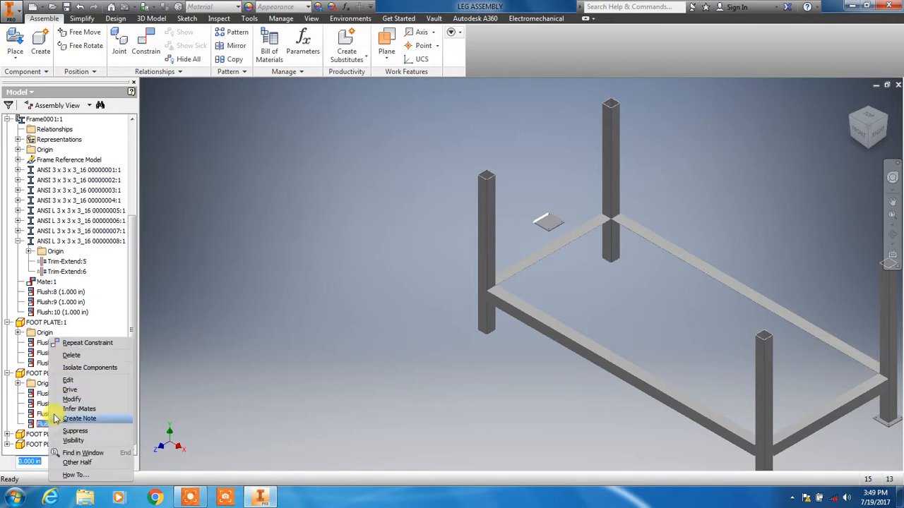
pyautogui.click(83, 357)
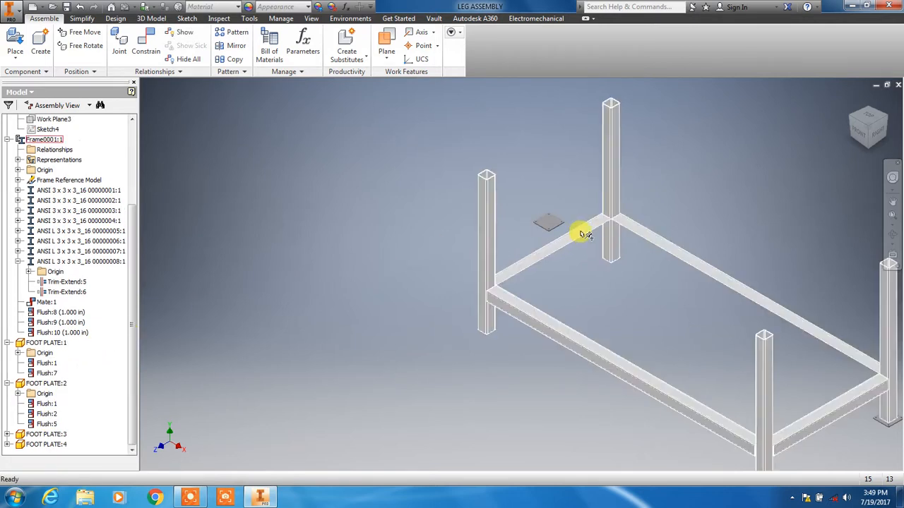
pyautogui.moveTo(555, 228); pyautogui.dragTo(569, 198)
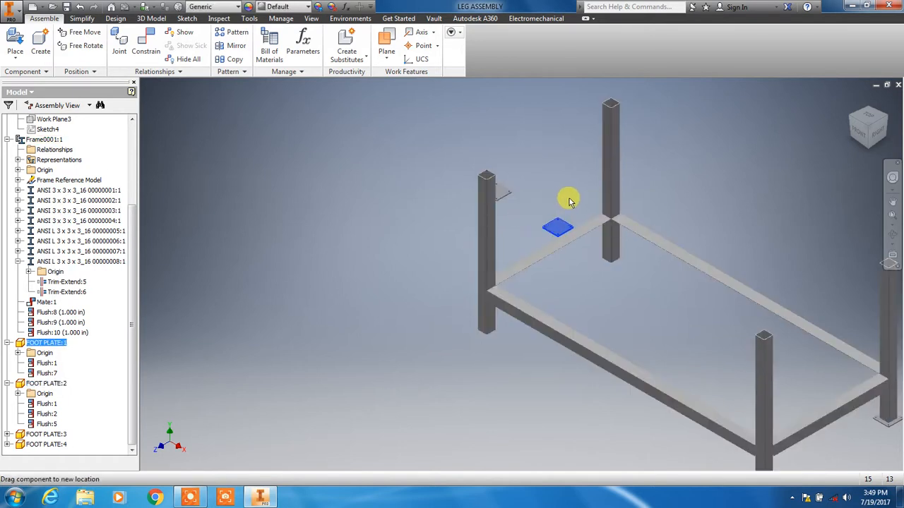
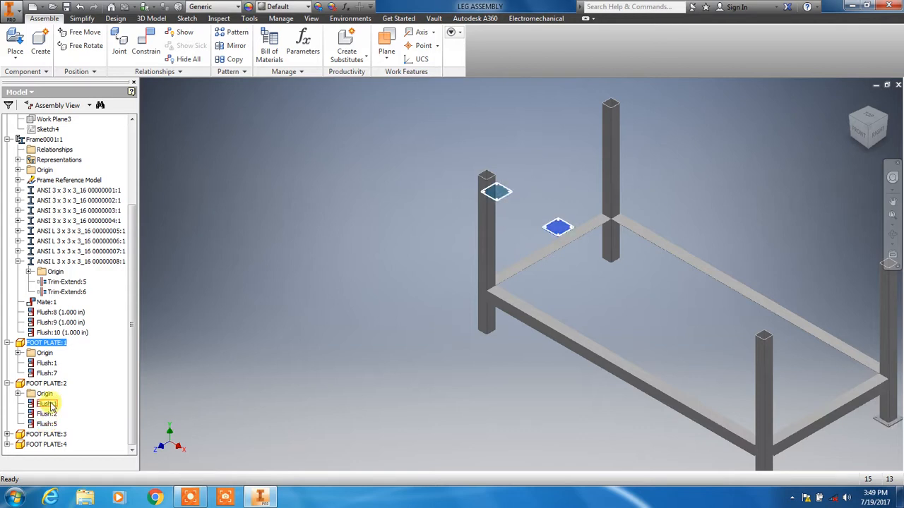
# Step: Apply a flush constraint with a -1 in offset between FOOT PLATE:1's left-facing side face and the back-left leg's left-facing side
pyautogui.click(884, 118)
pyautogui.scroll(5, 665, 307)
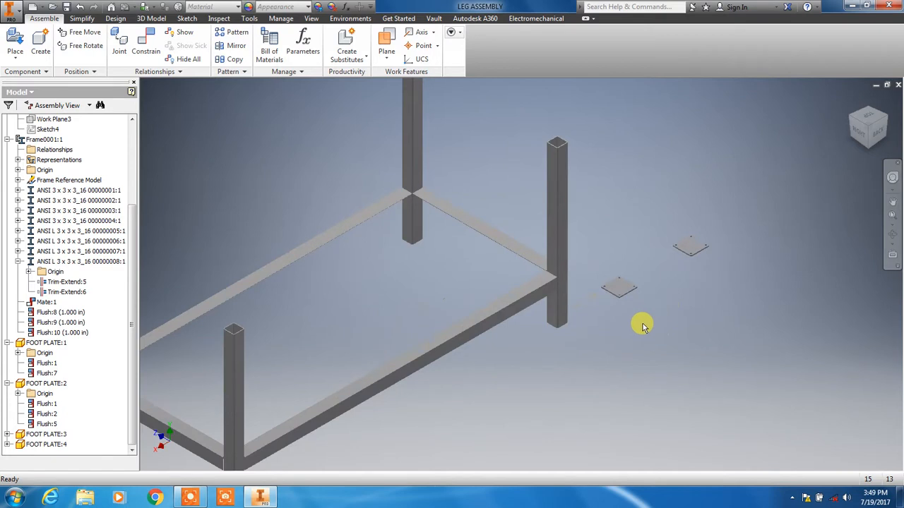
pyautogui.click(895, 126)
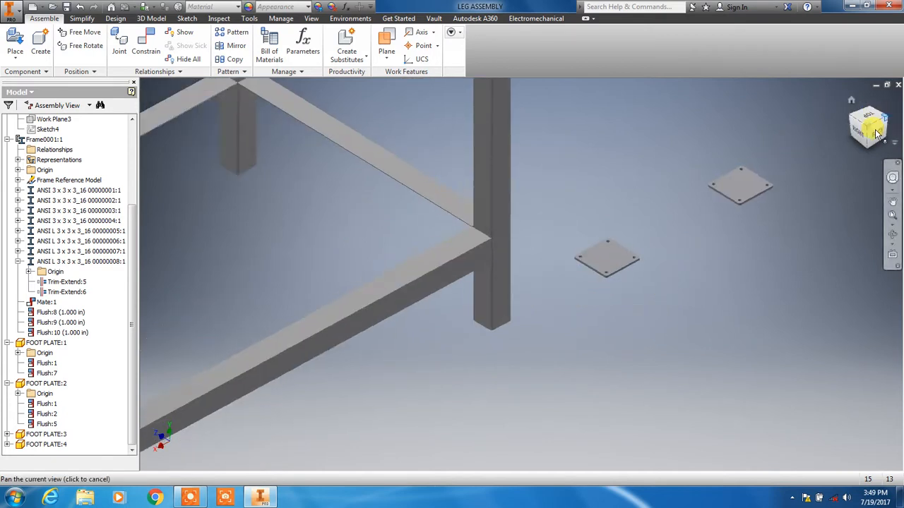
pyautogui.click(145, 42)
pyautogui.scroll(8, 604, 409)
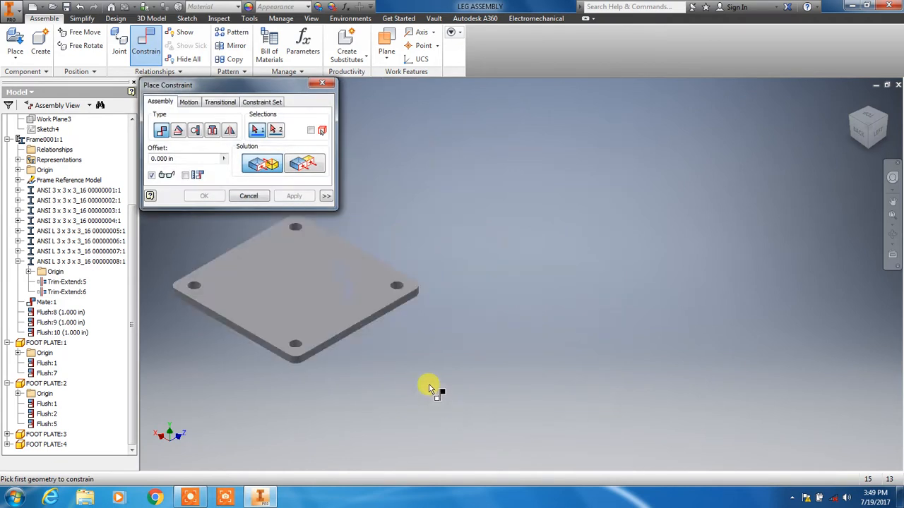
pyautogui.click(304, 163)
pyautogui.click(299, 280)
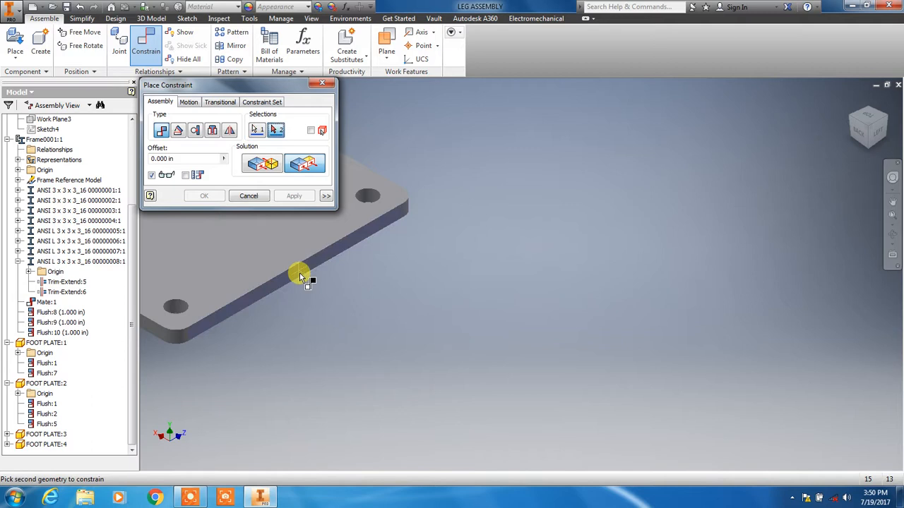
pyautogui.scroll(-6, 372, 333)
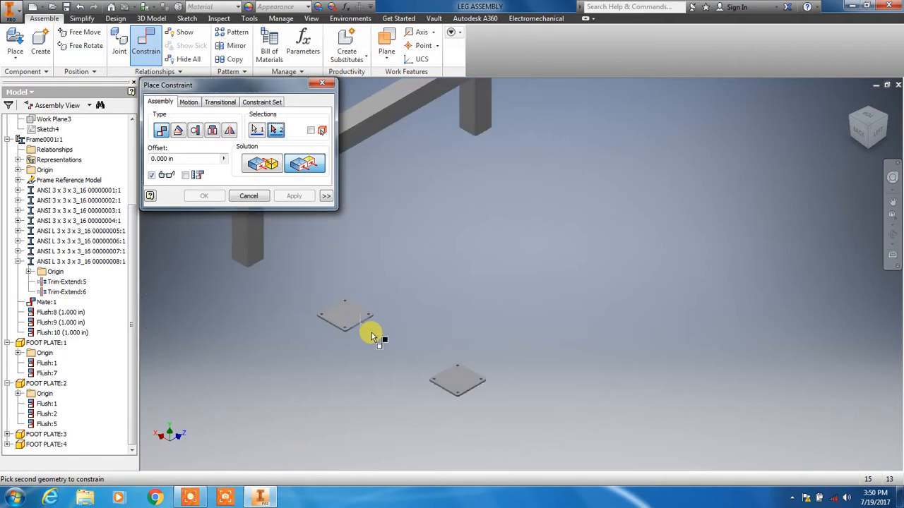
pyautogui.click(258, 242)
pyautogui.write('1')
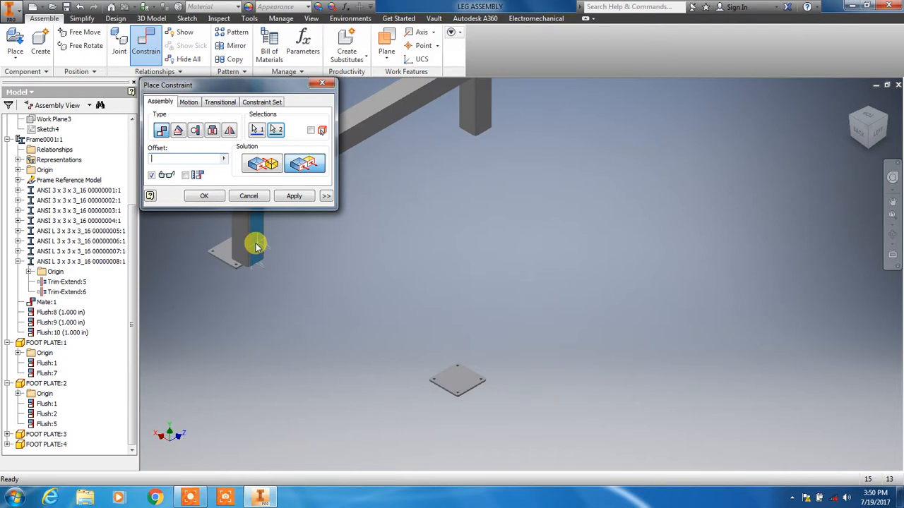
pyautogui.write('-')
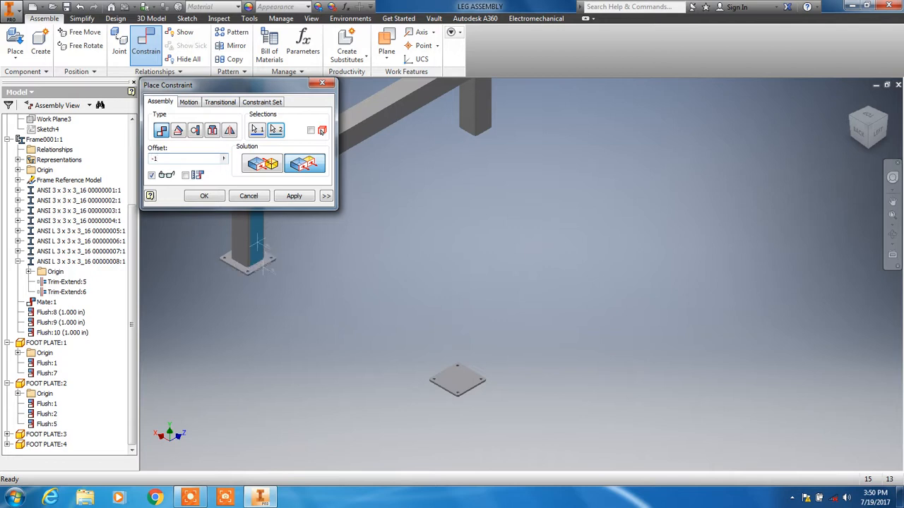
pyautogui.click(294, 196)
pyautogui.press('Escape')
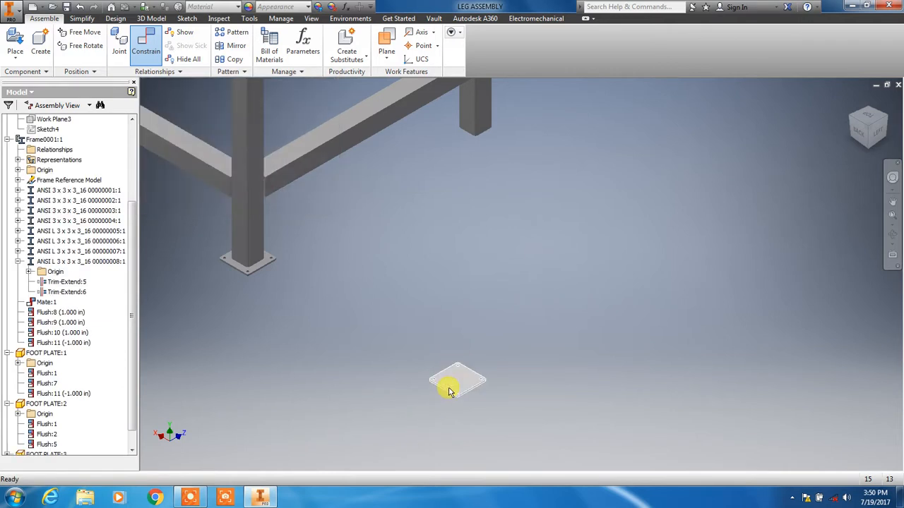
# Step: Delete FOOT PLATE:2's Flush:5 constraint and move that plate beside the front-left leg
pyautogui.click(464, 380)
pyautogui.moveTo(466, 380); pyautogui.dragTo(351, 308)
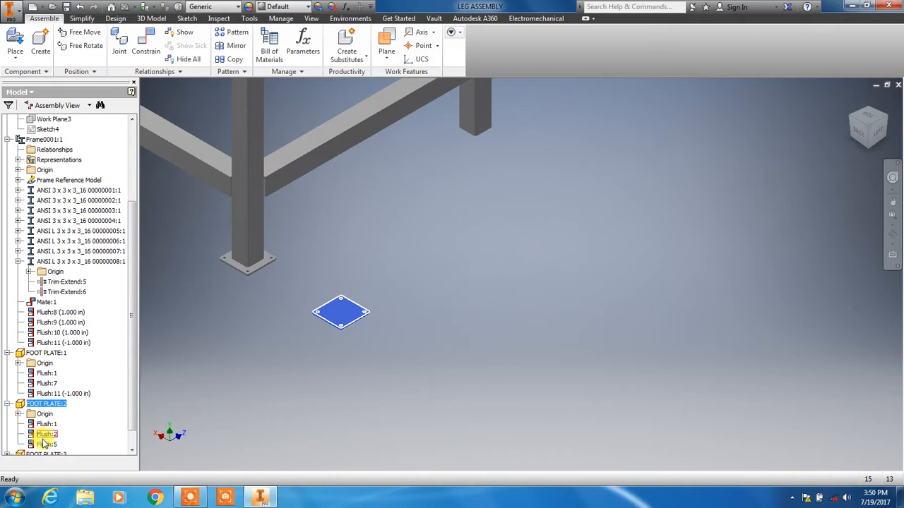
pyautogui.rightClick(44, 446)
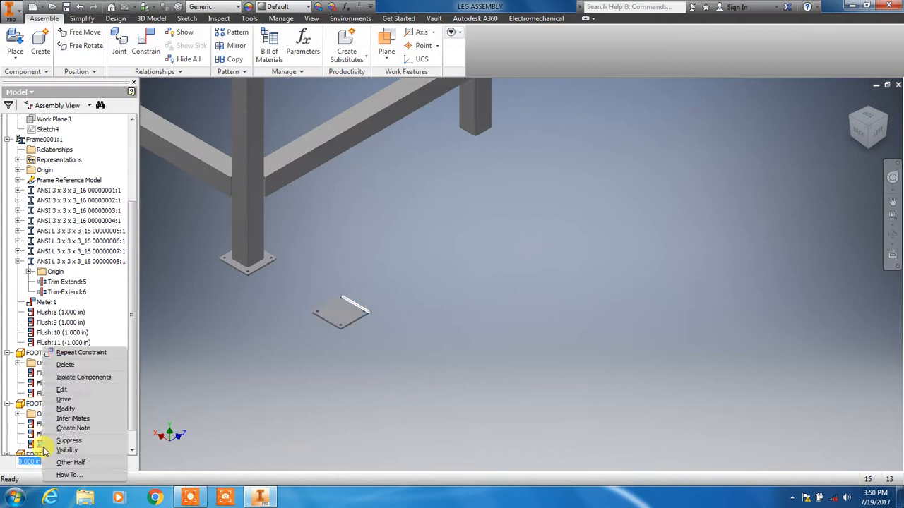
pyautogui.click(77, 371)
pyautogui.moveTo(340, 309); pyautogui.dragTo(417, 137)
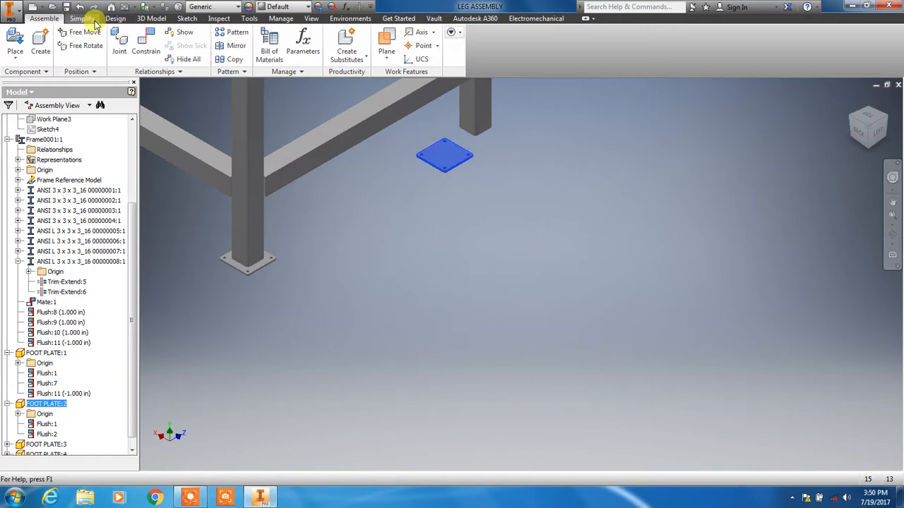
# Step: Apply a flush constraint with zero offset between the left-facing side faces of FOOT PLATE:2 and FOOT PLATE:1
pyautogui.press('c')
pyautogui.scroll(-8, 459, 185)
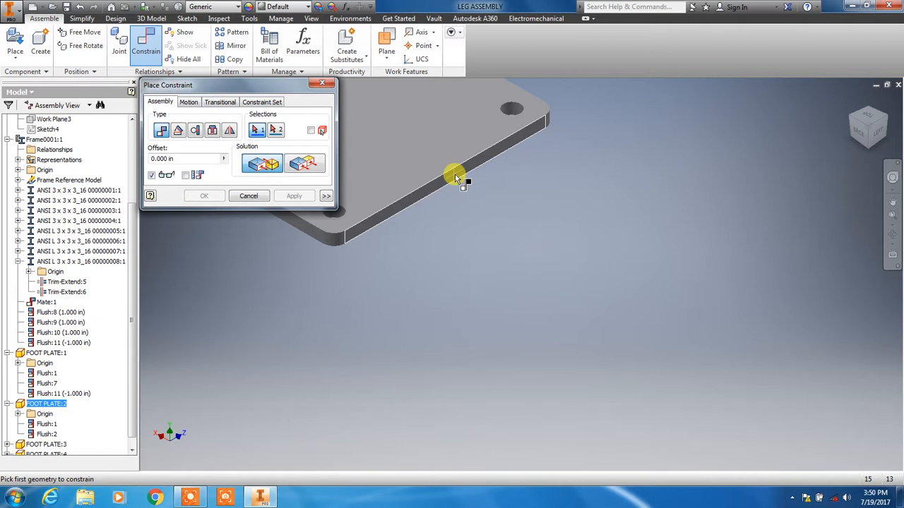
pyautogui.click(456, 178)
pyautogui.click(321, 168)
pyautogui.scroll(5, 353, 257)
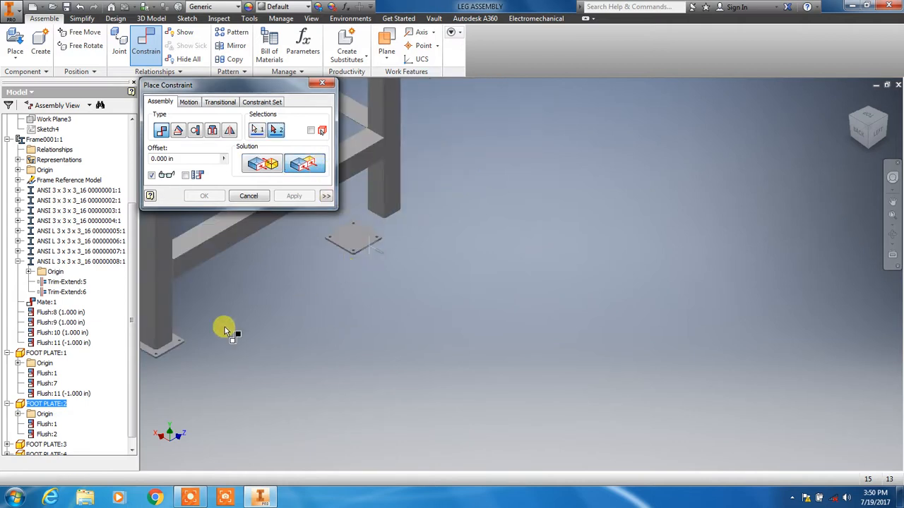
pyautogui.scroll(-1, 126, 357)
pyautogui.scroll(-5, 154, 360)
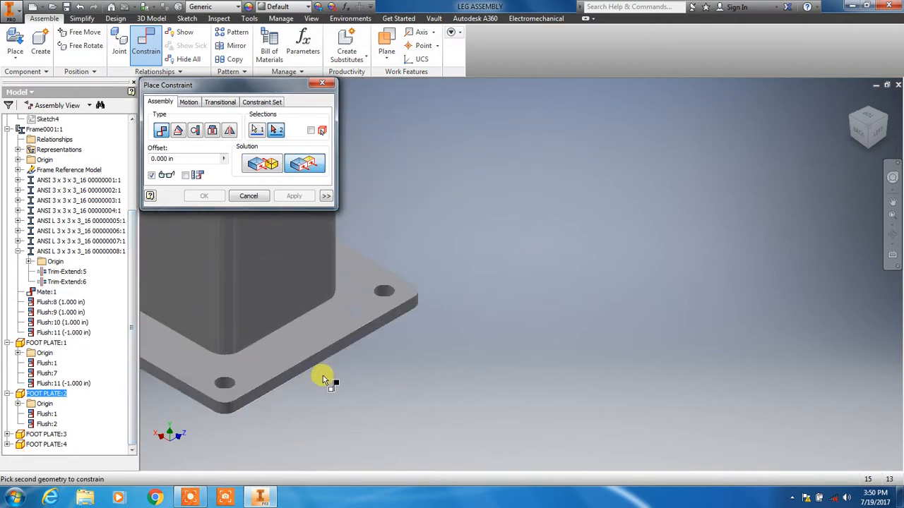
pyautogui.click(326, 358)
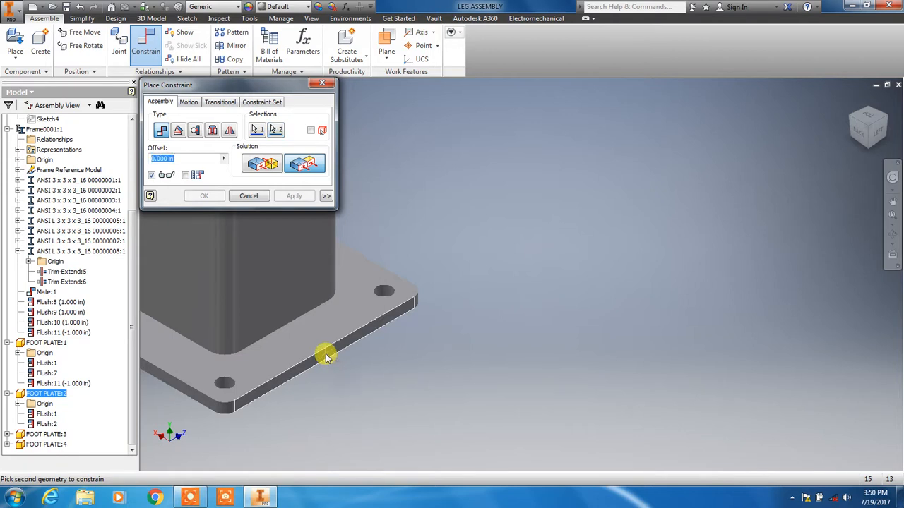
pyautogui.scroll(5, 643, 341)
pyautogui.moveTo(737, 286); pyautogui.dragTo(434, 367, button='middle')
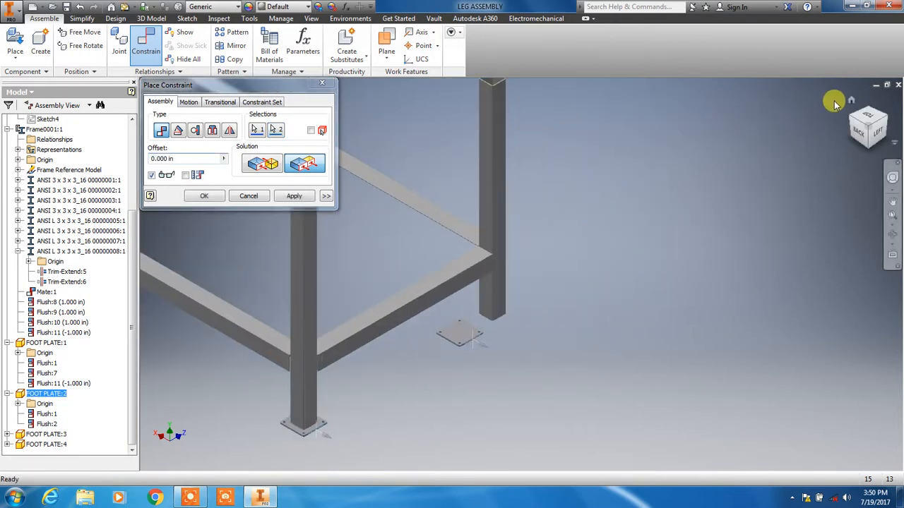
pyautogui.click(305, 199)
pyautogui.click(893, 202)
pyautogui.moveTo(809, 206); pyautogui.dragTo(812, 205)
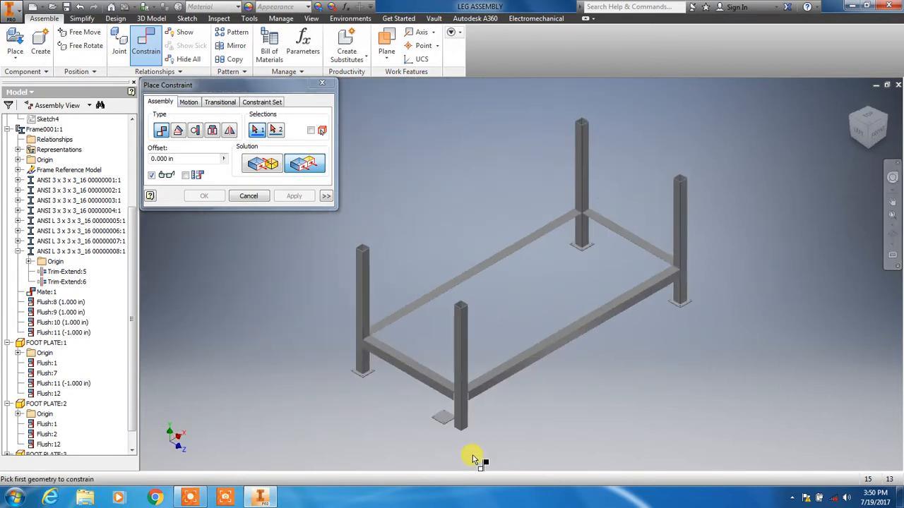
# Step: Apply a flush constraint with zero offset between the front-facing side faces of FOOT PLATE:2 and the plate beneath the front-right leg
pyautogui.scroll(-5, 462, 442)
pyautogui.moveTo(457, 440); pyautogui.dragTo(459, 344, button='middle')
pyautogui.scroll(-4, 398, 250)
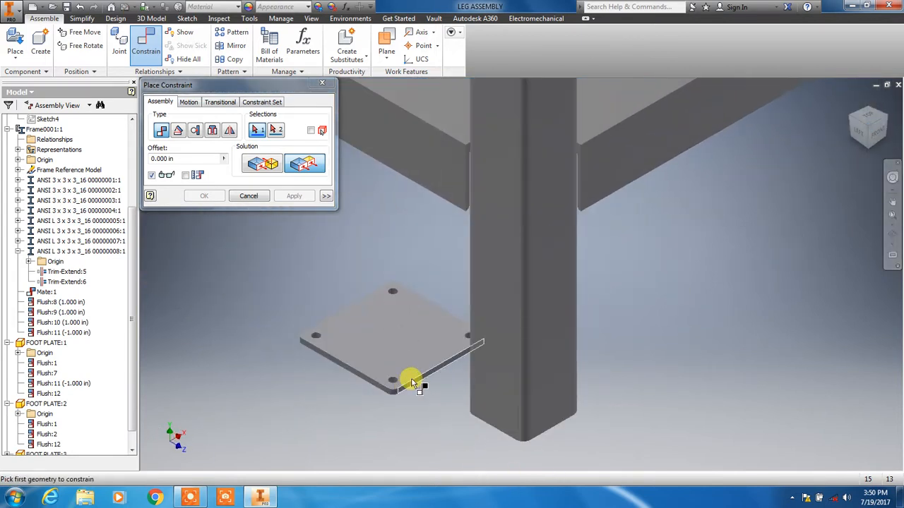
pyautogui.scroll(-5, 413, 379)
pyautogui.click(456, 370)
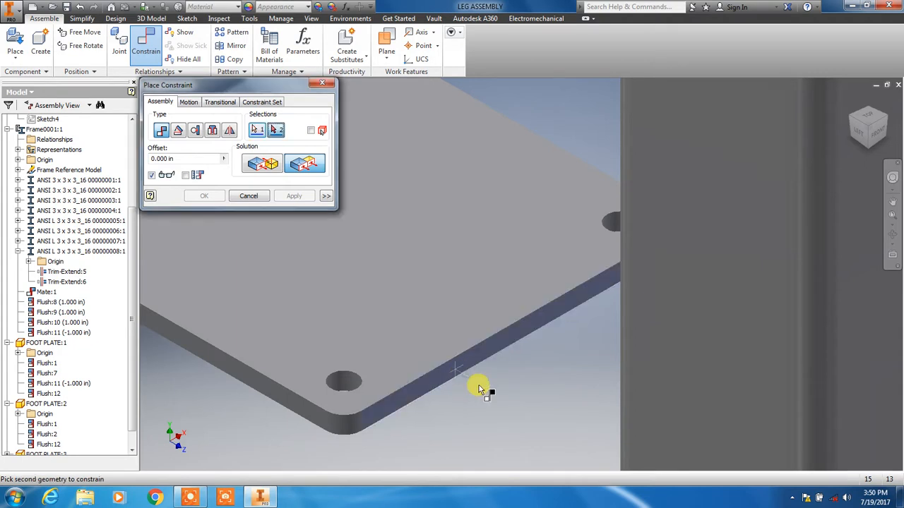
pyautogui.scroll(4, 479, 385)
pyautogui.scroll(3, 706, 324)
pyautogui.moveTo(744, 329); pyautogui.dragTo(374, 428, button='middle')
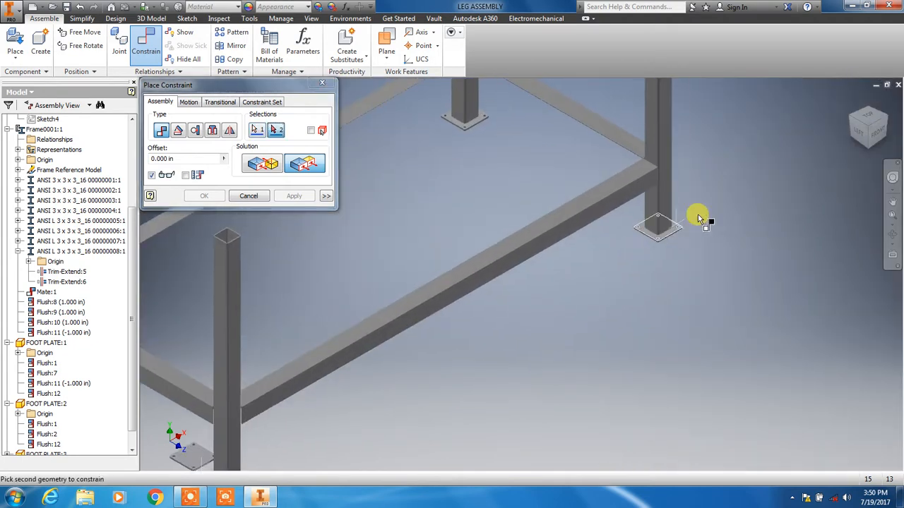
pyautogui.scroll(-5, 702, 219)
pyautogui.scroll(-2, 534, 319)
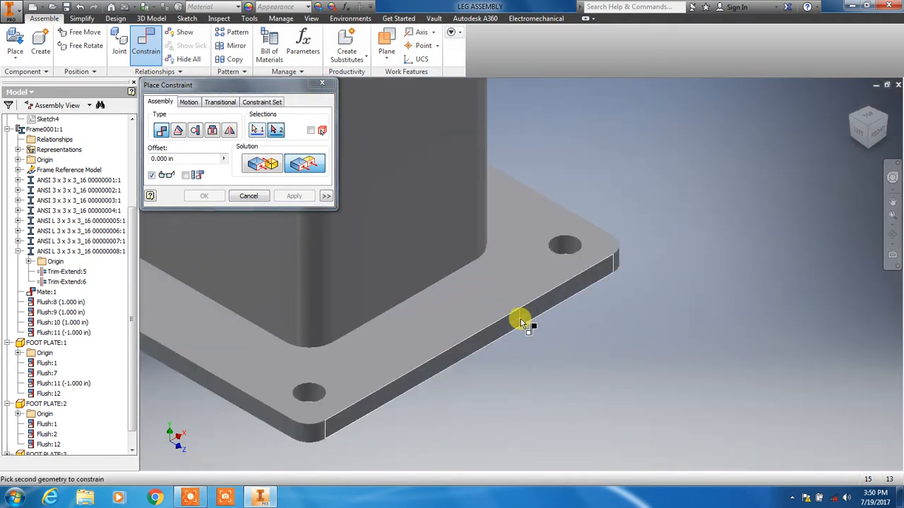
pyautogui.click(521, 323)
pyautogui.click(294, 196)
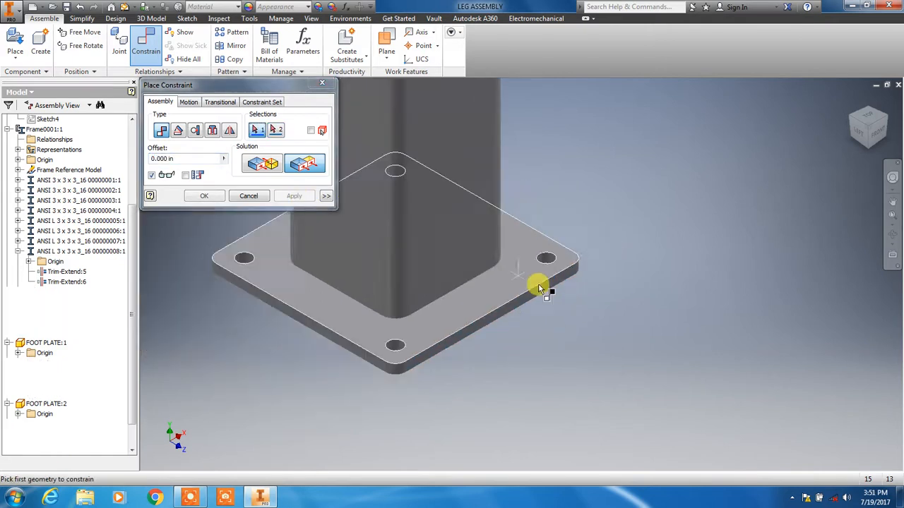
pyautogui.scroll(8, 538, 290)
pyautogui.scroll(-2, 514, 379)
pyautogui.click(247, 195)
pyautogui.moveTo(595, 319); pyautogui.dragTo(690, 365, button='middle')
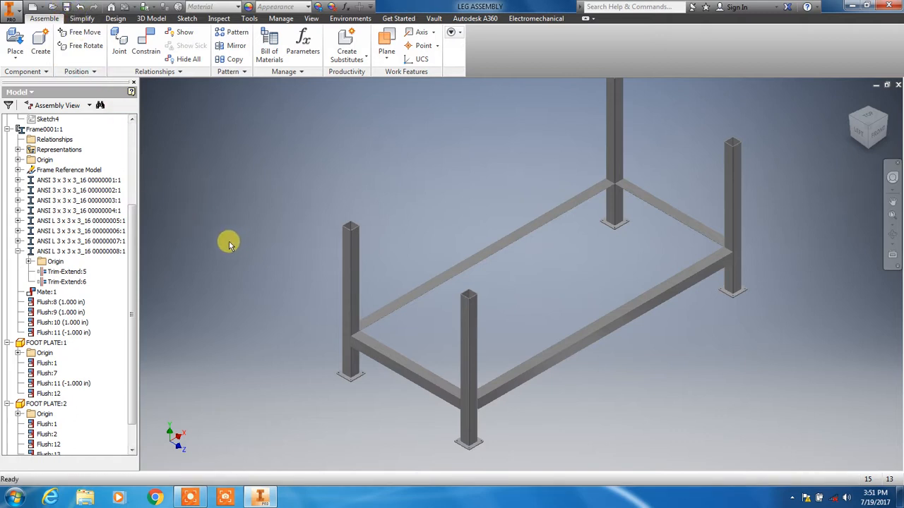
# Step: Minimize the LEG ASSEMBLY window and create a new part from the Sheet Metal.ipt template
pyautogui.click(877, 85)
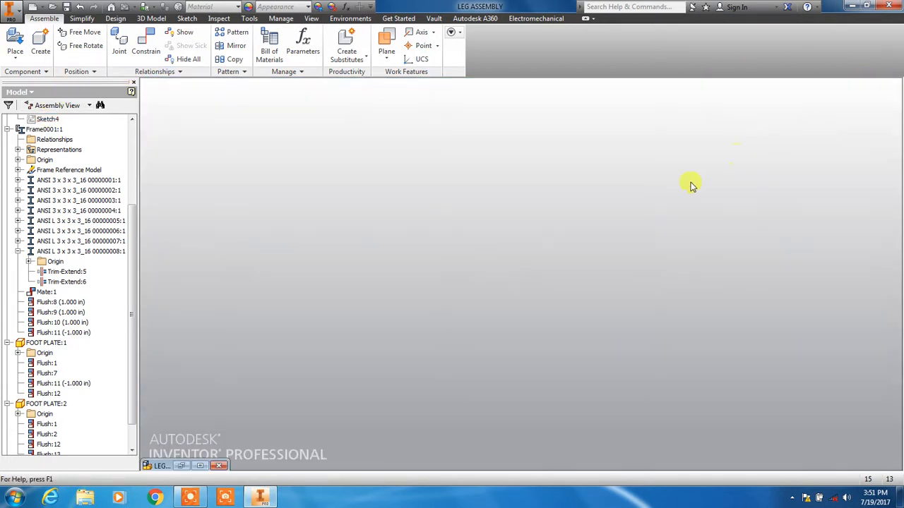
pyautogui.click(33, 9)
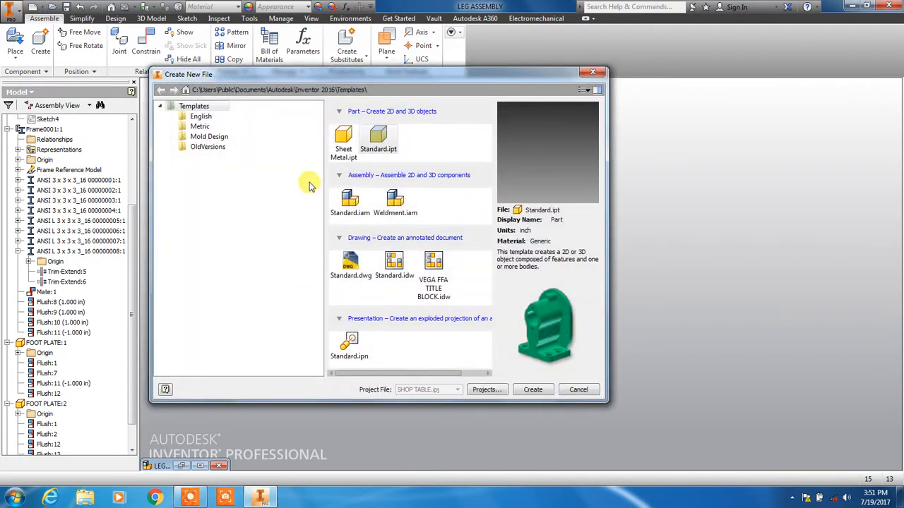
pyautogui.doubleClick(346, 136)
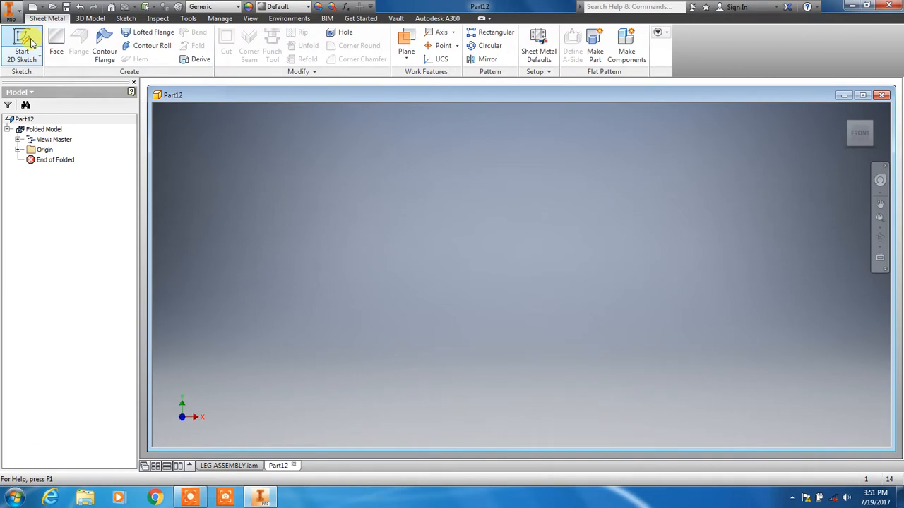
# Step: Start a 2D sketch on the horizontal XZ origin plane and draw a rectangle about 1.97 in long around the origin
pyautogui.click(30, 42)
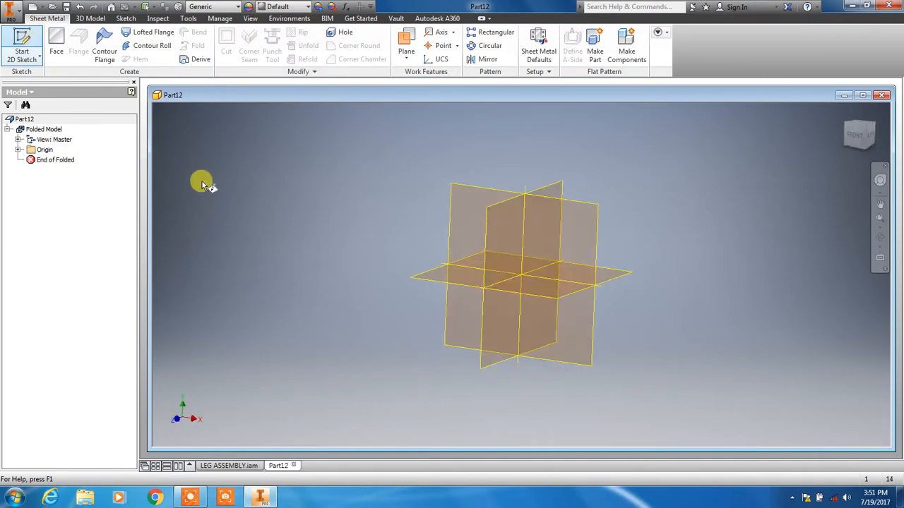
pyautogui.click(511, 295)
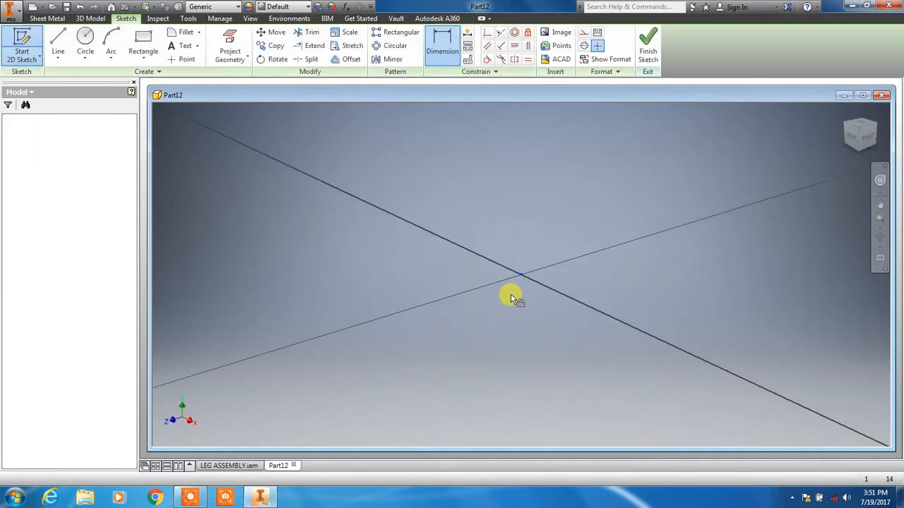
pyautogui.click(143, 45)
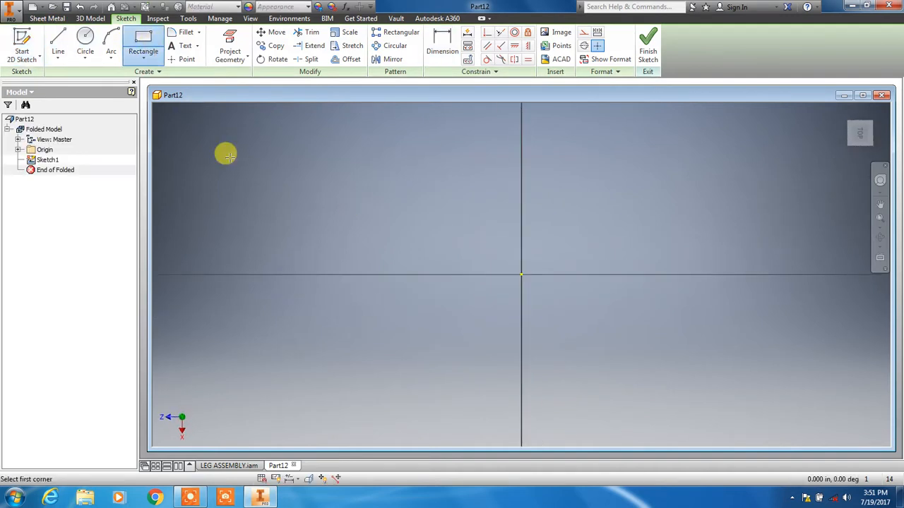
pyautogui.click(297, 199)
pyautogui.click(796, 373)
# Step: Dimension the rectangle's upper edge and set its length to 96 in
pyautogui.click(438, 44)
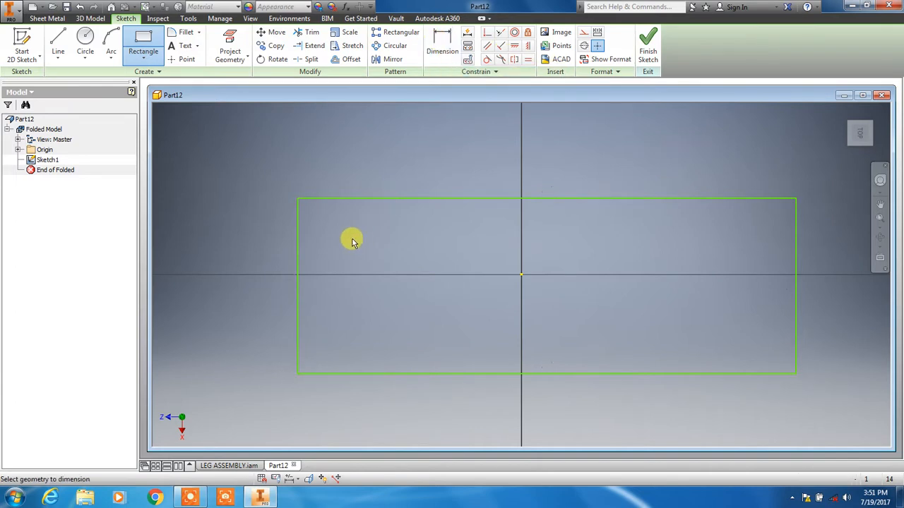
pyautogui.click(403, 199)
pyautogui.click(417, 151)
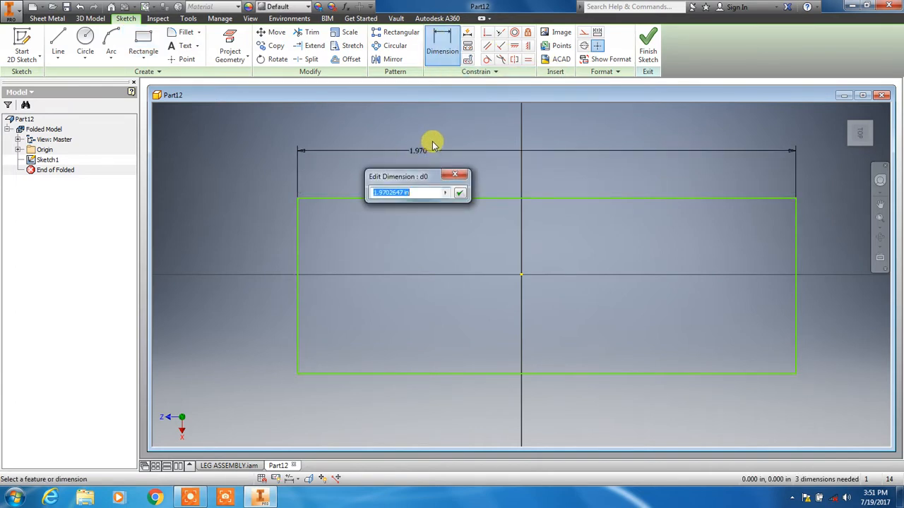
pyautogui.write('96')
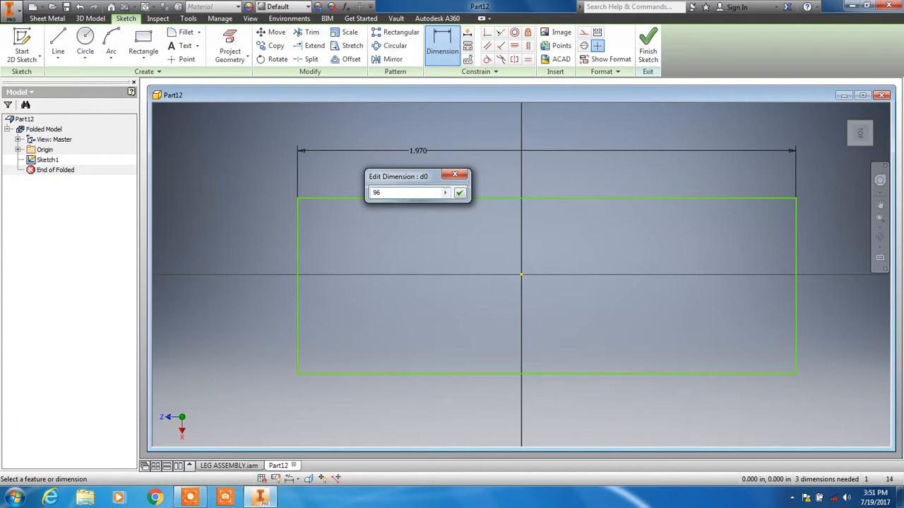
pyautogui.press('Return')
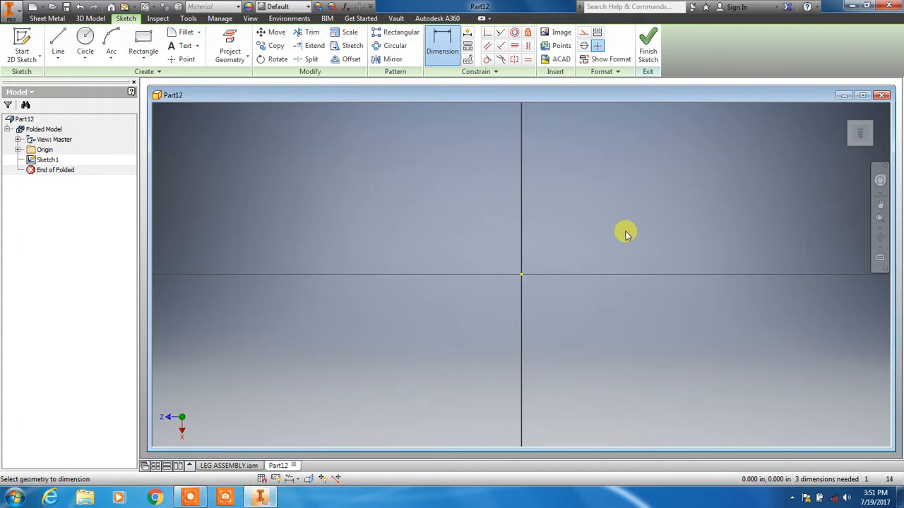
# Step: Dimension the rectangle's left edge and set its length to 48 in
pyautogui.scroll(10, 625, 262)
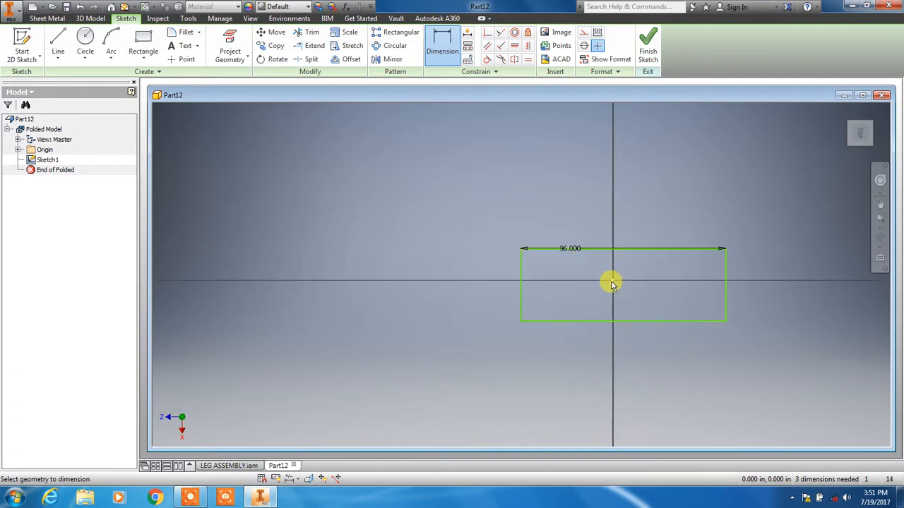
pyautogui.click(522, 303)
pyautogui.click(460, 313)
pyautogui.write('48')
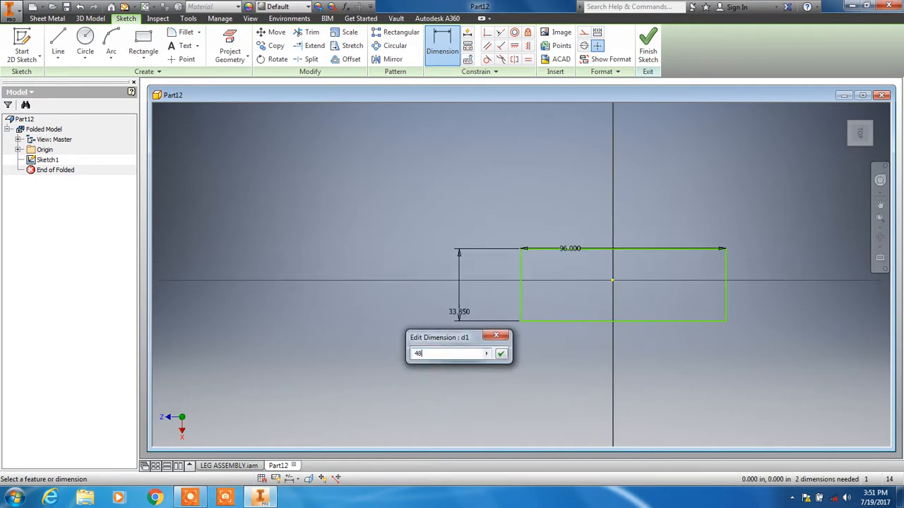
pyautogui.press('Return')
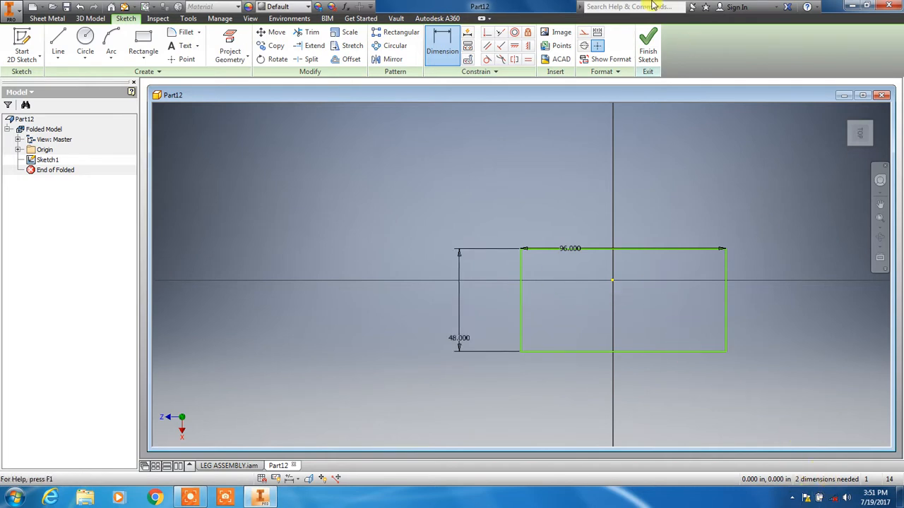
pyautogui.click(633, 253)
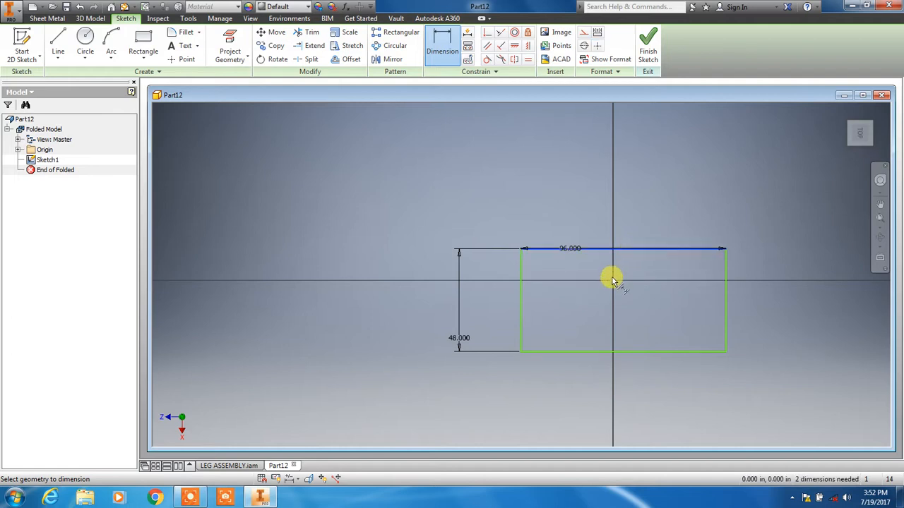
pyautogui.click(613, 280)
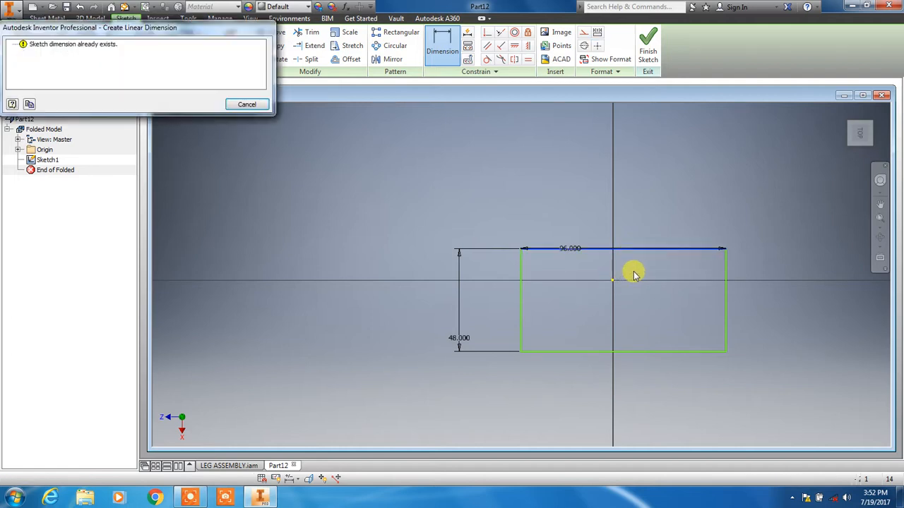
pyautogui.click(260, 107)
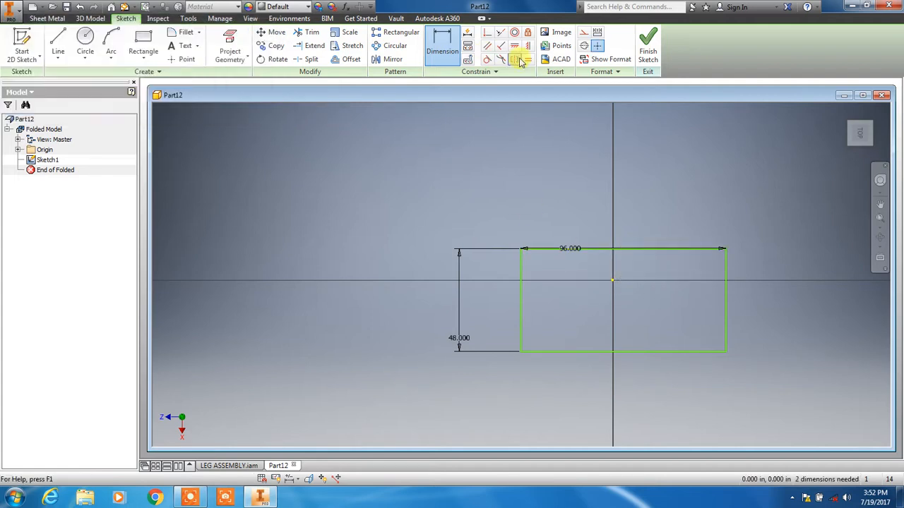
# Step: Dimension the rectangle's upper edge from the origin point as half the 48 in dimension d1, giving 24 in
pyautogui.click(625, 251)
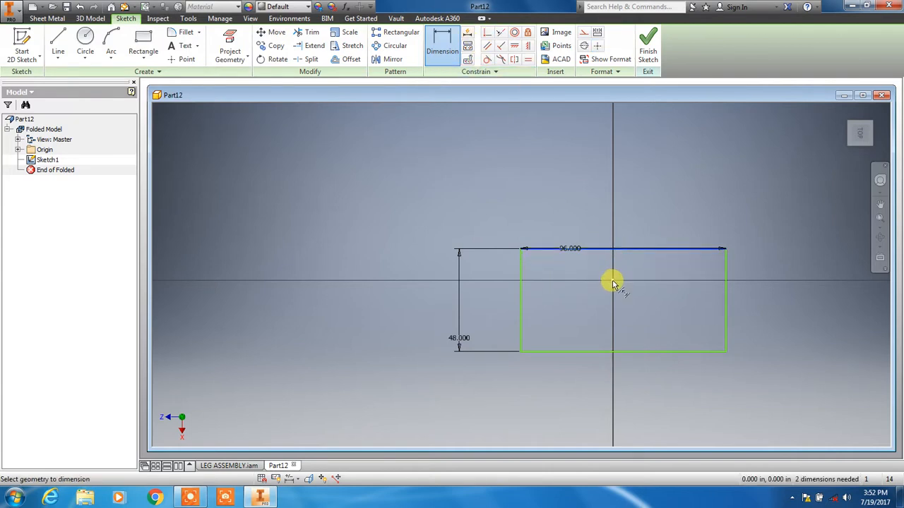
pyautogui.click(612, 281)
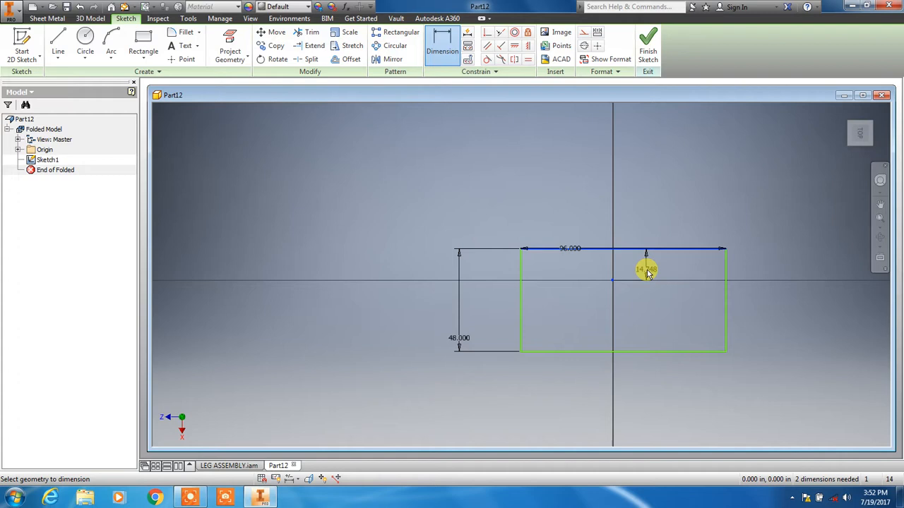
pyautogui.click(648, 272)
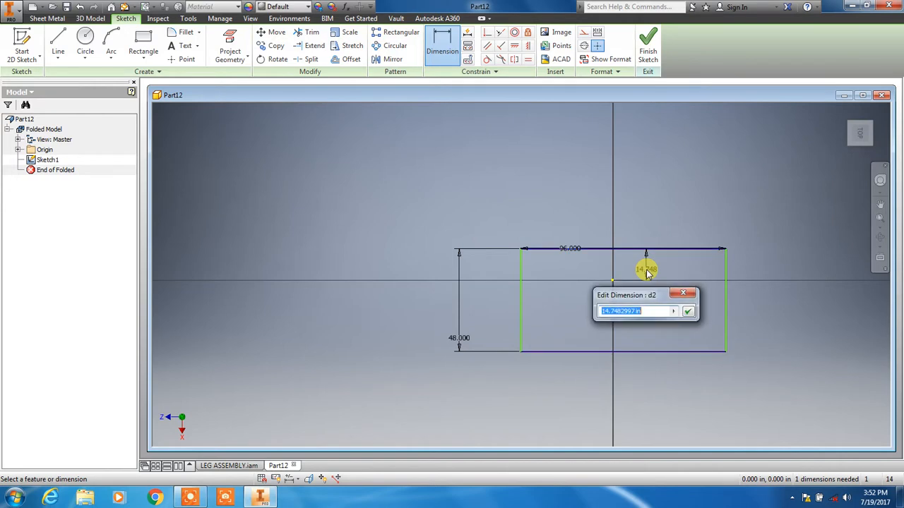
pyautogui.click(466, 342)
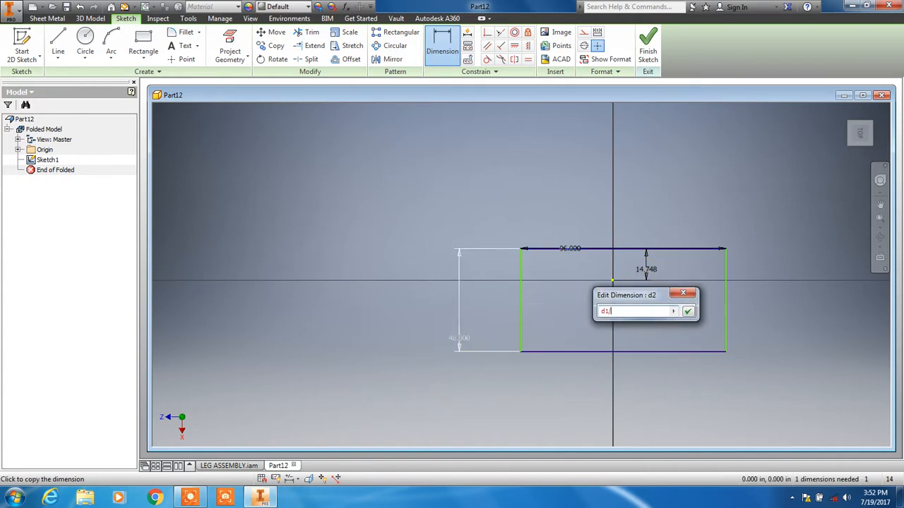
pyautogui.press('Return')
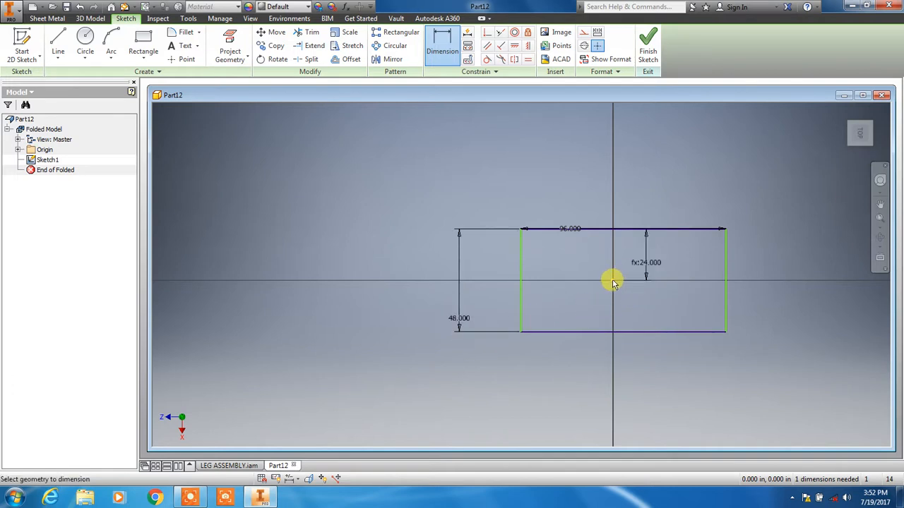
# Step: Dimension the rectangle's left edge from the origin point as half the 96 in dimension d0, giving 48 in
pyautogui.click(522, 260)
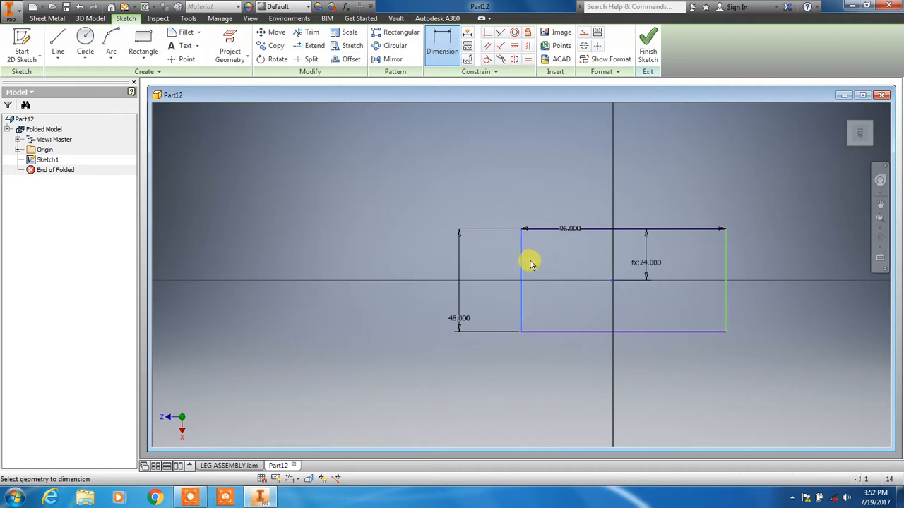
pyautogui.click(559, 262)
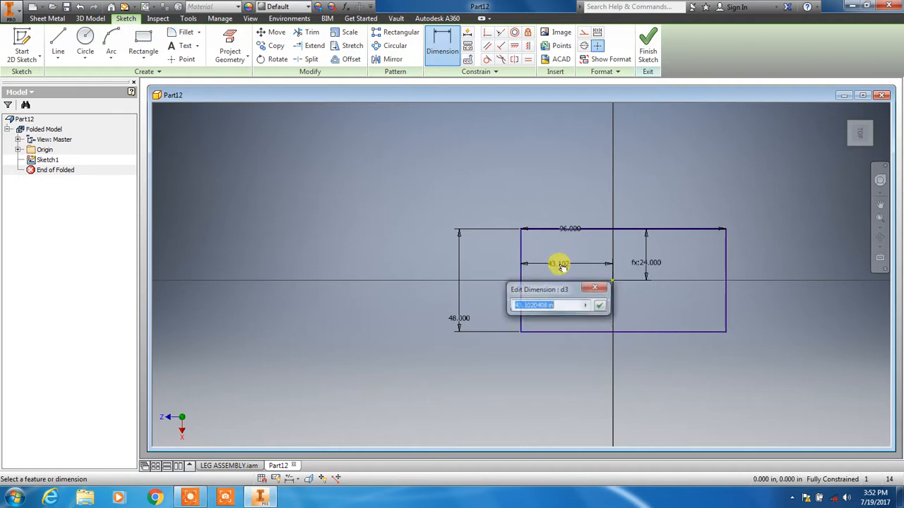
pyautogui.click(575, 231)
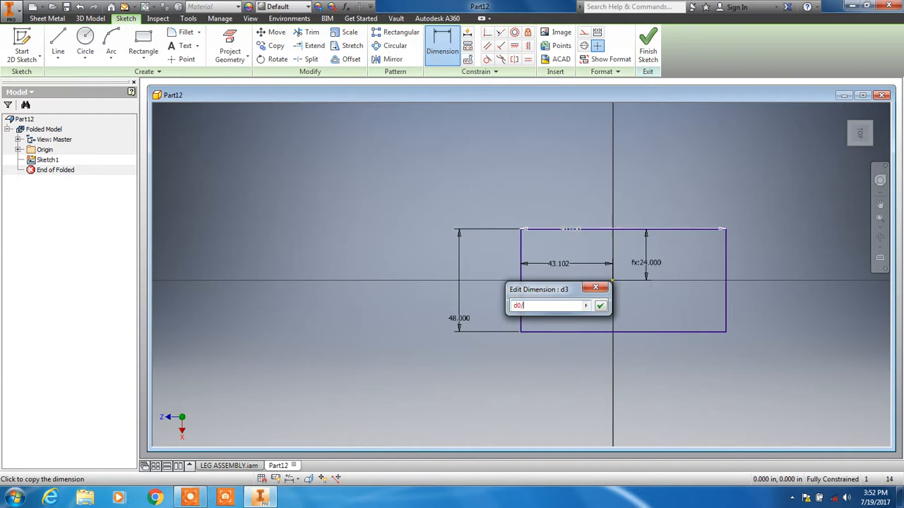
pyautogui.press('Return')
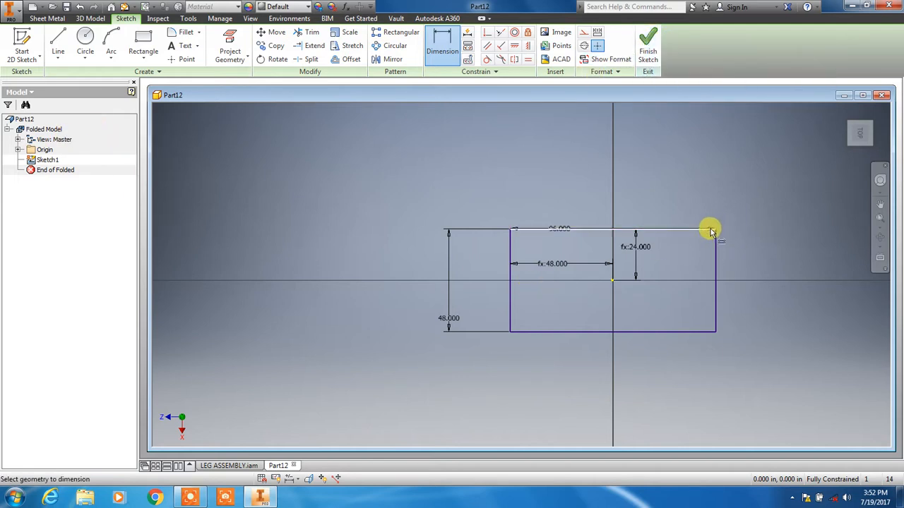
# Step: Fillet the rectangle's upper-left corner with a 2 in radius and finish the sketch
pyautogui.click(183, 40)
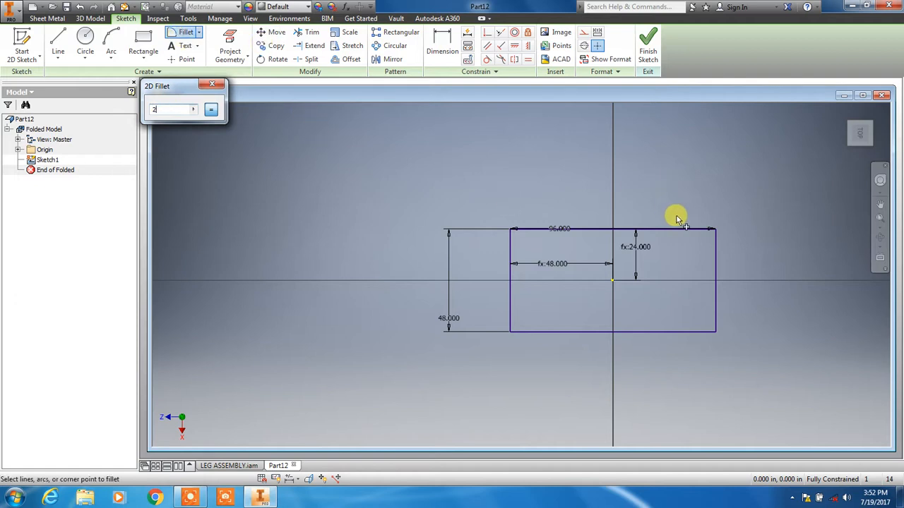
pyautogui.scroll(-4, 499, 245)
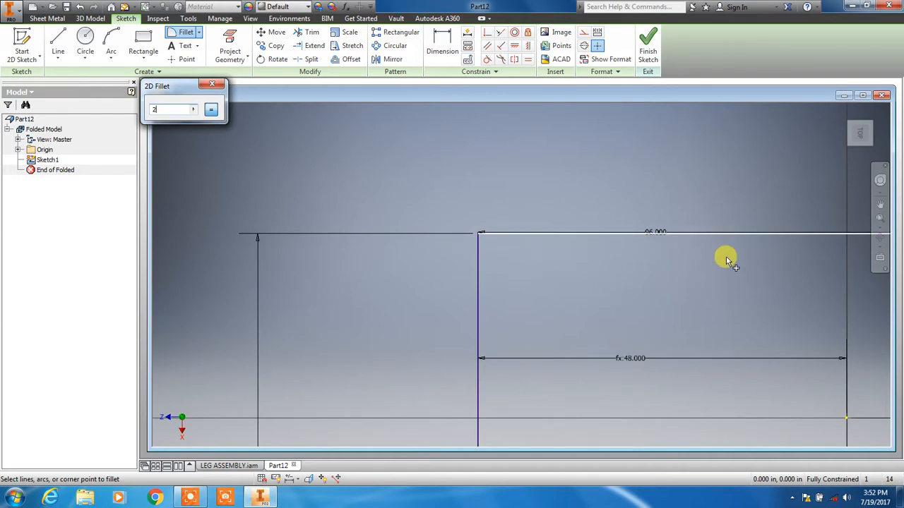
pyautogui.scroll(3, 727, 257)
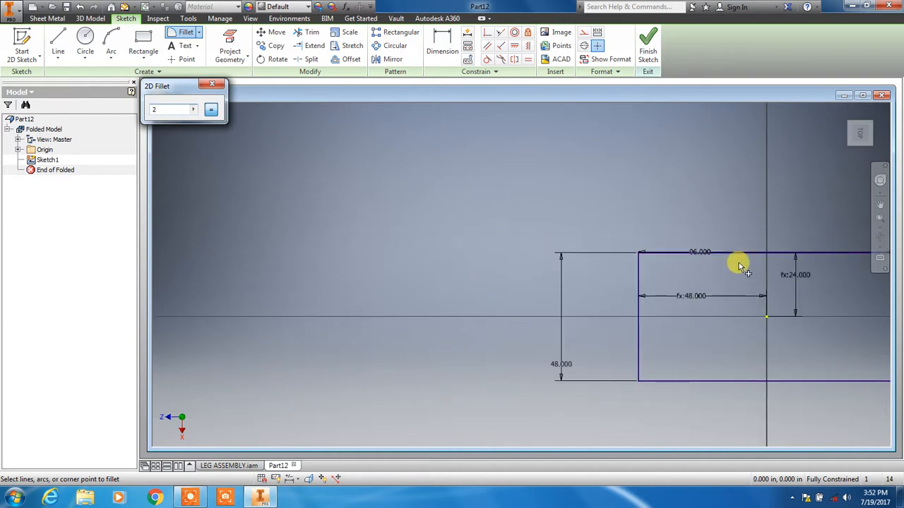
pyautogui.click(696, 259)
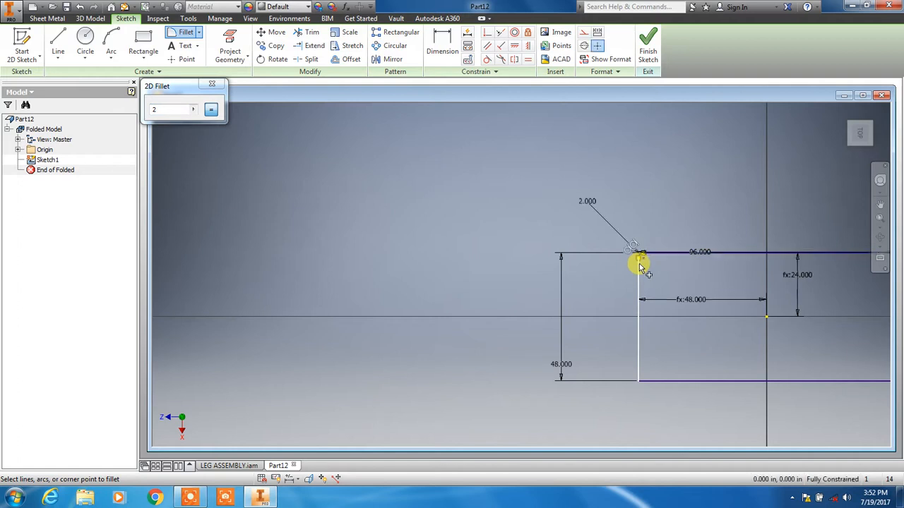
pyautogui.click(639, 263)
pyautogui.scroll(-5, 639, 264)
pyautogui.scroll(8, 682, 257)
pyautogui.moveTo(746, 212); pyautogui.dragTo(512, 176, button='middle')
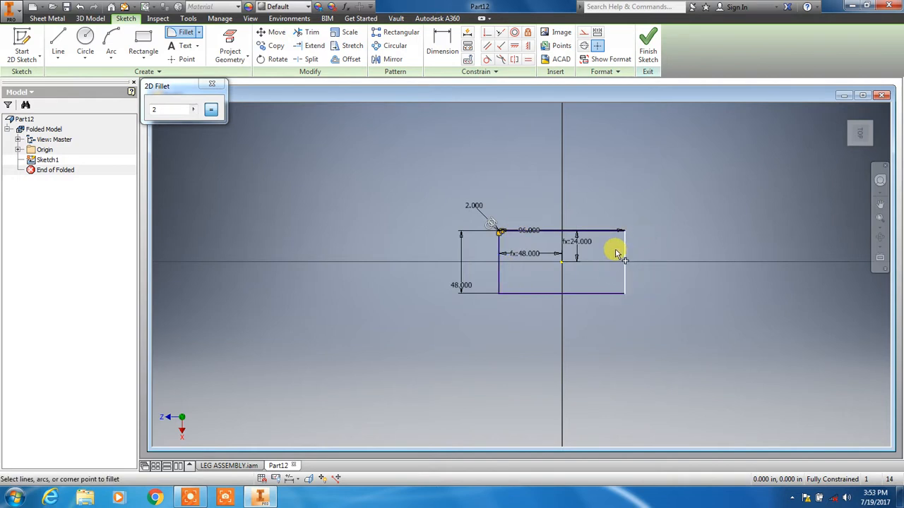
pyautogui.scroll(-3, 494, 233)
pyautogui.scroll(2, 487, 211)
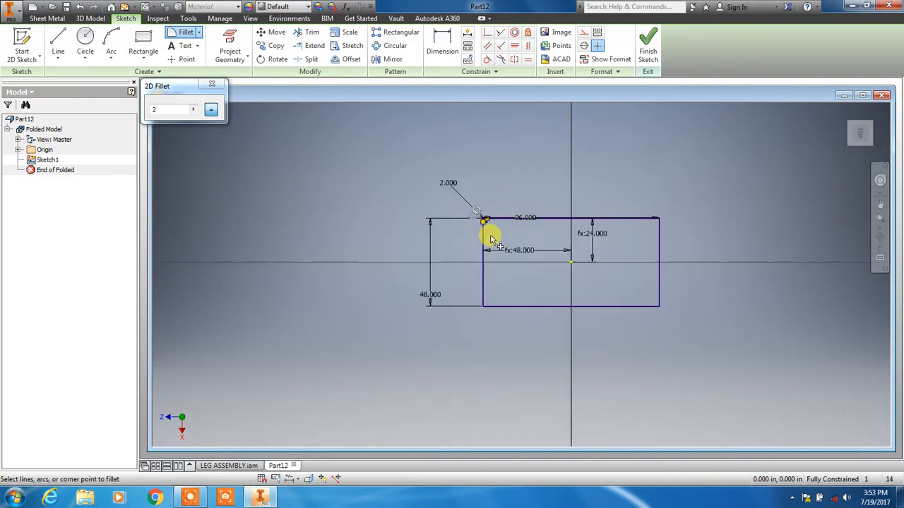
pyautogui.click(650, 43)
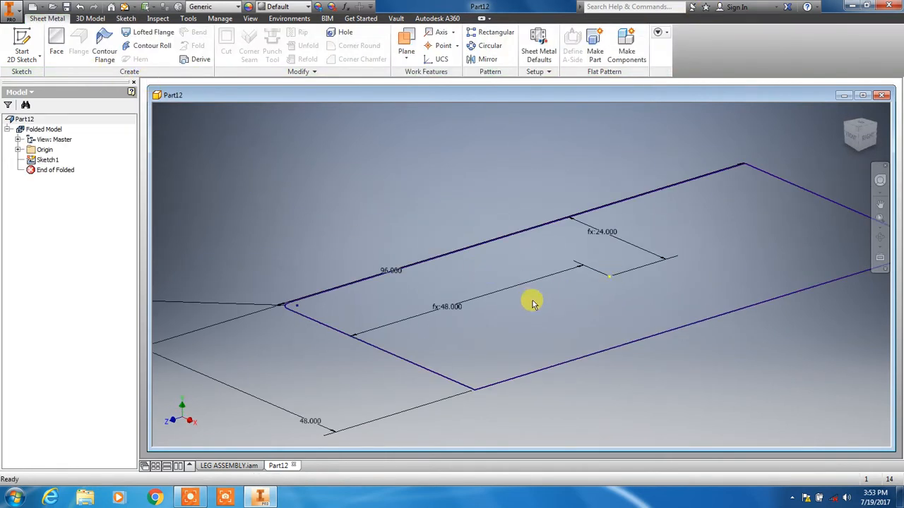
# Step: Create a sheet metal face from the filleted rectangle profile
pyautogui.click(58, 39)
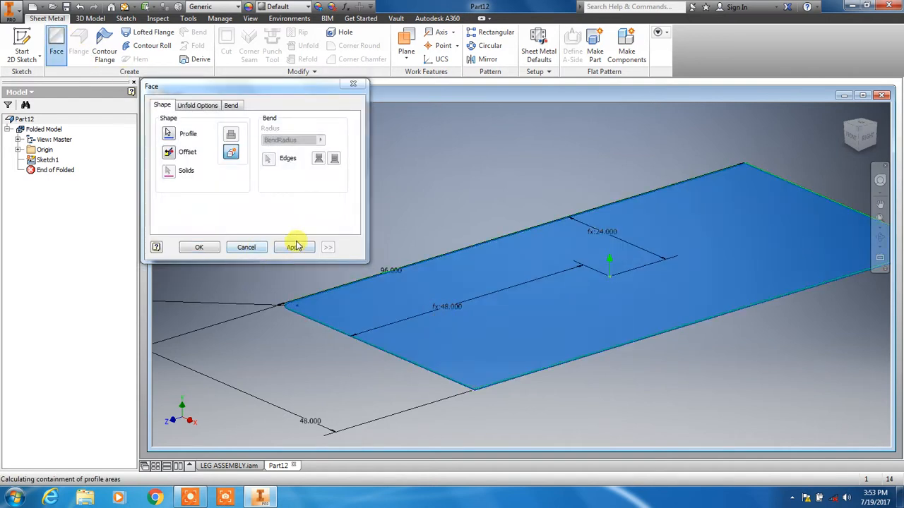
pyautogui.click(293, 249)
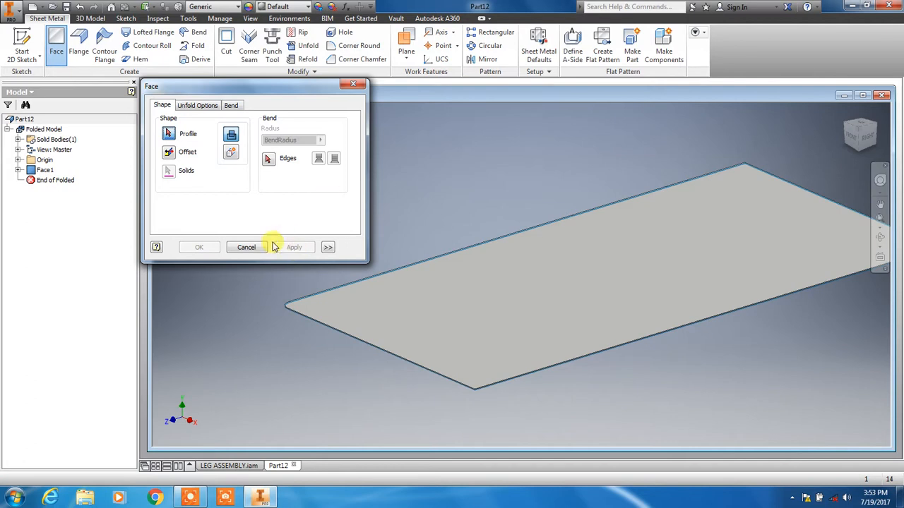
pyautogui.click(246, 247)
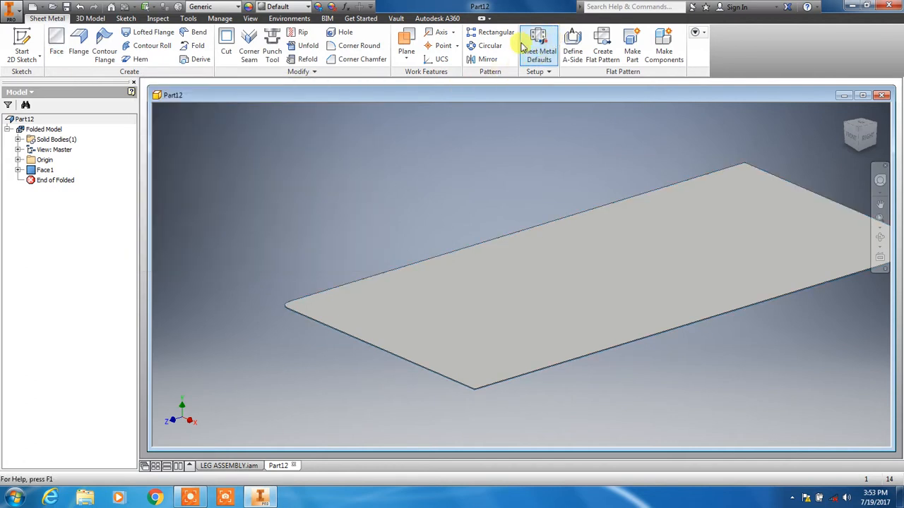
# Step: Override the sheet metal rule's thickness in the part's defaults and set it to .5 in
pyautogui.click(540, 44)
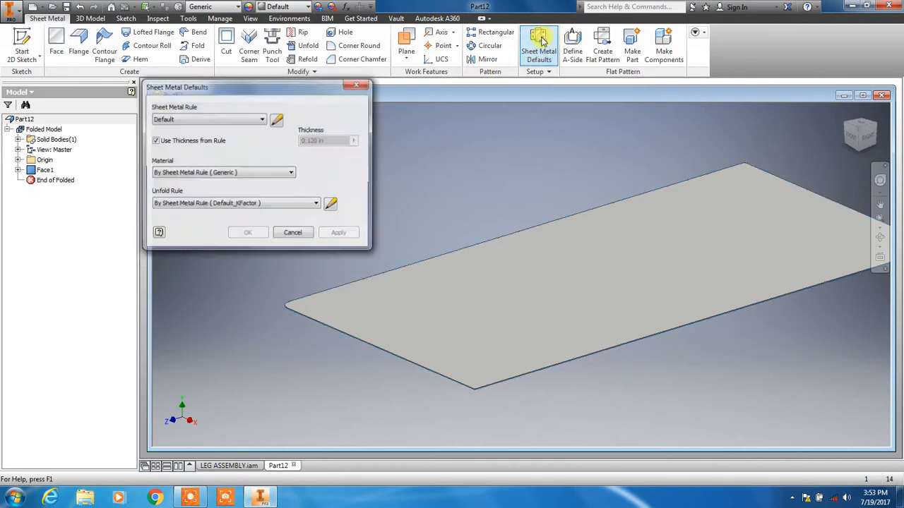
pyautogui.click(173, 143)
pyautogui.moveTo(328, 141); pyautogui.dragTo(306, 152)
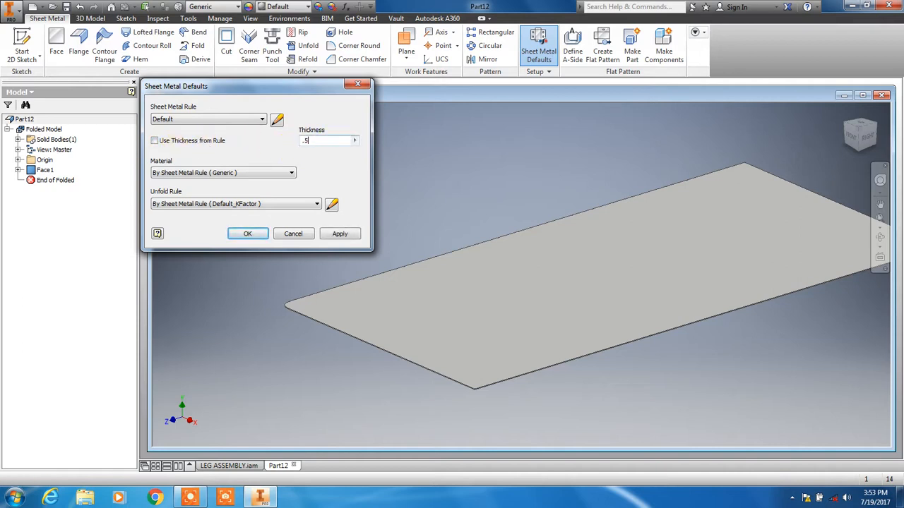
pyautogui.press('Return')
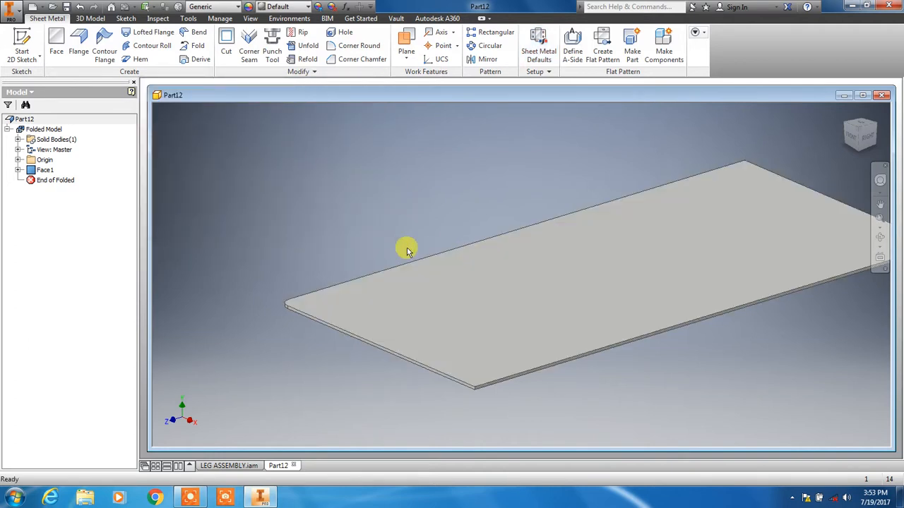
# Step: Save the sheet metal part as TABLE TOP in the SHOP TABLE folder
pyautogui.scroll(4, 435, 242)
pyautogui.scroll(-5, 541, 270)
pyautogui.scroll(4, 621, 291)
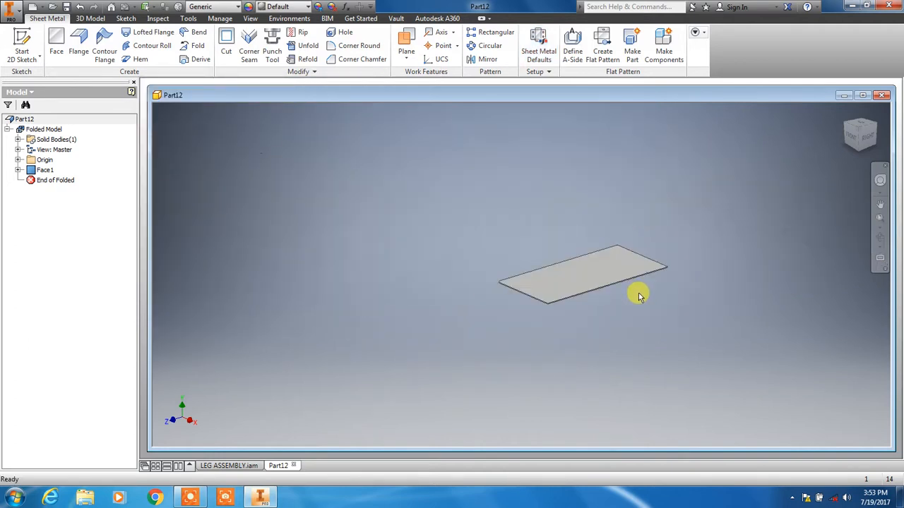
pyautogui.scroll(-1, 638, 293)
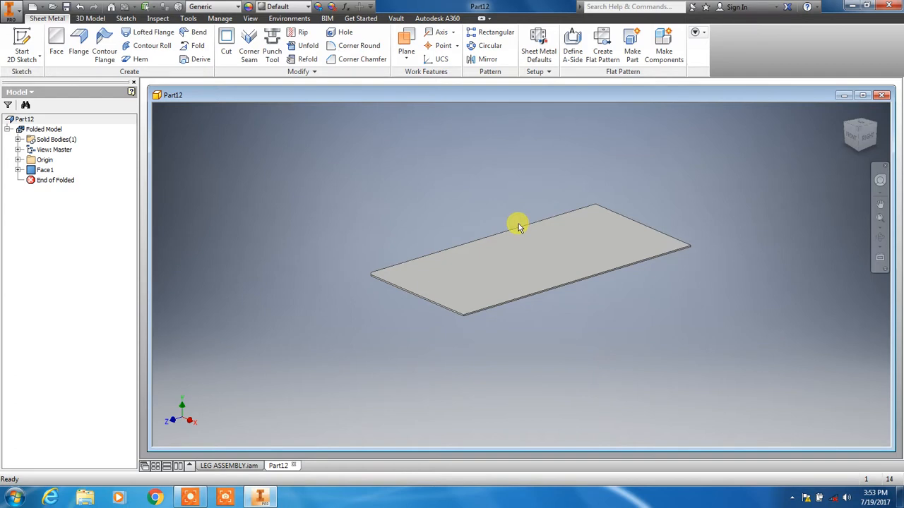
pyautogui.click(454, 303)
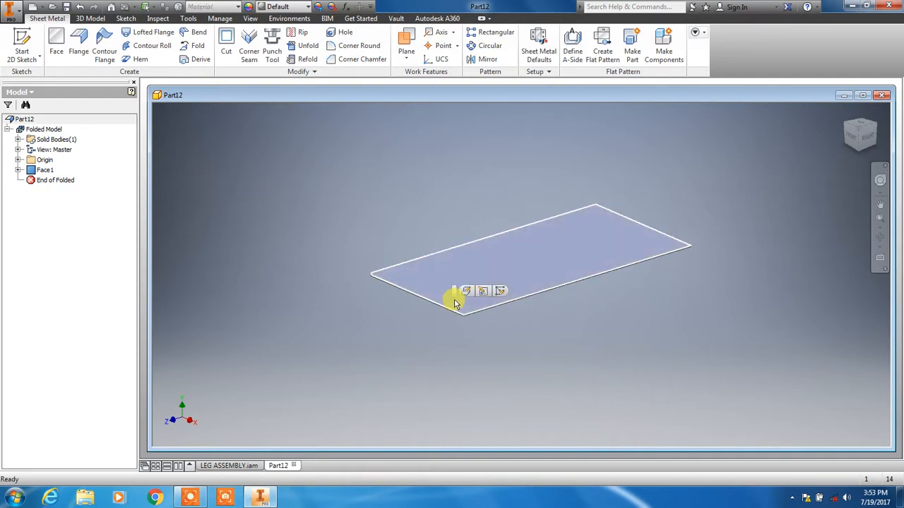
pyautogui.click(221, 196)
pyautogui.click(65, 7)
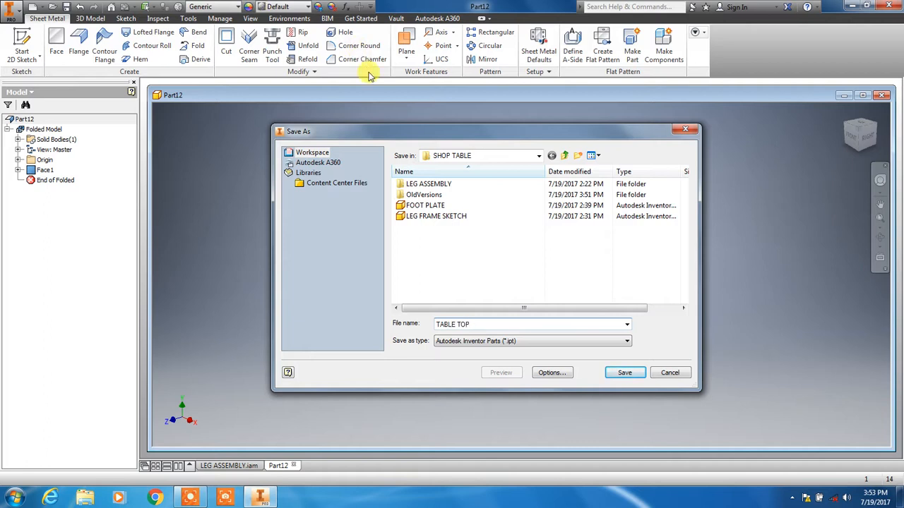
pyautogui.click(626, 373)
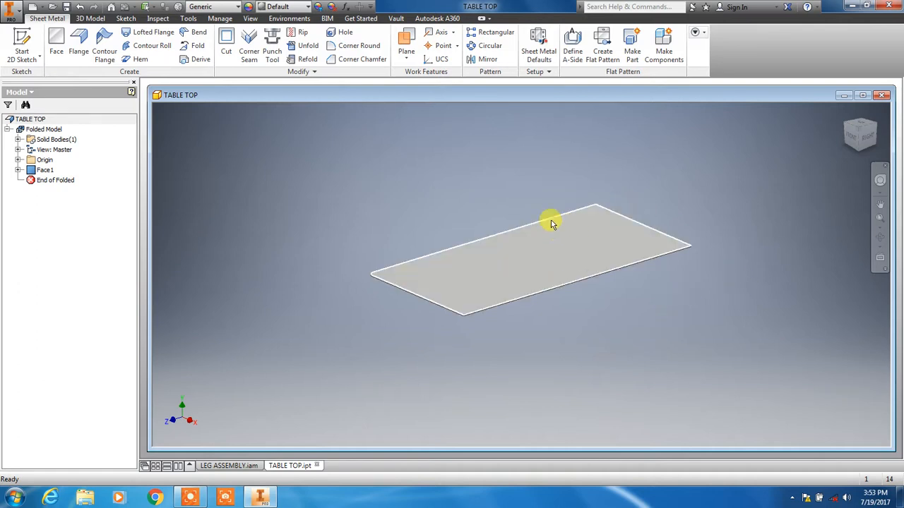
# Step: Apply the Gunmetal - Polished appearance from the Inventor Material Library to the table top's face feature
pyautogui.click(31, 172)
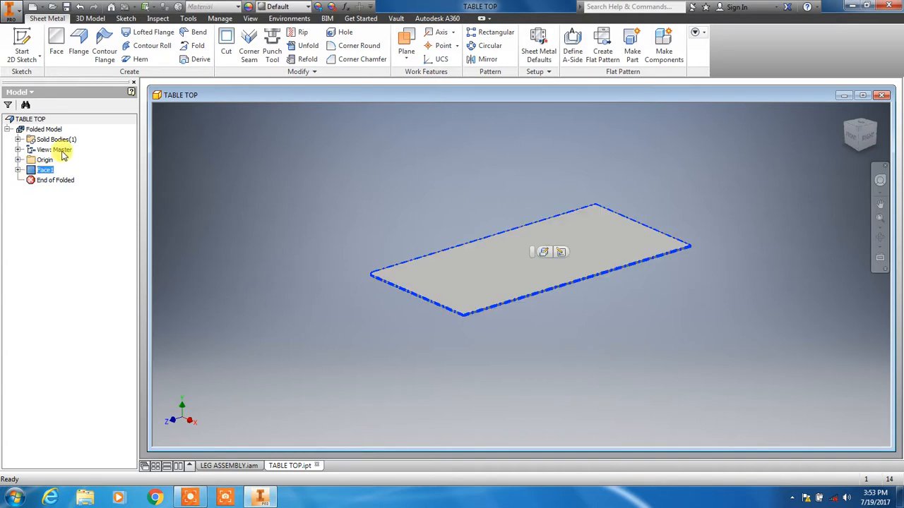
pyautogui.click(309, 7)
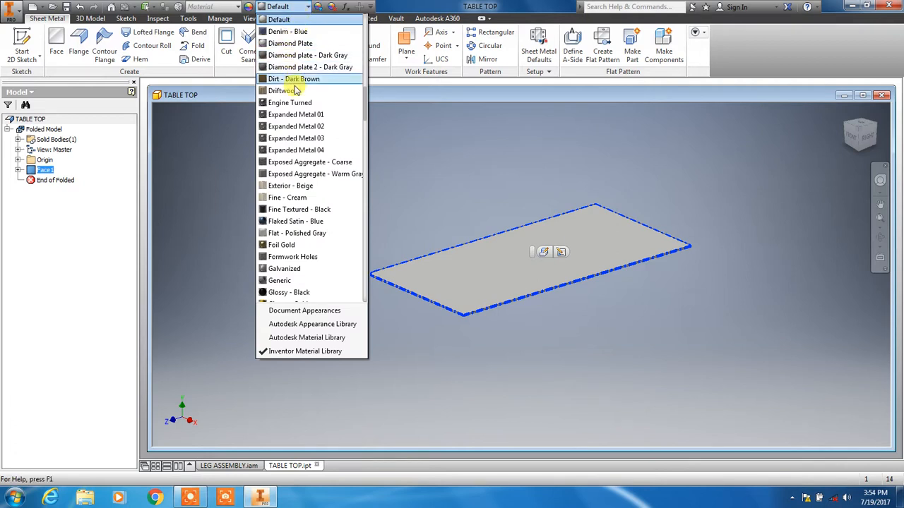
pyautogui.scroll(-1, 329, 212)
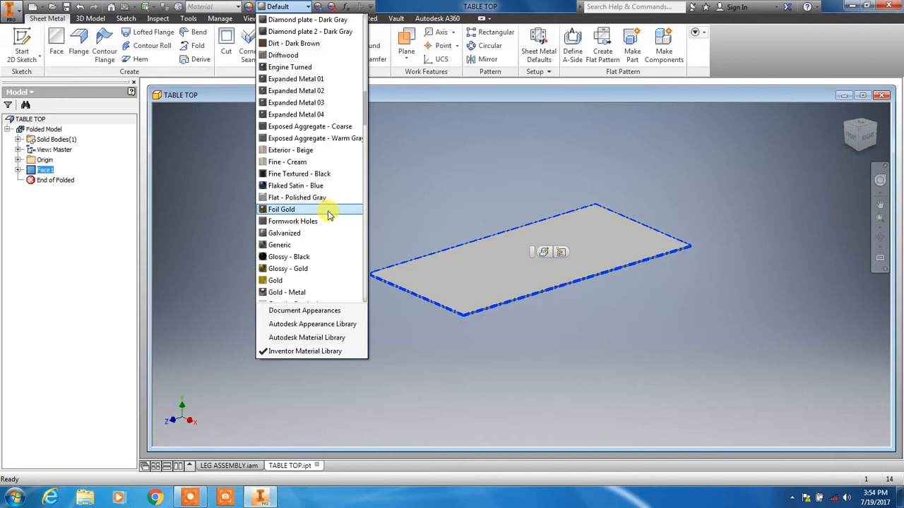
pyautogui.scroll(-3, 328, 212)
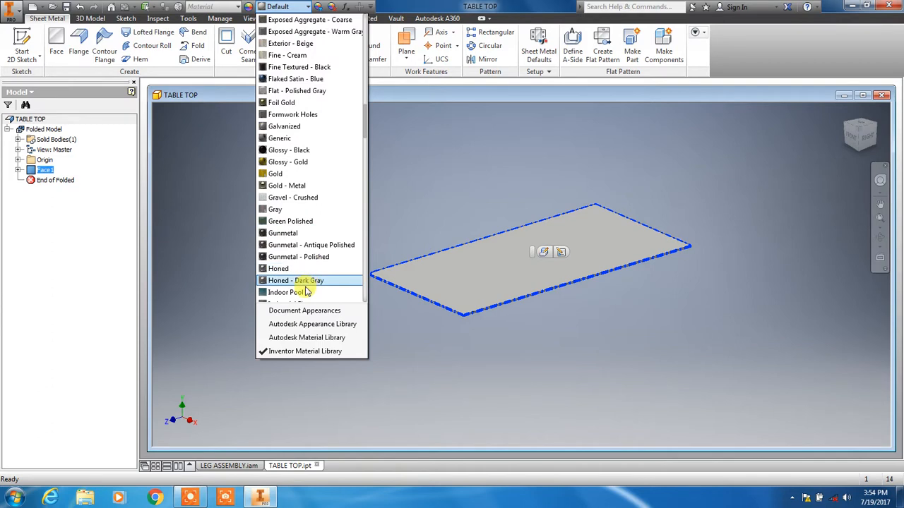
pyautogui.click(319, 258)
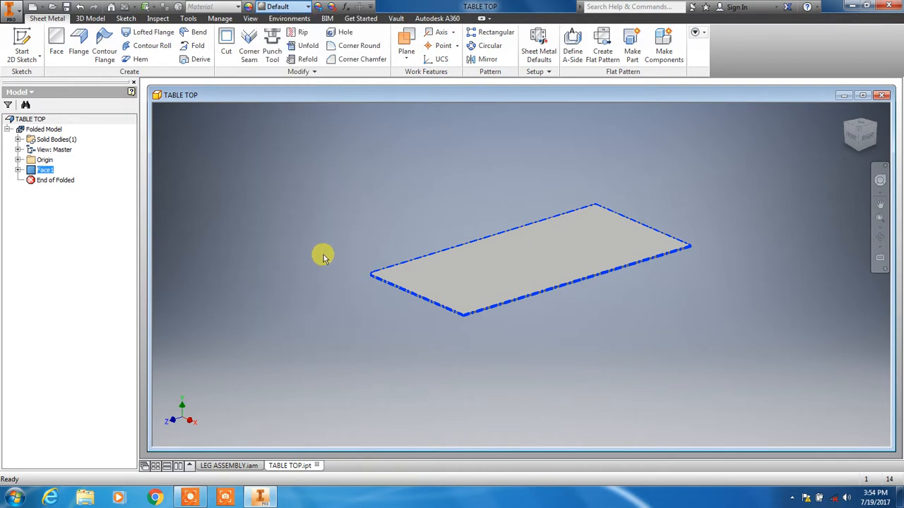
pyautogui.click(383, 234)
pyautogui.scroll(5, 463, 293)
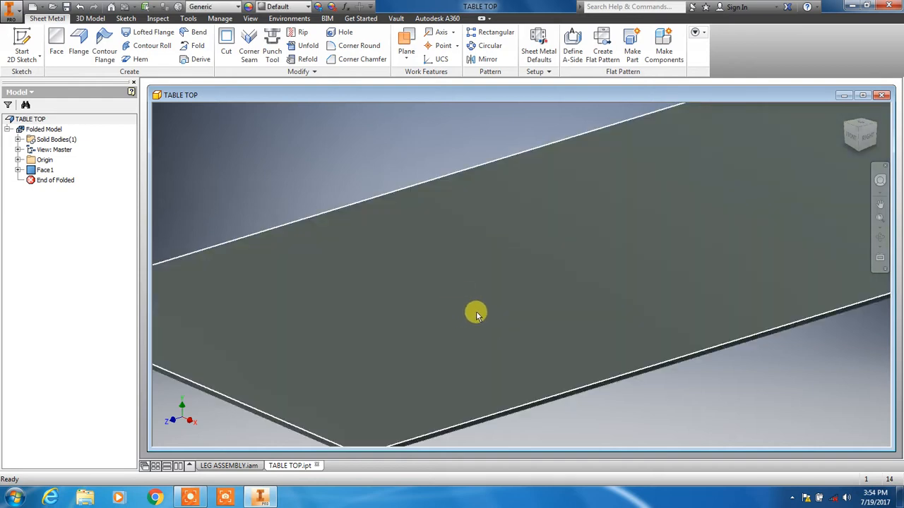
pyautogui.scroll(-5, 445, 316)
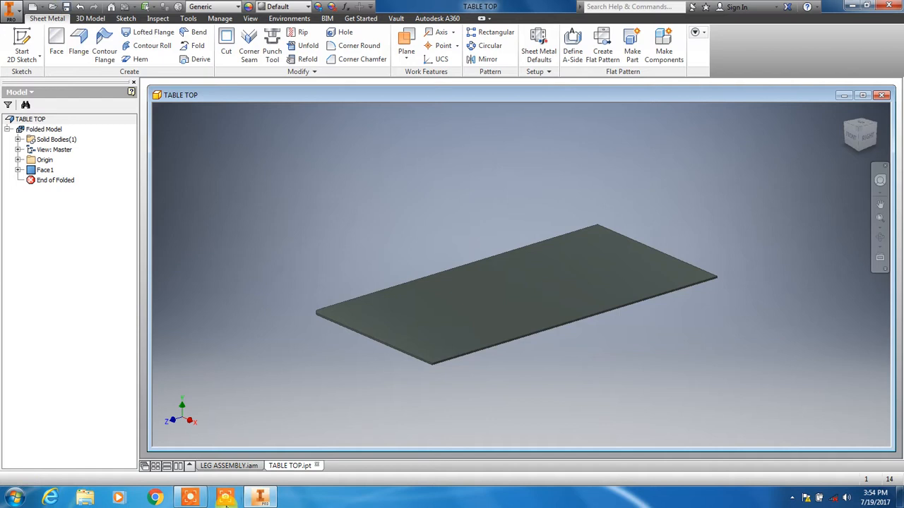
# Step: Place one instance of the TABLE TOP part in LEG ASSEMBLY, above the leg frame
pyautogui.click(253, 469)
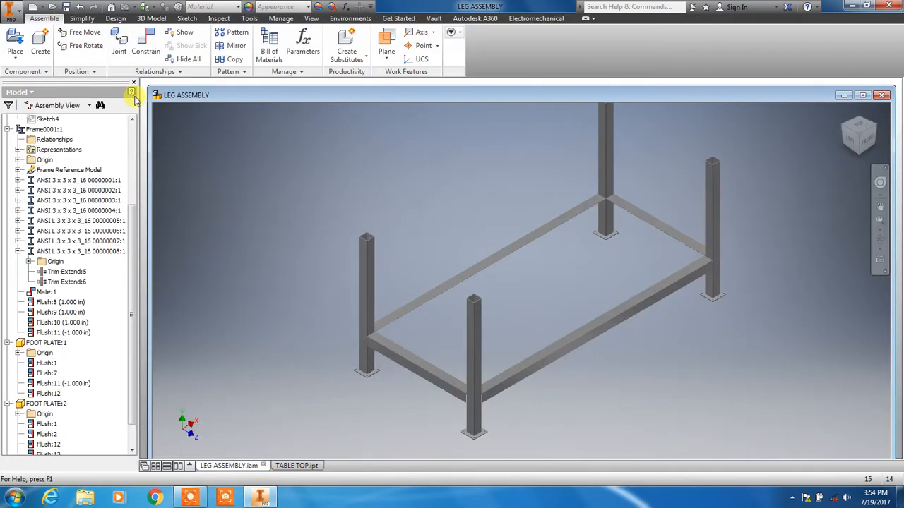
pyautogui.click(15, 41)
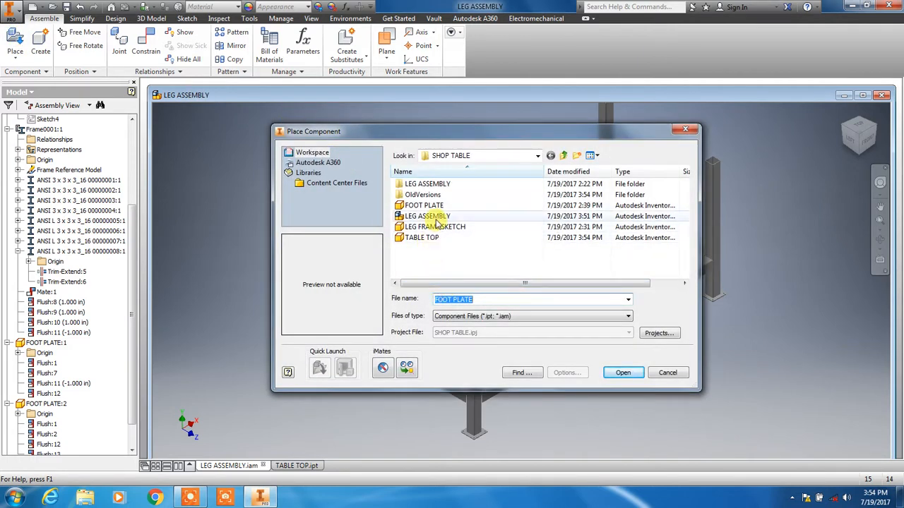
pyautogui.click(424, 237)
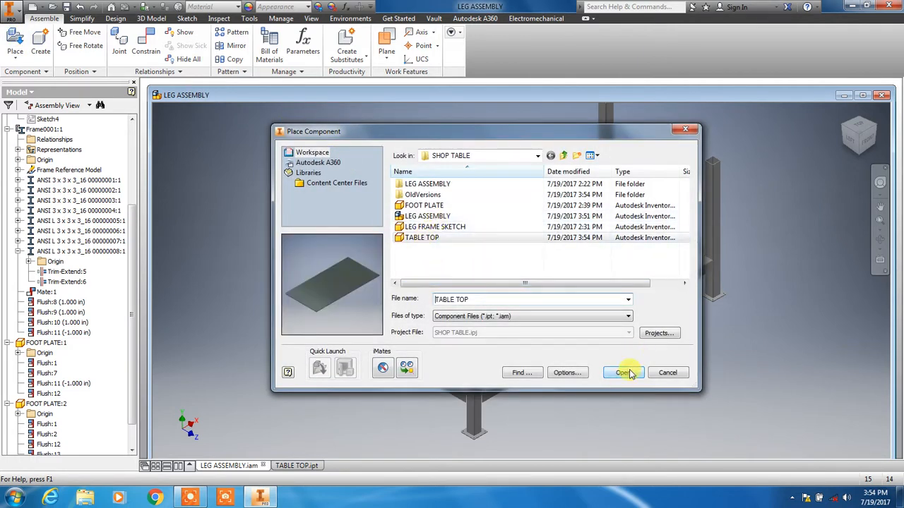
pyautogui.click(627, 373)
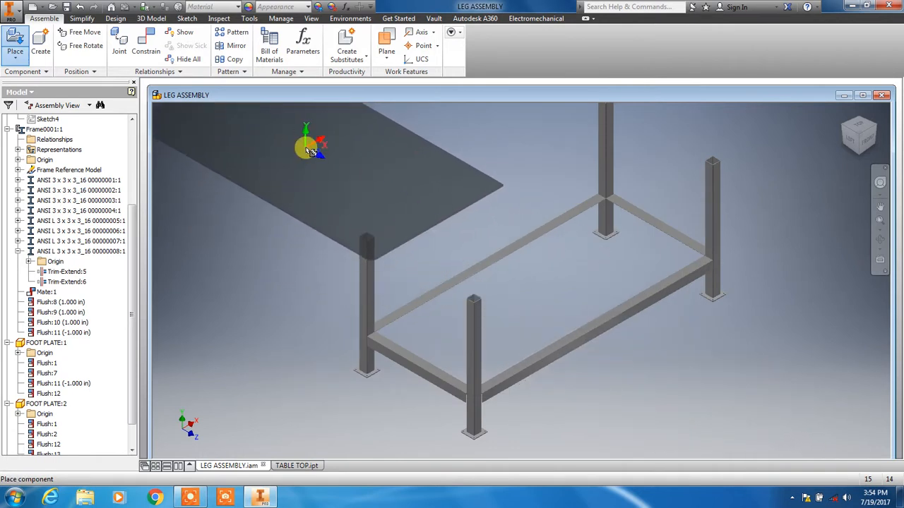
pyautogui.click(394, 131)
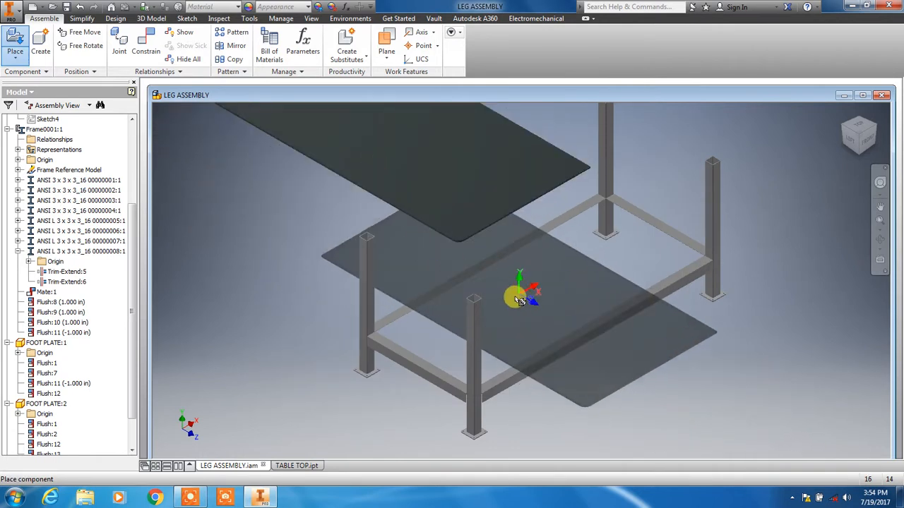
pyautogui.press('Escape')
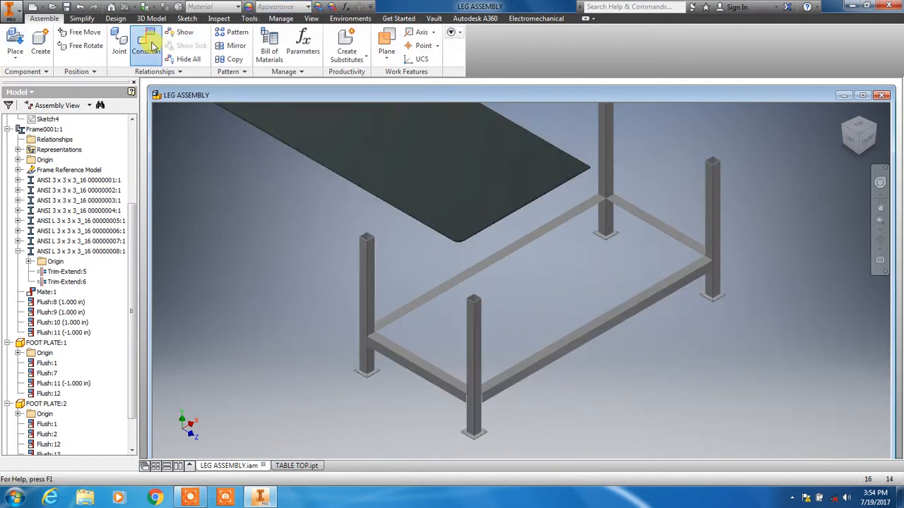
# Step: Mate the underside of the table top to the upper end face of the front leg with 0.000 in offset
pyautogui.click(152, 45)
pyautogui.scroll(5, 496, 298)
pyautogui.scroll(2, 382, 323)
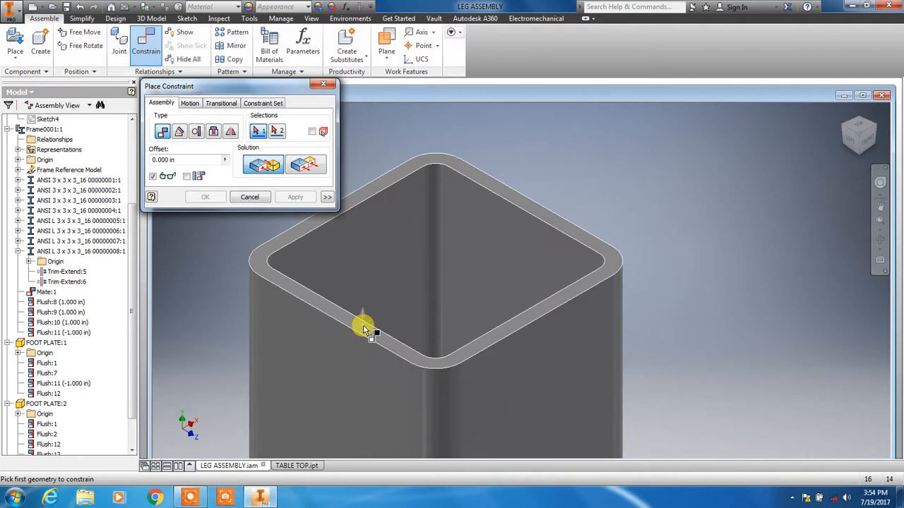
pyautogui.click(365, 329)
pyautogui.scroll(-5, 661, 240)
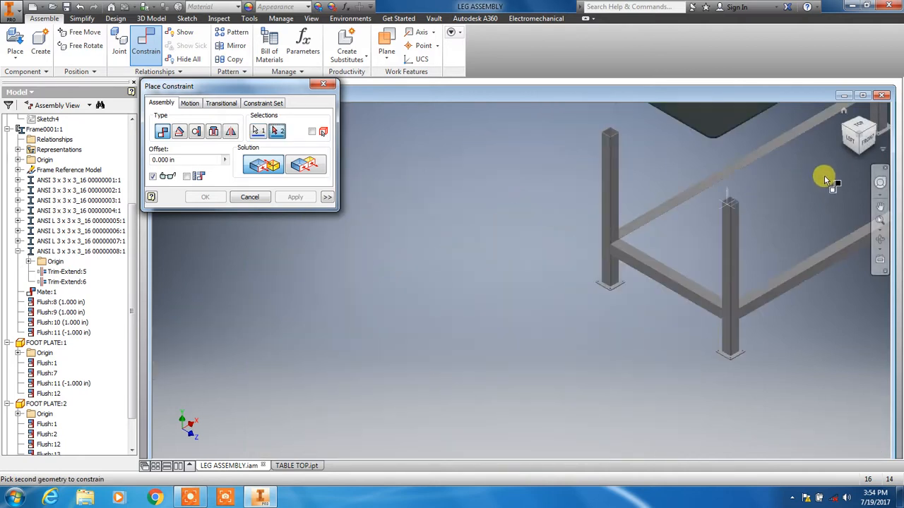
pyautogui.click(850, 158)
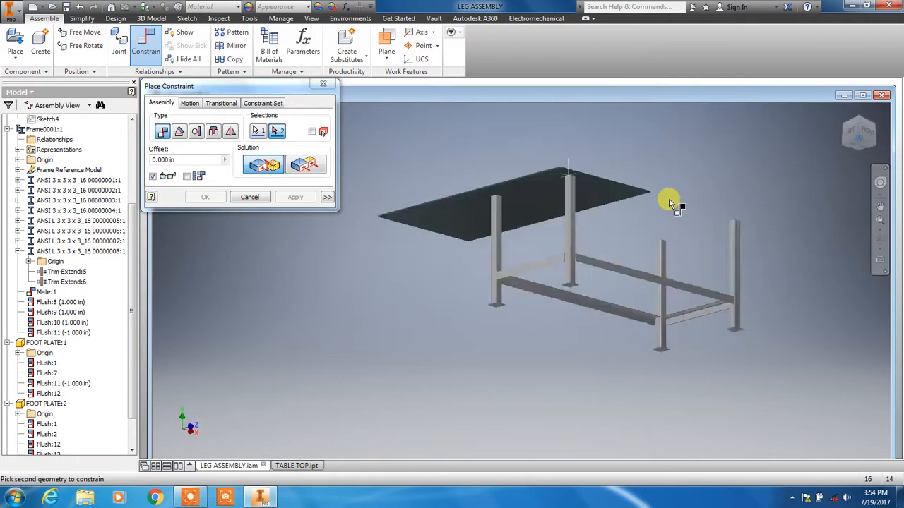
pyautogui.click(516, 202)
pyautogui.click(295, 199)
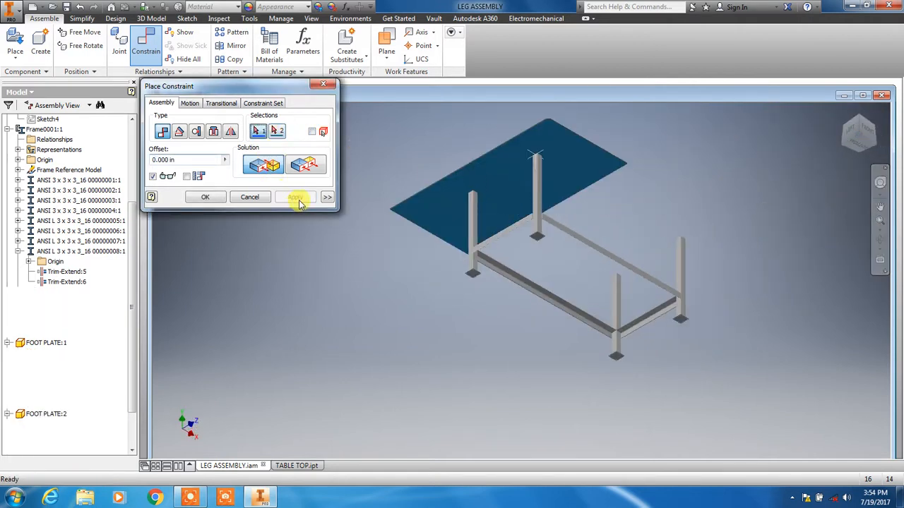
# Step: Set up a Flush constraint between the outer end-side face of a corner leg and the table top's short edge face
pyautogui.press('Escape')
pyautogui.moveTo(456, 195)
pyautogui.mouseDown()
pyautogui.moveTo(367, 202)
pyautogui.moveTo(442, 175)
pyautogui.moveTo(455, 183)
pyautogui.mouseUp()
pyautogui.scroll(-6, 553, 155)
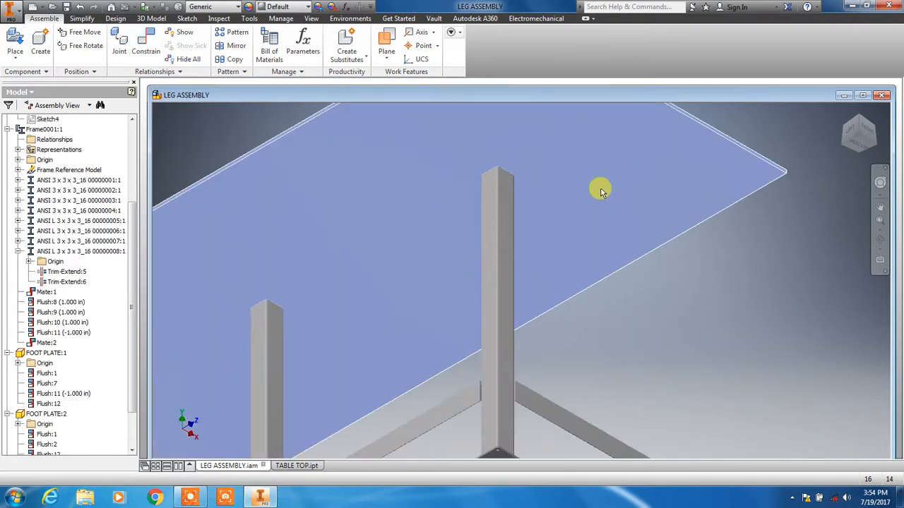
pyautogui.scroll(5, 603, 200)
pyautogui.click(605, 202)
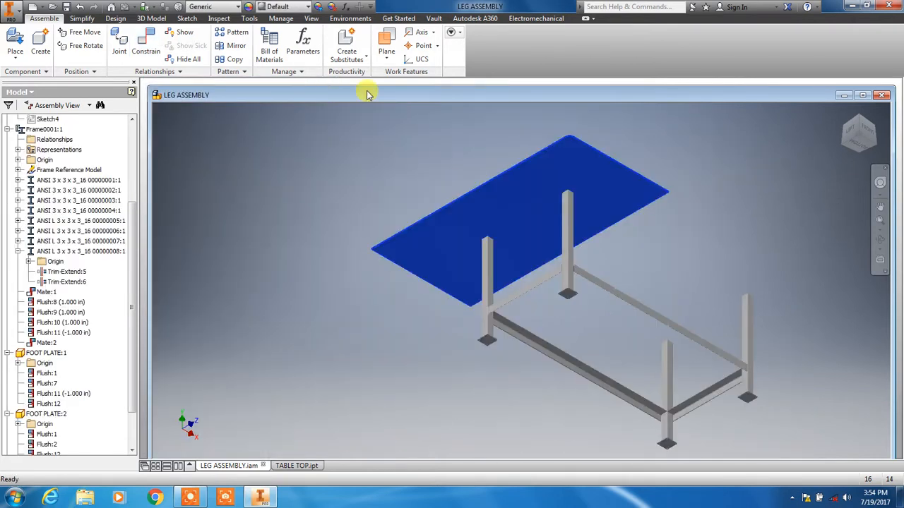
pyautogui.click(147, 34)
pyautogui.scroll(-5, 557, 212)
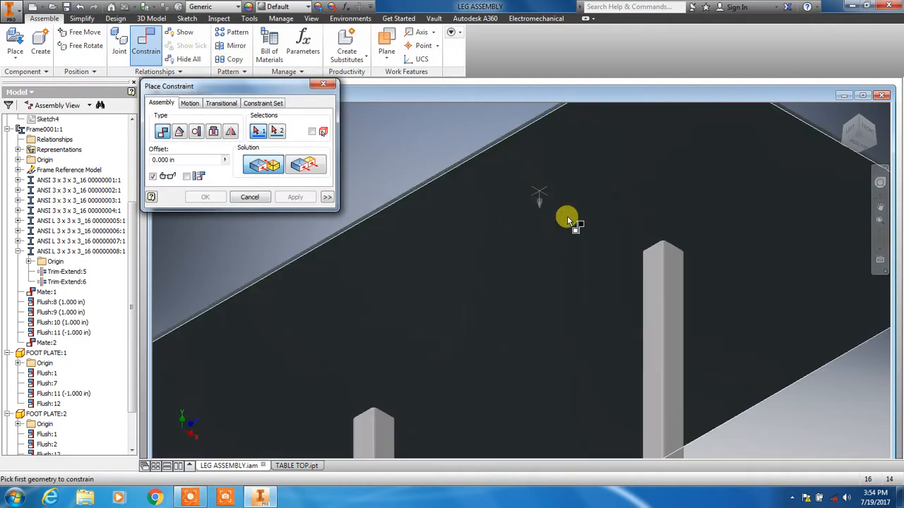
pyautogui.click(649, 275)
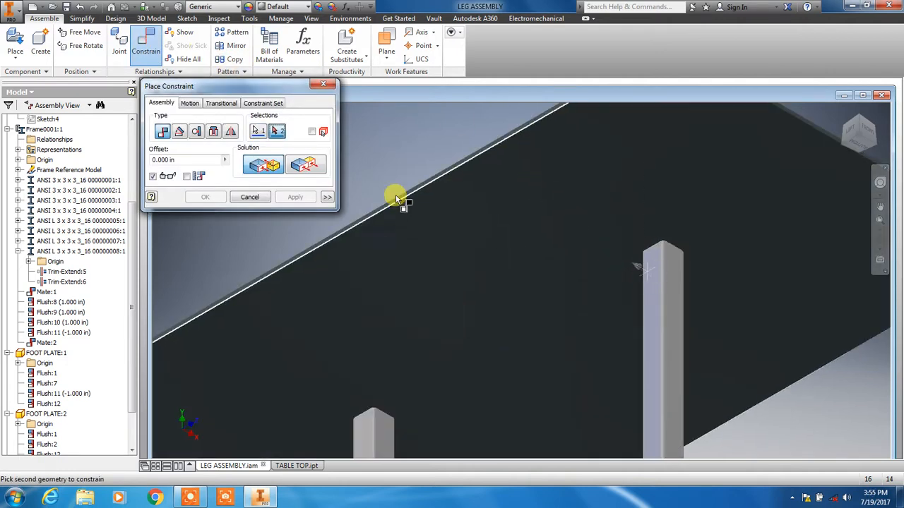
pyautogui.click(305, 164)
pyautogui.scroll(5, 670, 254)
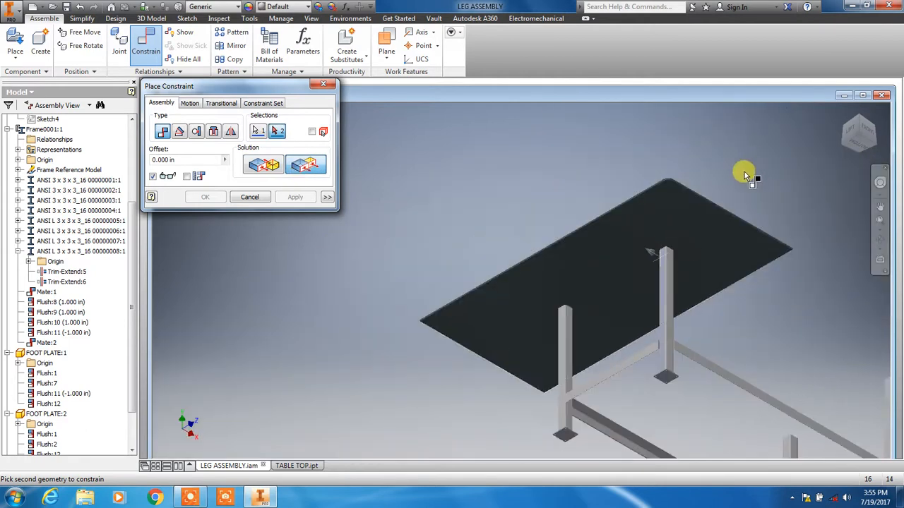
pyautogui.scroll(-6, 716, 246)
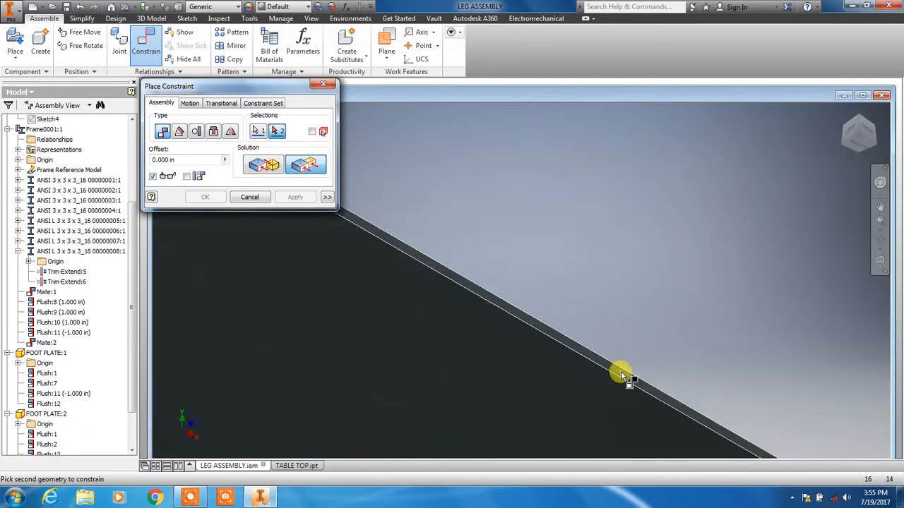
pyautogui.click(621, 374)
# Step: Set the offset of this end-side flush constraint to 3 in and apply it
pyautogui.scroll(4, 655, 323)
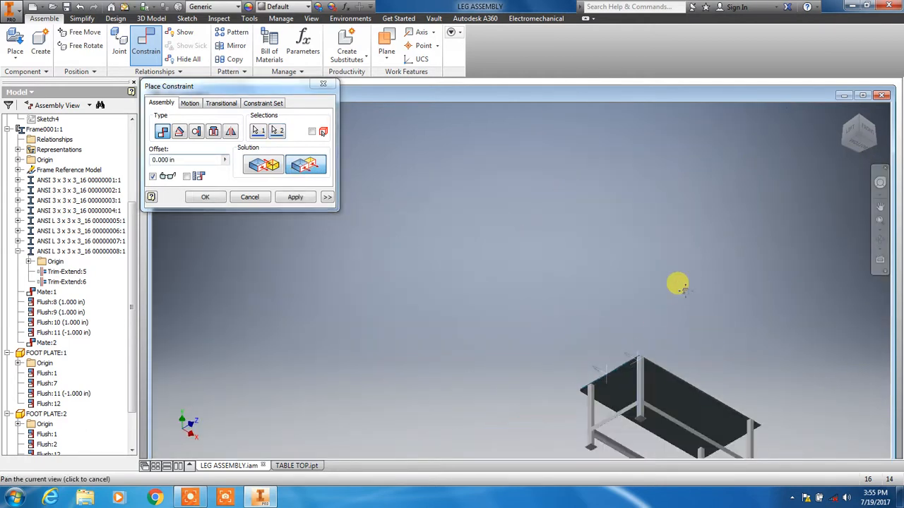
pyautogui.moveTo(678, 285); pyautogui.dragTo(620, 184)
pyautogui.click(859, 145)
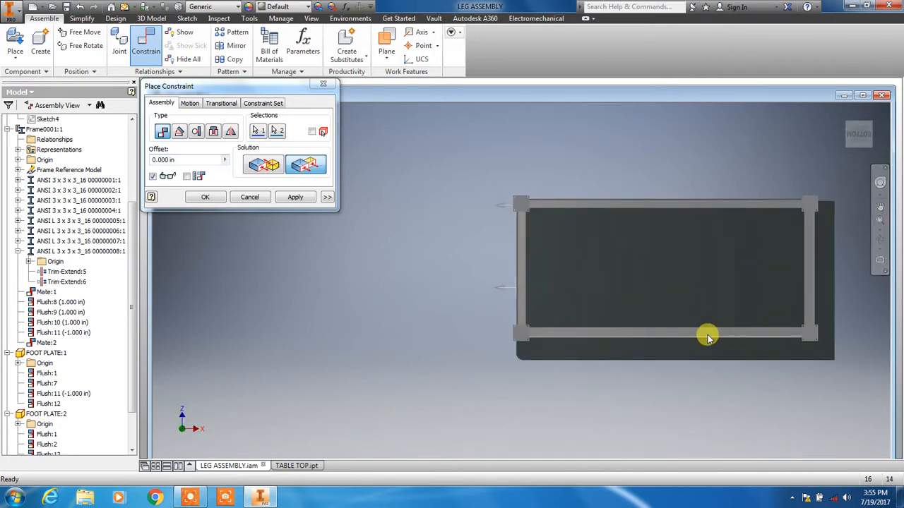
pyautogui.click(195, 160)
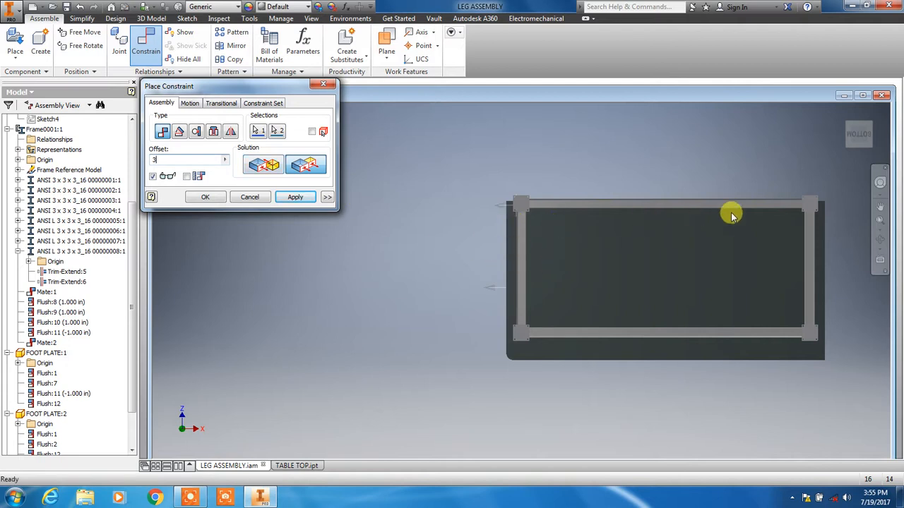
pyautogui.click(295, 198)
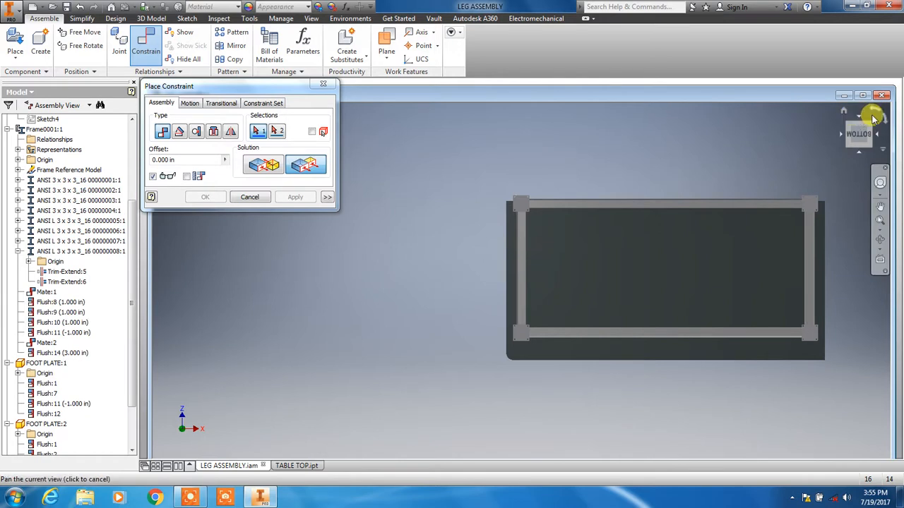
# Step: Flush the table top's long front edge face with the front face of the corner leg at a 3 in offset
pyautogui.click(863, 118)
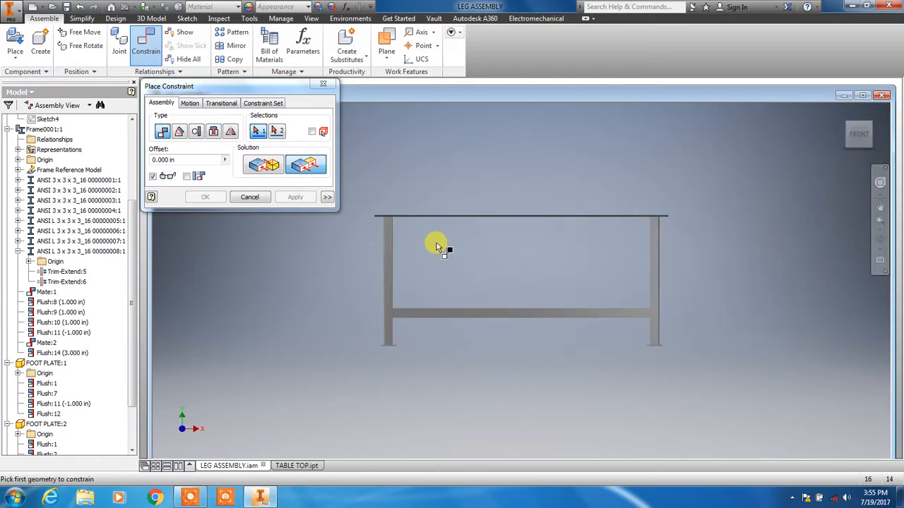
pyautogui.scroll(-6, 436, 246)
pyautogui.moveTo(379, 236); pyautogui.dragTo(739, 311, button='middle')
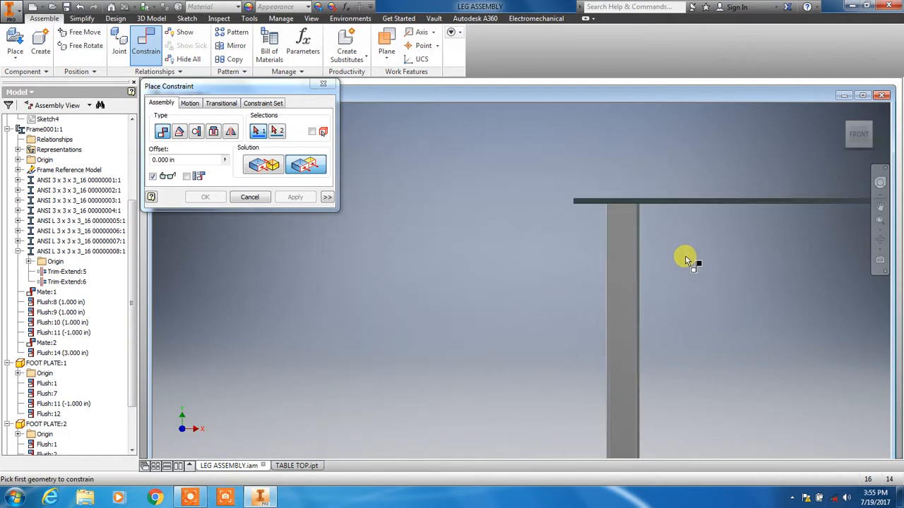
pyautogui.click(620, 247)
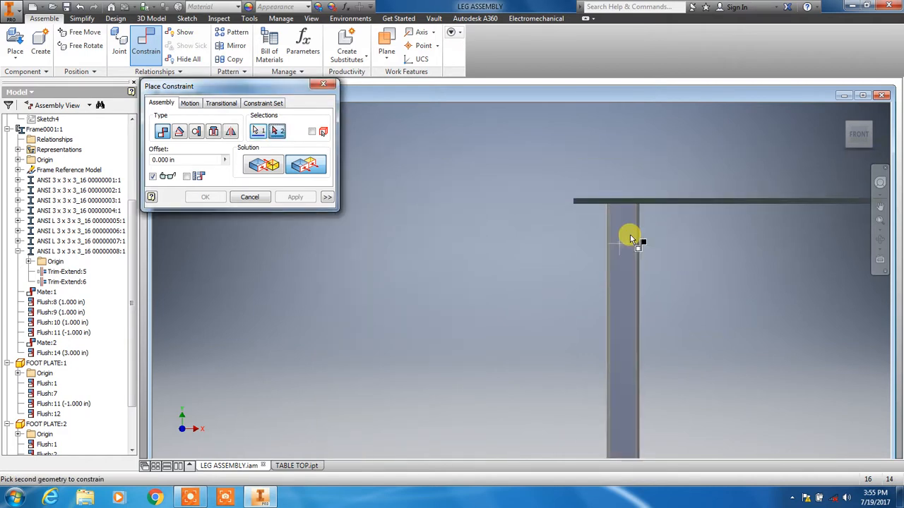
pyautogui.click(669, 202)
pyautogui.click(844, 121)
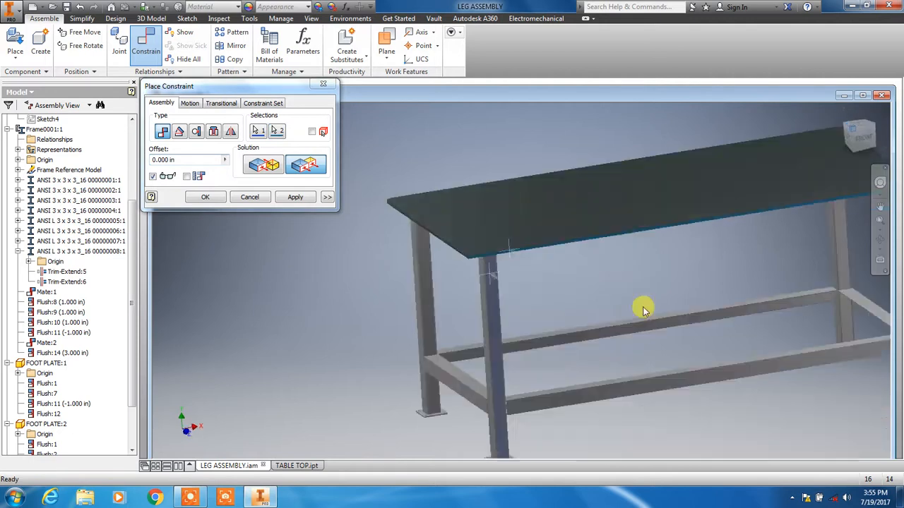
pyautogui.click(226, 160)
pyautogui.click(251, 182)
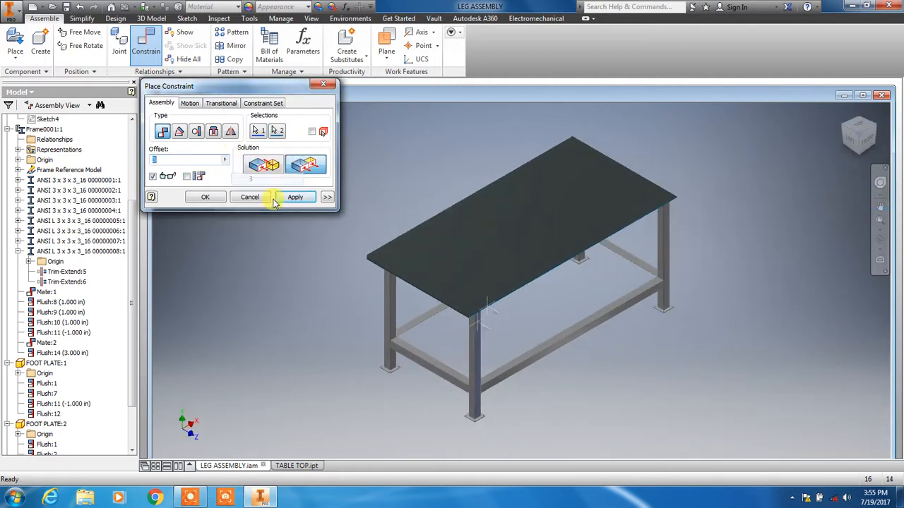
pyautogui.click(294, 197)
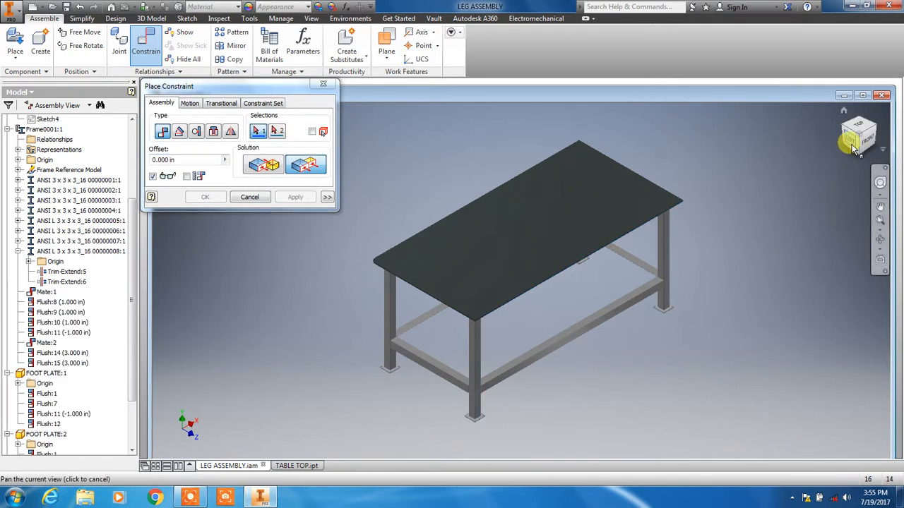
# Step: Test whether the table top can still move, inspect the table from underneath, and save the assembly
pyautogui.press('Escape')
pyautogui.click(510, 224)
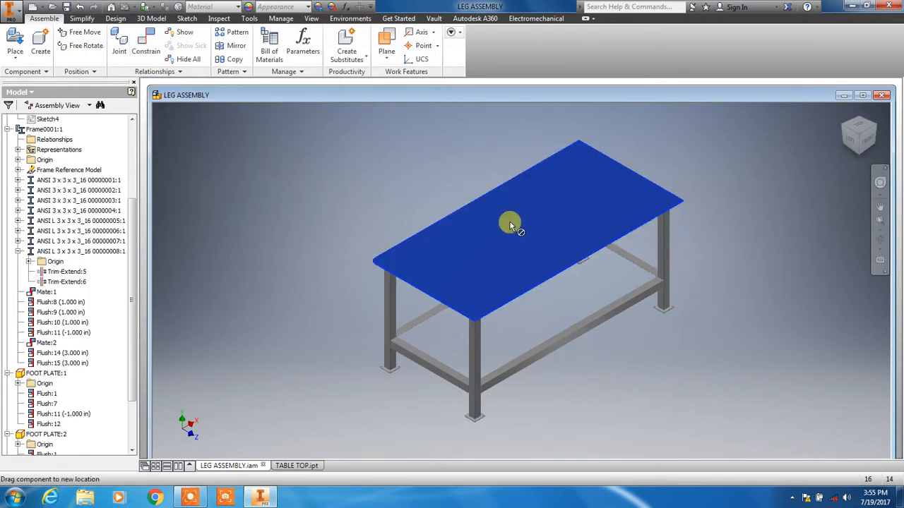
pyautogui.click(858, 153)
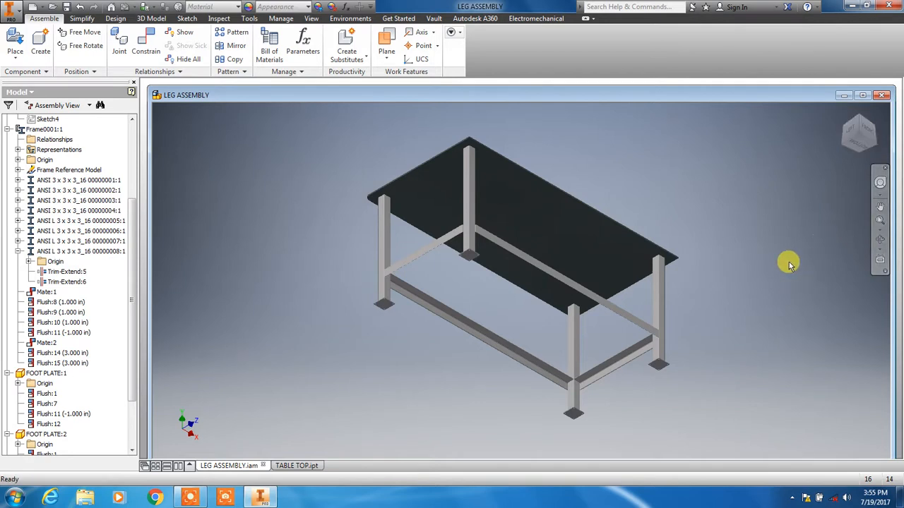
pyautogui.scroll(4, 779, 270)
pyautogui.scroll(-5, 779, 271)
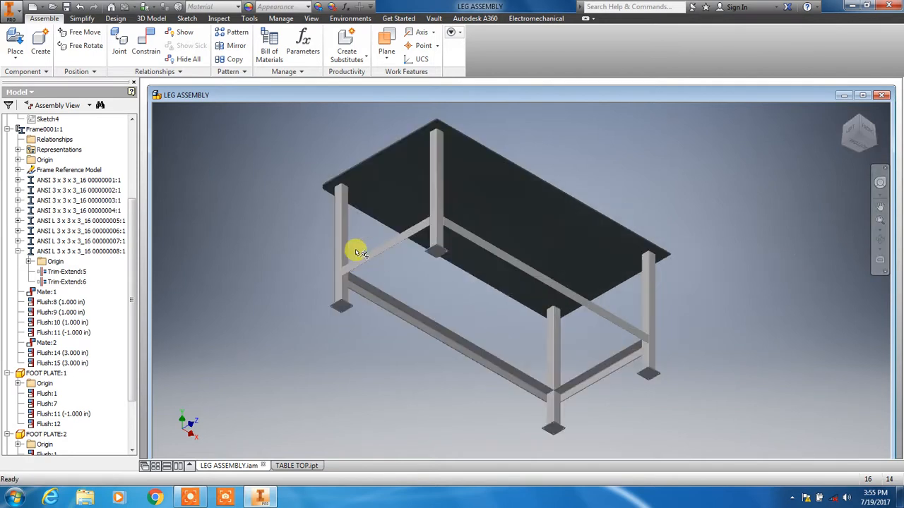
pyautogui.click(66, 7)
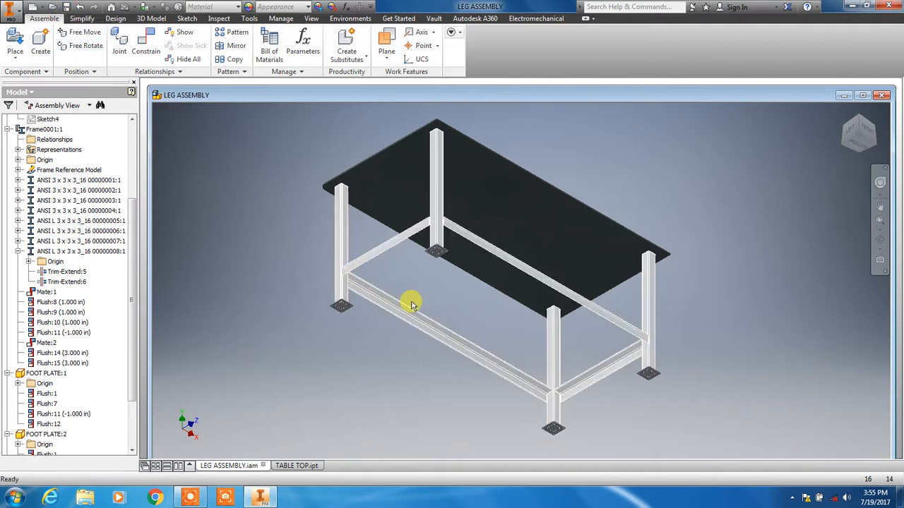
pyautogui.moveTo(690, 404); pyautogui.dragTo(289, 319)
pyautogui.click(307, 383)
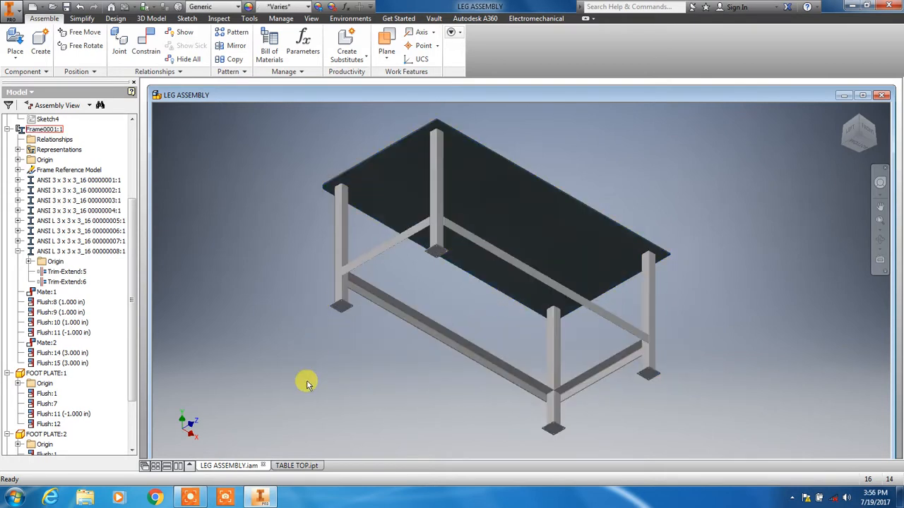
pyautogui.click(862, 122)
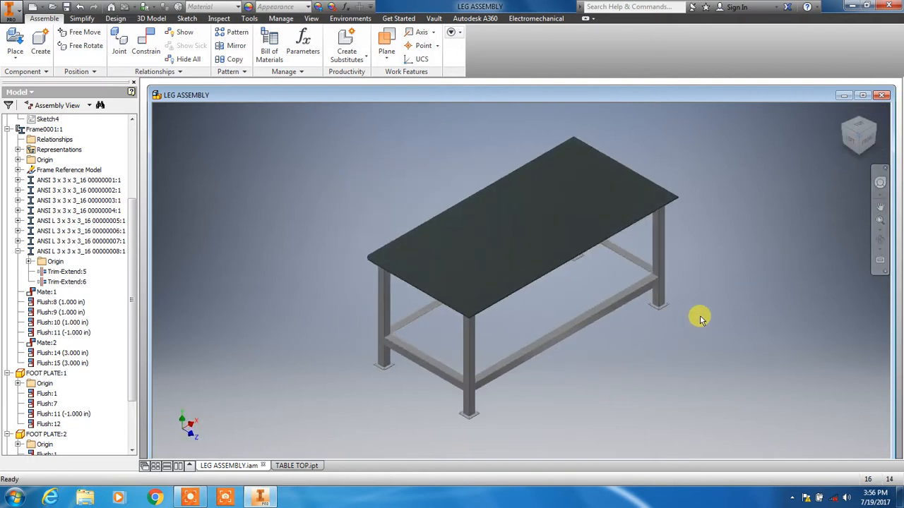
pyautogui.moveTo(617, 305); pyautogui.dragTo(445, 408)
pyautogui.click(591, 369)
pyautogui.moveTo(730, 268); pyautogui.dragTo(561, 332)
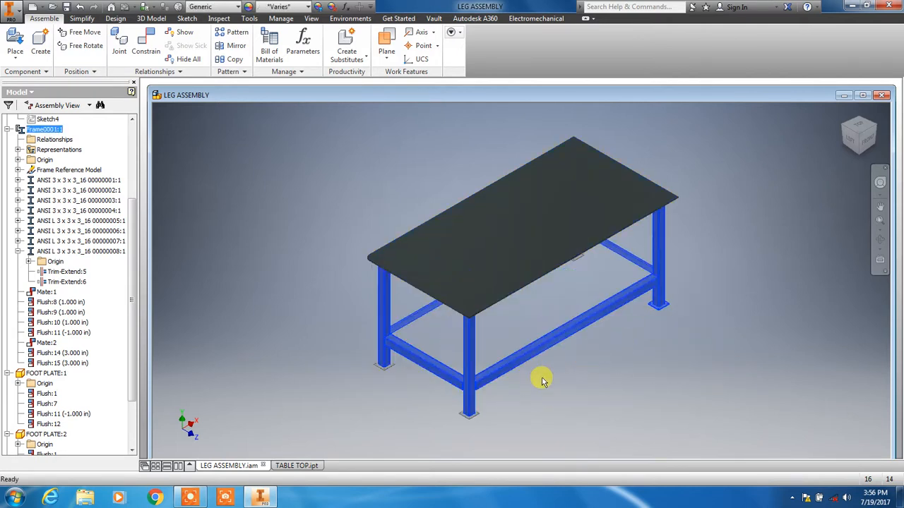
# Step: Select the leg frame together with all four foot plates and apply the Blue - Wall Paint - Glossy appearance to them
pyautogui.moveTo(497, 438); pyautogui.dragTo(454, 418)
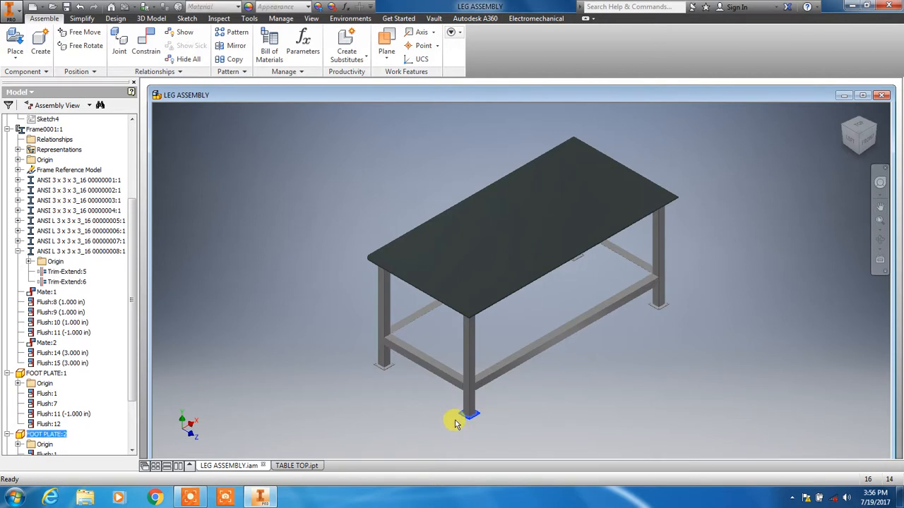
pyautogui.moveTo(505, 379); pyautogui.dragTo(375, 367)
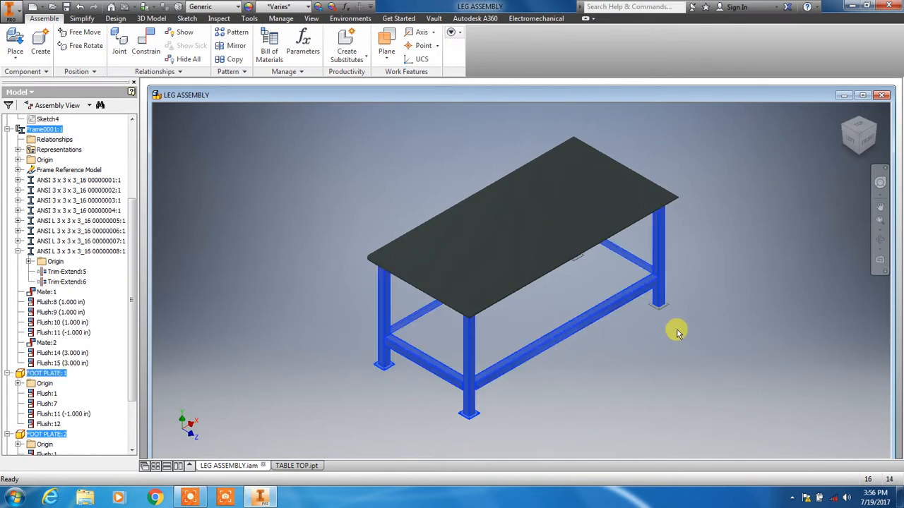
pyautogui.moveTo(702, 307); pyautogui.dragTo(629, 282)
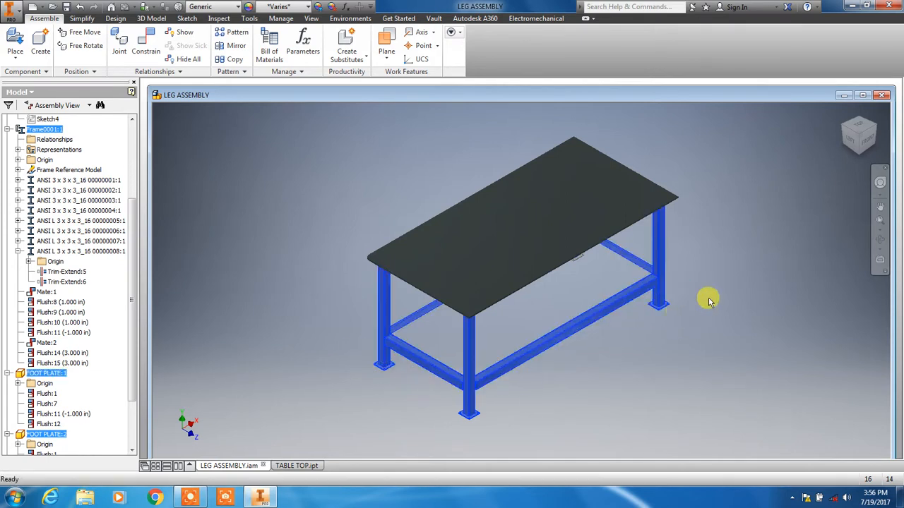
pyautogui.click(877, 129)
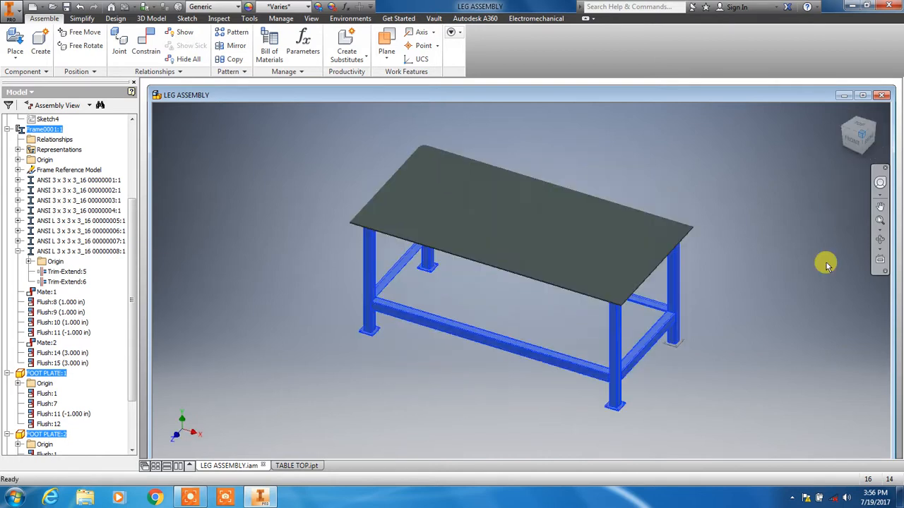
pyautogui.moveTo(699, 387); pyautogui.dragTo(660, 357)
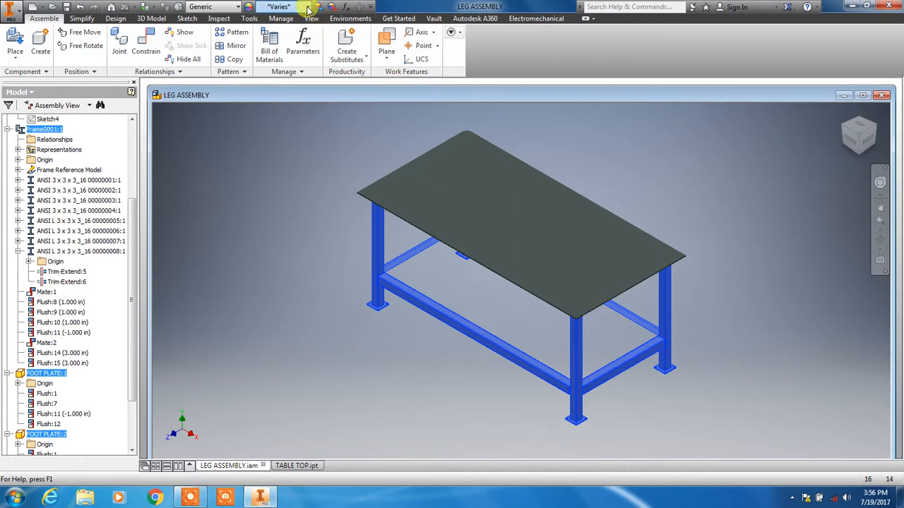
pyautogui.click(308, 7)
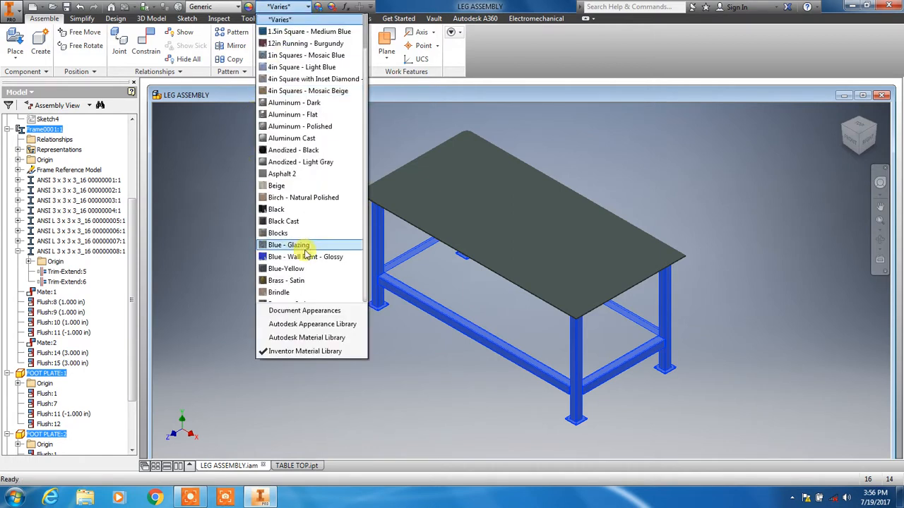
pyautogui.click(306, 256)
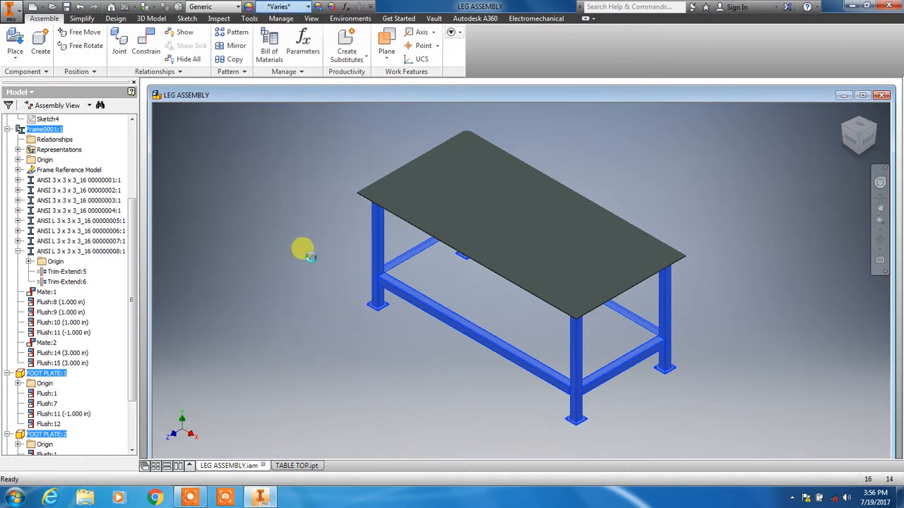
pyautogui.click(287, 305)
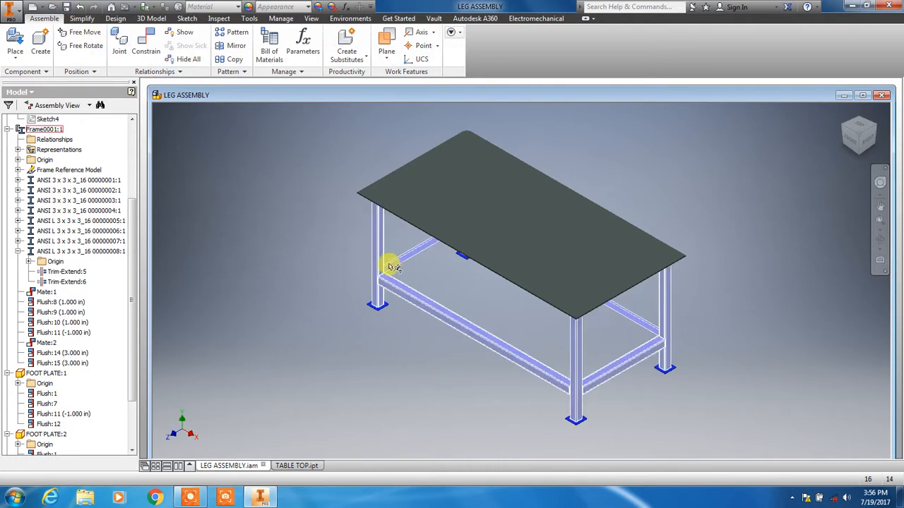
pyautogui.click(78, 180)
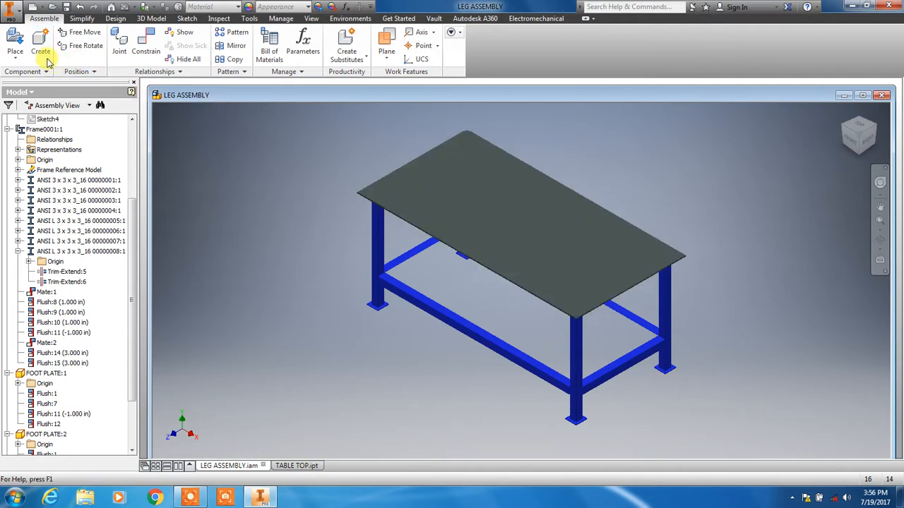
# Step: Open the Content Center for placement and choose the ANSI L (Equal angles) family under Structural Shapes, Angles
pyautogui.click(18, 62)
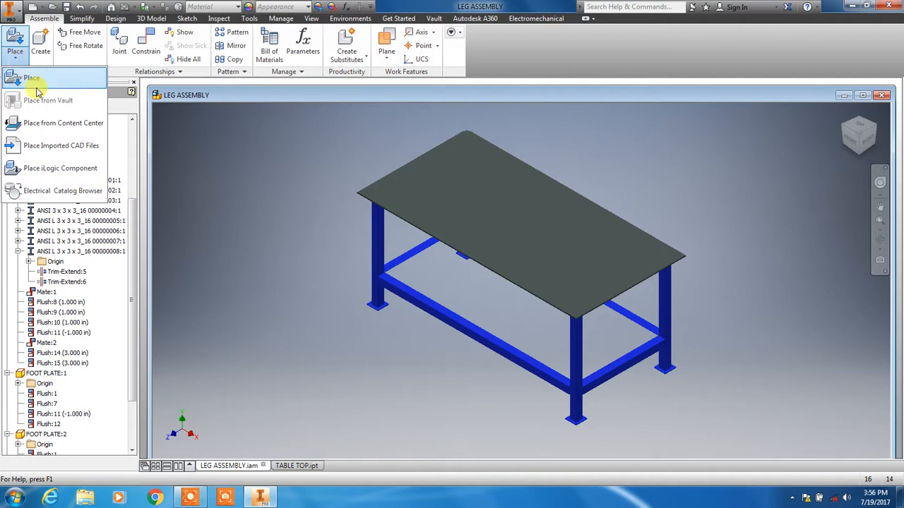
pyautogui.click(57, 127)
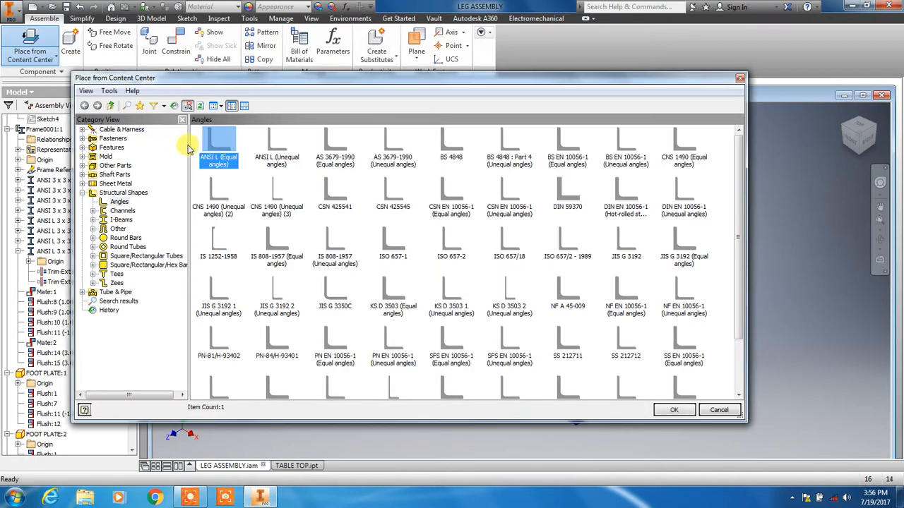
pyautogui.click(83, 194)
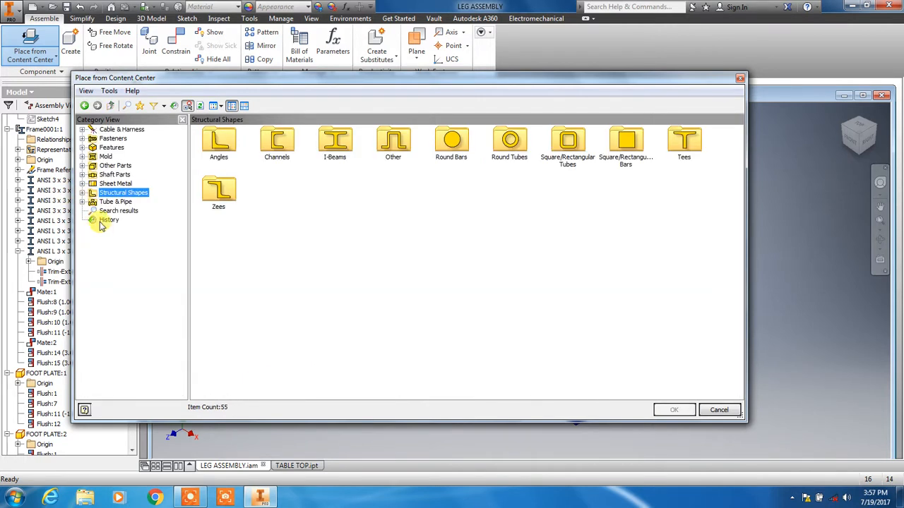
pyautogui.click(227, 146)
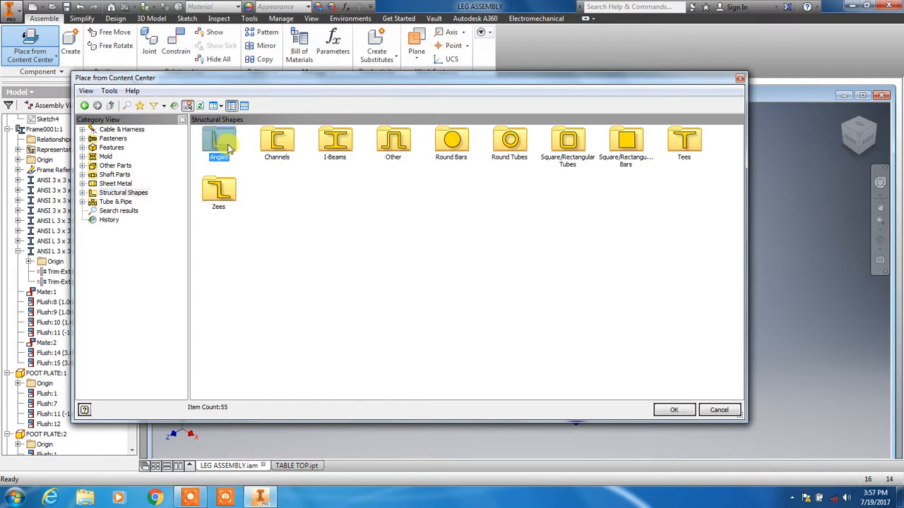
pyautogui.doubleClick(226, 146)
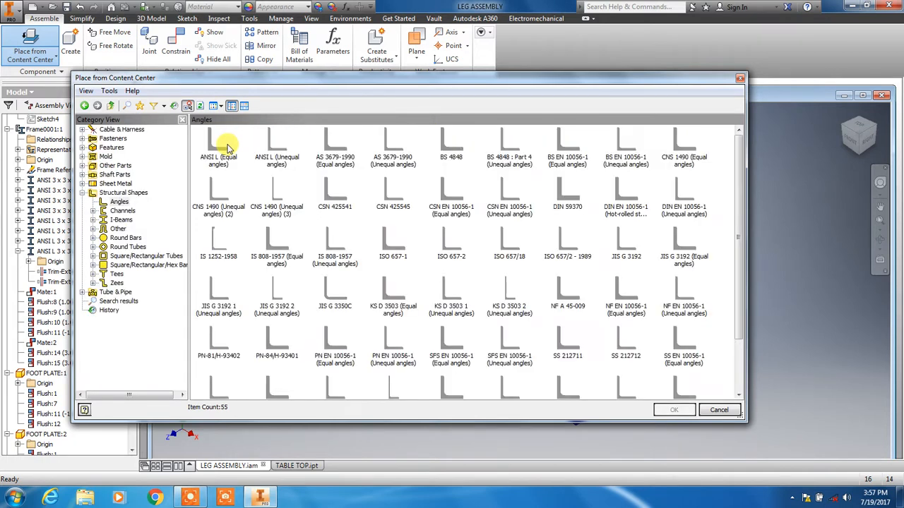
pyautogui.click(219, 150)
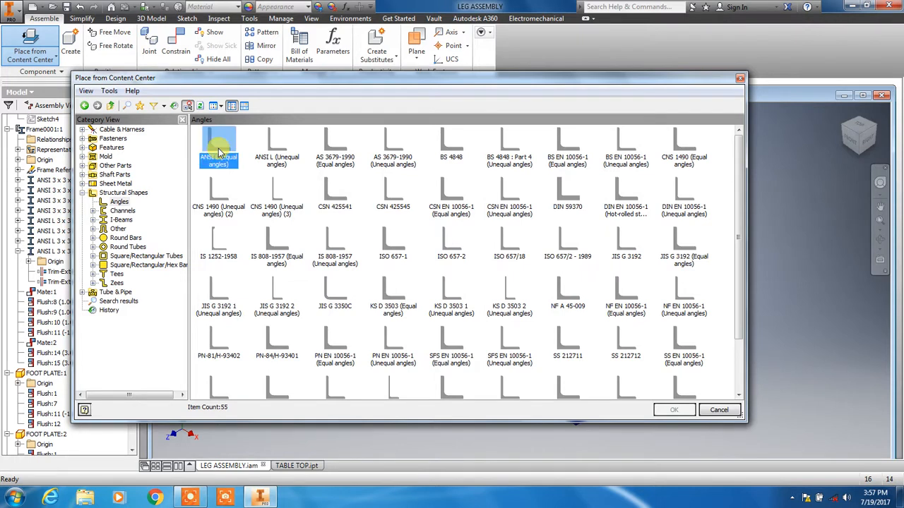
pyautogui.doubleClick(219, 150)
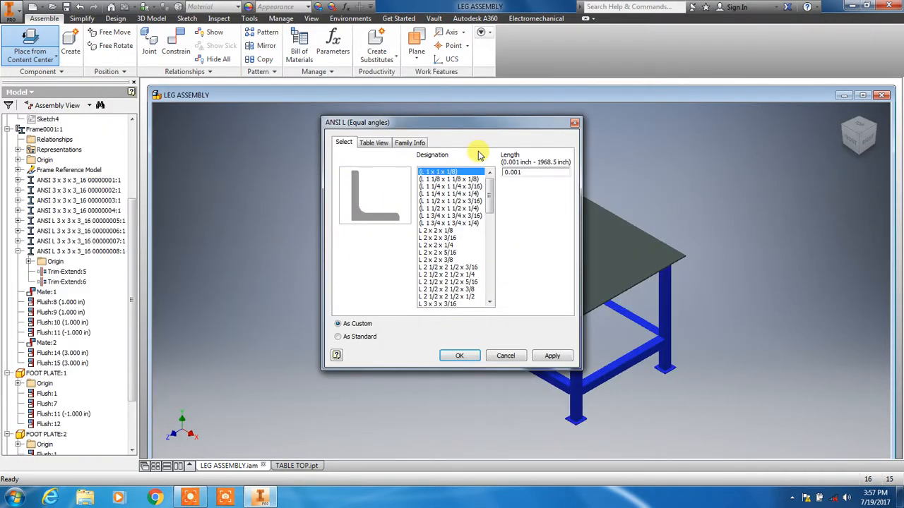
# Step: Place one custom L 3 x 3 x 3/16 angle with a 96 in length beside the table, saved as AISC - L 3 x 3 x 3_16 - 96
pyautogui.moveTo(478, 127); pyautogui.dragTo(345, 114)
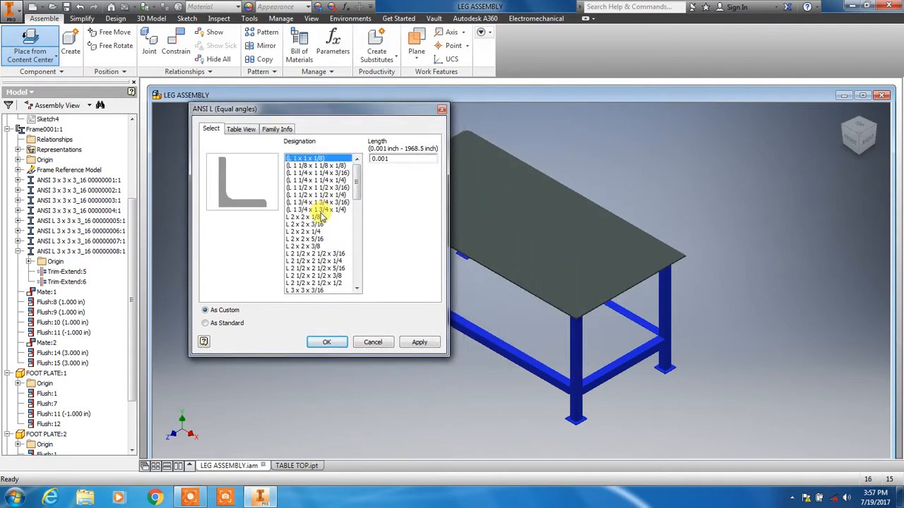
pyautogui.click(307, 291)
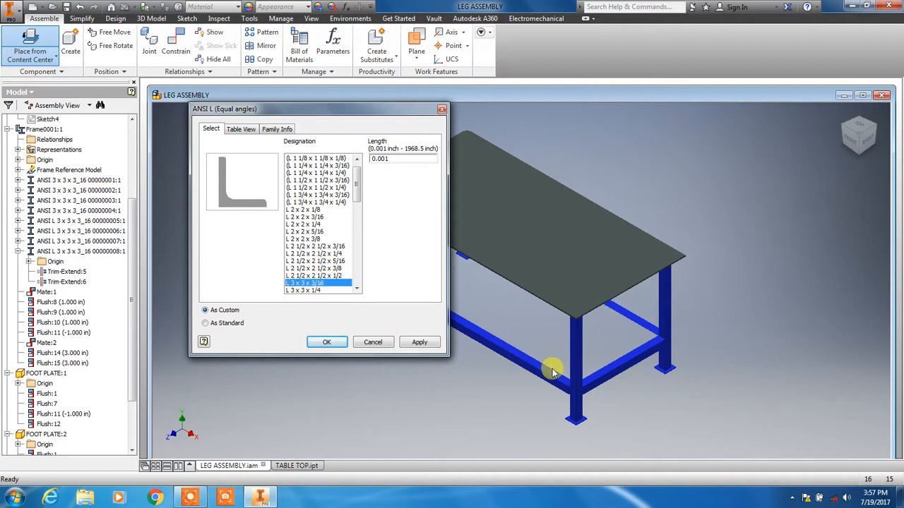
pyautogui.doubleClick(404, 157)
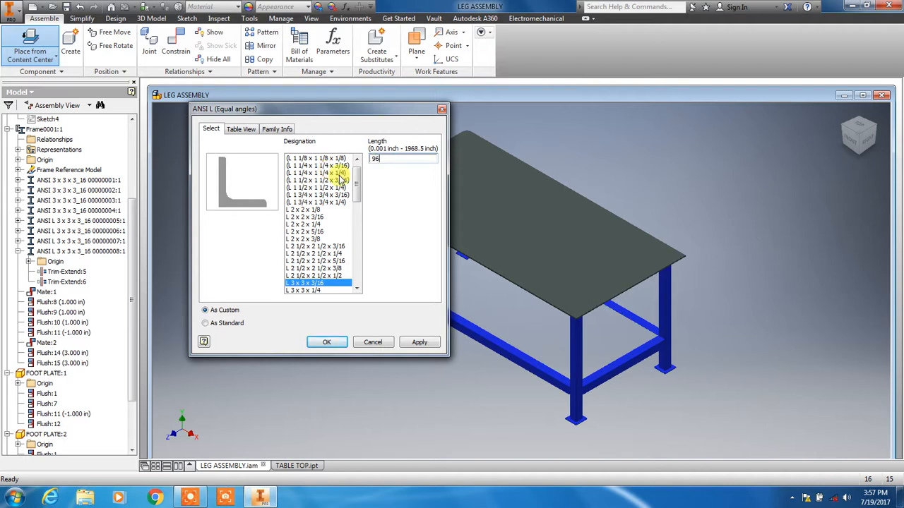
pyautogui.click(419, 342)
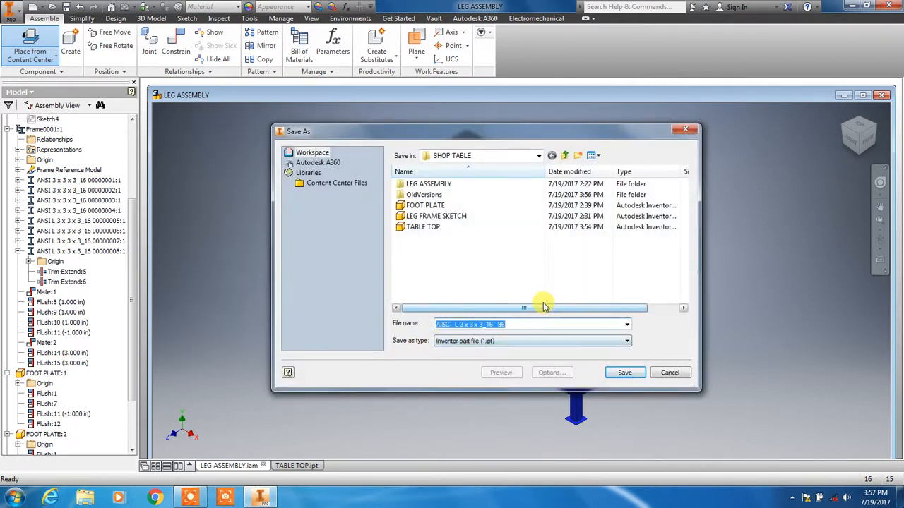
pyautogui.click(623, 373)
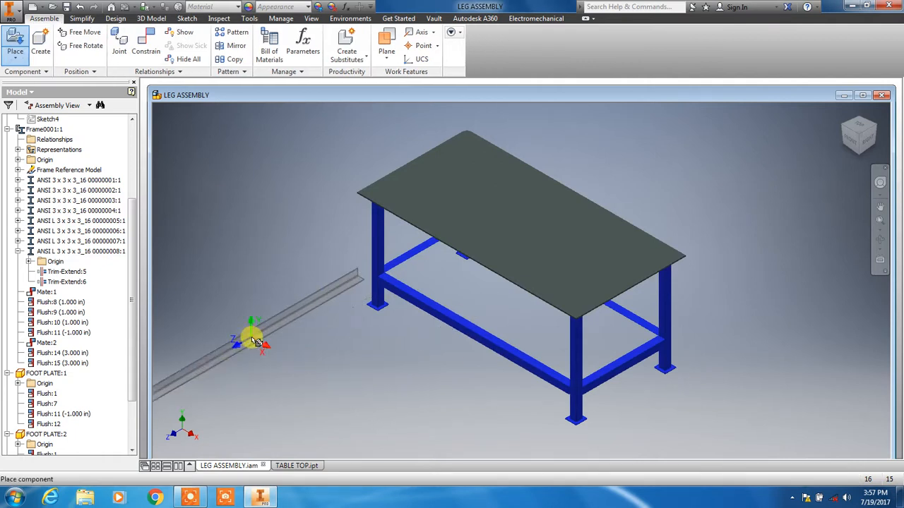
pyautogui.click(291, 191)
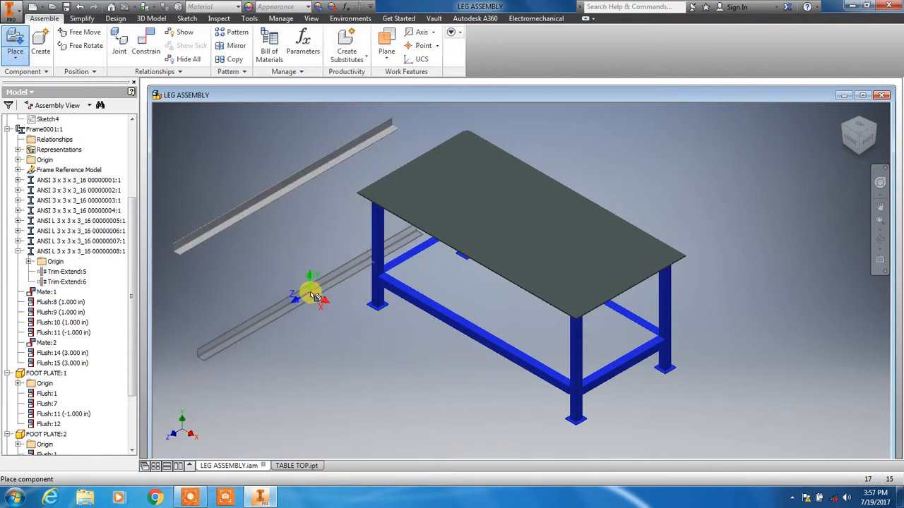
pyautogui.press('Escape')
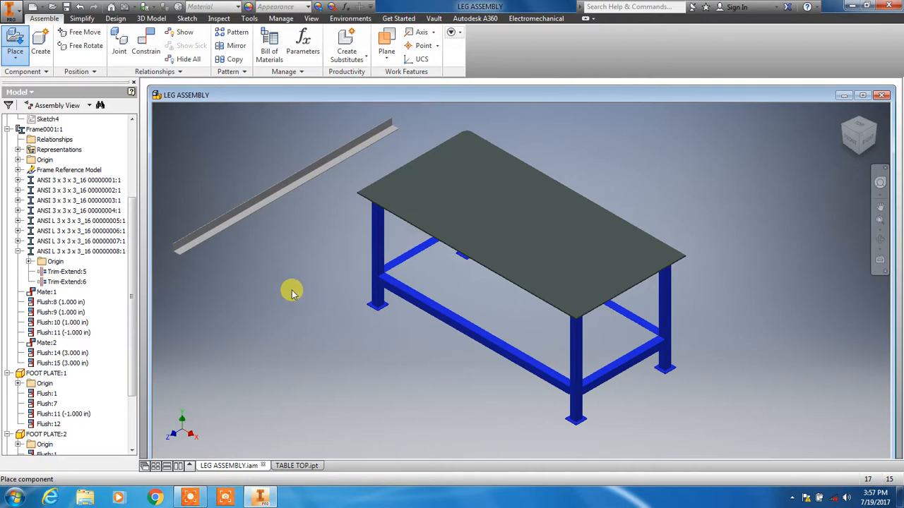
# Step: Choose the ANSI L (Equal angles) family from the Content Center for a second component, with designation L 3 x 3 x 3/16
pyautogui.click(15, 58)
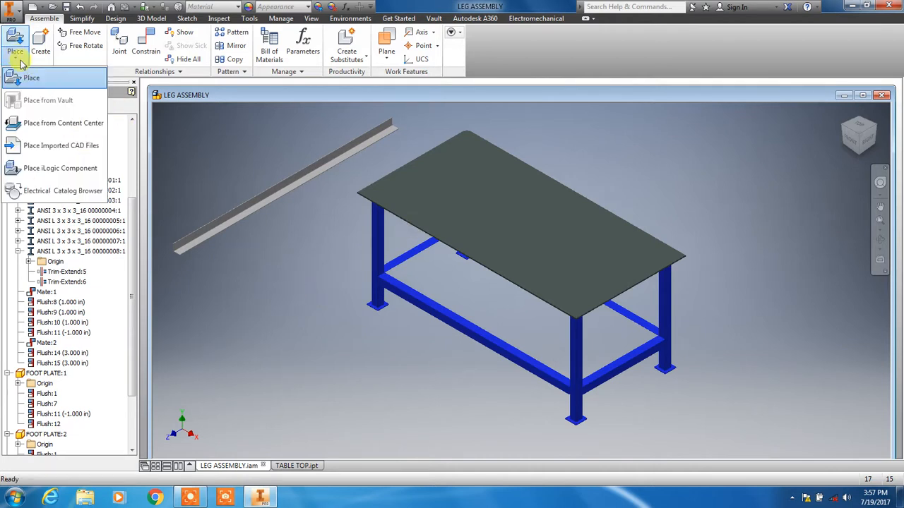
pyautogui.click(50, 126)
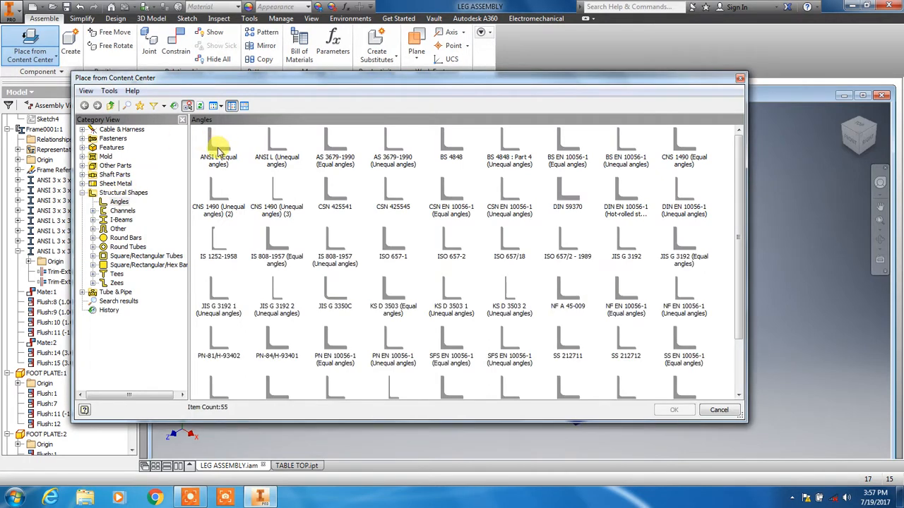
pyautogui.doubleClick(219, 151)
pyautogui.click(379, 256)
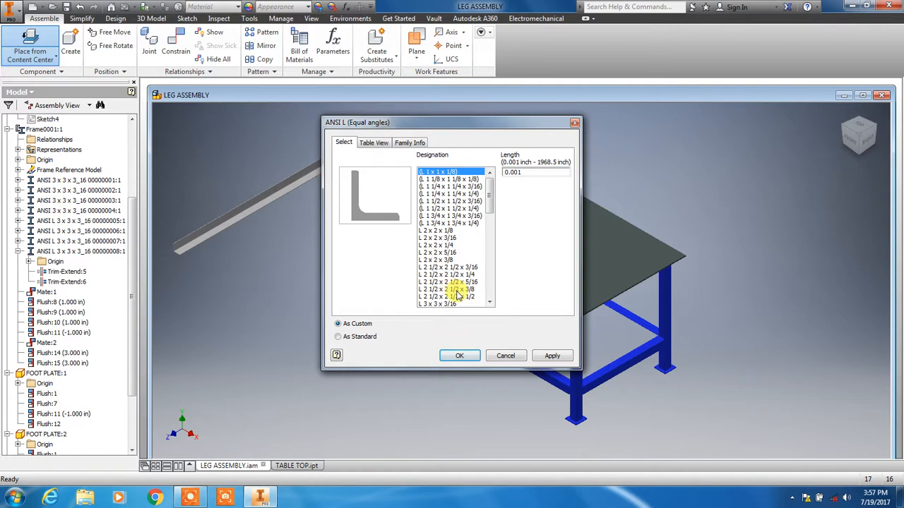
pyautogui.click(452, 304)
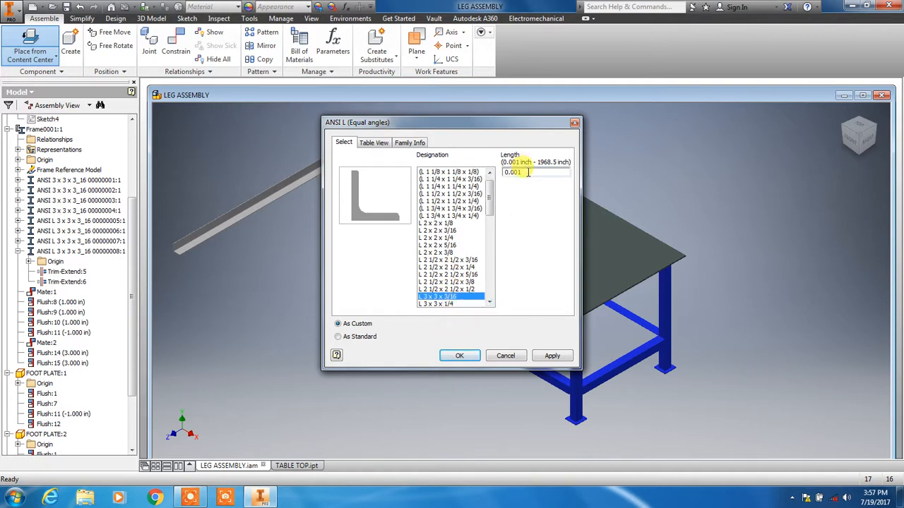
# Step: Give the second angle a shorter custom length, save its part file, and place one instance on the opposite side of the table
pyautogui.doubleClick(529, 173)
pyautogui.click(548, 356)
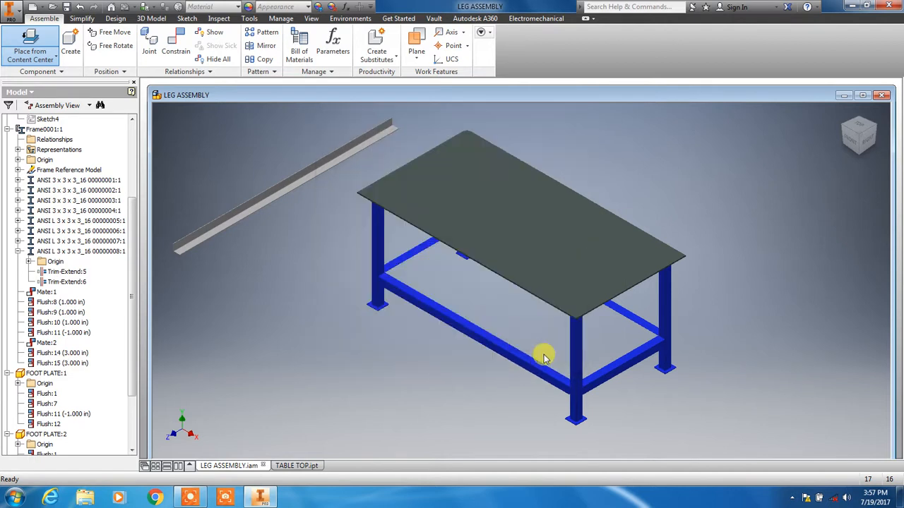
pyautogui.click(639, 373)
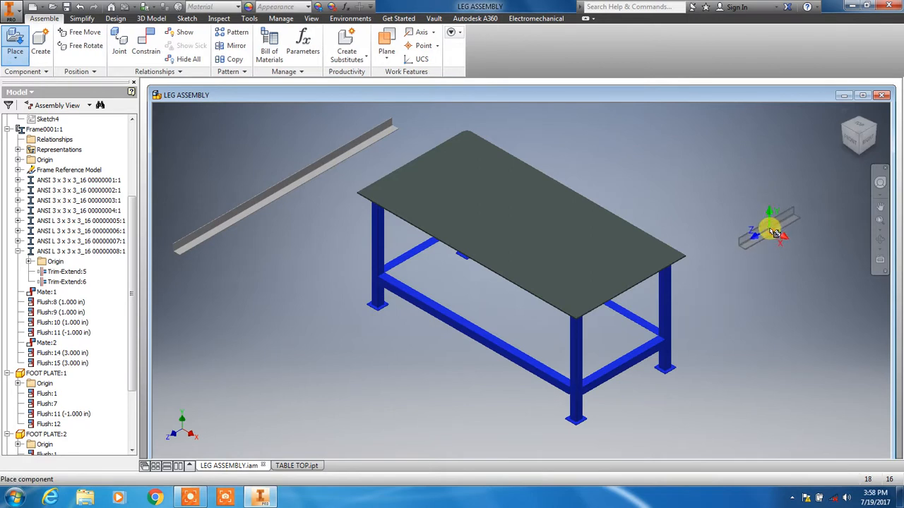
pyautogui.click(774, 232)
pyautogui.press('Escape')
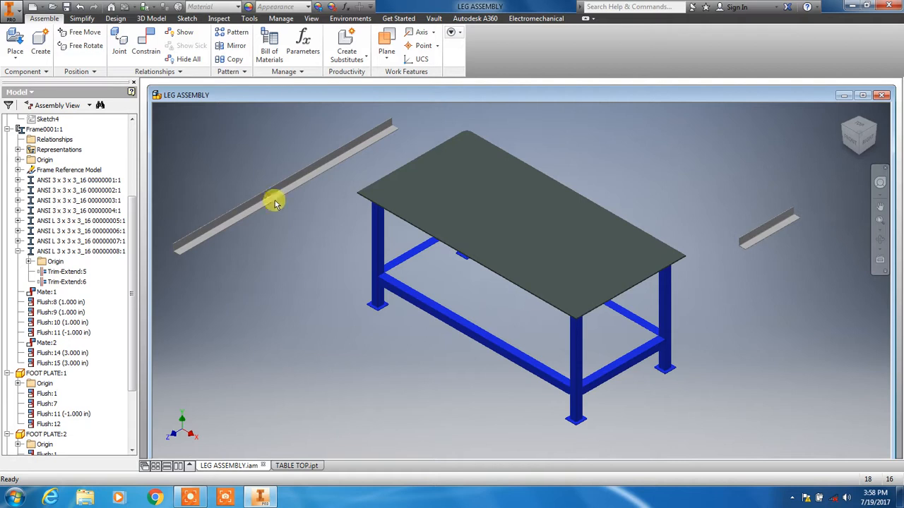
pyautogui.scroll(-3, 453, 225)
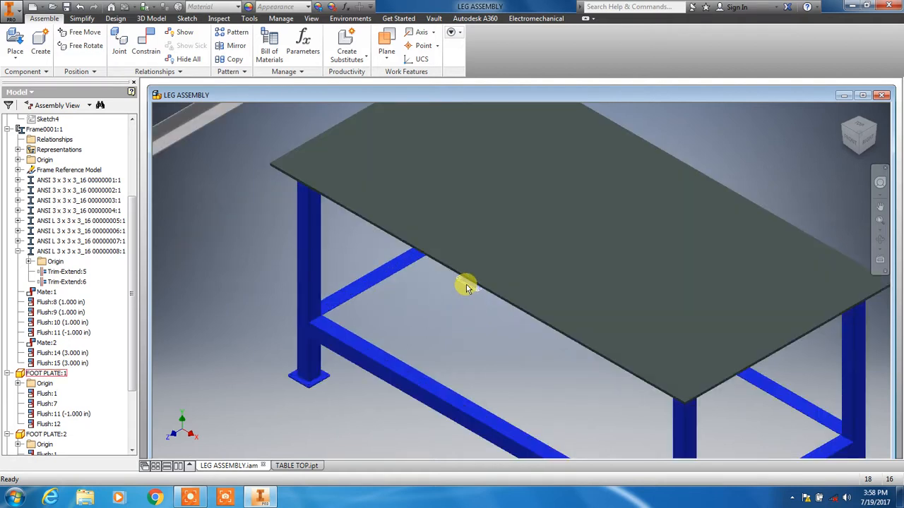
pyautogui.scroll(3, 559, 334)
pyautogui.scroll(-4, 528, 349)
pyautogui.scroll(2, 526, 352)
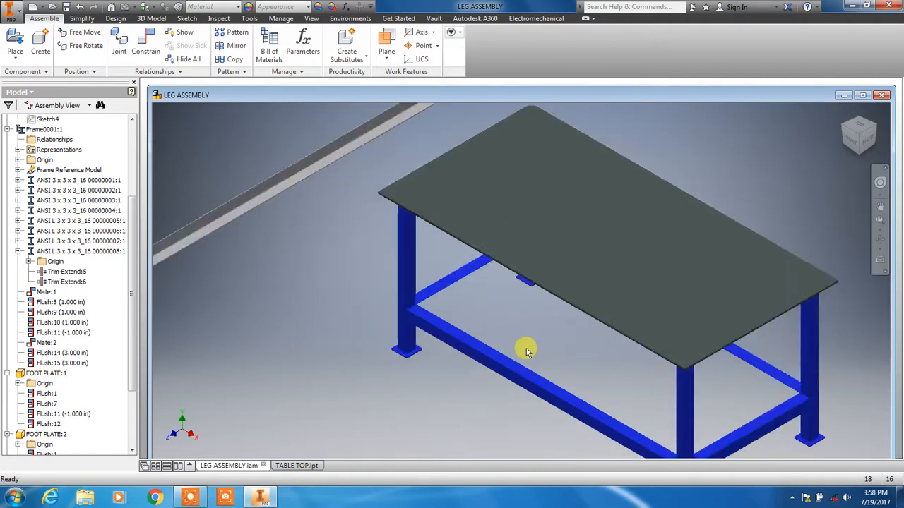
pyautogui.scroll(3, 526, 352)
pyautogui.click(670, 387)
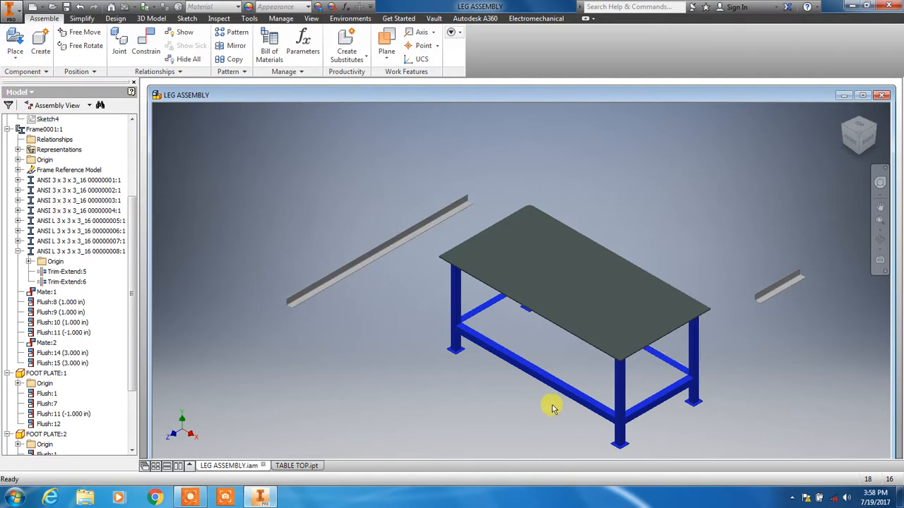
# Step: Try a mate constraint at 0 in offset between the table top's long front edge and the lower outer edge of the 96 in angle
pyautogui.click(145, 51)
pyautogui.scroll(5, 466, 269)
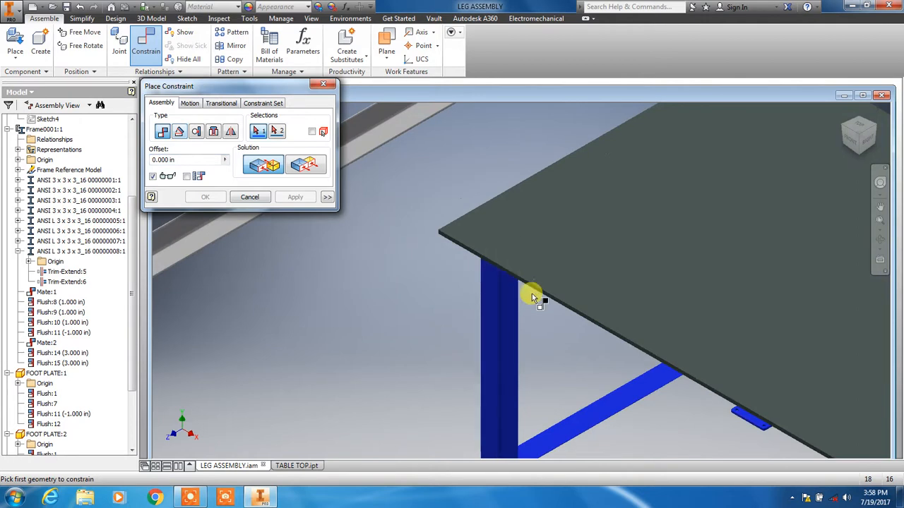
pyautogui.scroll(2, 583, 303)
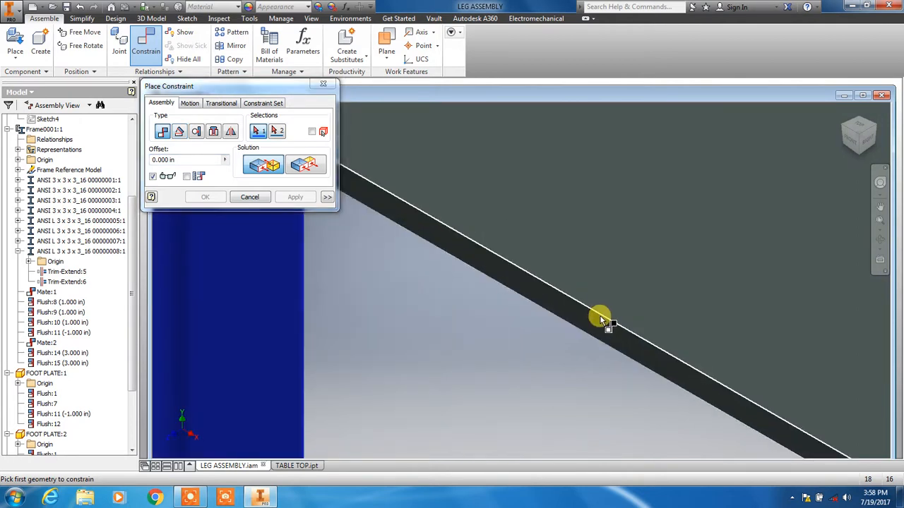
pyautogui.click(598, 317)
pyautogui.scroll(-3, 445, 360)
pyautogui.scroll(4, 563, 283)
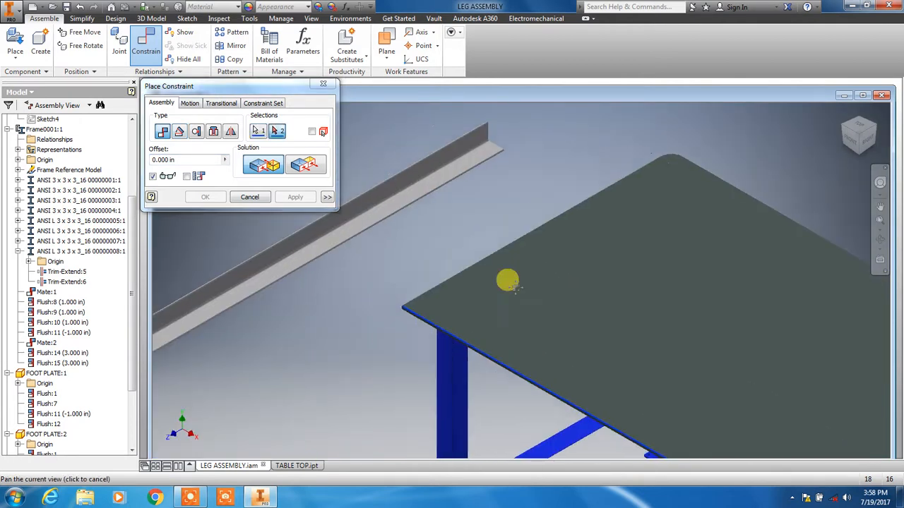
pyautogui.scroll(3, 353, 377)
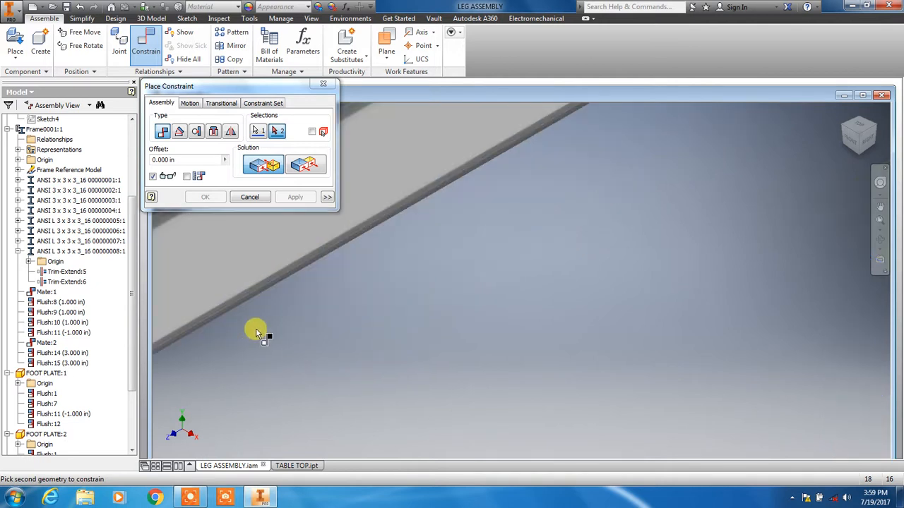
pyautogui.click(269, 289)
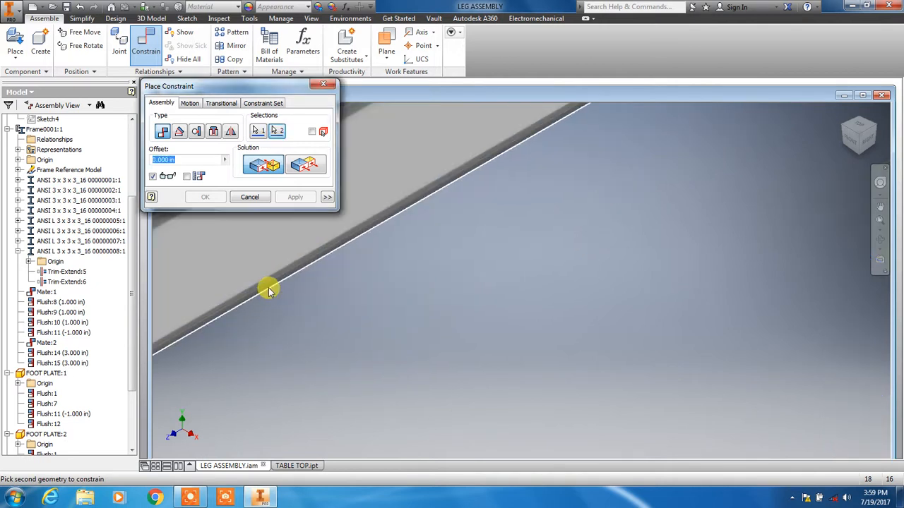
pyautogui.scroll(-5, 480, 300)
pyautogui.scroll(3, 621, 325)
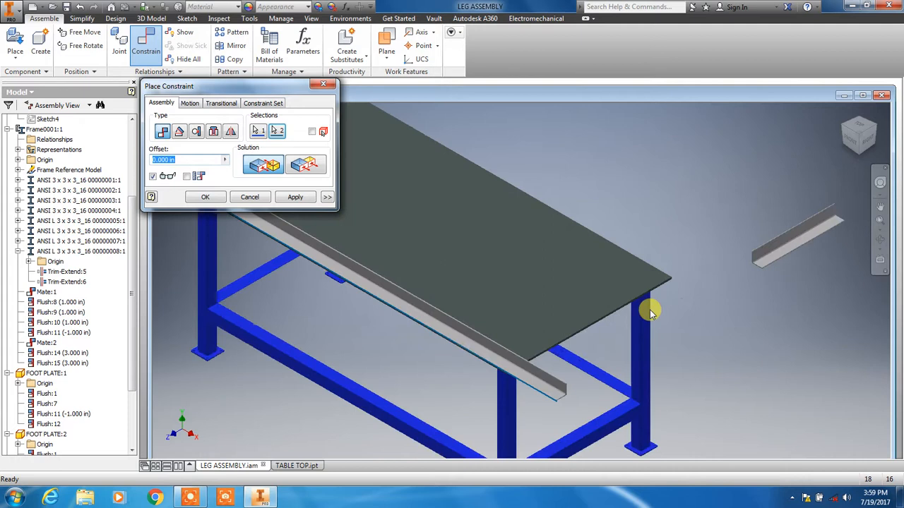
pyautogui.click(302, 200)
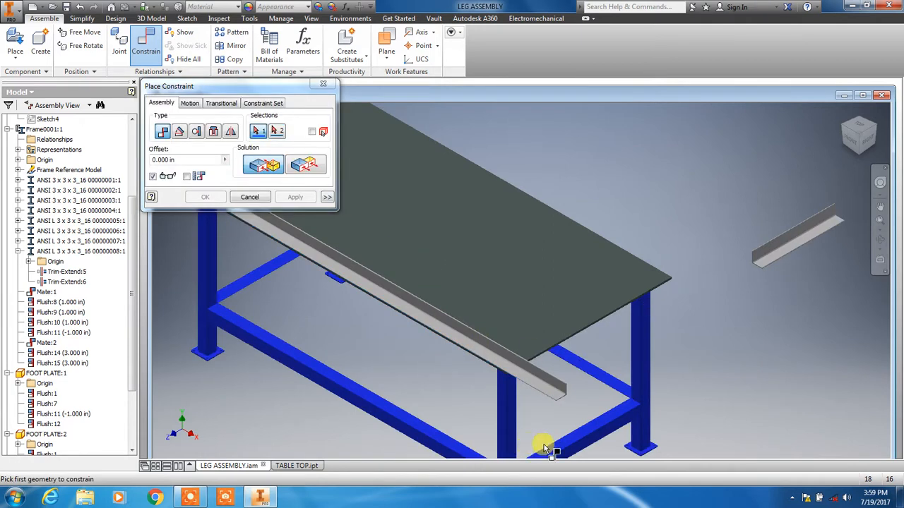
# Step: Test sliding the long angle along the table top's front edge, and undo both that move and the edge mate
pyautogui.scroll(4, 562, 387)
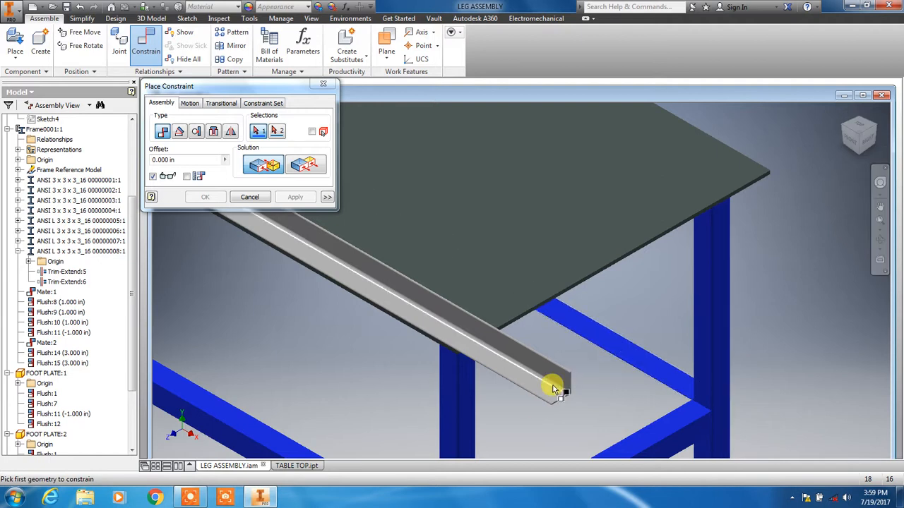
pyautogui.press('Escape')
pyautogui.moveTo(561, 379); pyautogui.dragTo(361, 326)
pyautogui.click(80, 7)
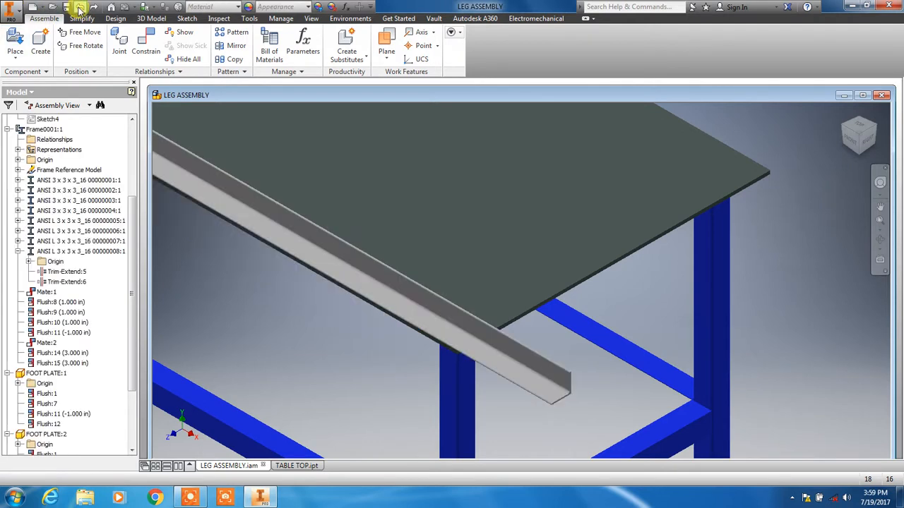
pyautogui.click(79, 7)
pyautogui.scroll(5, 498, 242)
pyautogui.moveTo(453, 340); pyautogui.dragTo(549, 339, button='middle')
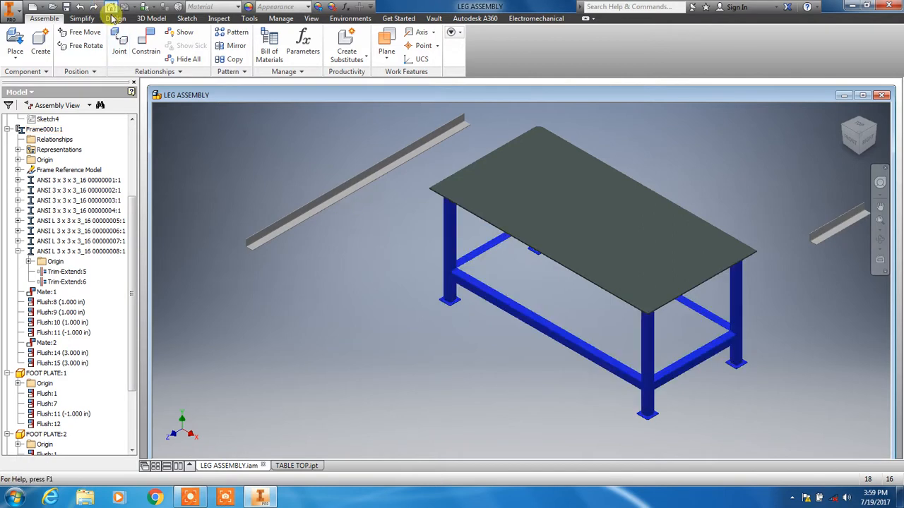
pyautogui.click(147, 35)
pyautogui.scroll(-5, 440, 202)
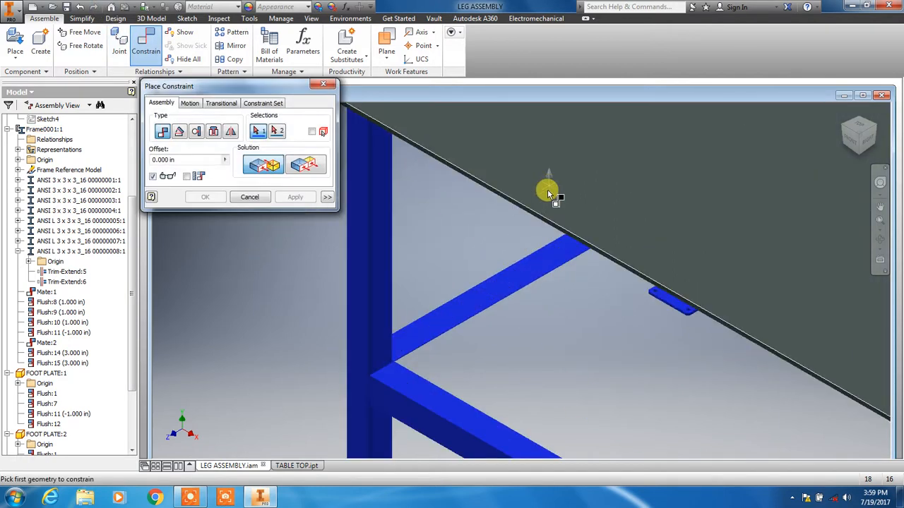
pyautogui.click(535, 208)
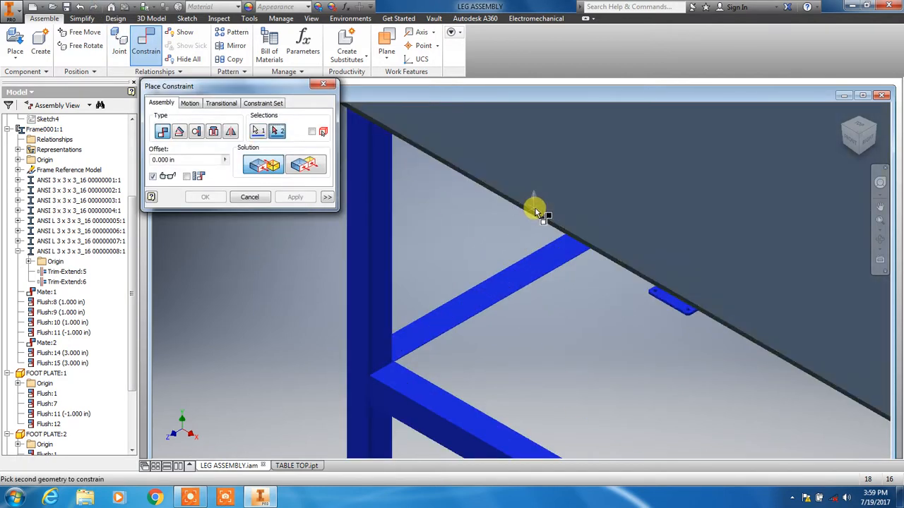
pyautogui.press('Escape')
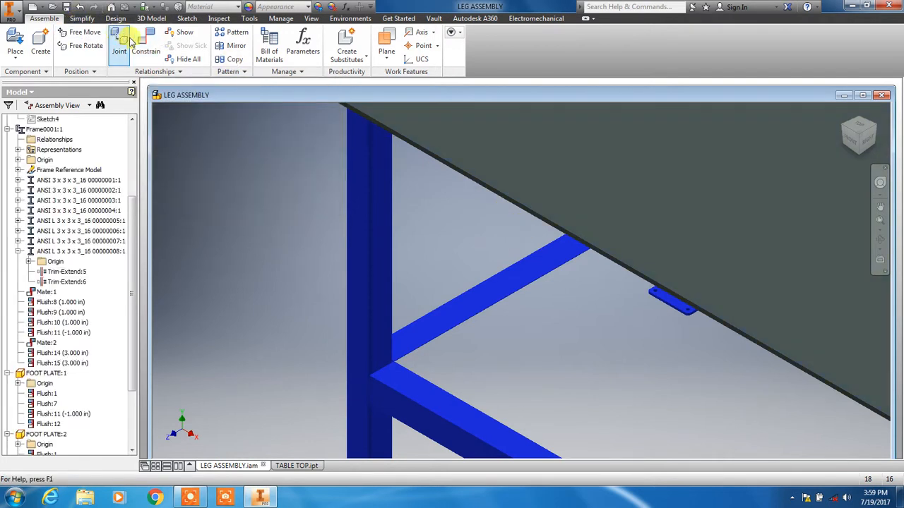
# Step: Mate the table top's upper long front edge to the upper outer edge of the long angle at 0 in offset
pyautogui.click(157, 39)
pyautogui.scroll(-3, 500, 202)
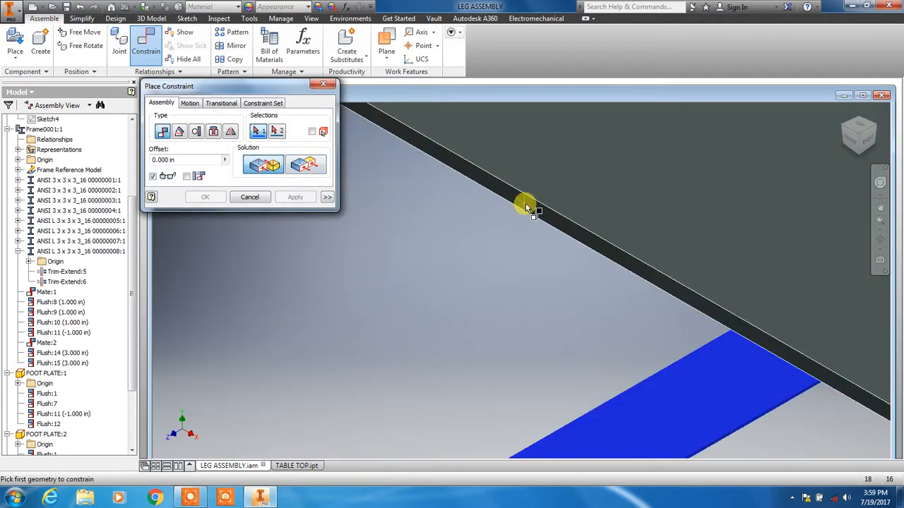
pyautogui.click(534, 202)
pyautogui.scroll(6, 484, 239)
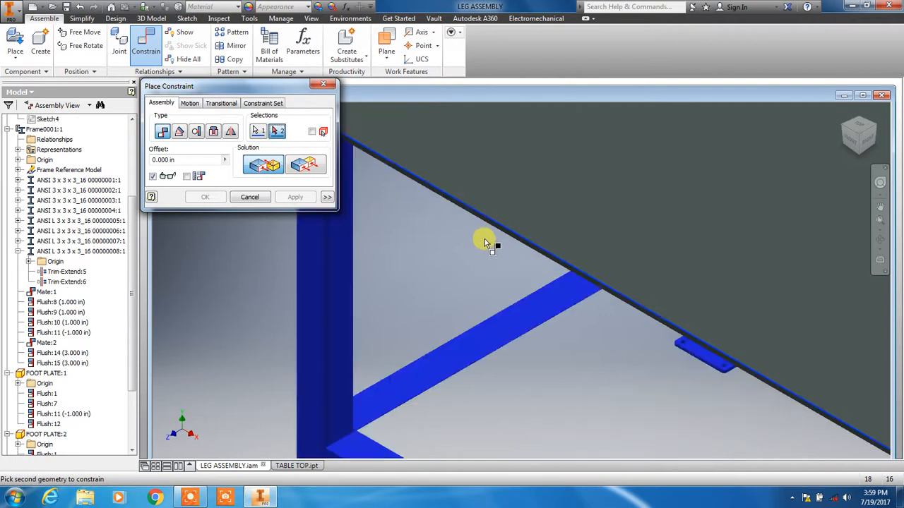
pyautogui.moveTo(346, 307); pyautogui.dragTo(493, 403, button='middle')
pyautogui.scroll(-6, 413, 369)
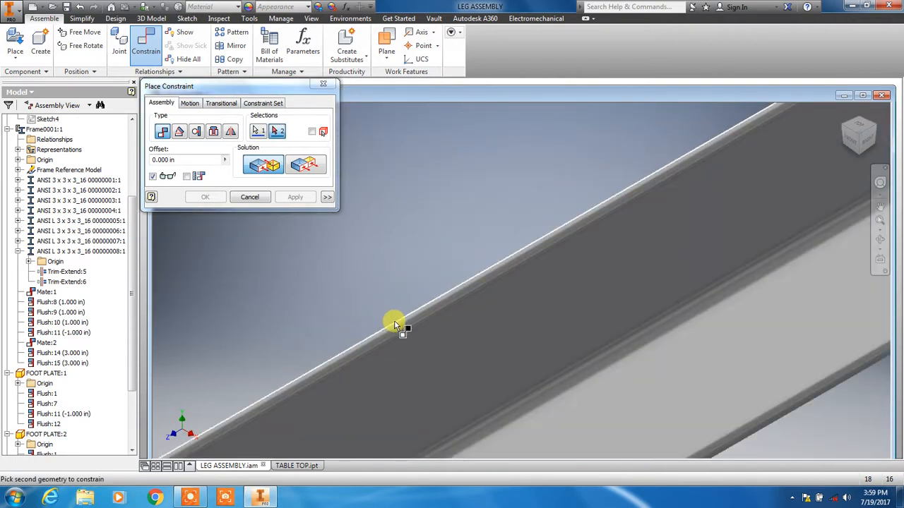
pyautogui.click(398, 323)
pyautogui.scroll(5, 423, 311)
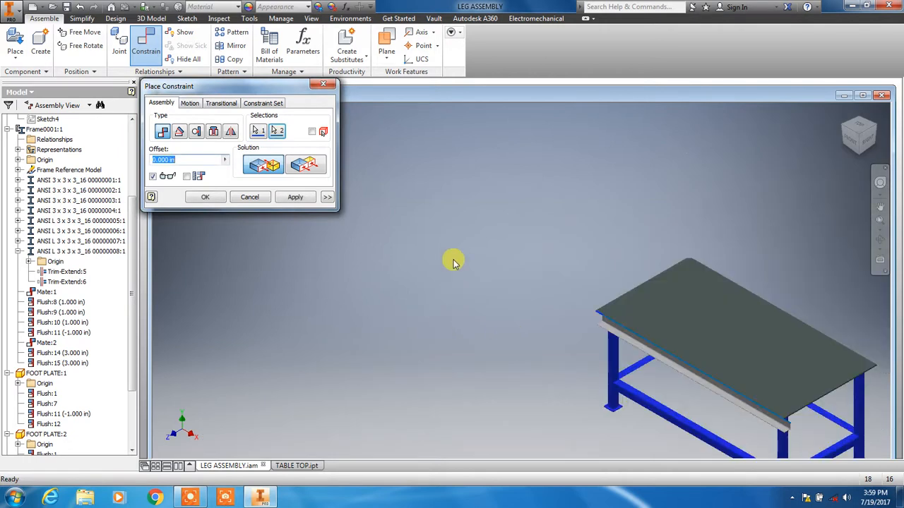
pyautogui.click(294, 201)
# Step: Constrain the long angle's end face flush with the table top's short end face at 0 in offset
pyautogui.scroll(-6, 756, 371)
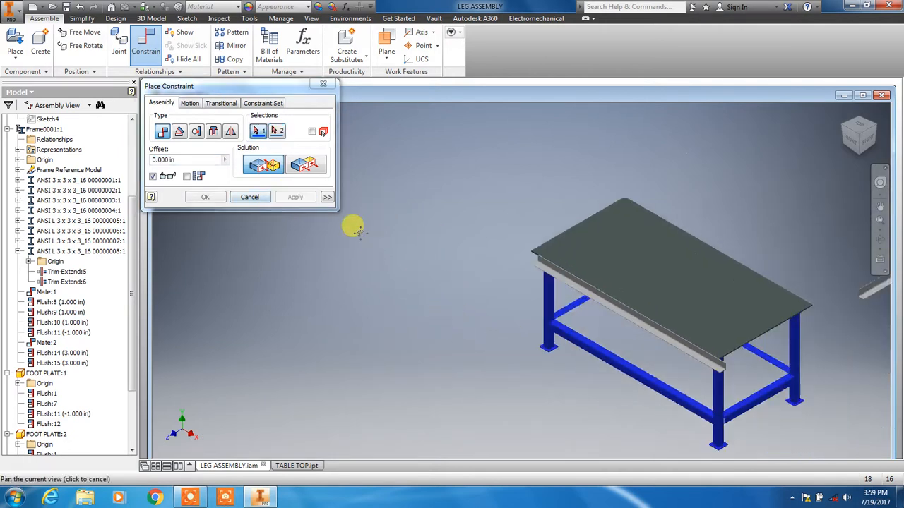
pyautogui.scroll(3, 639, 350)
pyautogui.scroll(-4, 470, 265)
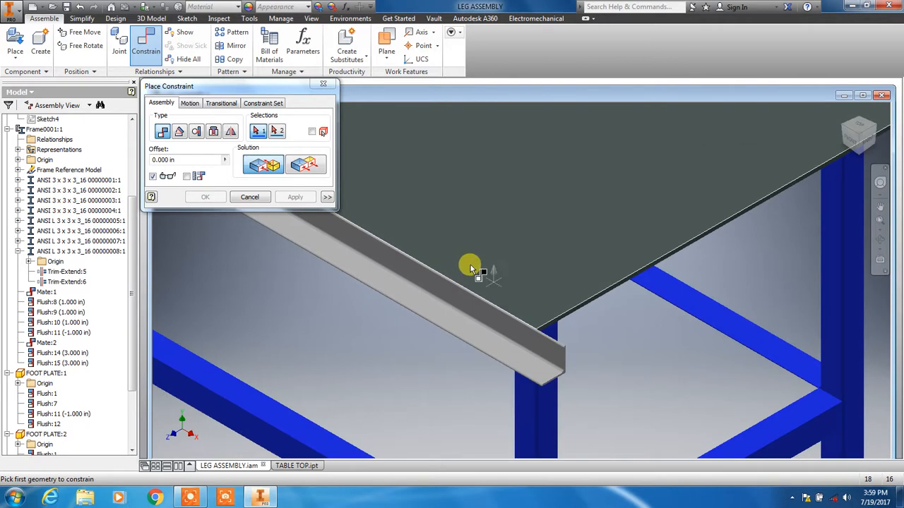
pyautogui.scroll(-4, 576, 319)
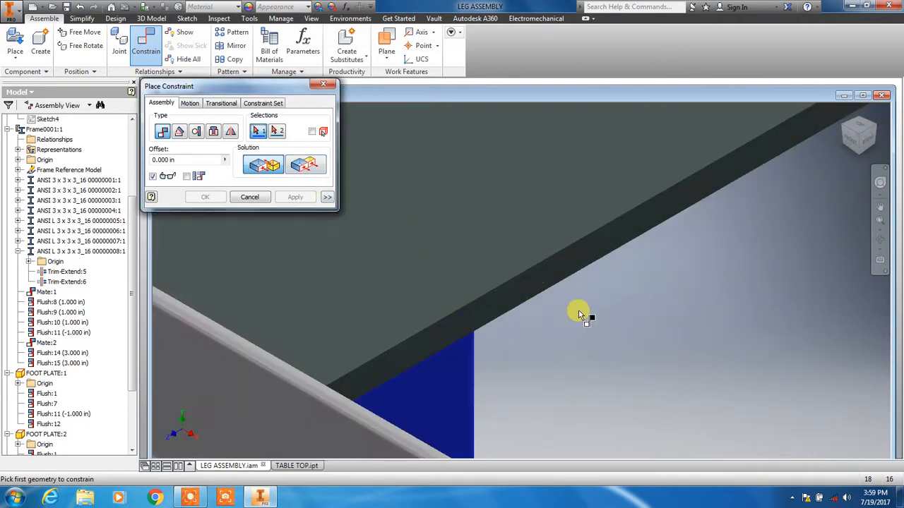
pyautogui.click(557, 274)
pyautogui.scroll(3, 555, 352)
pyautogui.scroll(-3, 544, 412)
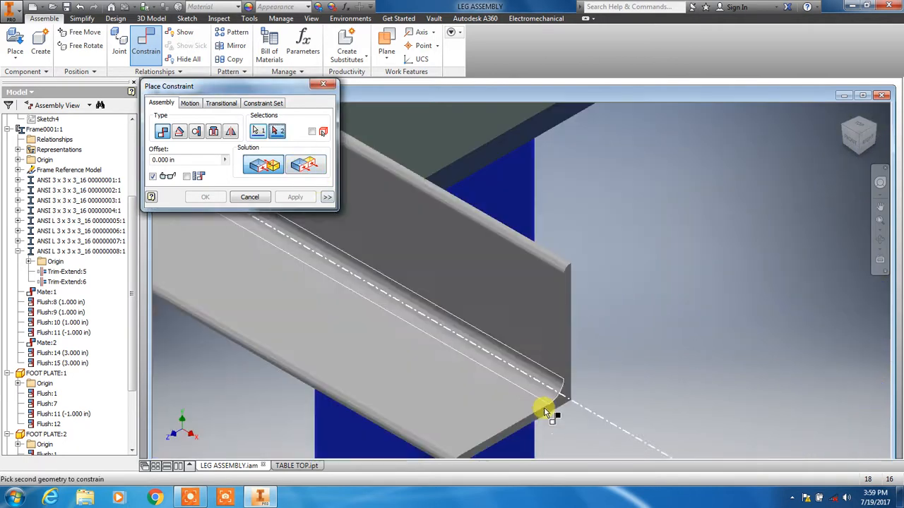
pyautogui.click(571, 295)
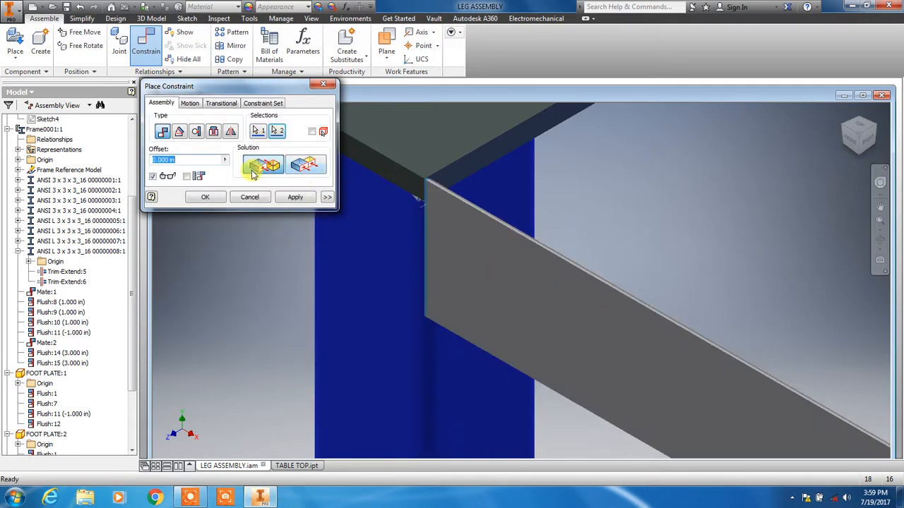
pyautogui.click(304, 167)
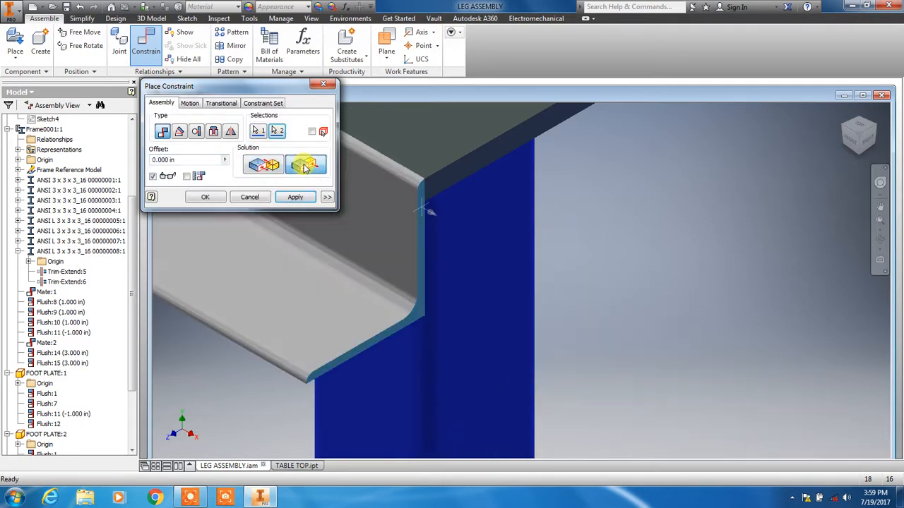
pyautogui.click(295, 197)
pyautogui.scroll(-6, 470, 289)
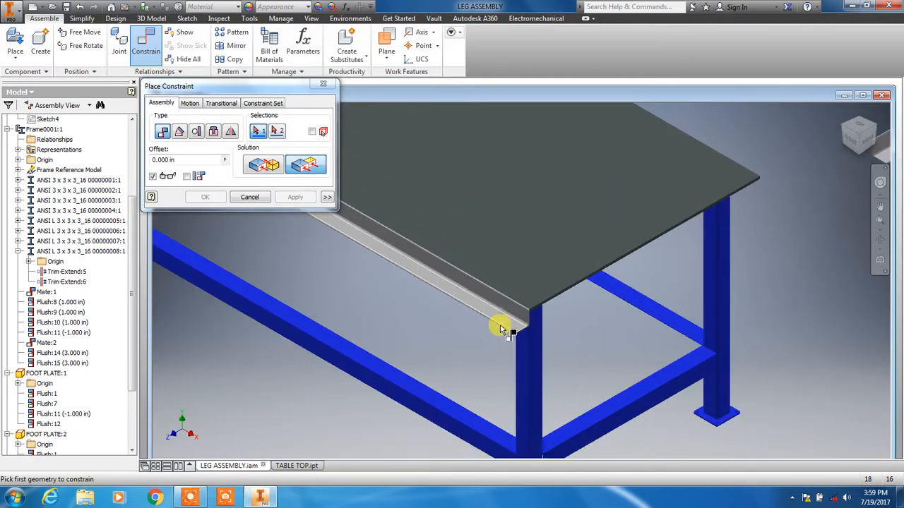
pyautogui.click(180, 132)
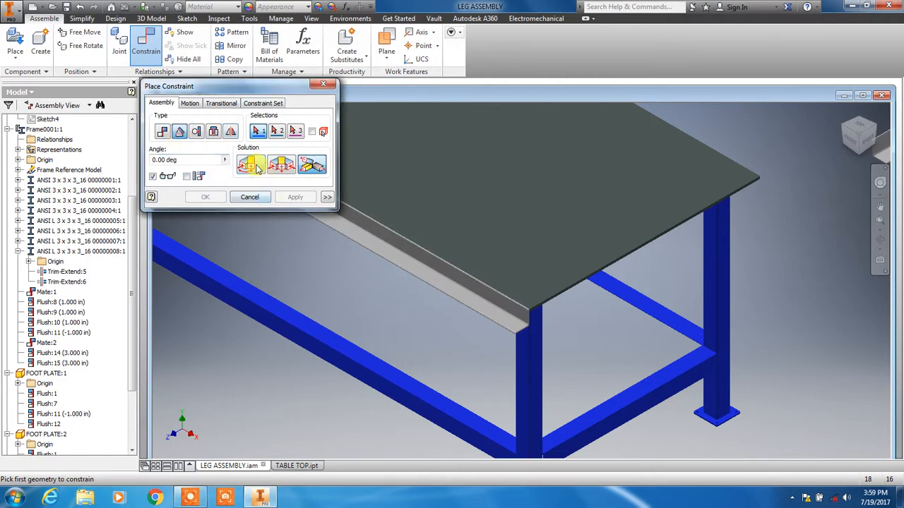
pyautogui.scroll(4, 565, 313)
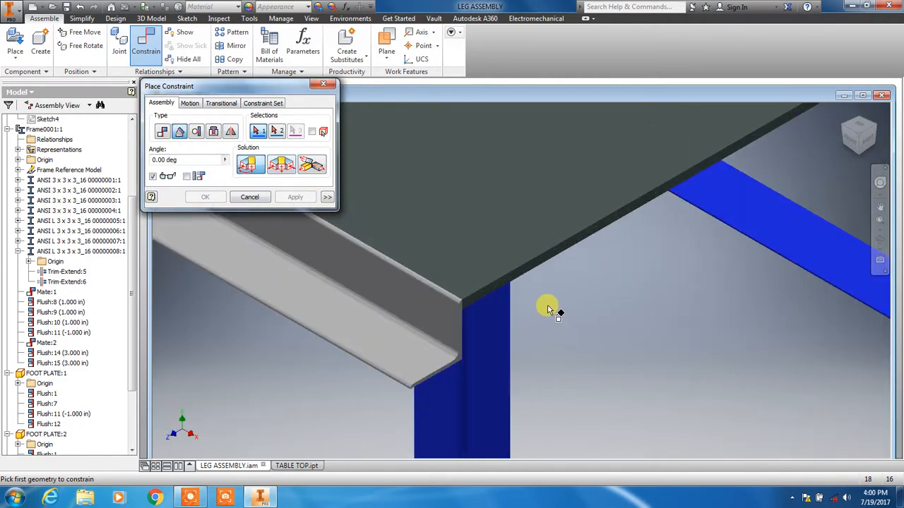
pyautogui.click(478, 288)
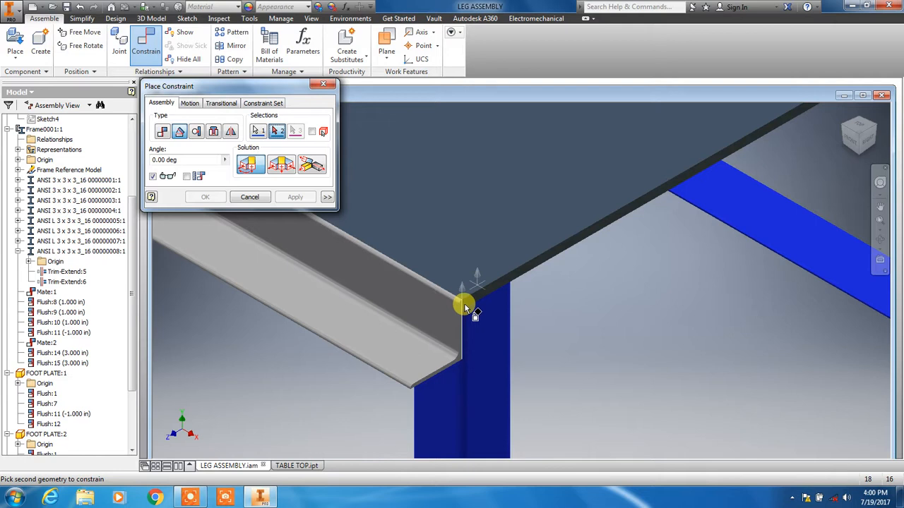
pyautogui.click(464, 304)
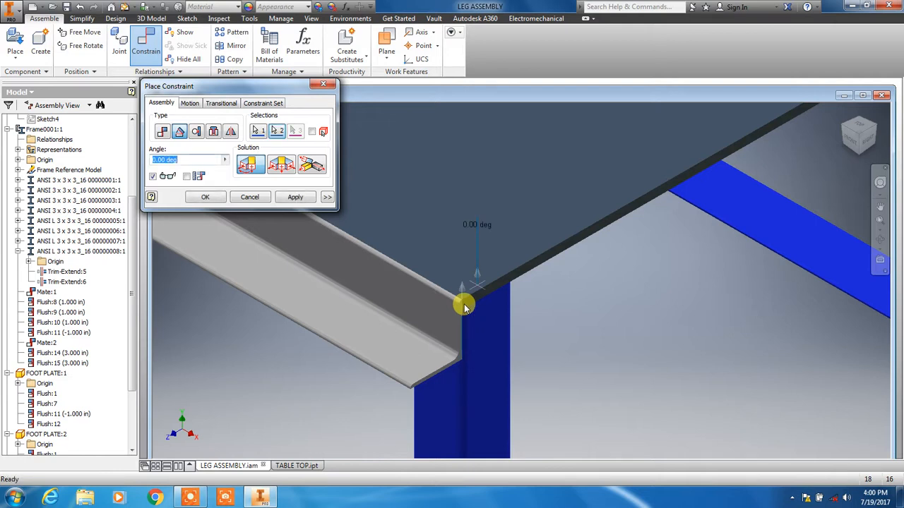
pyautogui.write('45')
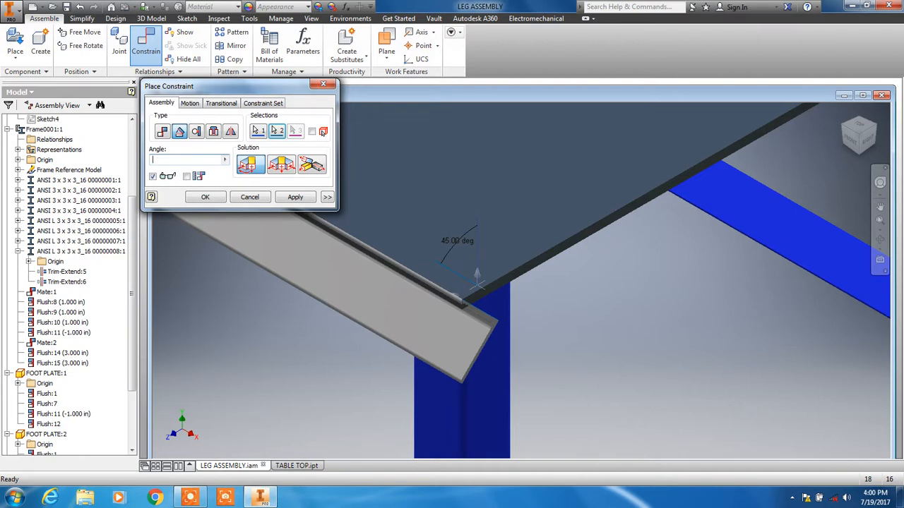
pyautogui.click(252, 198)
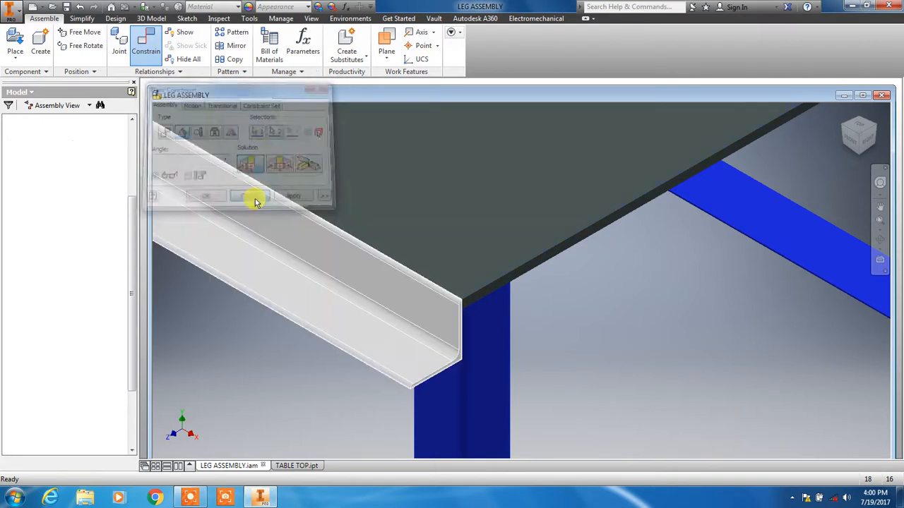
# Step: Set up a 45 deg directed angle constraint between the table top's upper face and the vertical end edge of the long angle
pyautogui.click(157, 65)
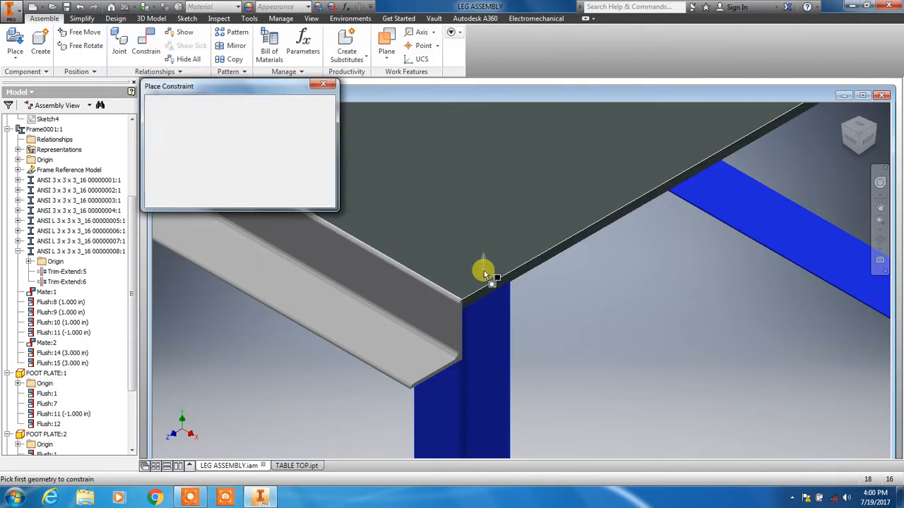
pyautogui.click(177, 132)
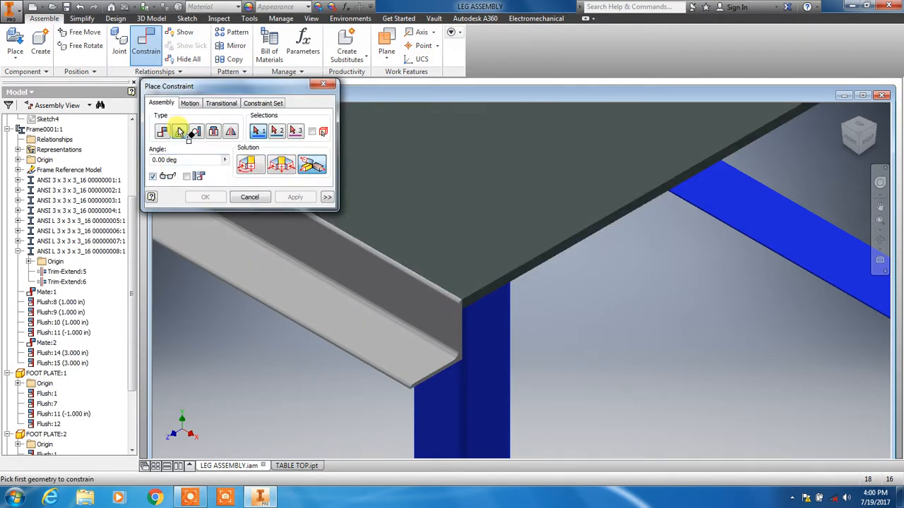
pyautogui.click(456, 215)
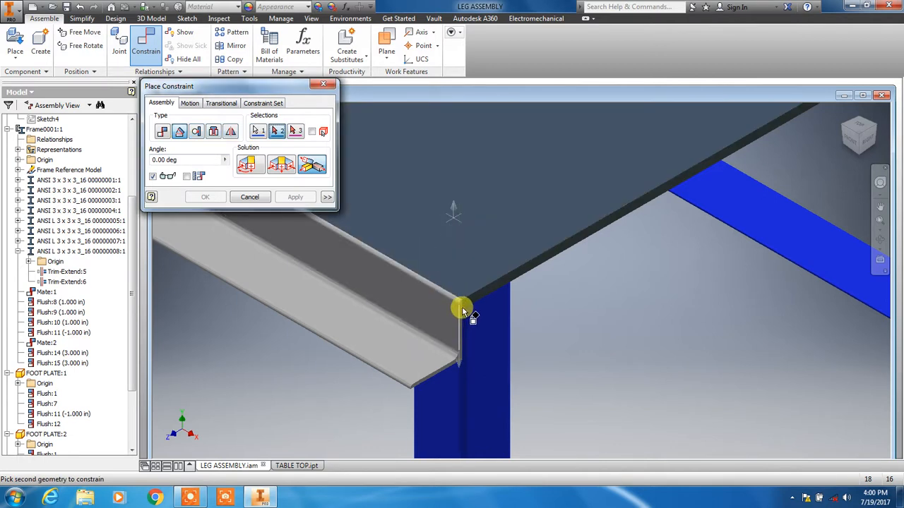
pyautogui.scroll(-3, 462, 308)
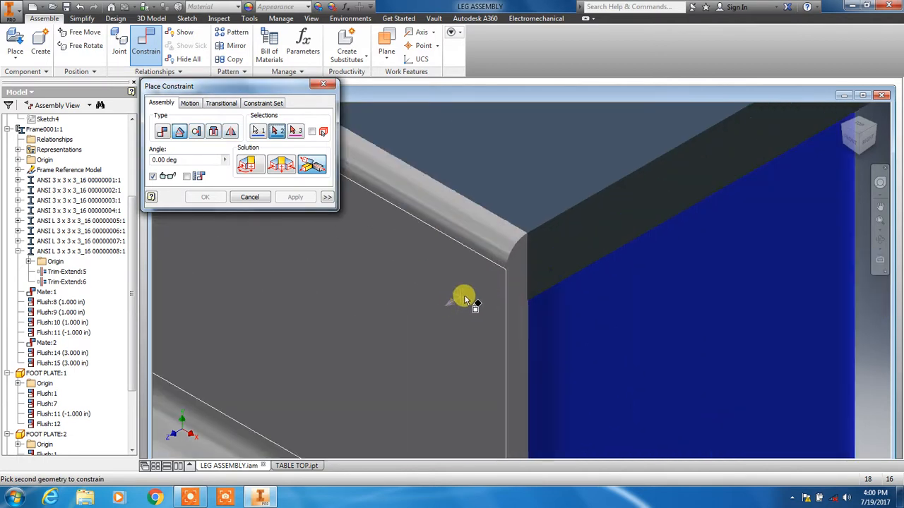
pyautogui.click(506, 295)
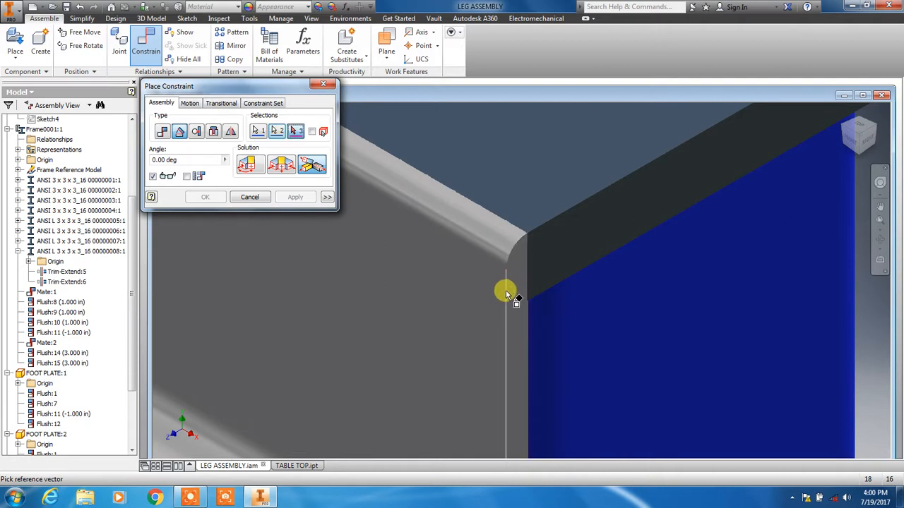
pyautogui.scroll(3, 514, 307)
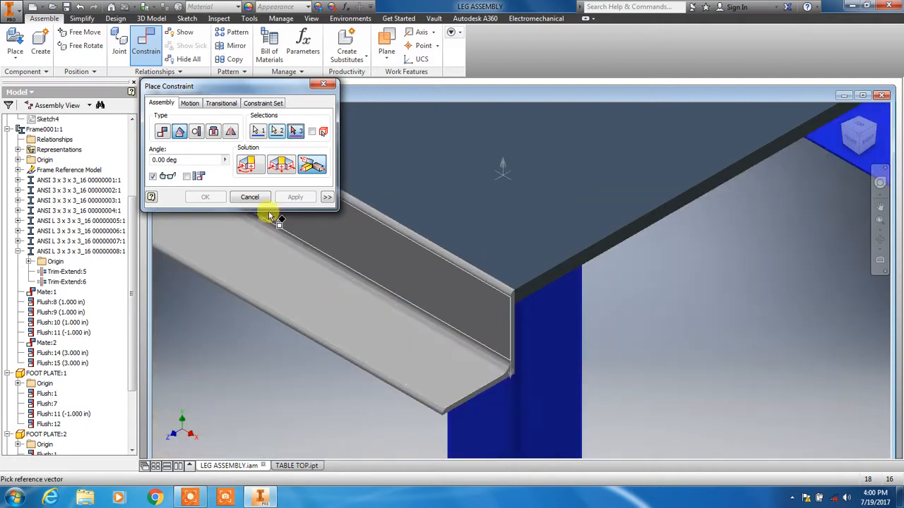
pyautogui.click(248, 166)
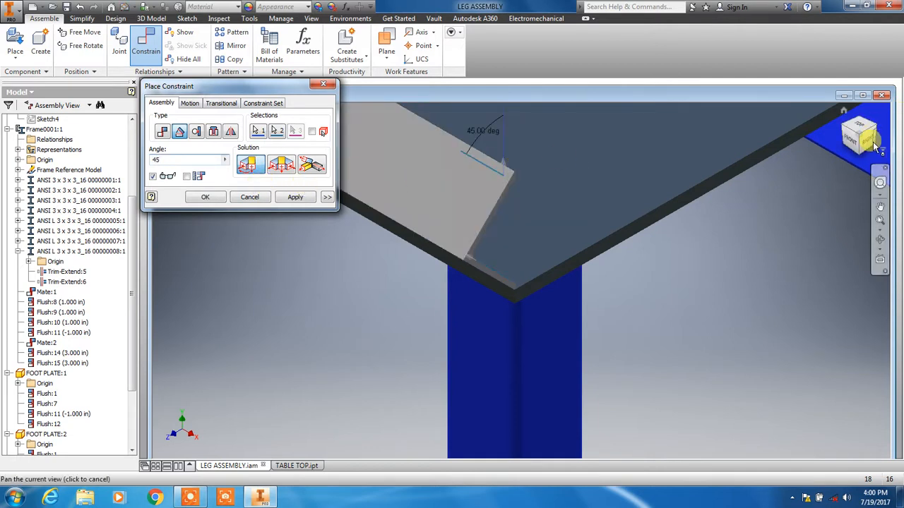
# Step: Set the long angle's directed angle constraint to 135 deg, apply it, and finish placing constraints
pyautogui.scroll(5, 761, 259)
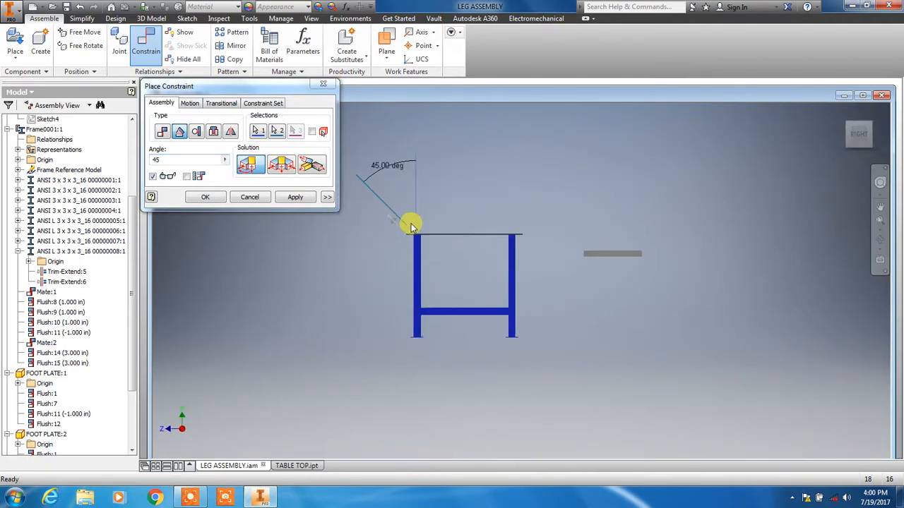
pyautogui.scroll(-3, 411, 223)
pyautogui.moveTo(387, 249); pyautogui.dragTo(444, 292, button='middle')
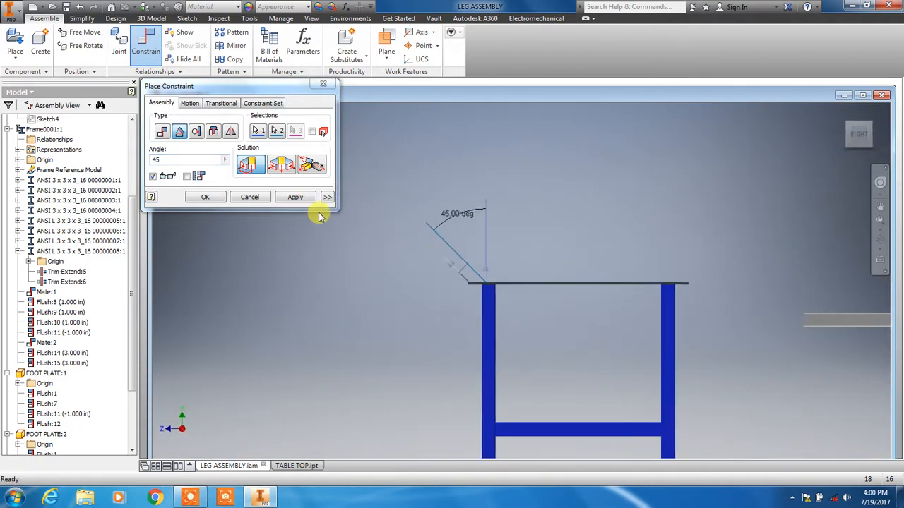
pyautogui.doubleClick(184, 161)
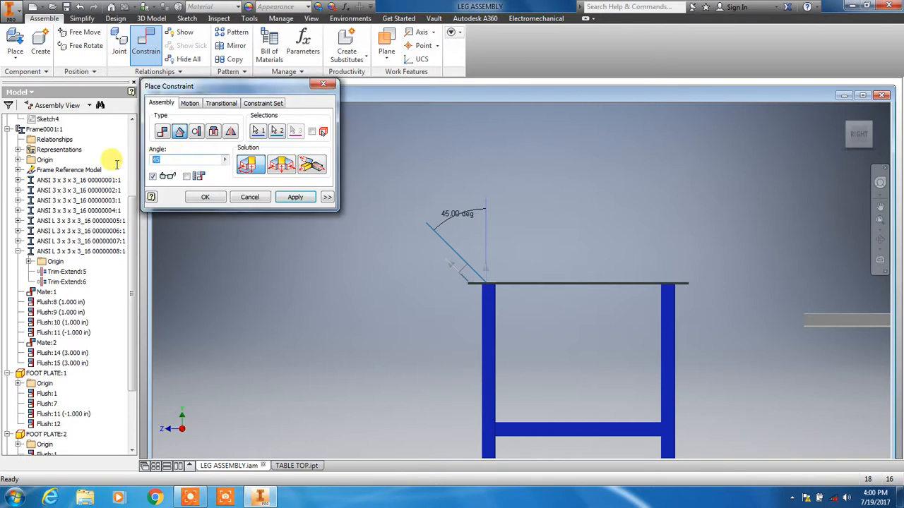
pyautogui.write('90')
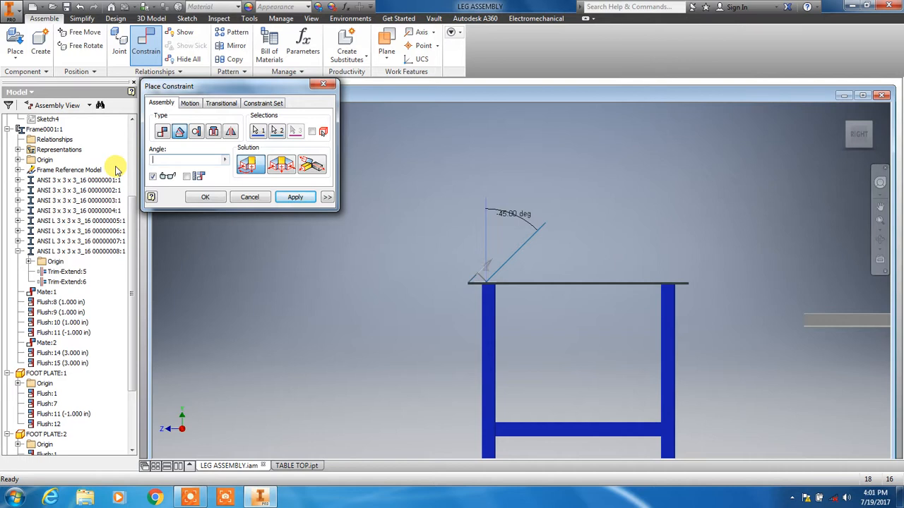
pyautogui.write('35')
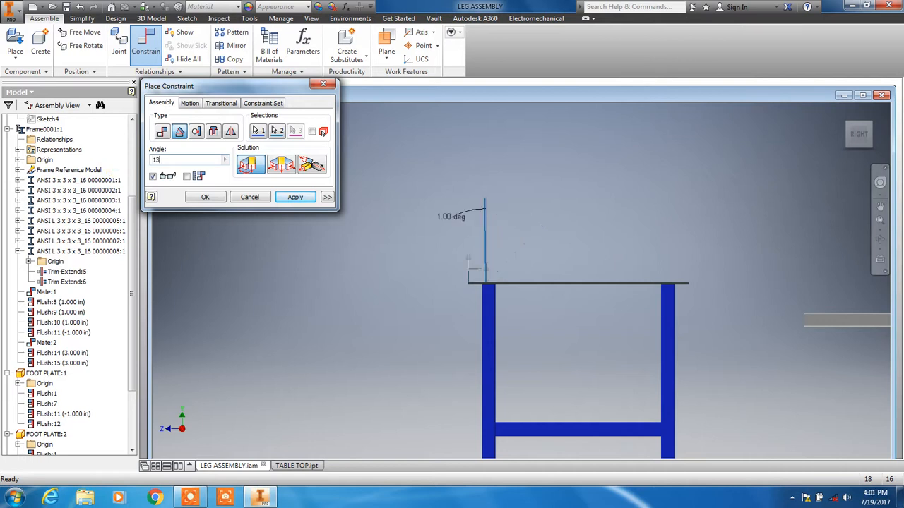
pyautogui.click(298, 198)
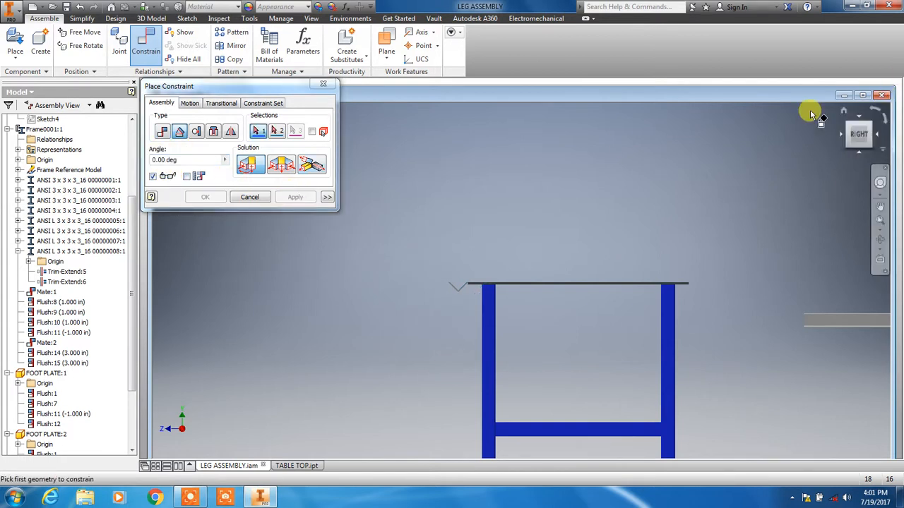
pyautogui.click(265, 200)
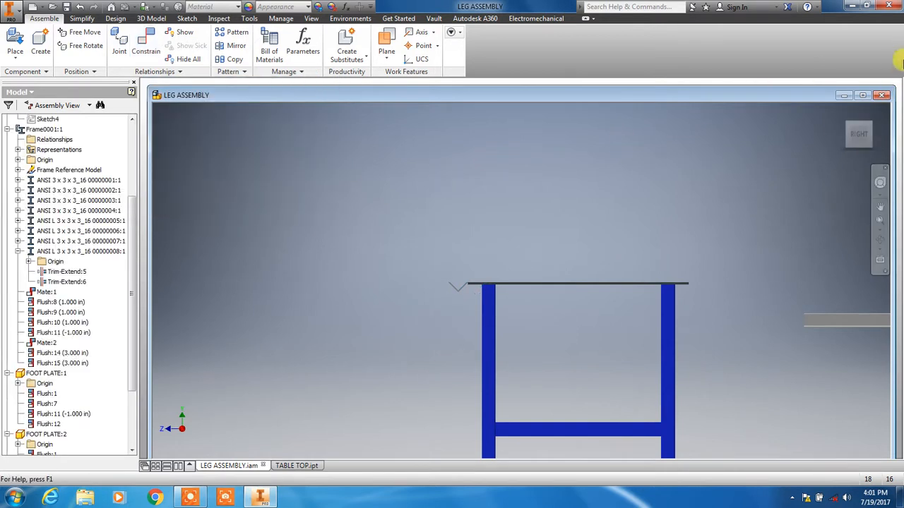
# Step: Mate the table top's upper short end edge to the upper outer edge of the short angle at 0 in offset
pyautogui.click(851, 127)
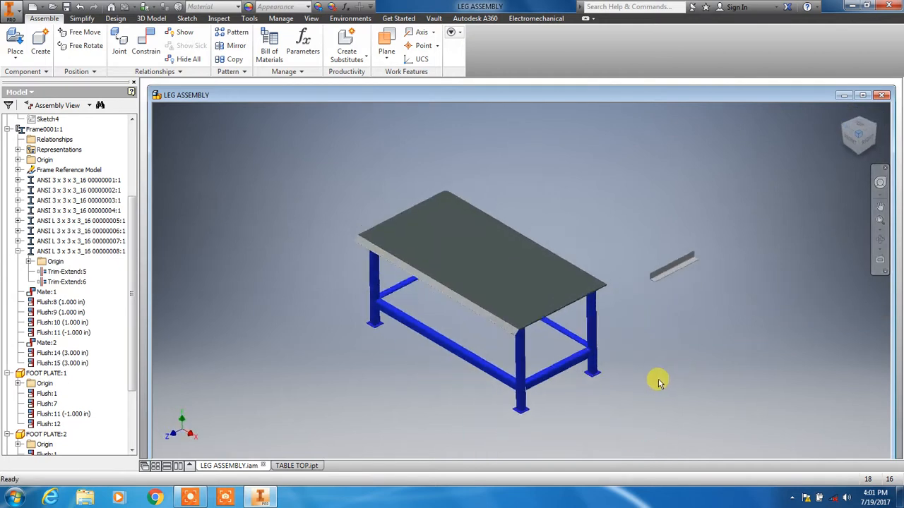
pyautogui.scroll(-5, 632, 282)
pyautogui.click(48, 119)
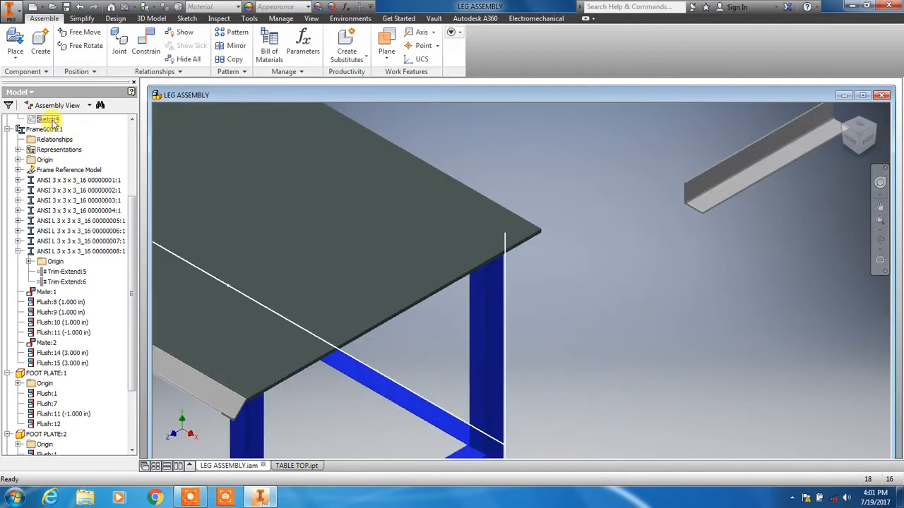
pyautogui.click(146, 41)
pyautogui.scroll(-4, 388, 308)
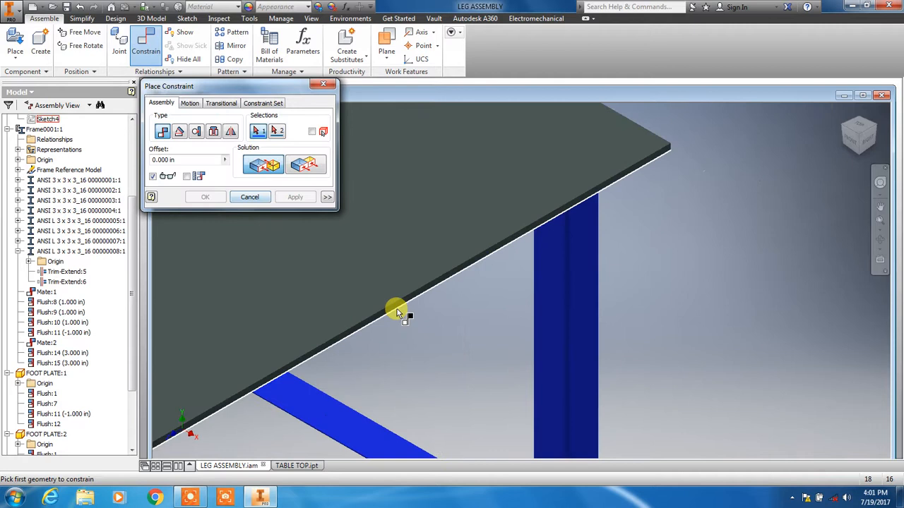
pyautogui.click(400, 304)
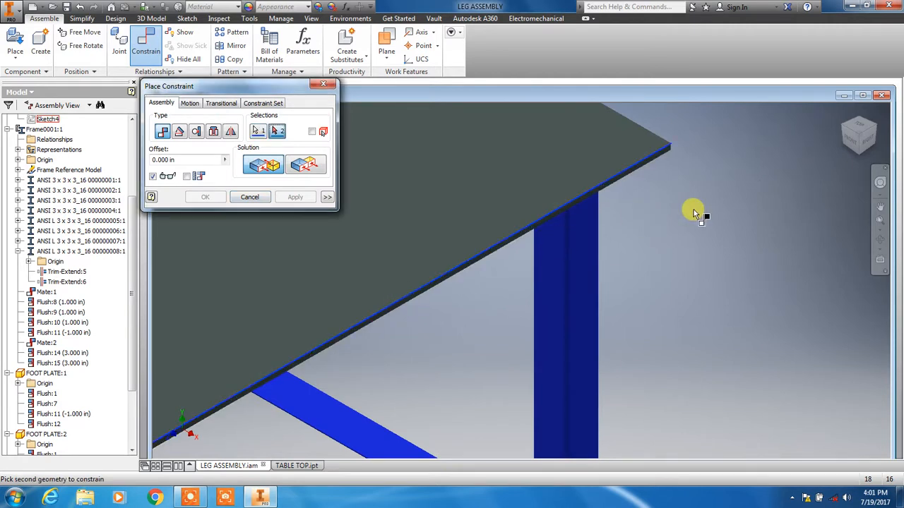
pyautogui.scroll(5, 699, 210)
pyautogui.scroll(-5, 798, 141)
pyautogui.scroll(-3, 798, 141)
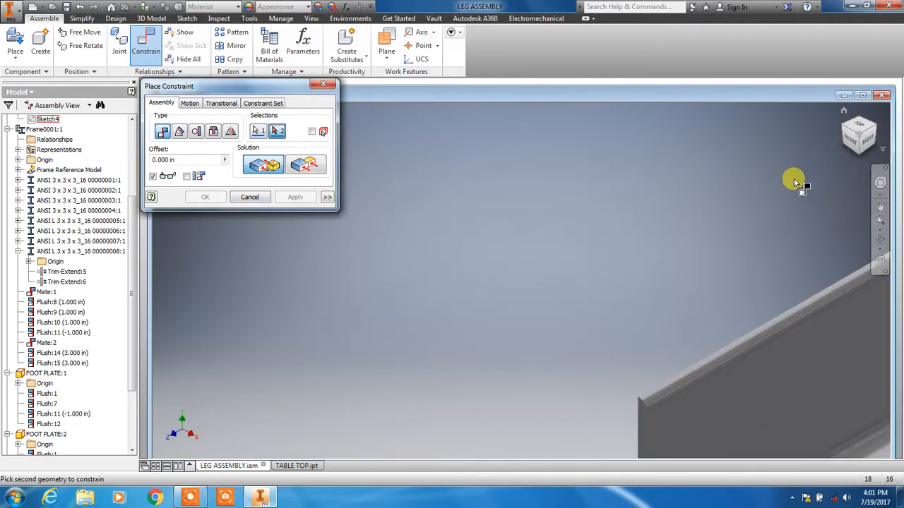
pyautogui.click(759, 325)
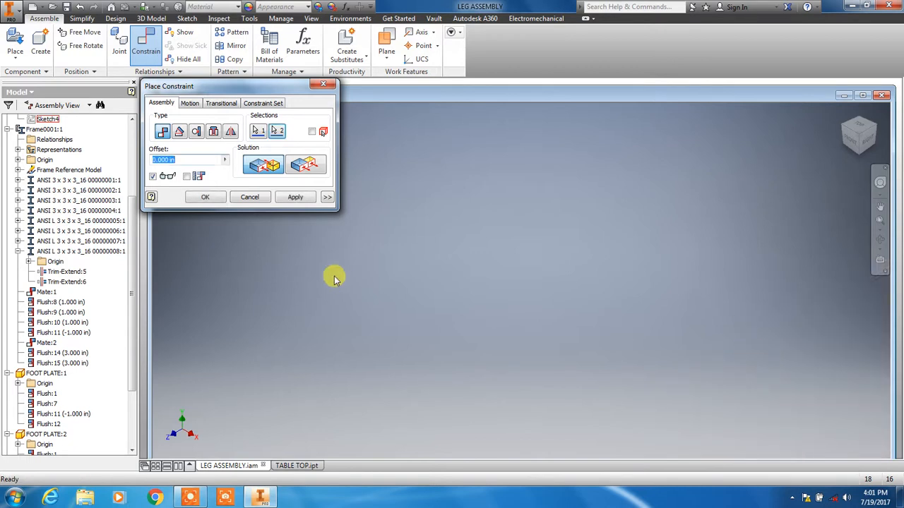
pyautogui.click(295, 197)
# Step: Constrain the short angle's end face flush with the table top's long front side face at 0 in offset
pyautogui.scroll(5, 428, 269)
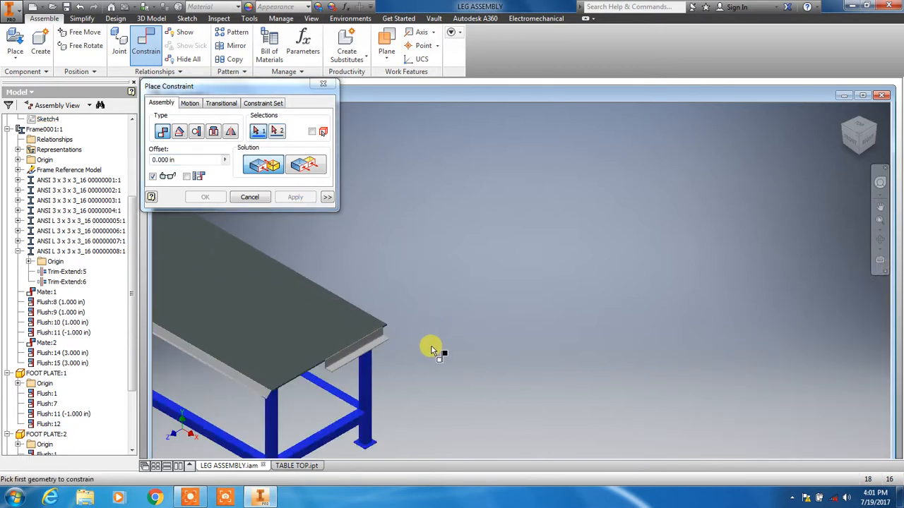
pyautogui.scroll(-4, 494, 259)
pyautogui.scroll(3, 579, 286)
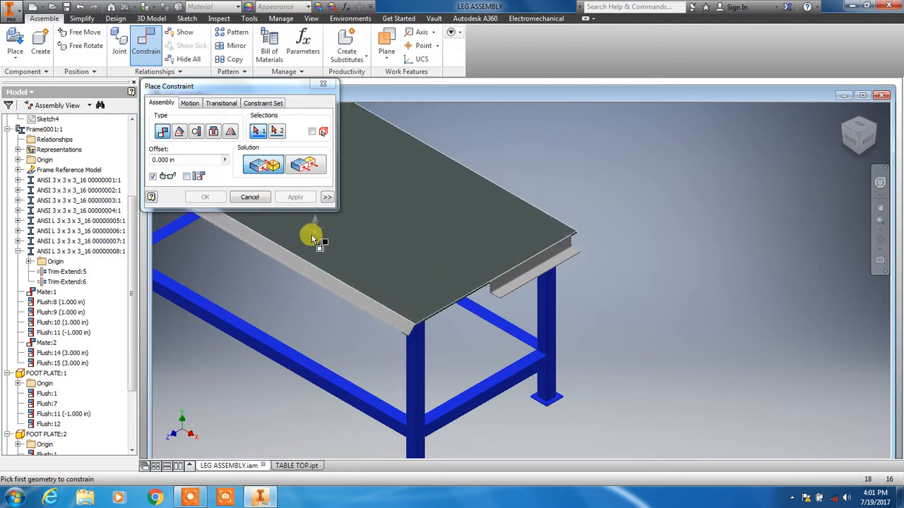
pyautogui.click(300, 166)
pyautogui.scroll(-5, 373, 287)
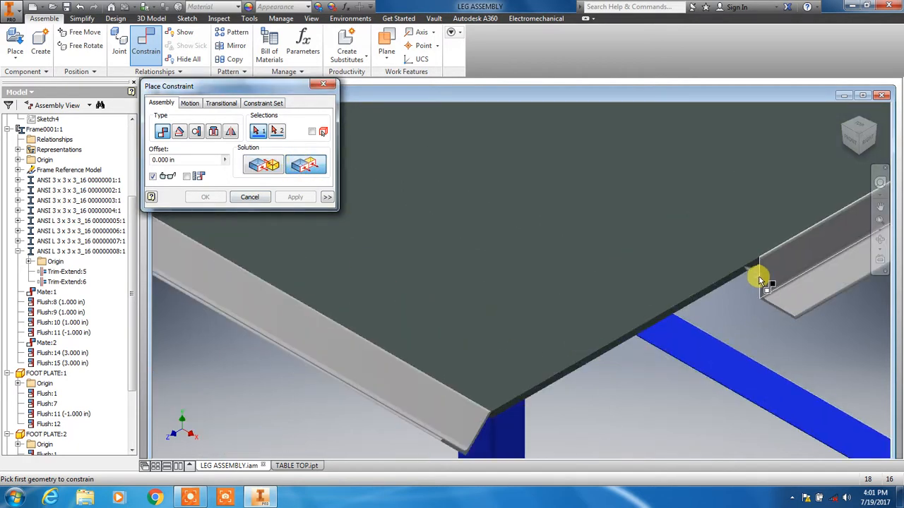
pyautogui.scroll(-3, 769, 295)
pyautogui.click(773, 295)
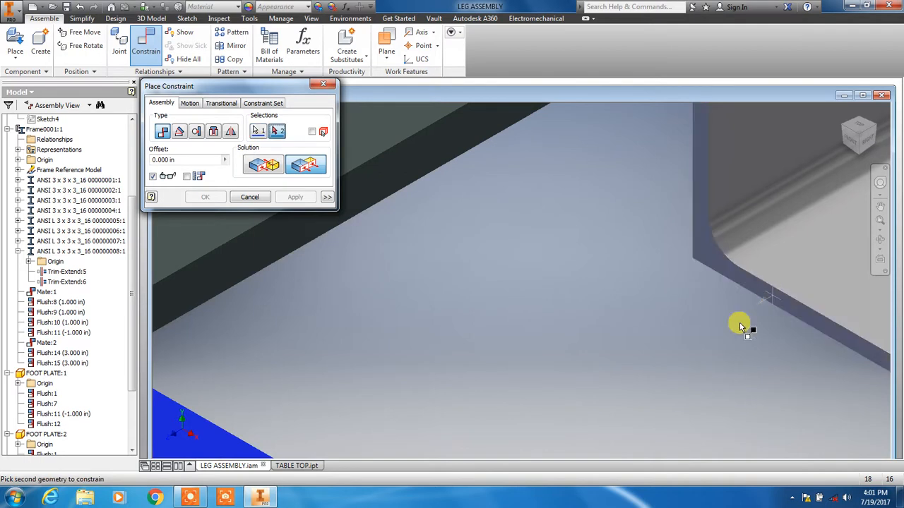
pyautogui.scroll(5, 739, 322)
pyautogui.scroll(-3, 492, 441)
pyautogui.scroll(-3, 469, 412)
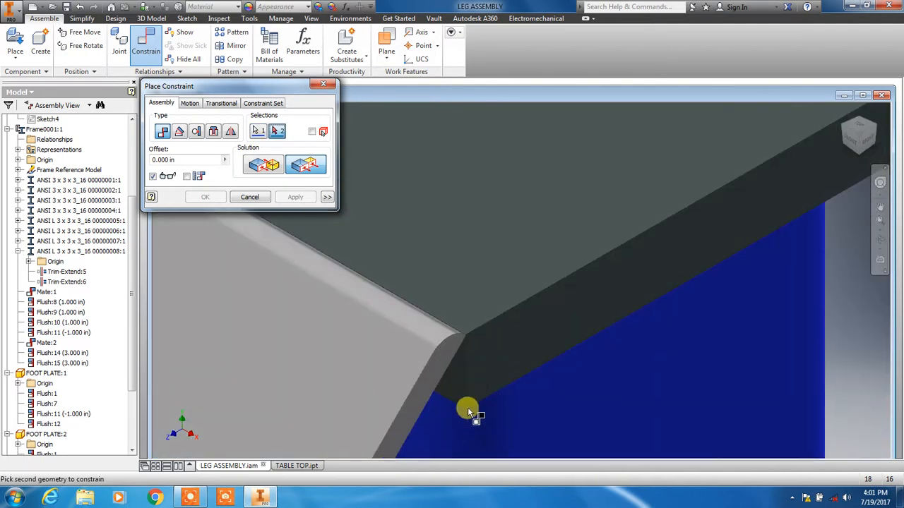
pyautogui.click(454, 388)
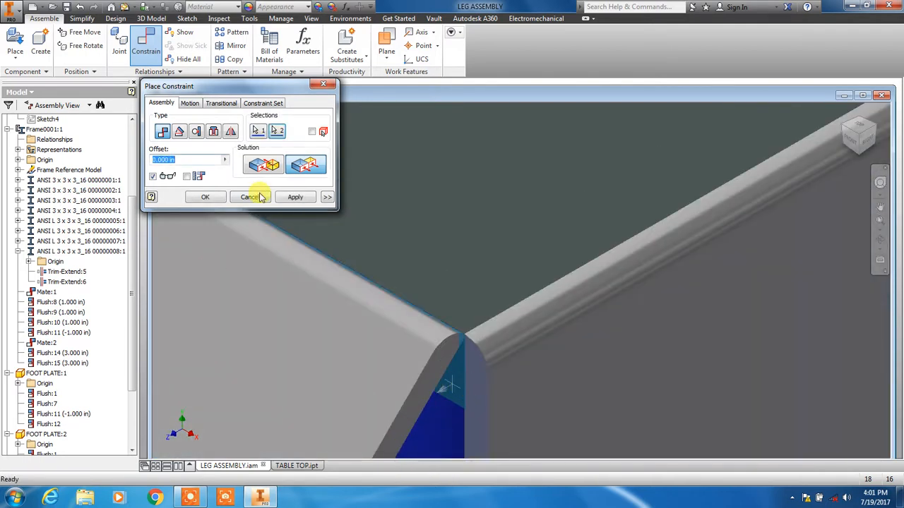
pyautogui.click(291, 198)
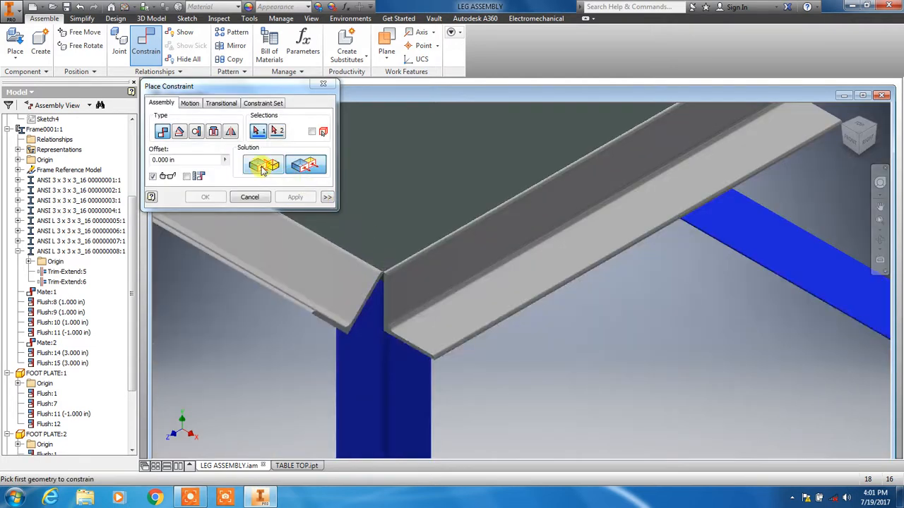
# Step: Set up a directed angle constraint between the table top's upper face and the short angle's lower end edge, trying 45 and 90 deg
pyautogui.click(180, 133)
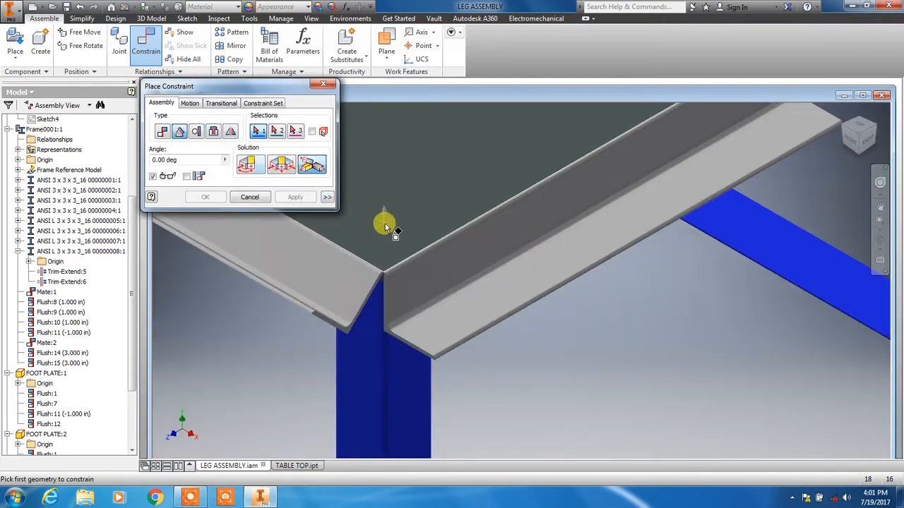
pyautogui.click(368, 213)
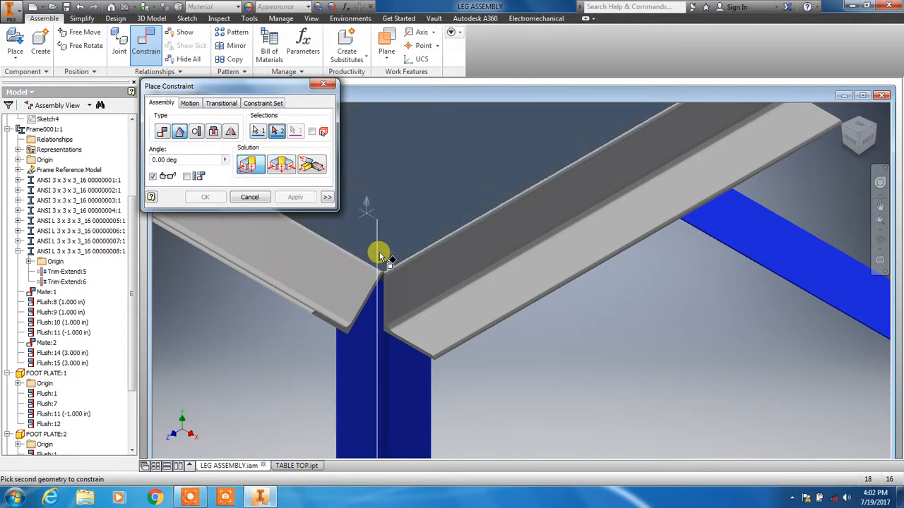
pyautogui.click(409, 345)
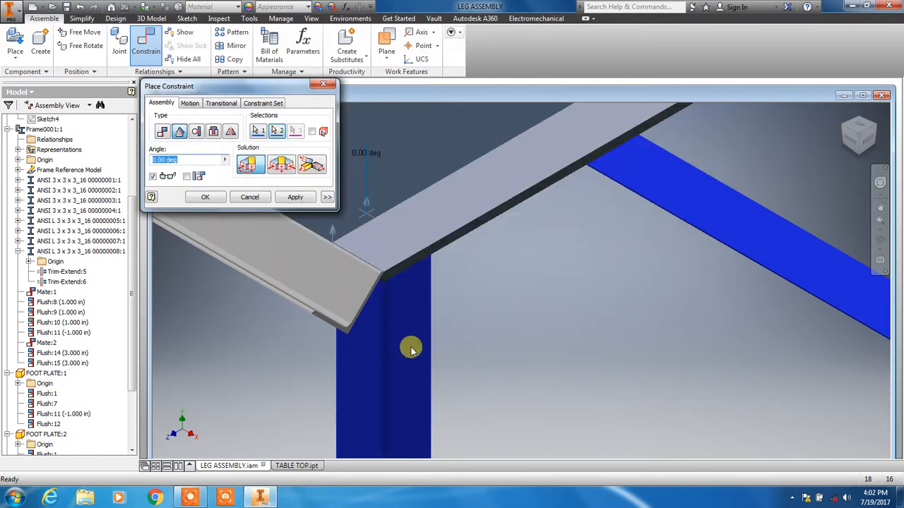
pyautogui.write('45')
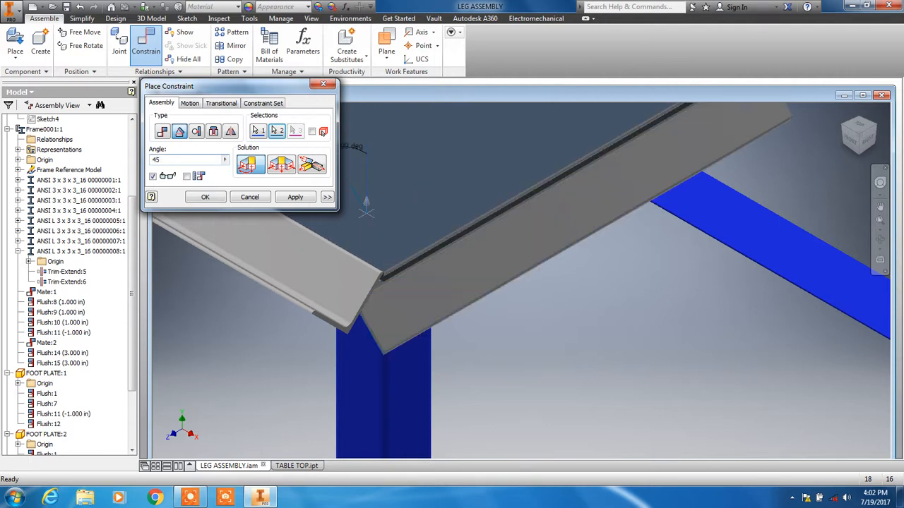
pyautogui.press('BackSpace')
pyautogui.press('BackSpace')
pyautogui.write('90')
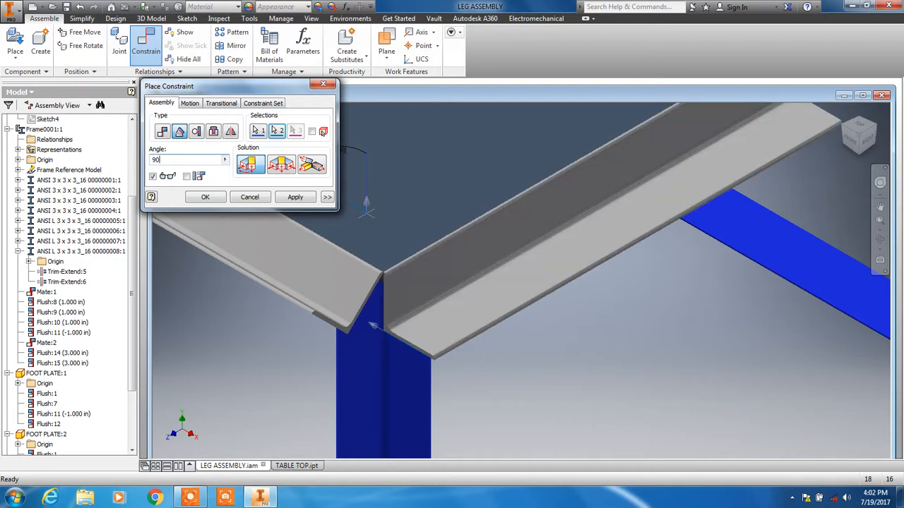
# Step: Set the short angle's directed angle constraint to 135 deg, apply it, and finish placing constraints
pyautogui.press('BackSpace')
pyautogui.press('BackSpace')
pyautogui.write('135')
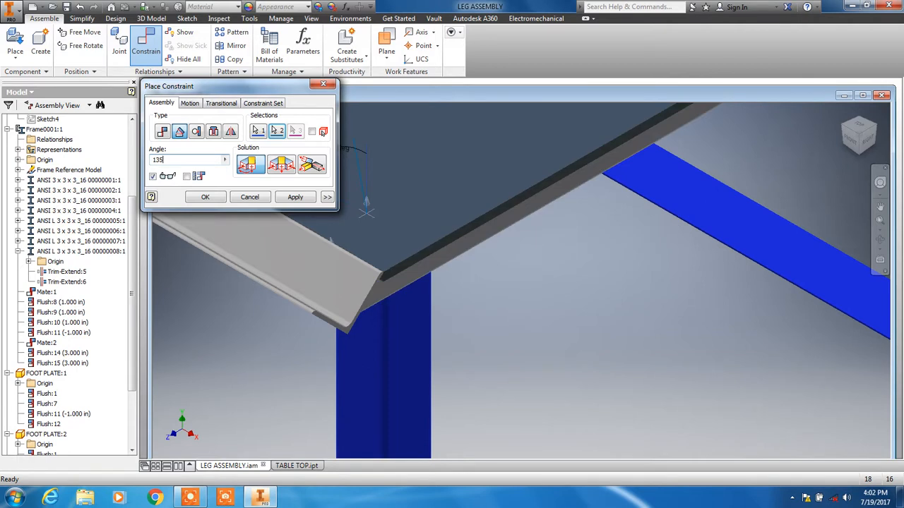
pyautogui.click(295, 197)
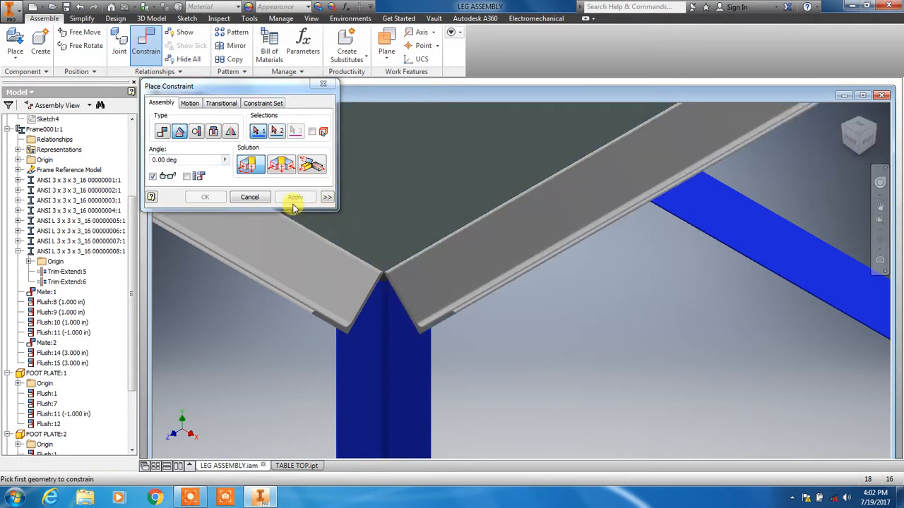
pyautogui.click(254, 197)
# Step: Examine how the long and short angles meet at the table top's corner and how they sit on the whole table
pyautogui.scroll(5, 669, 310)
pyautogui.moveTo(575, 330); pyautogui.dragTo(551, 315, button='middle')
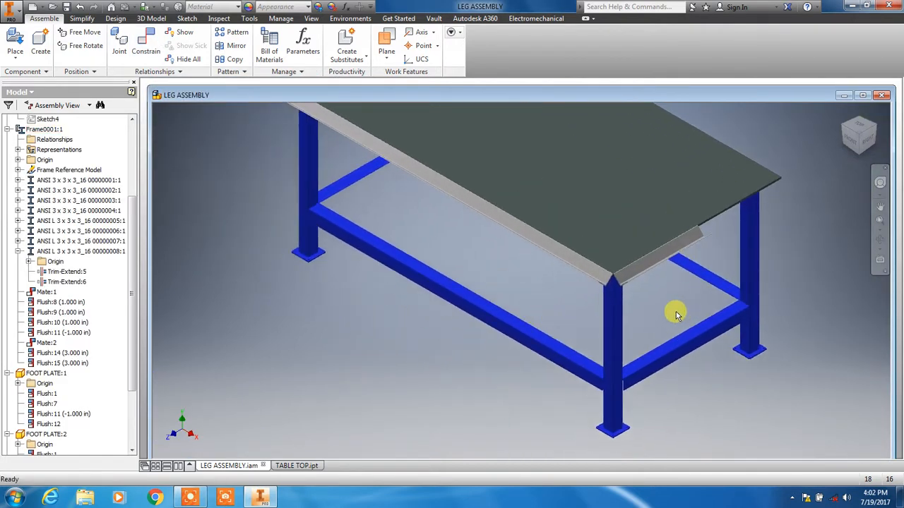
pyautogui.scroll(-7, 621, 286)
pyautogui.scroll(5, 719, 342)
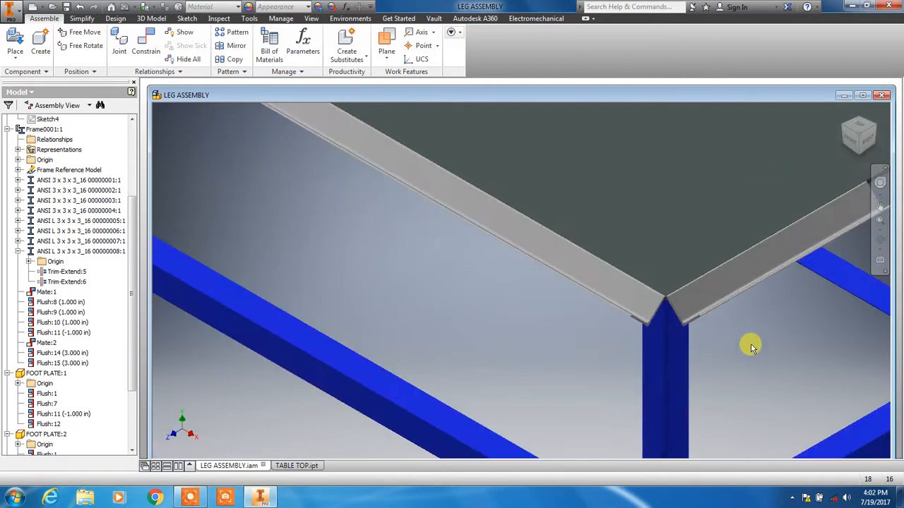
pyautogui.moveTo(748, 345); pyautogui.dragTo(603, 418, button='middle')
pyautogui.keyDown('shift'); pyautogui.moveTo(756, 303); pyautogui.dragTo(687, 307, button='middle'); pyautogui.keyUp('shift')
pyautogui.scroll(3, 699, 393)
pyautogui.scroll(-3, 720, 295)
pyautogui.scroll(5, 721, 296)
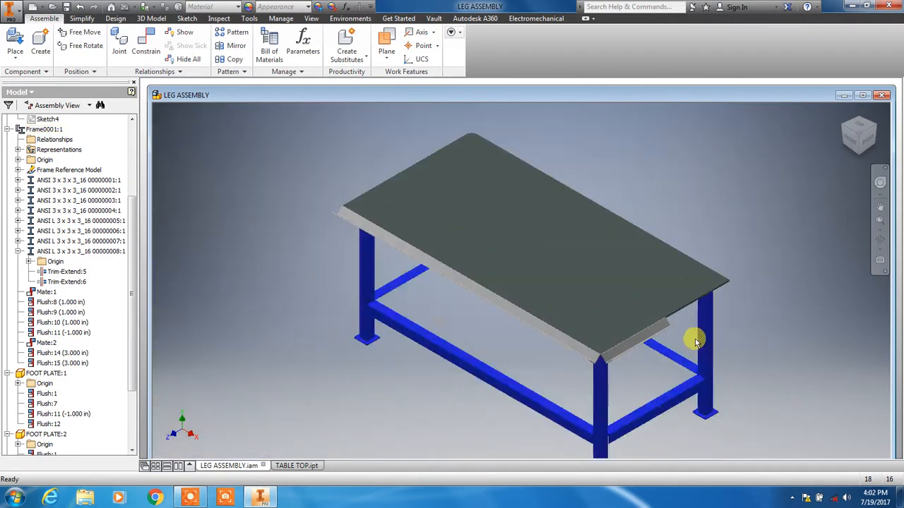
pyautogui.scroll(-2, 621, 322)
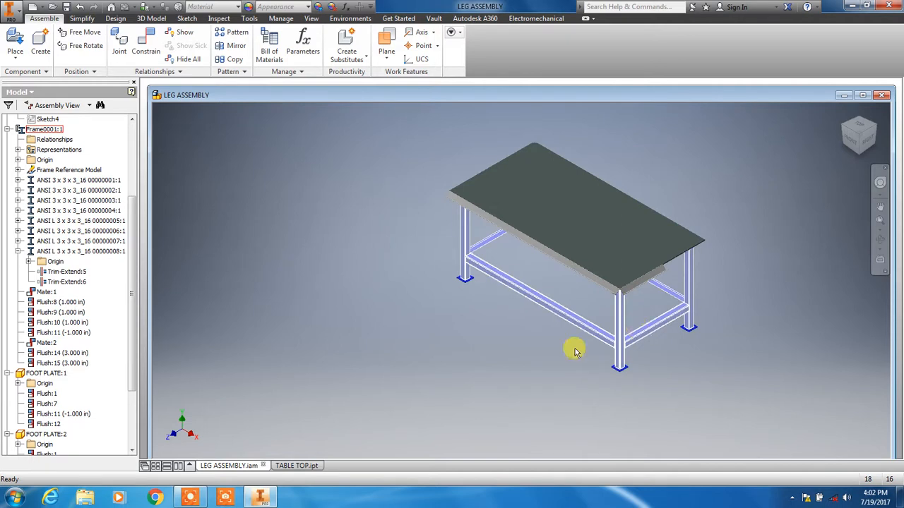
pyautogui.moveTo(191, 502)
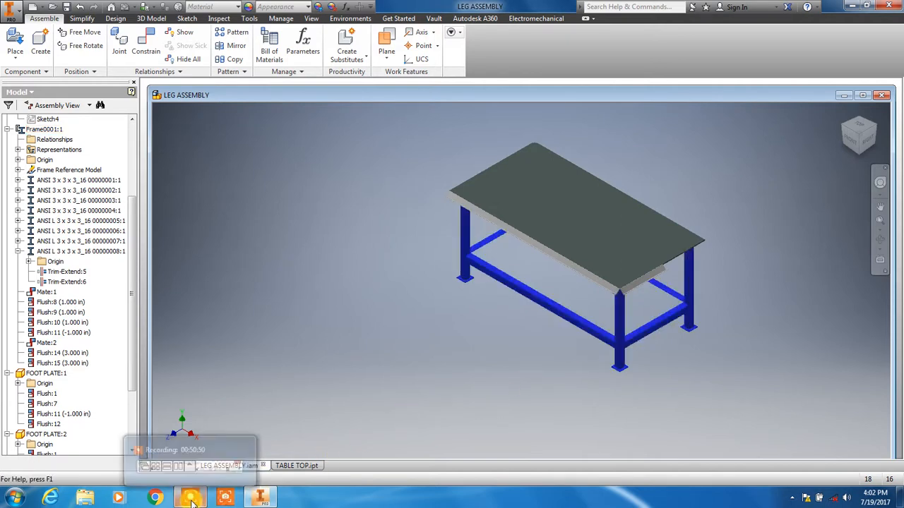